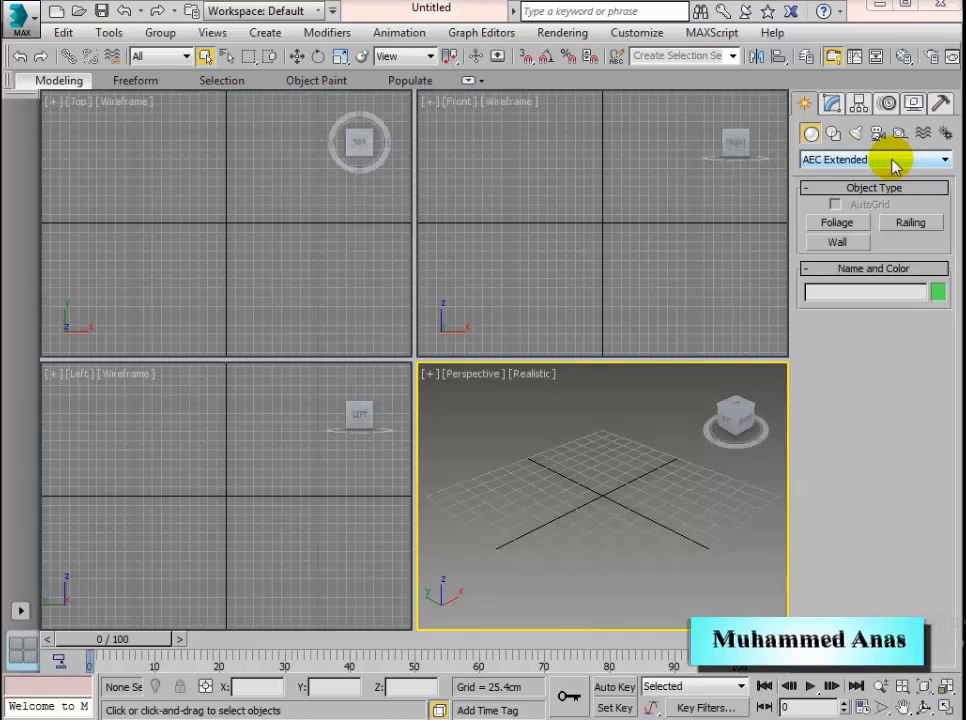
Draw a closed square Wall about 510 cm per side around the origin in the Top view, welding the last point to the first
left_click(840, 243)
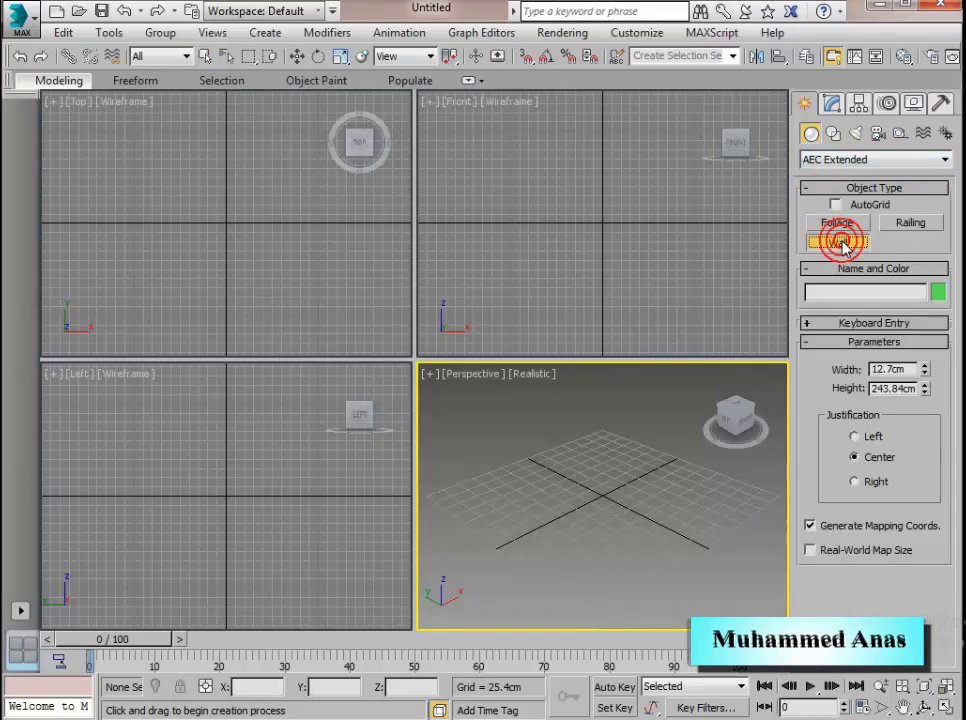
left_click(133, 128)
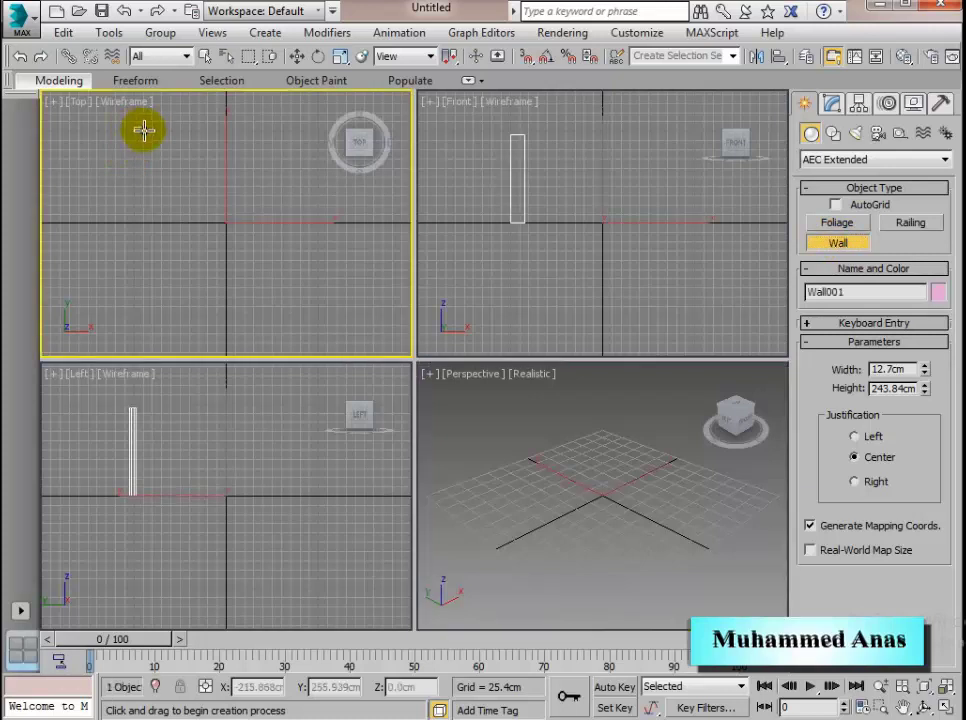
left_click(318, 129)
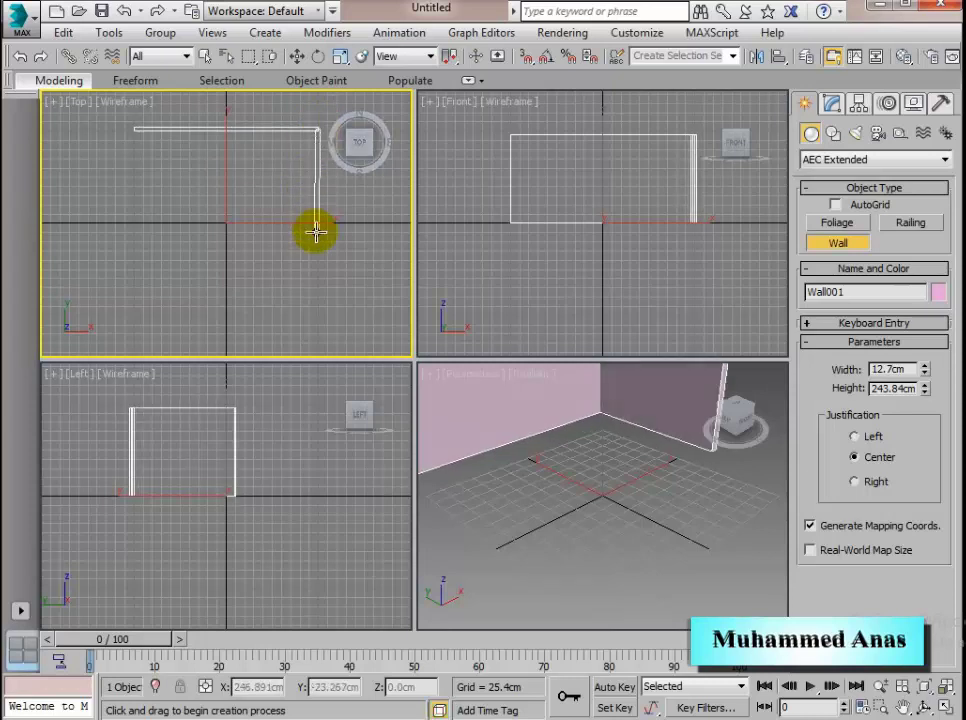
left_click(316, 315)
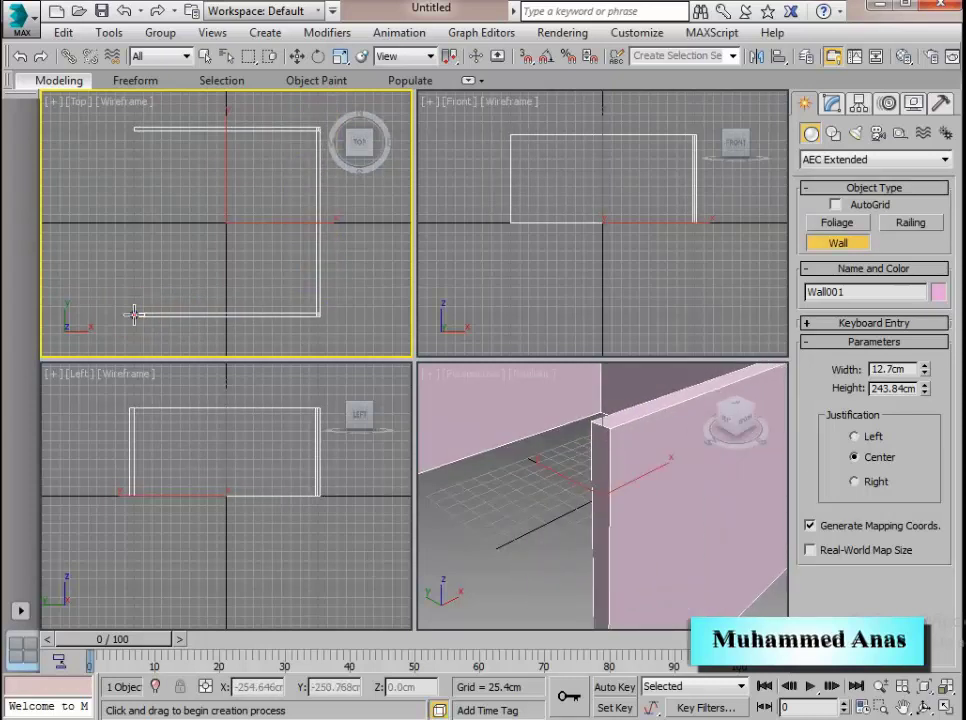
left_click(133, 315)
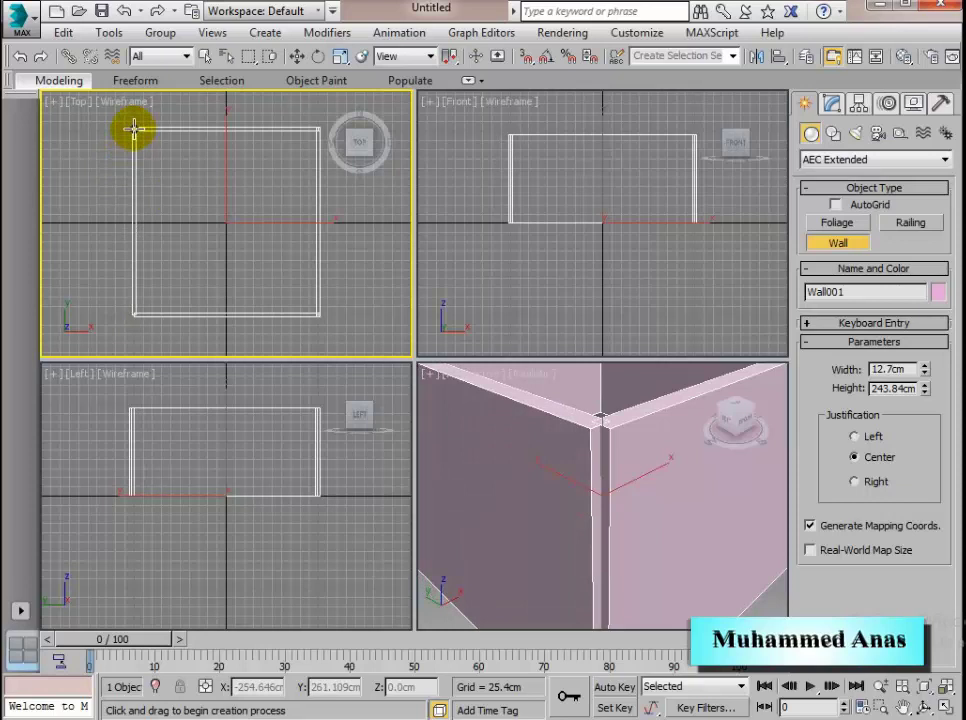
left_click(133, 129)
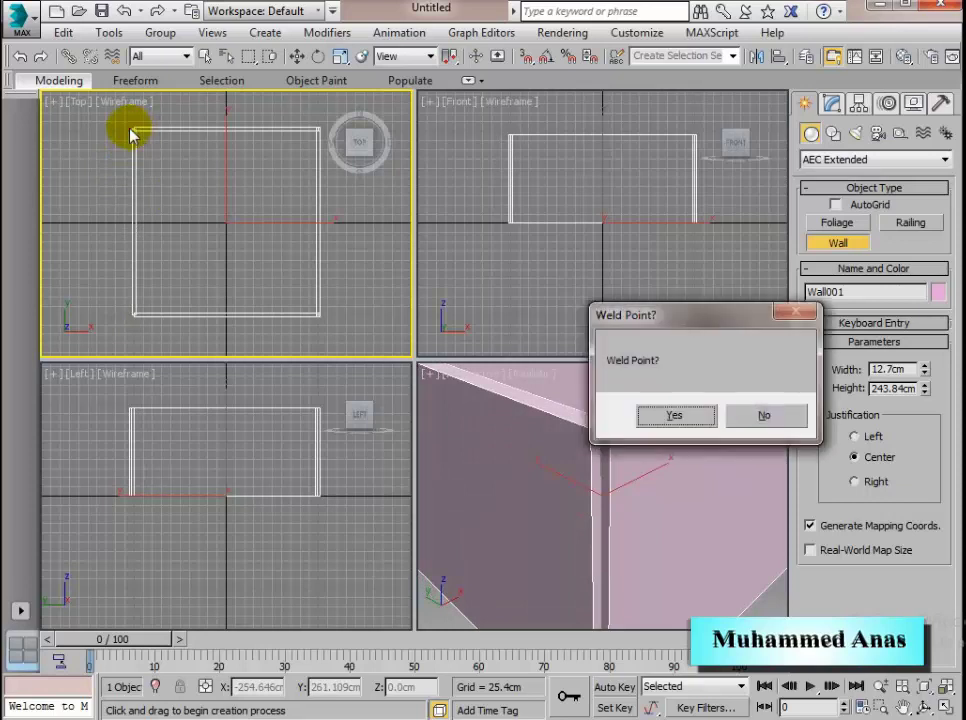
left_click(671, 417)
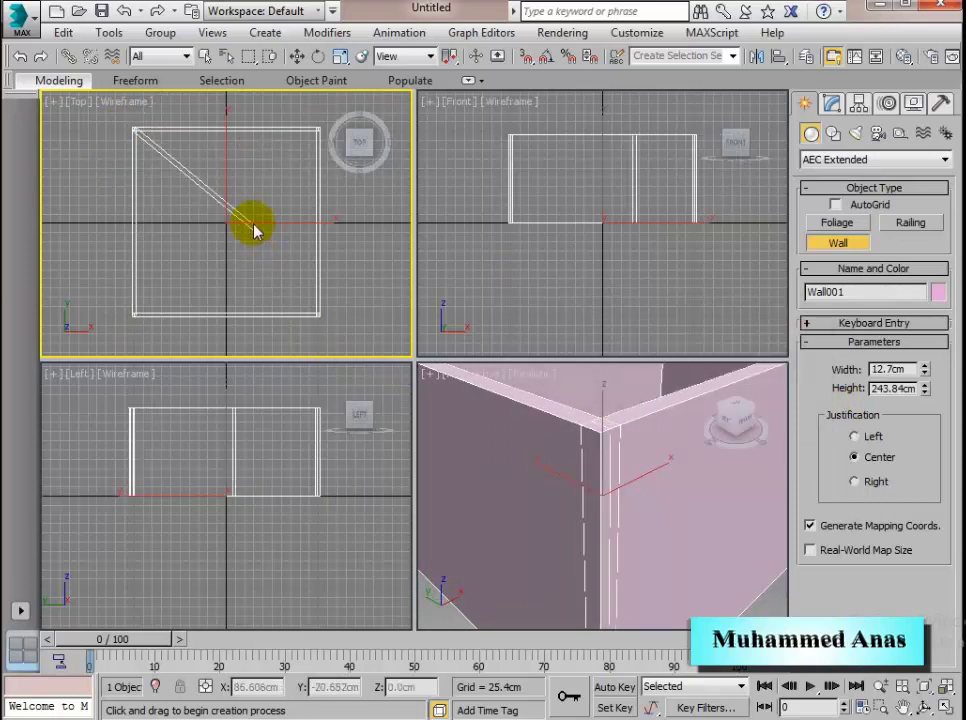
right_click(182, 162)
Set the wall's width to 15 cm and its height to 300 cm, and finish wall creation
middle_click_drag(578, 455, 584, 476, "alt")
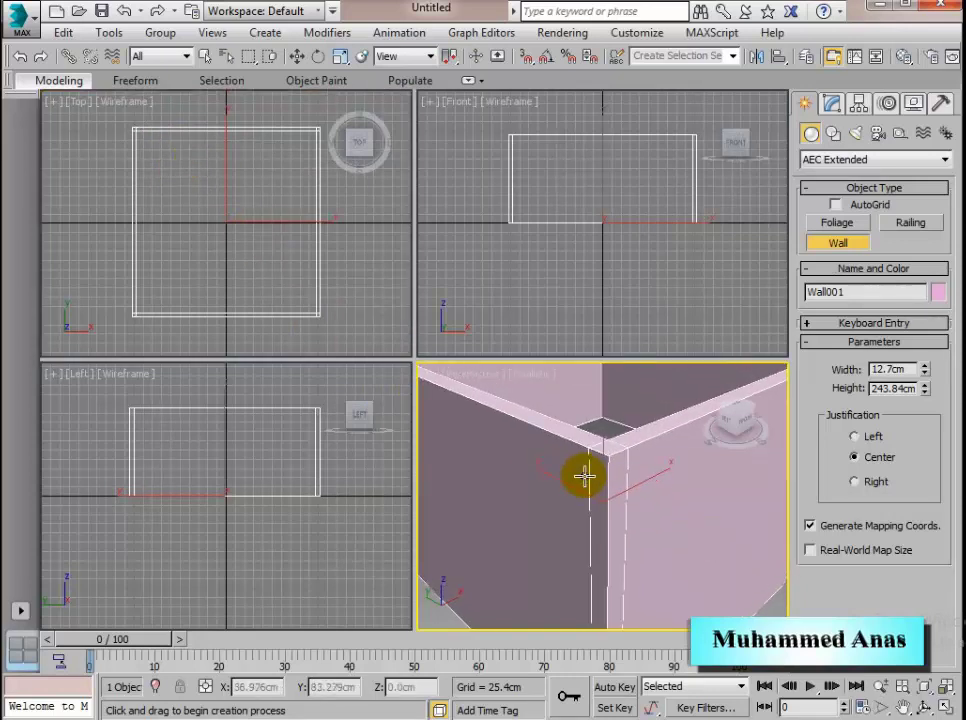
scroll(584, 476, "down", 4)
middle_click_drag(595, 433, 599, 464)
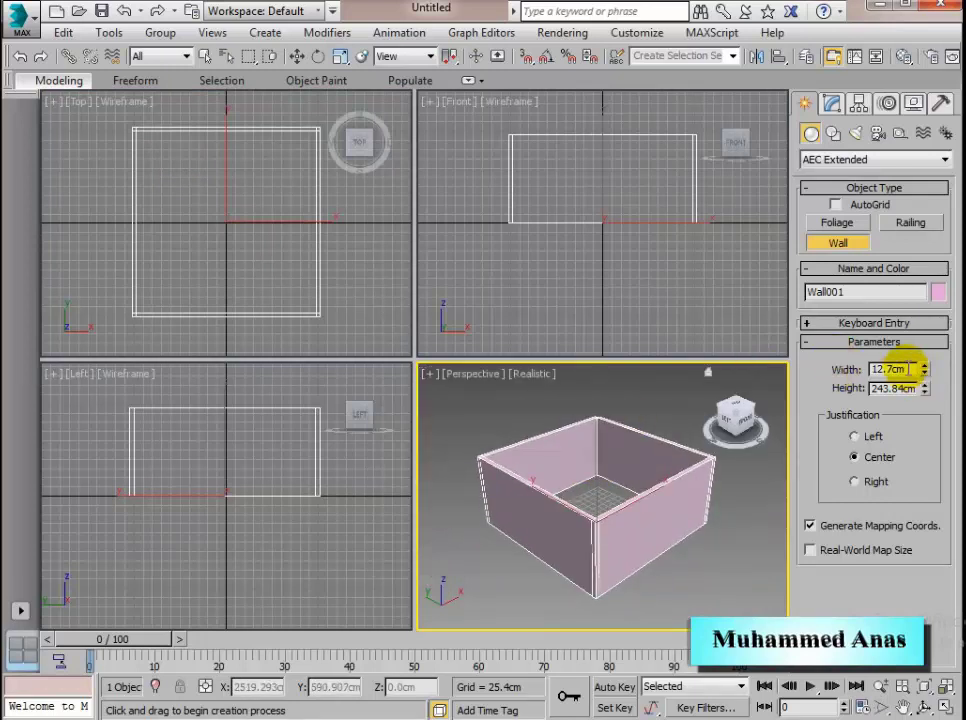
double_click(912, 369)
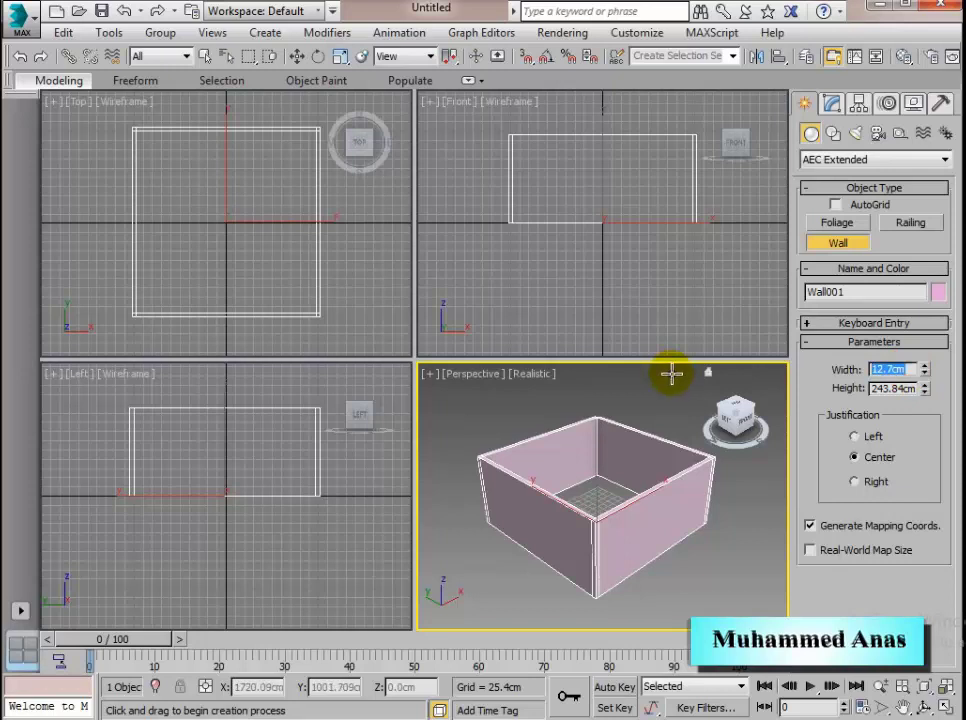
type("15")
double_click(906, 388)
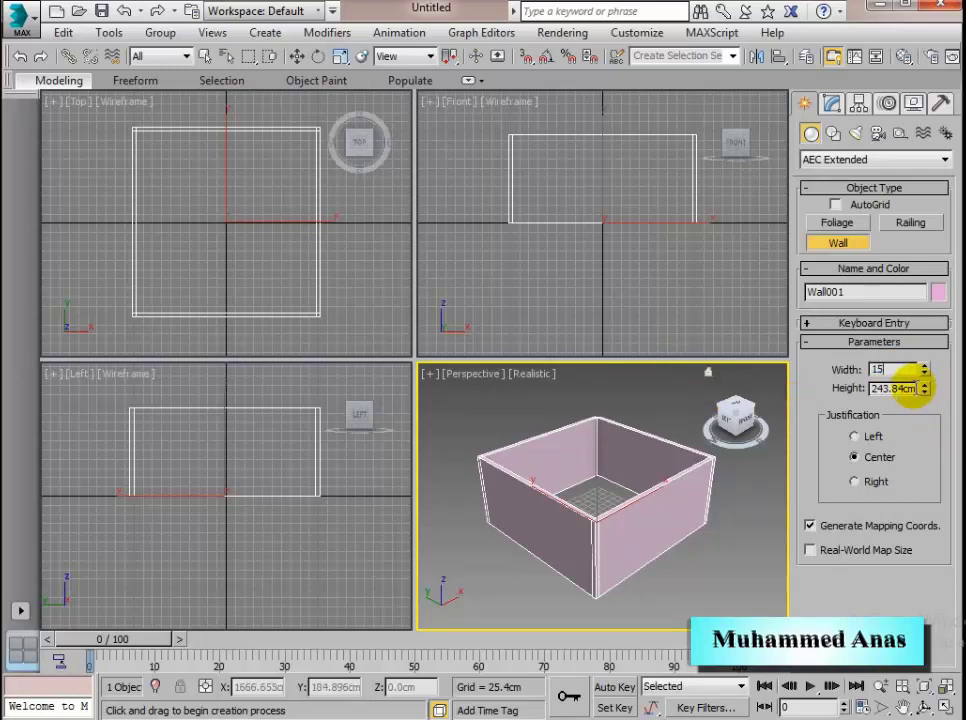
key("Return")
double_click(871, 389)
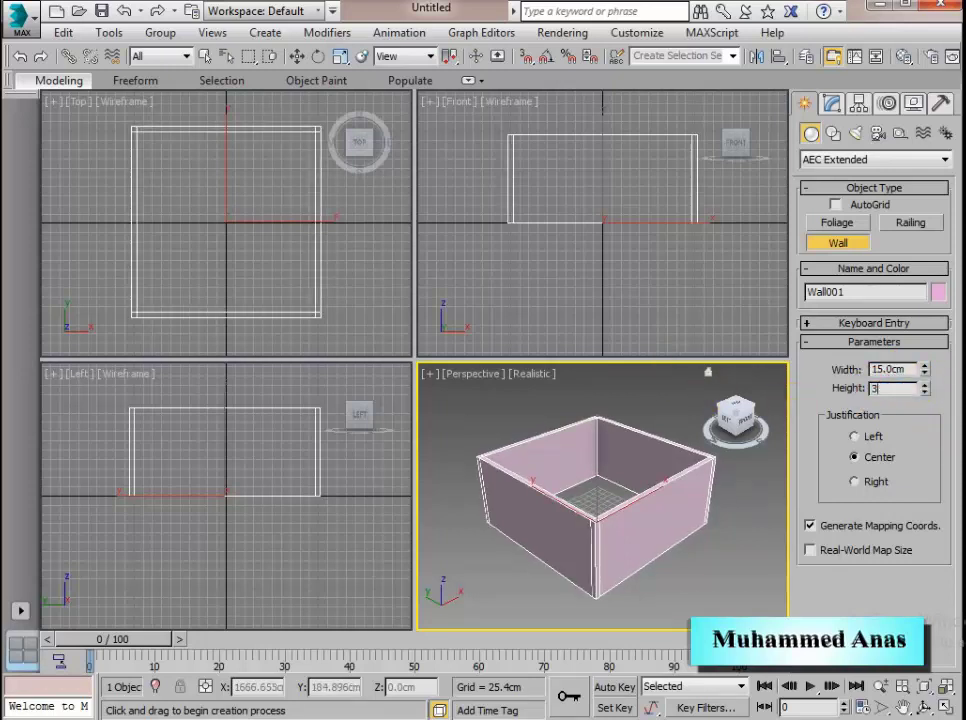
type("300")
key("Return")
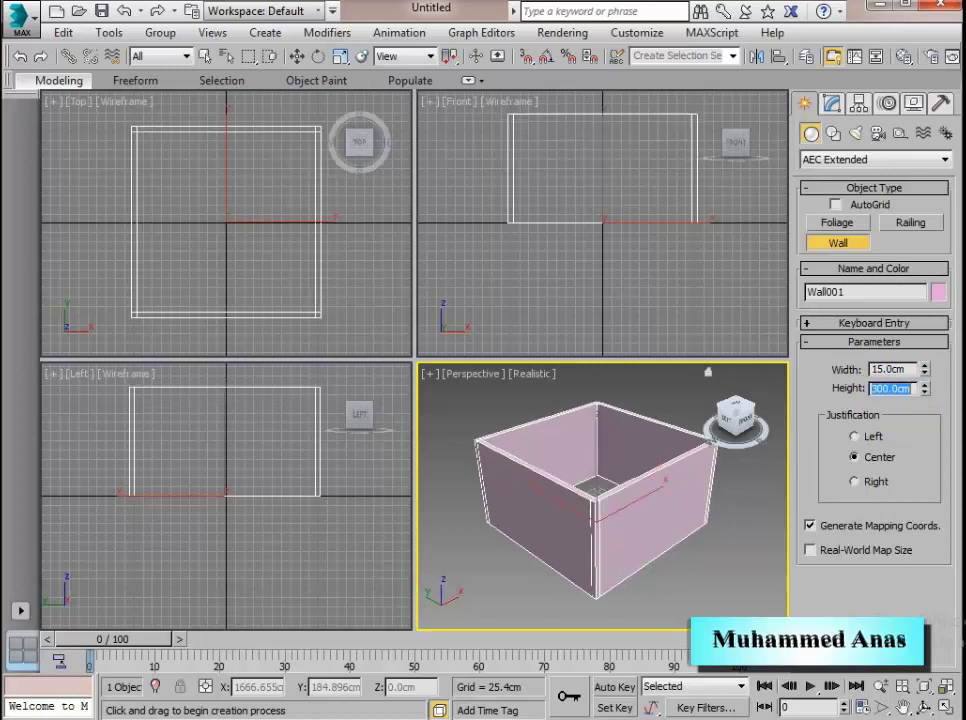
middle_click_drag(660, 556, 664, 556)
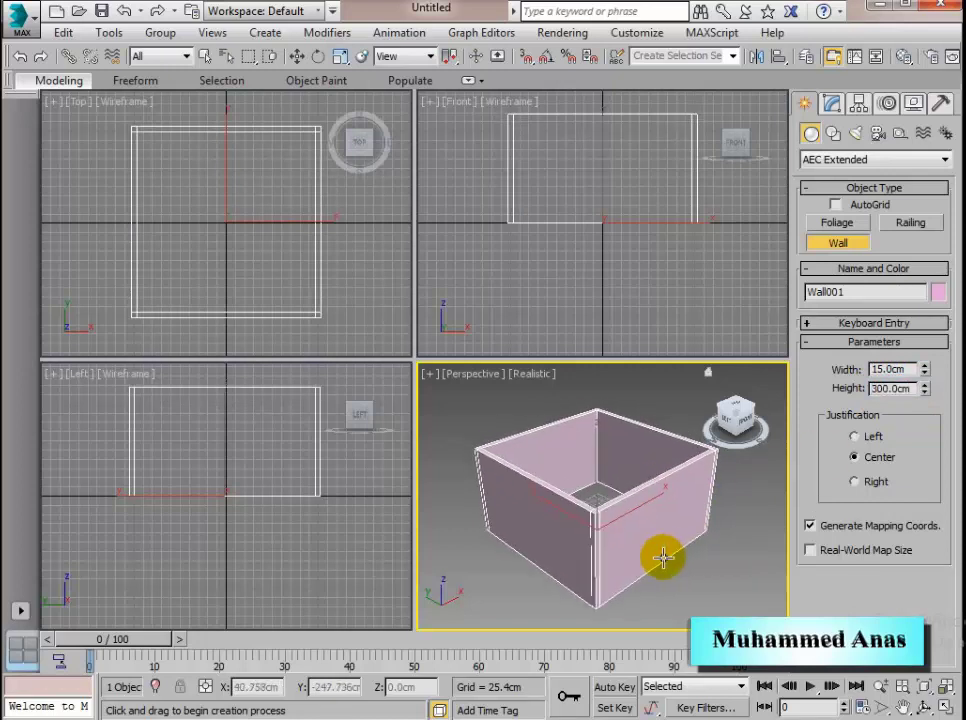
right_click(745, 250)
Create a Pivot door near the middle of the front wall, about 153 cm wide, 18 cm deep and 206 cm high
left_click(831, 104)
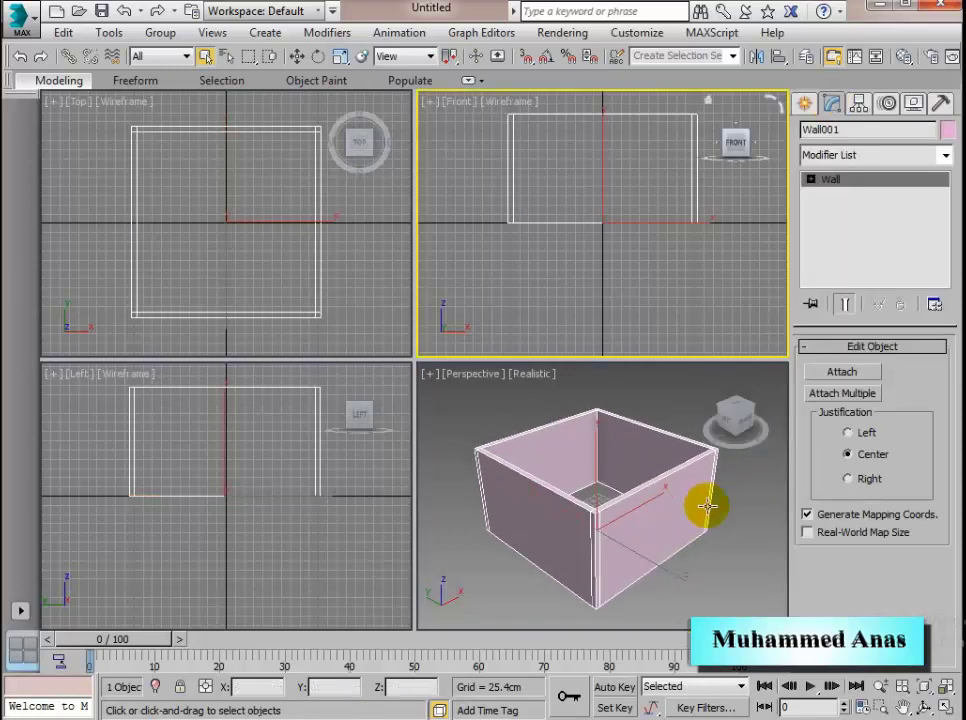
left_click(804, 103)
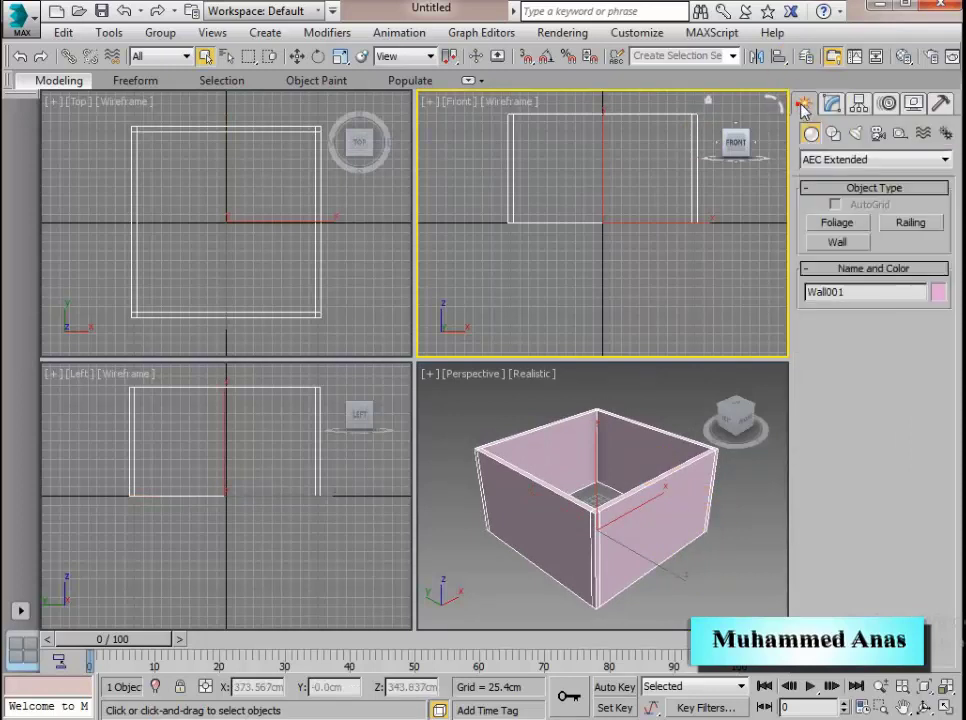
left_click(852, 159)
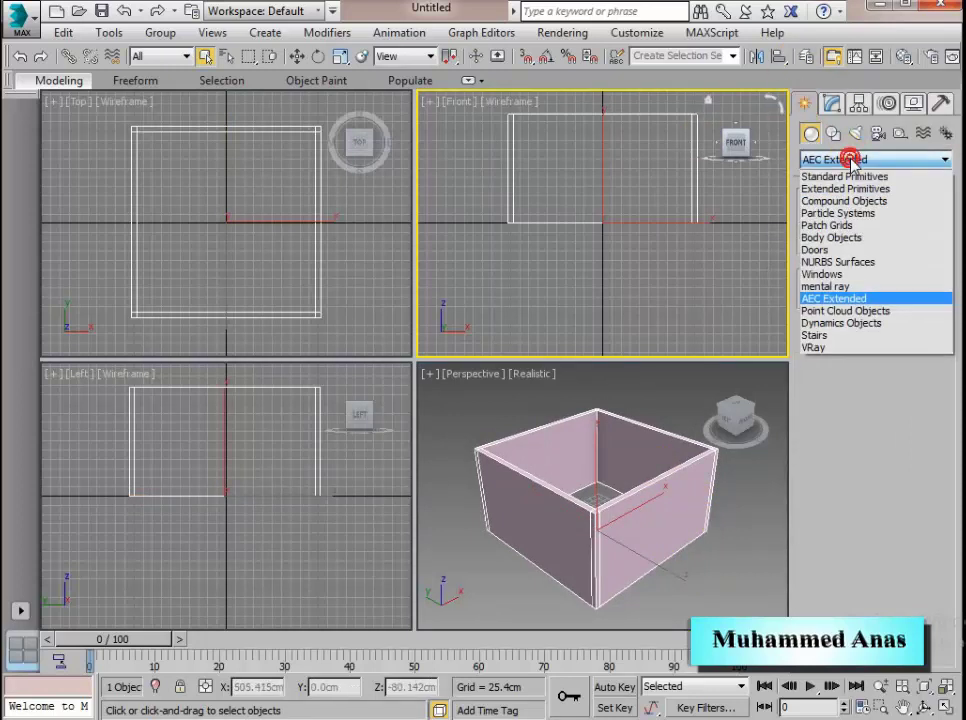
left_click(830, 249)
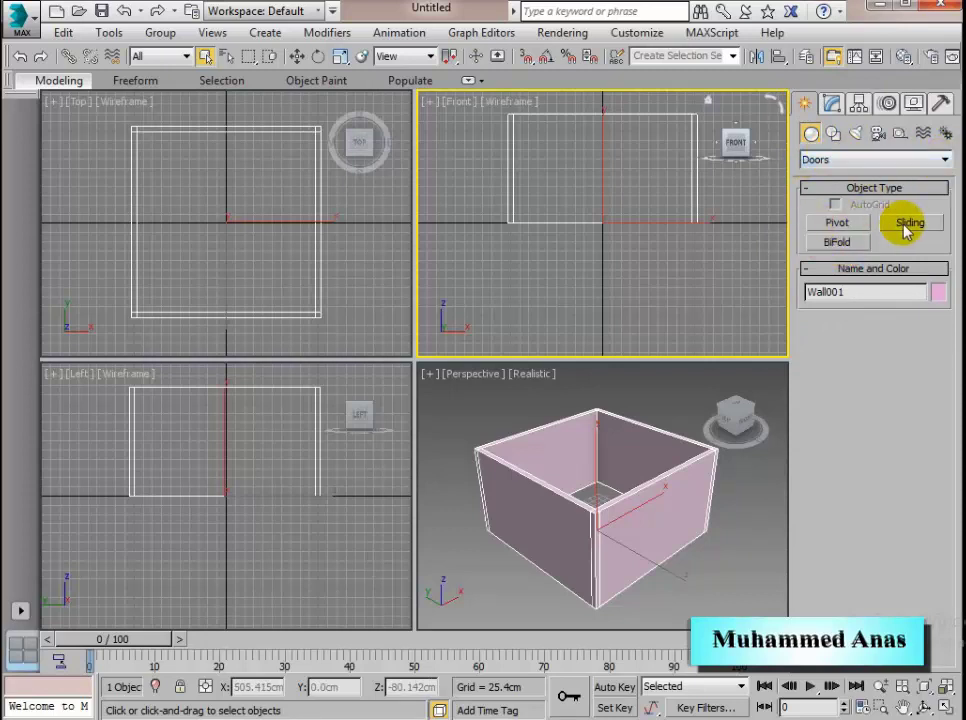
left_click(838, 223)
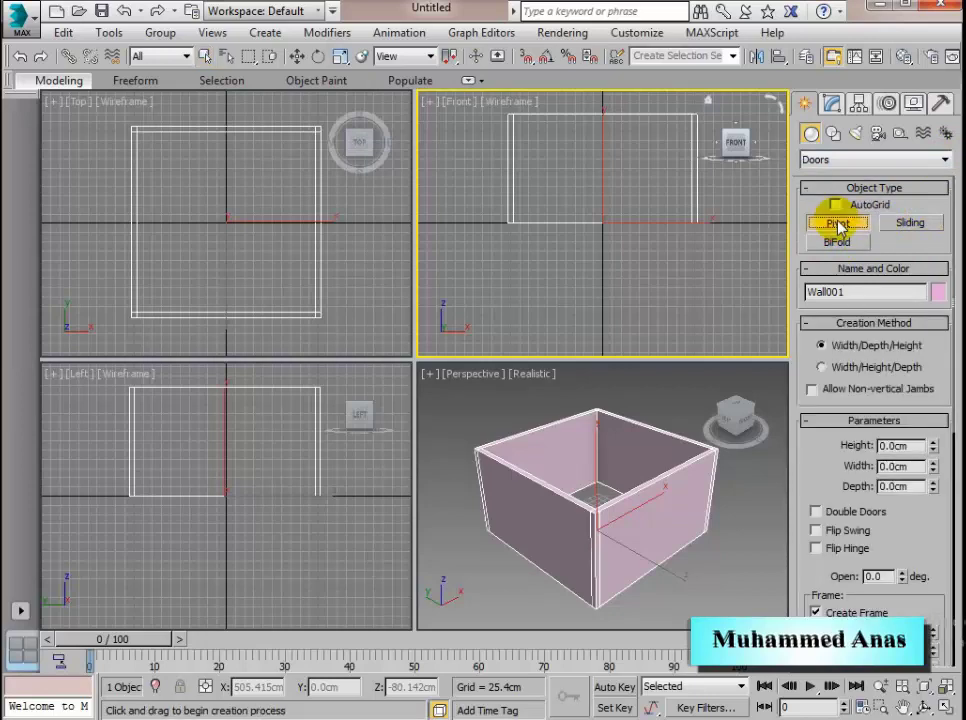
left_click(214, 321)
middle_click_drag(205, 323, 198, 231)
scroll(205, 231, "up", 4)
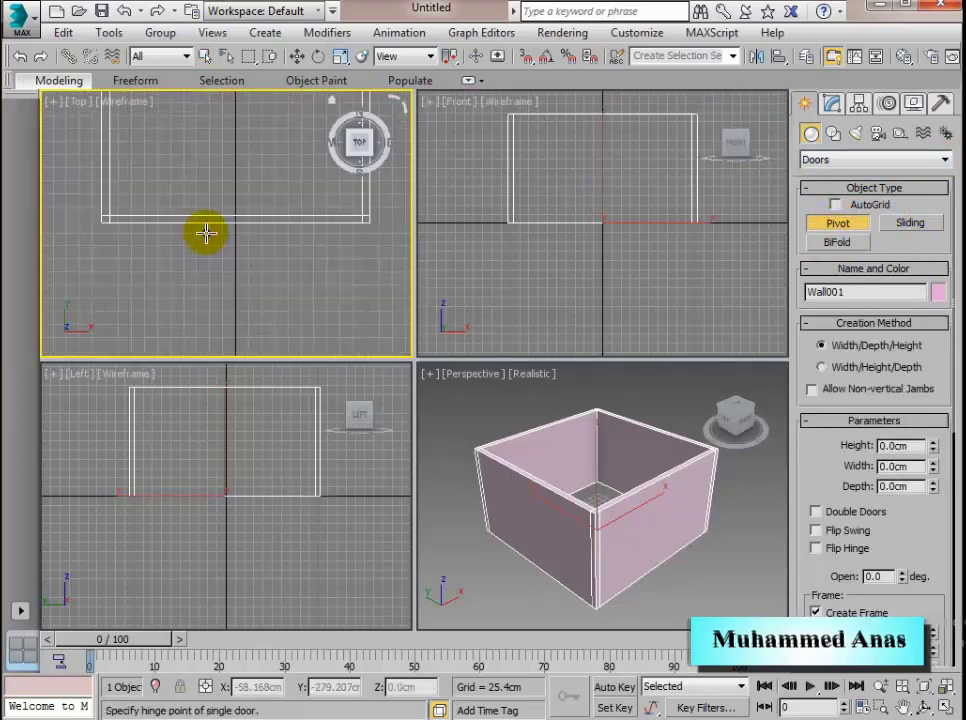
middle_click_drag(248, 207, 206, 246)
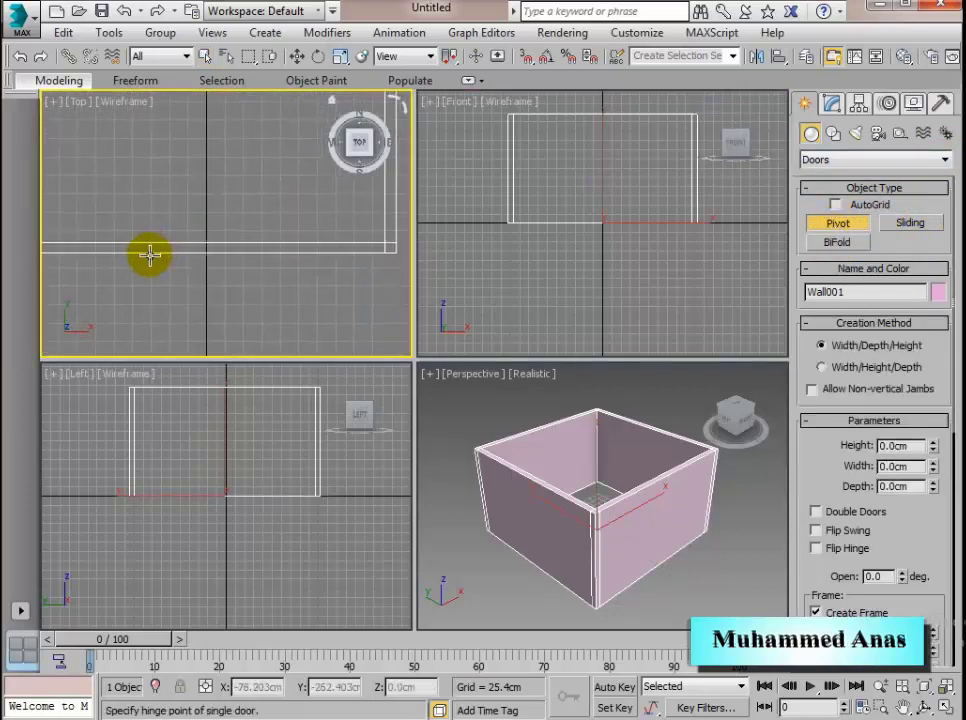
left_click_drag(151, 253, 250, 254)
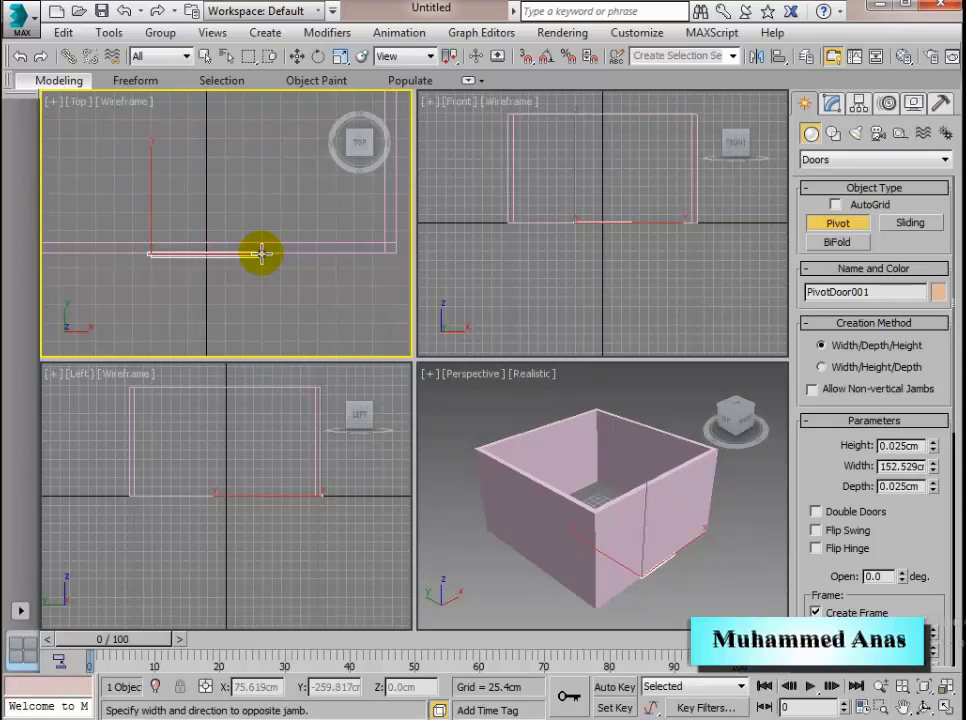
left_click_drag(261, 254, 260, 251)
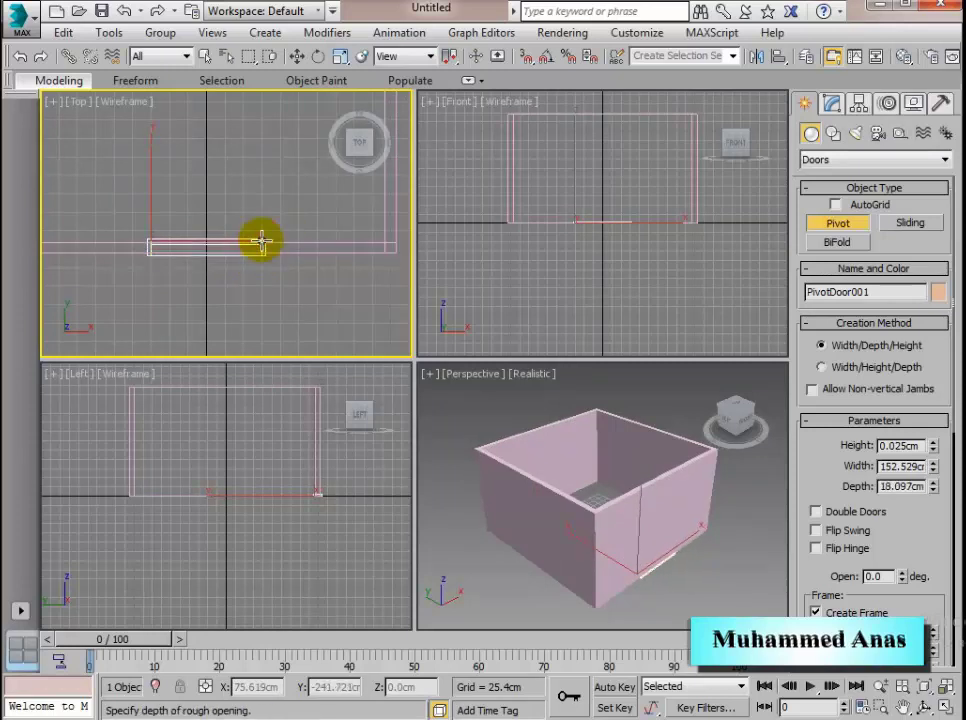
left_click_drag(261, 240, 249, 87)
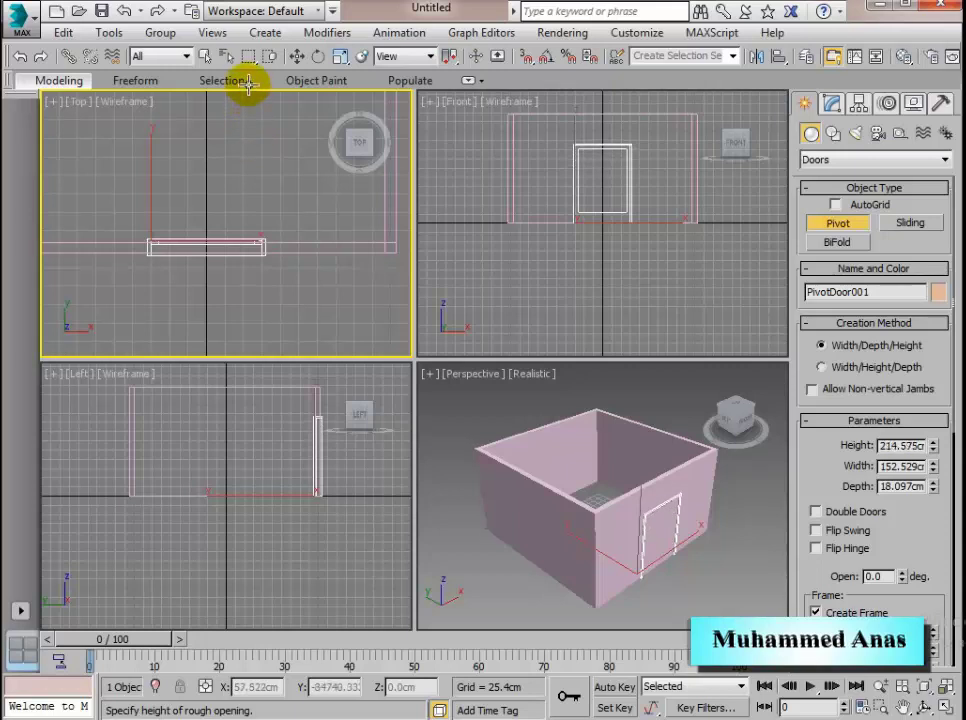
left_click_drag(248, 86, 248, 91)
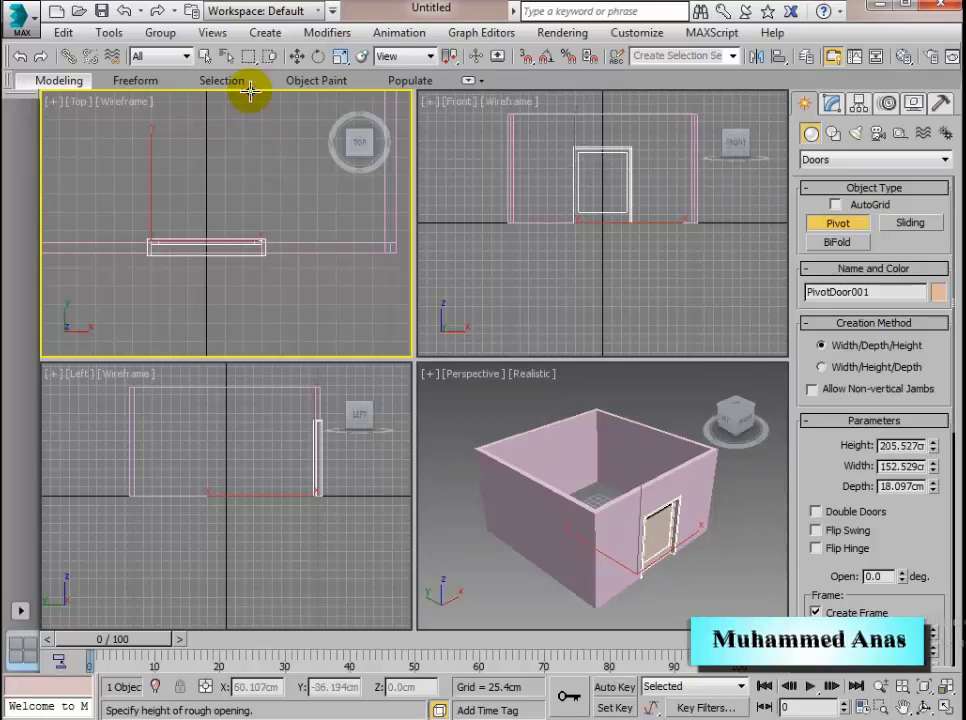
Examine the pivot door and its opening in the Perspective view, open the door's parameters for editing and maximise that viewport
left_click_drag(611, 550, 599, 501)
middle_click_drag(608, 475, 607, 515)
scroll(607, 515, "up", 4)
scroll(607, 515, "down", 2)
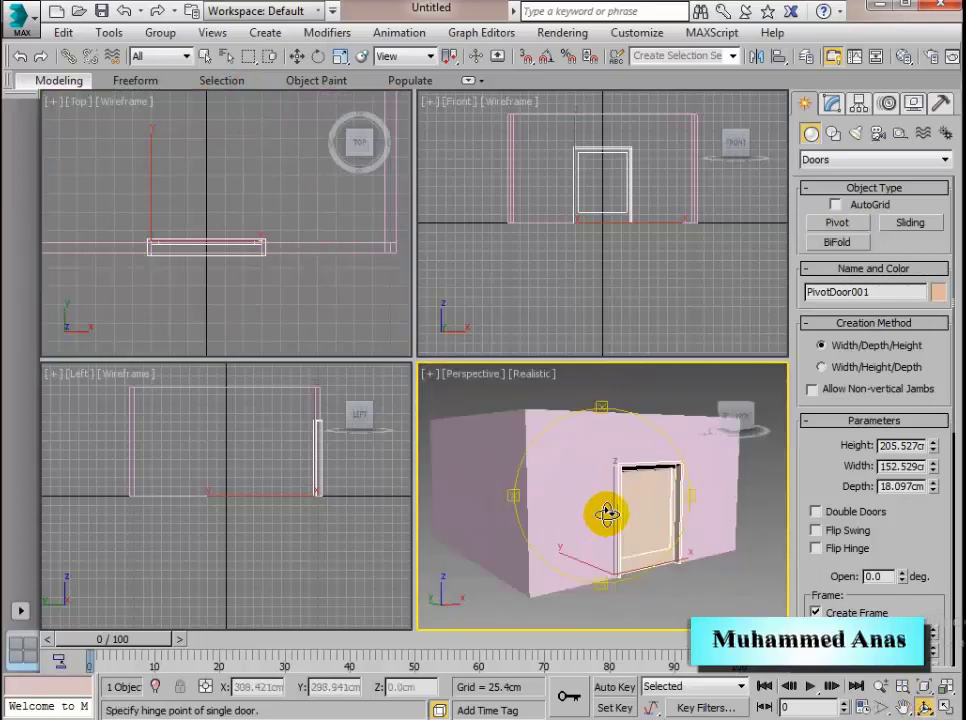
left_click_drag(625, 501, 537, 518)
middle_click_drag(537, 517, 623, 513, "alt")
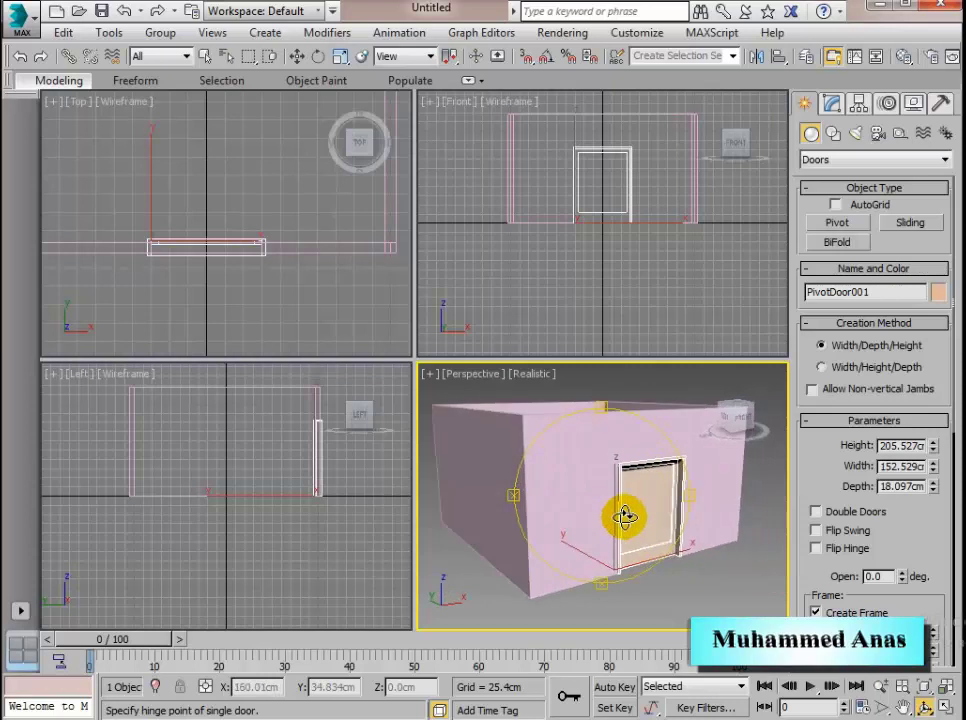
left_click(831, 104)
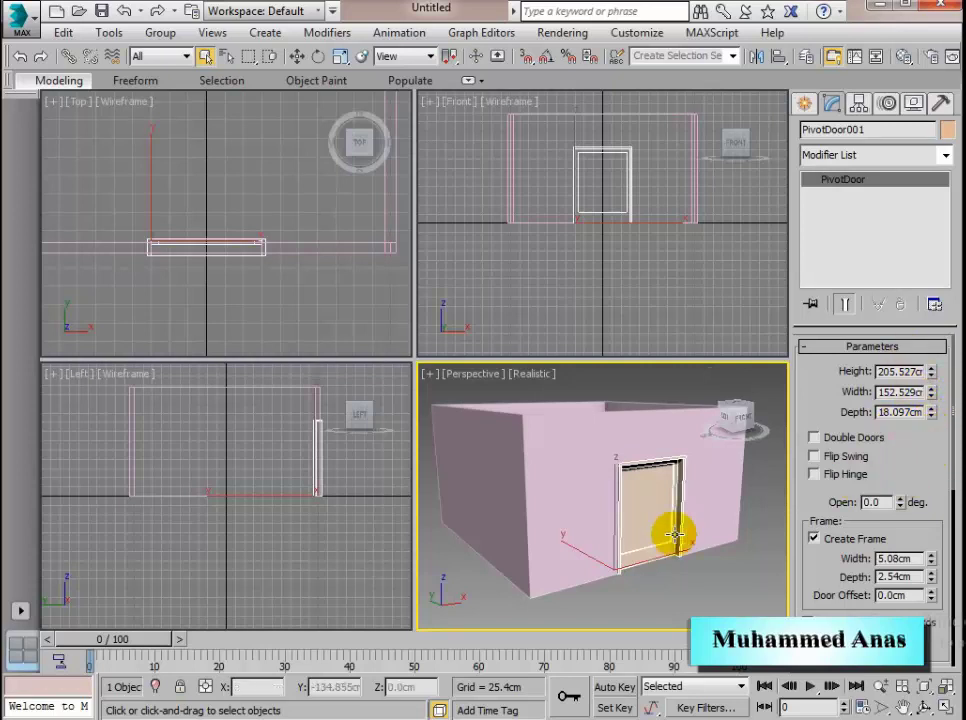
middle_click_drag(666, 586, 765, 592, "alt")
left_click(944, 706)
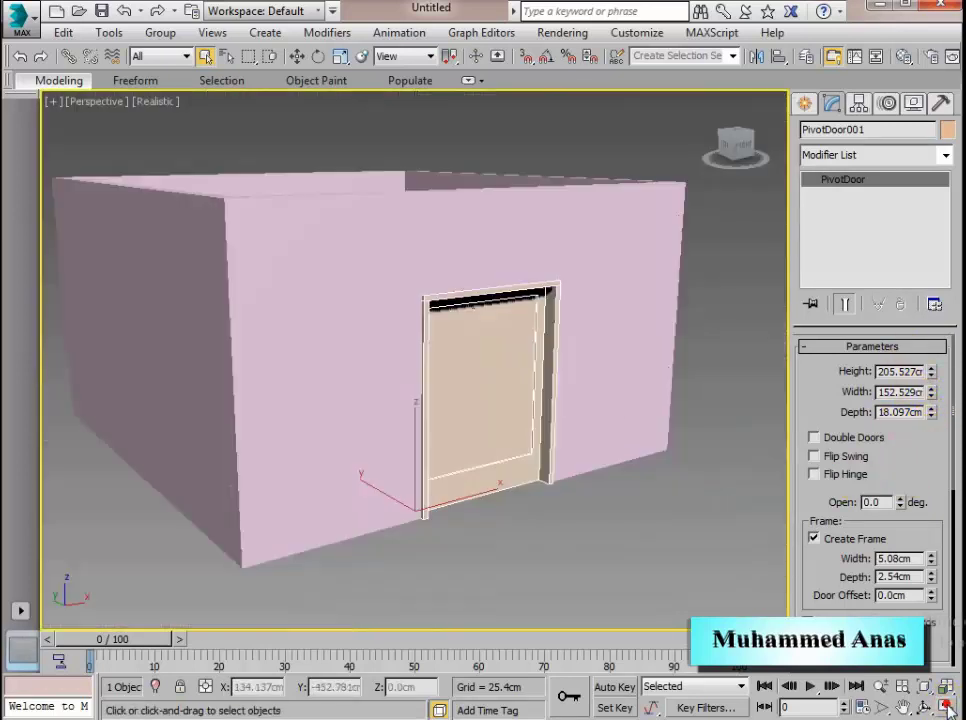
middle_click_drag(449, 429, 469, 452)
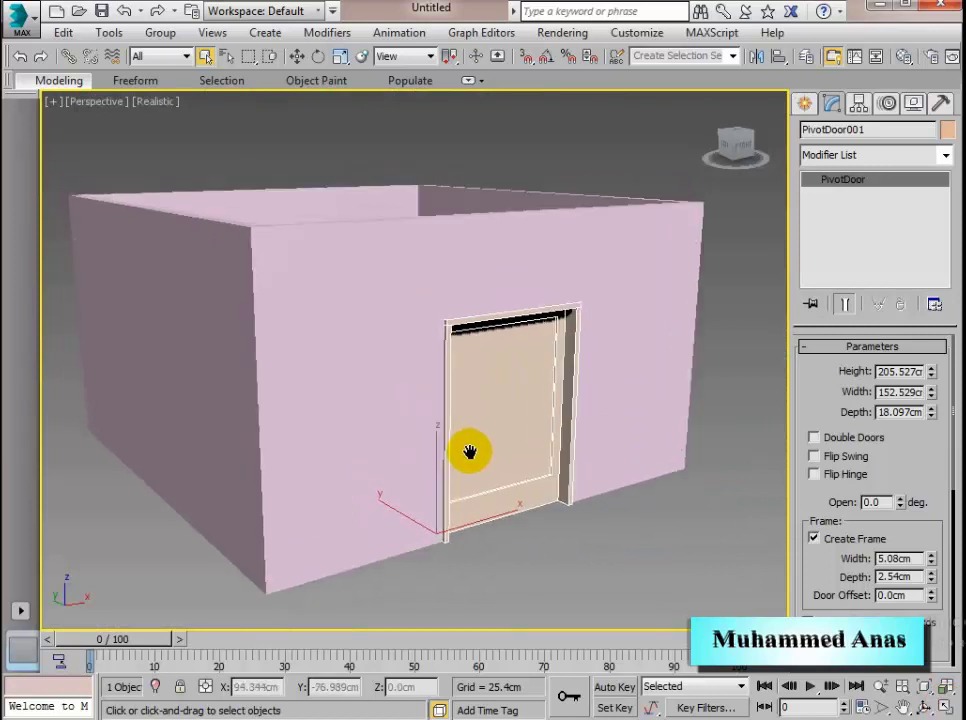
Try the Double Doors option on the pivot door, return to a single leaf and set its opening angle to 26.5 degrees
left_click(814, 438)
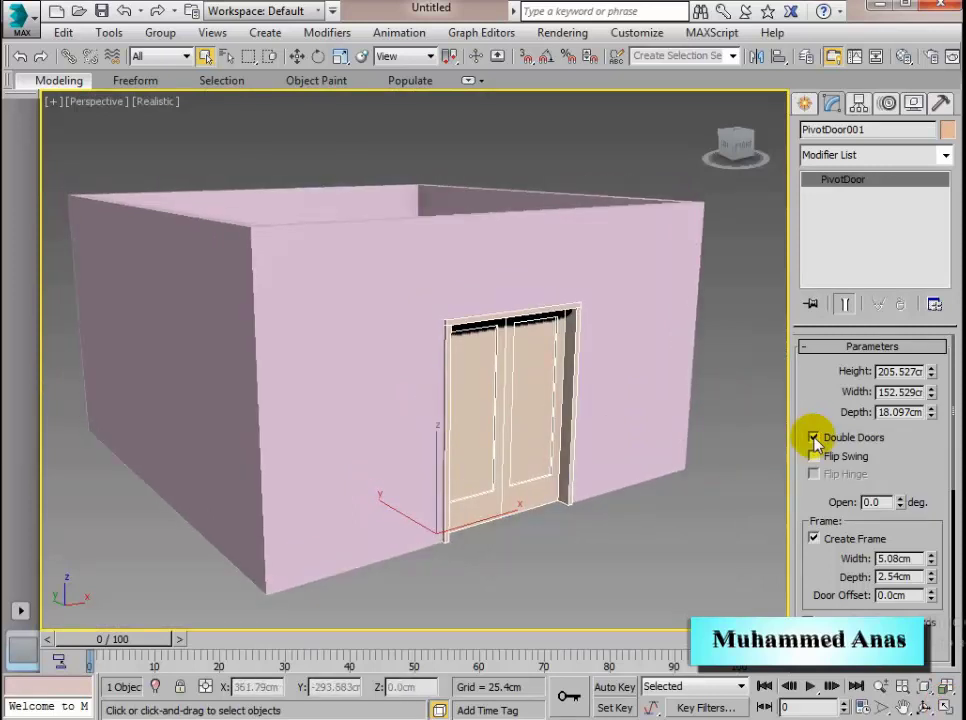
left_click(814, 438)
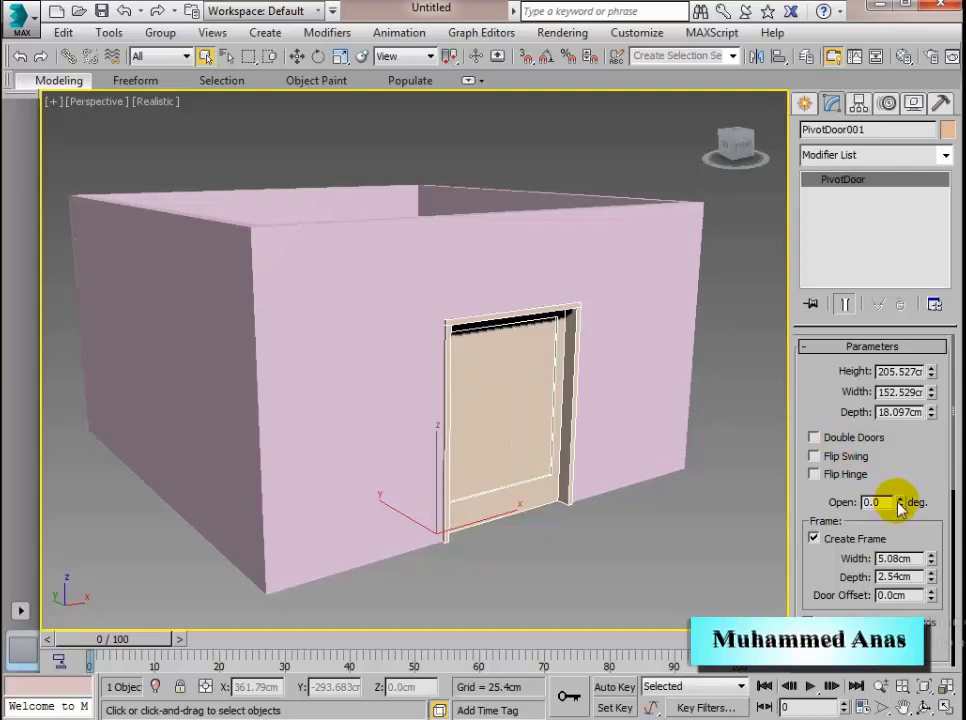
left_click_drag(901, 503, 888, 450)
Preview the opened door with Double Doors enabled from a more frontal angle and switch the option off again
left_click(924, 704)
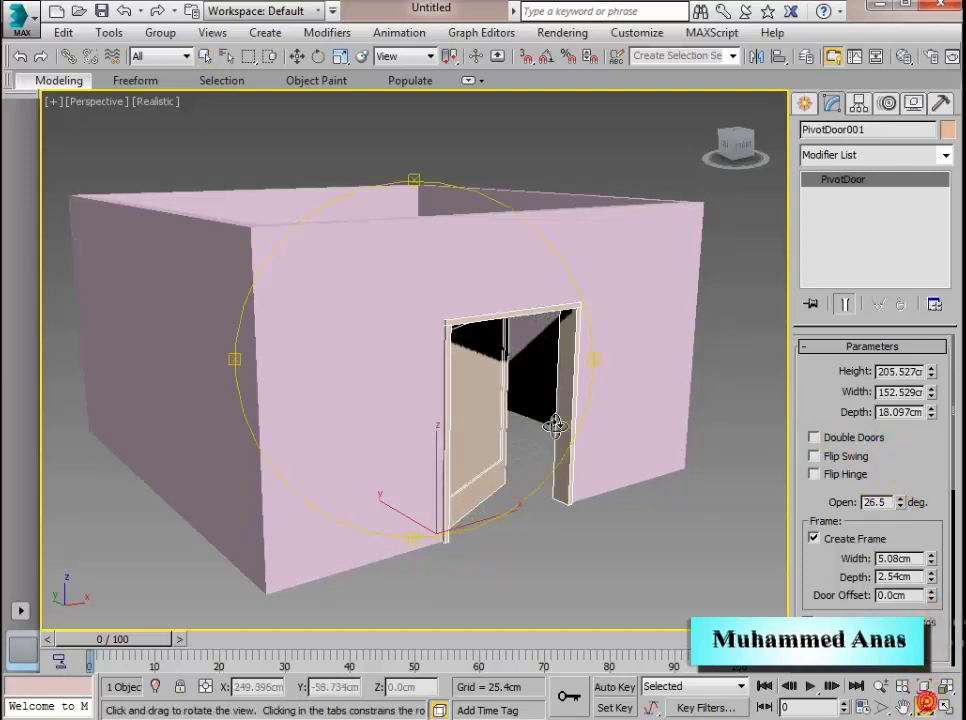
left_click_drag(554, 427, 524, 414)
left_click(814, 438)
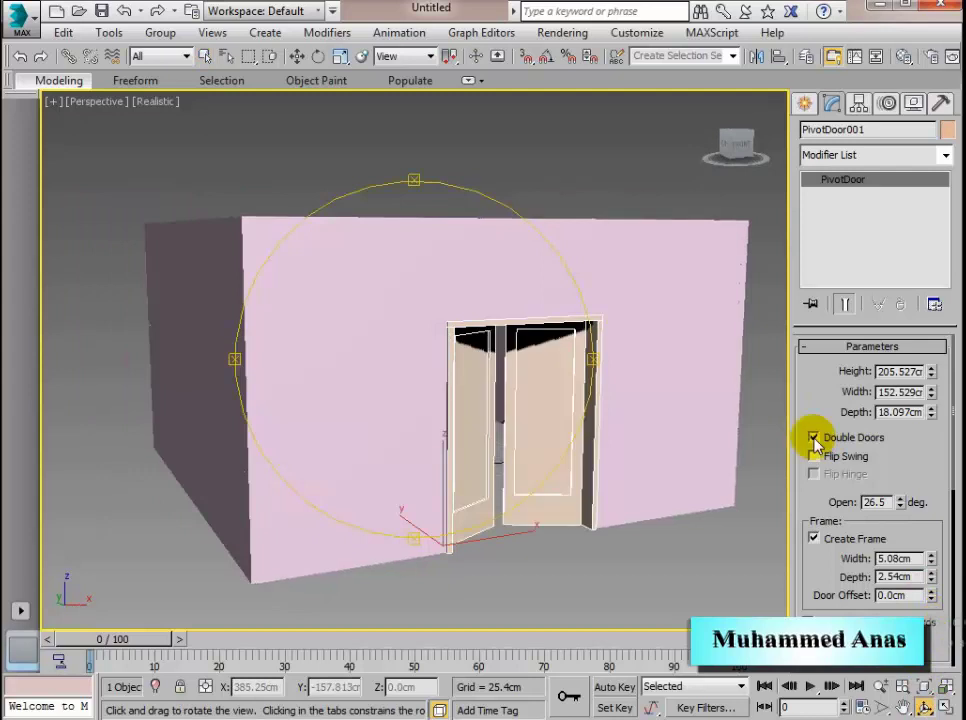
left_click(814, 438)
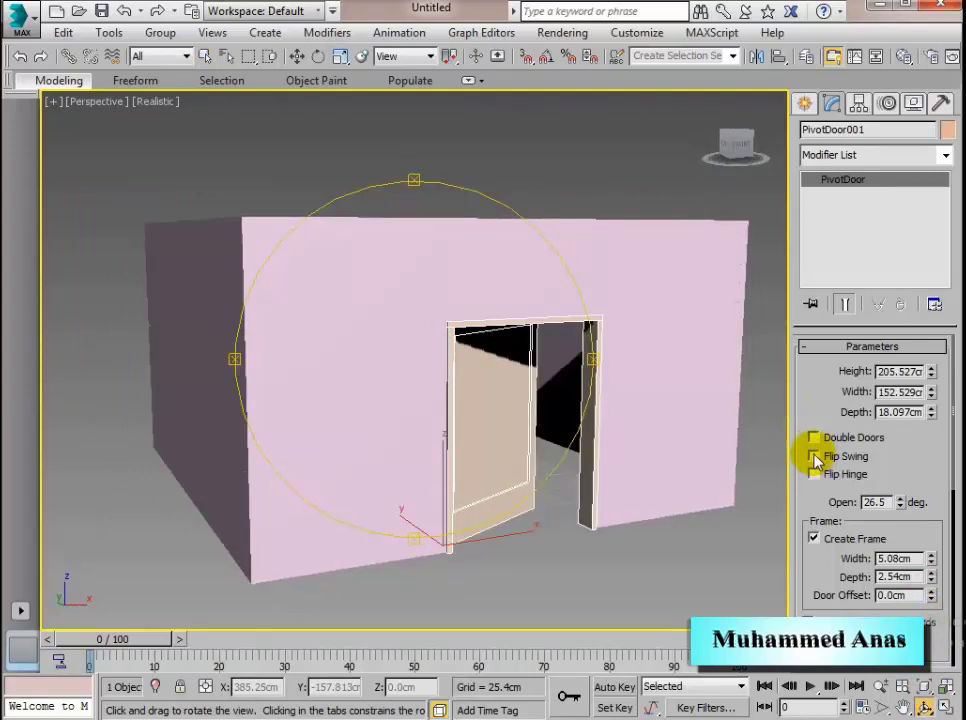
Try the Flip Swing and Flip Hinge options on the pivot door and switch both off again
left_click(815, 457)
left_click(815, 457)
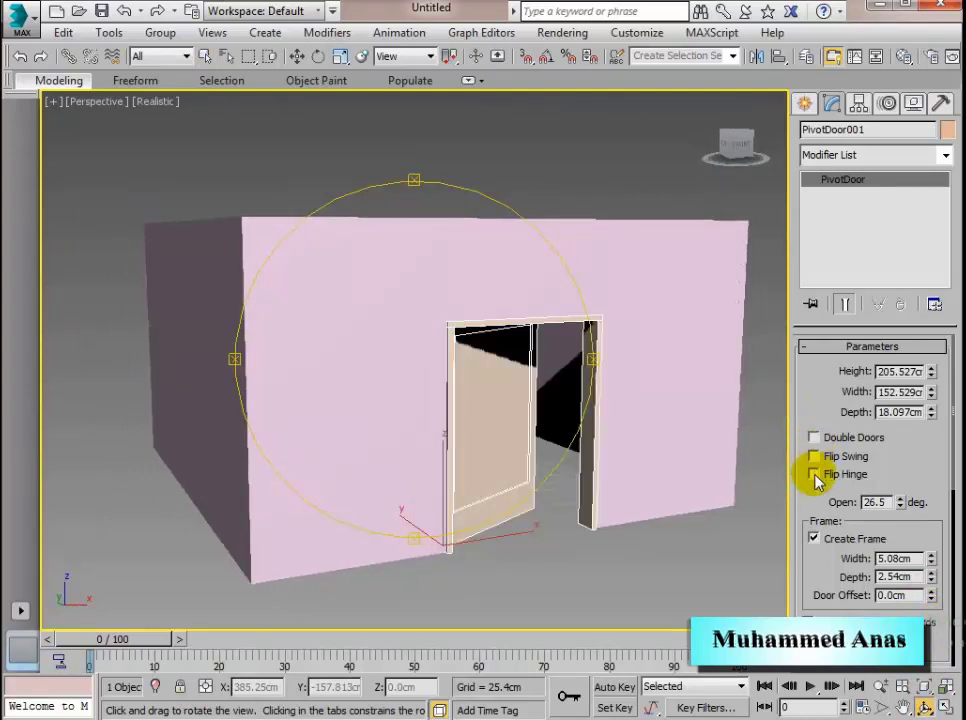
left_click(815, 475)
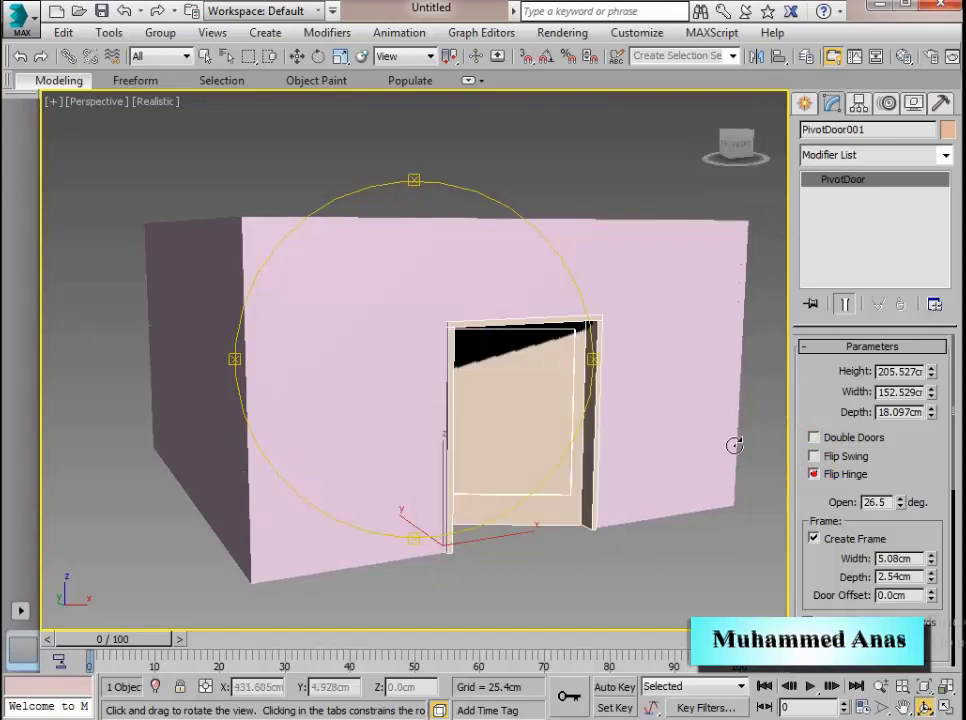
left_click(815, 475)
Set the pivot door's opening angle to 38.5 degrees and widen its frame to about 10 cm
left_click_drag(900, 502, 891, 476)
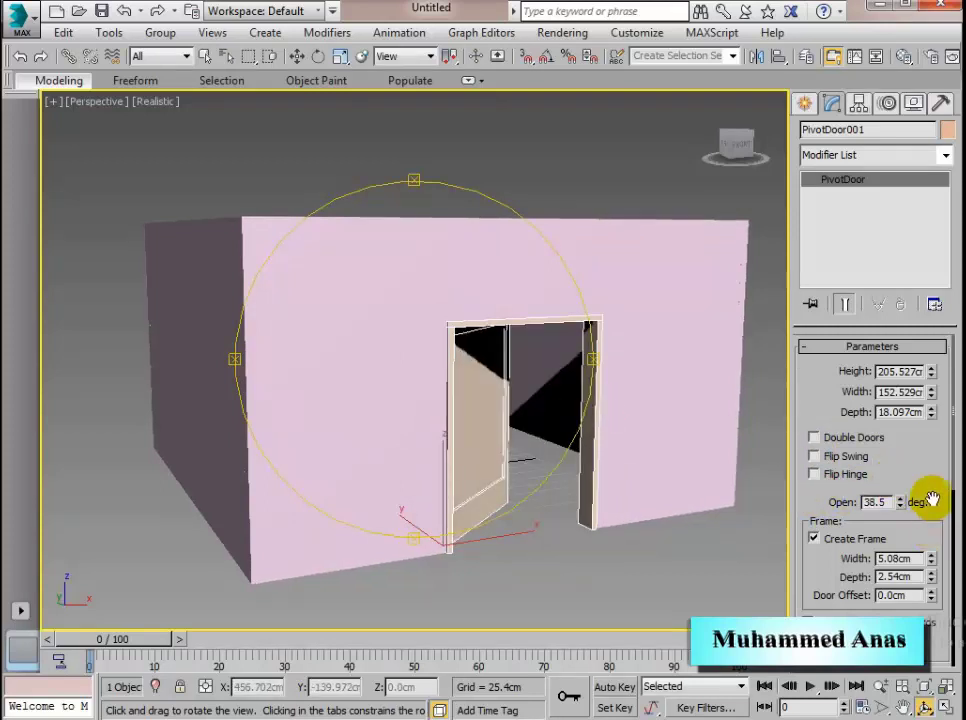
scroll(930, 500, "down", 3)
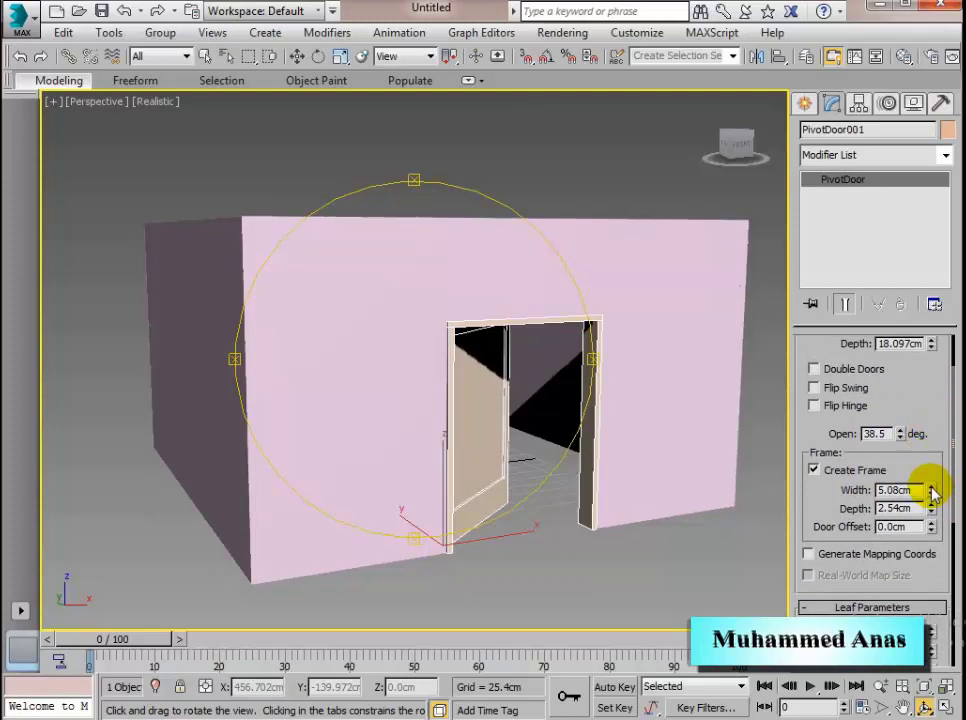
left_click_drag(931, 491, 918, 387)
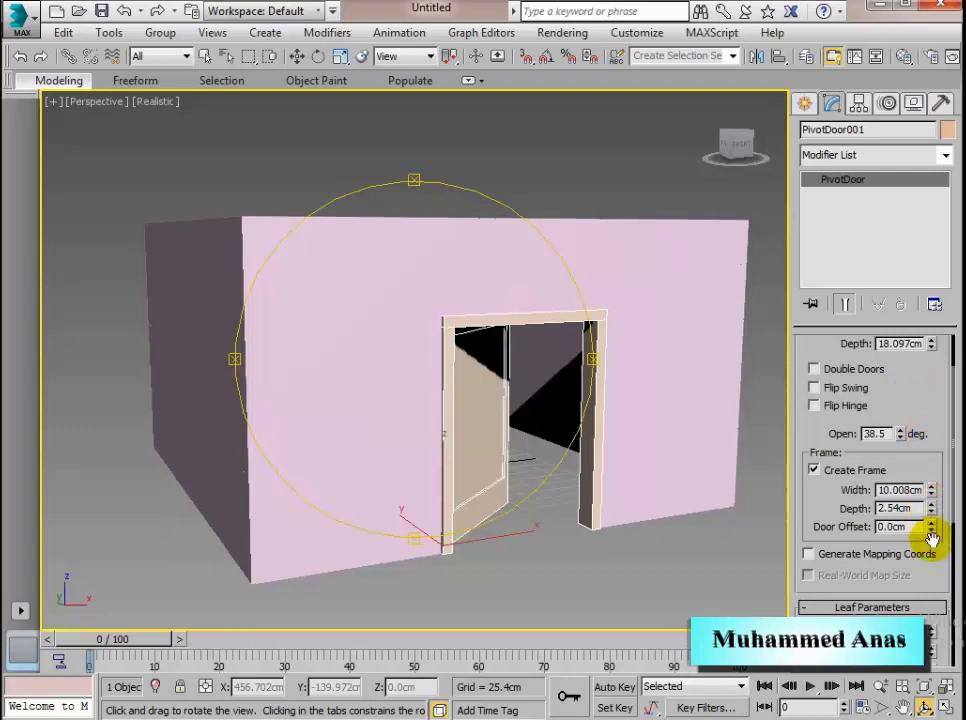
Try door offsets of about 13 cm and 3 cm on the pivot door, checking them in the Top view, and reset the offset to 0
left_click_drag(932, 530, 928, 245)
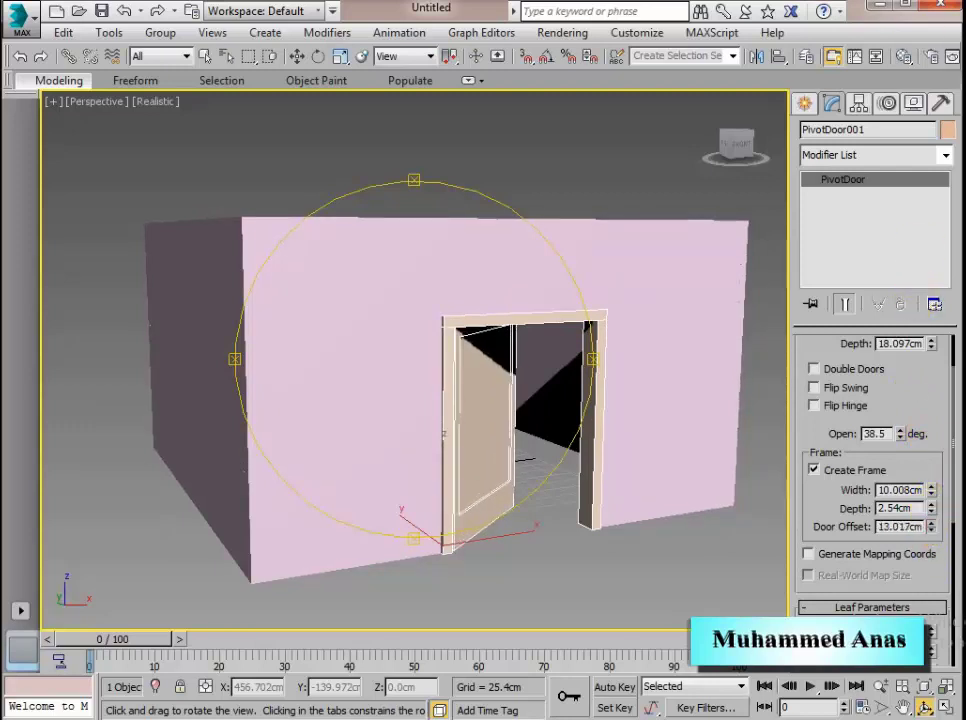
key("alt+w")
right_click(923, 530)
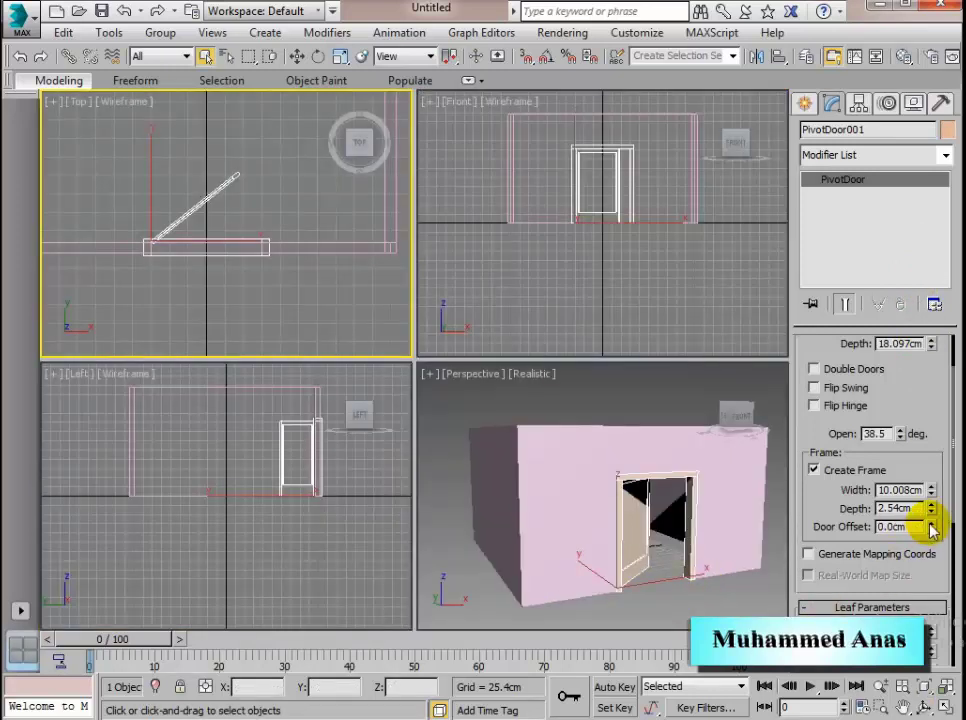
left_click_drag(932, 530, 932, 525)
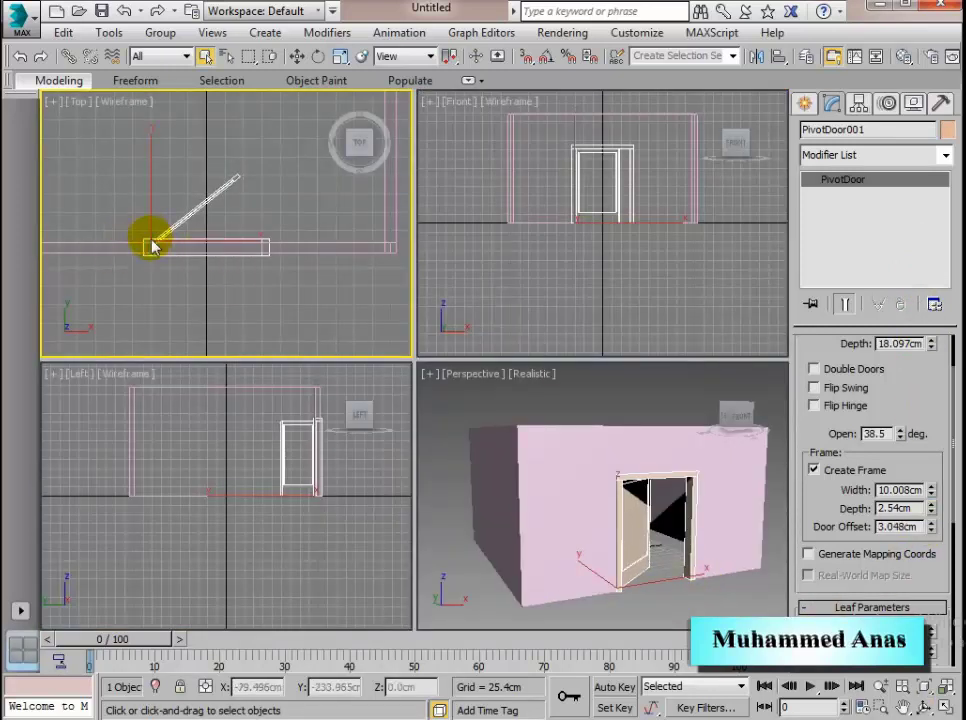
left_click_drag(931, 523, 929, 633)
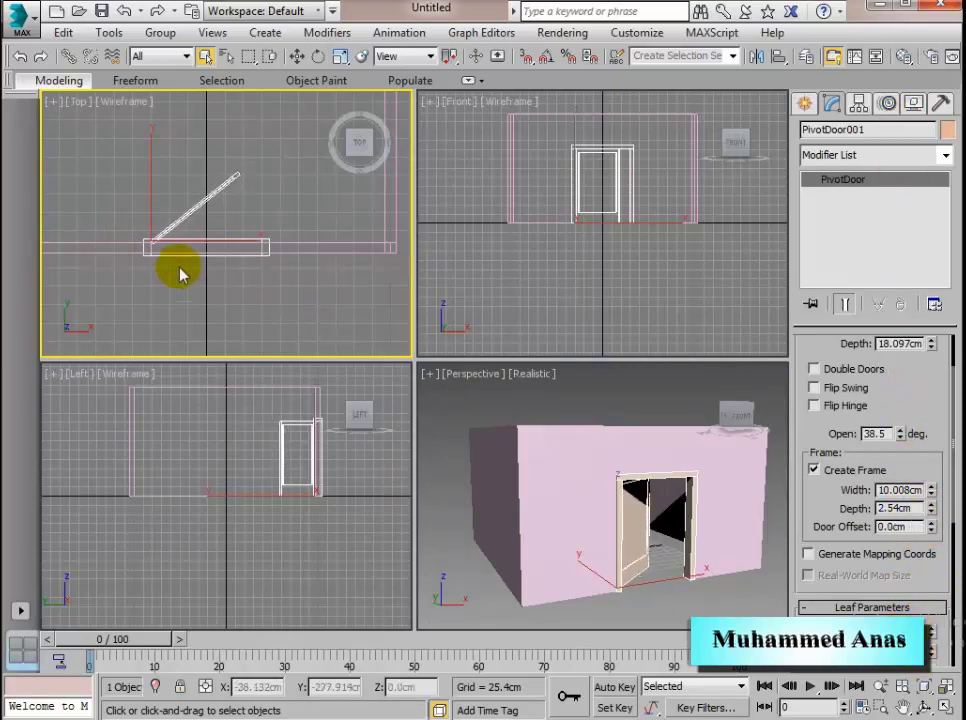
Try a different leaf thickness on the pivot door, watching it close up in the Top view, and restore the previous thickness
left_click_drag(927, 593, 923, 377)
left_click(930, 412)
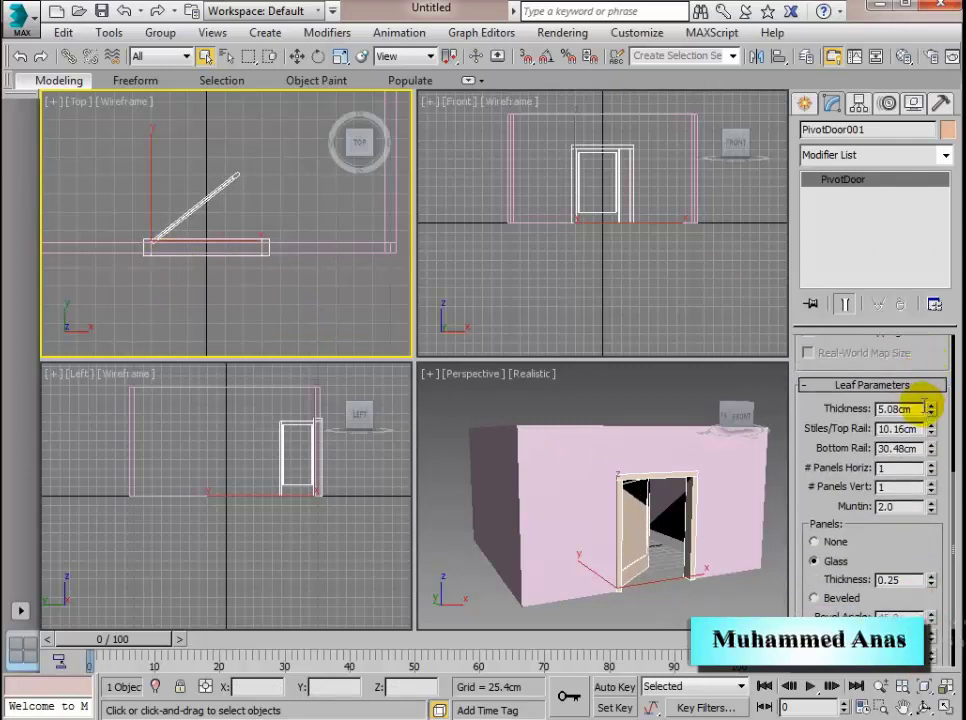
scroll(222, 218, "up", 5)
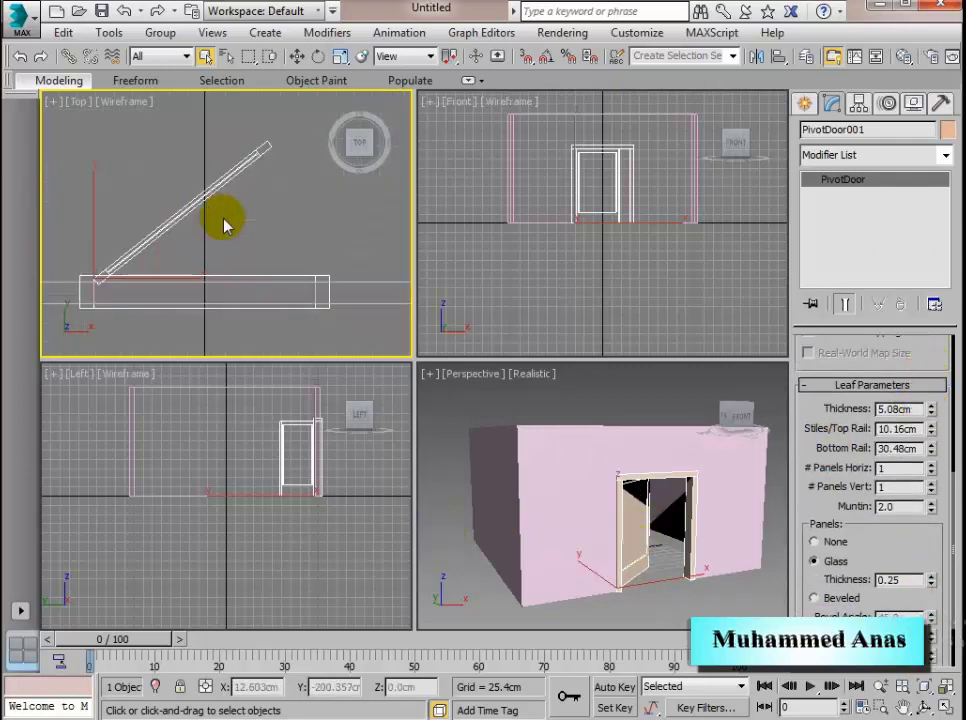
left_click_drag(933, 410, 930, 302)
right_click(925, 302)
Face the pivot door in the Perspective view and set its opening angle to 15.5 degrees
left_click(923, 706)
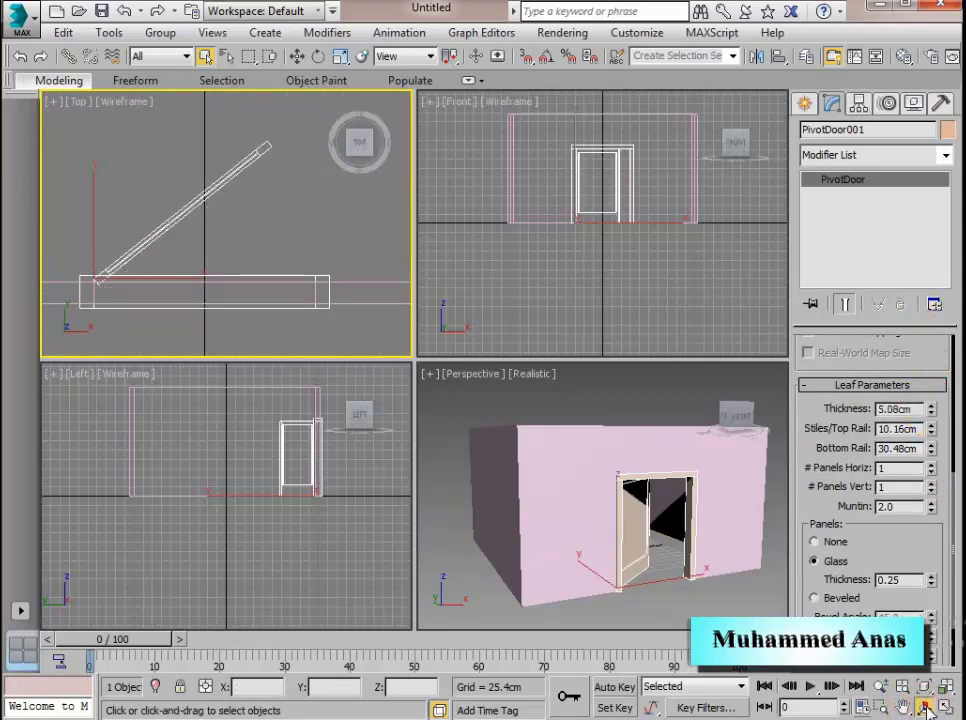
left_click_drag(680, 530, 642, 512)
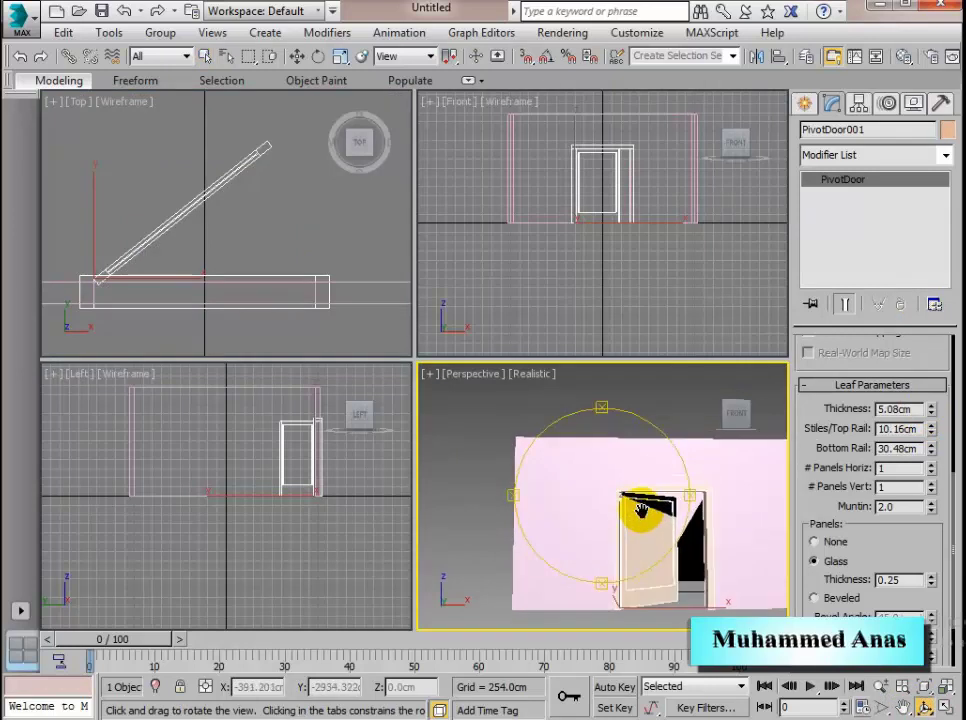
left_click_drag(909, 528, 913, 700)
scroll(828, 557, "up", 2)
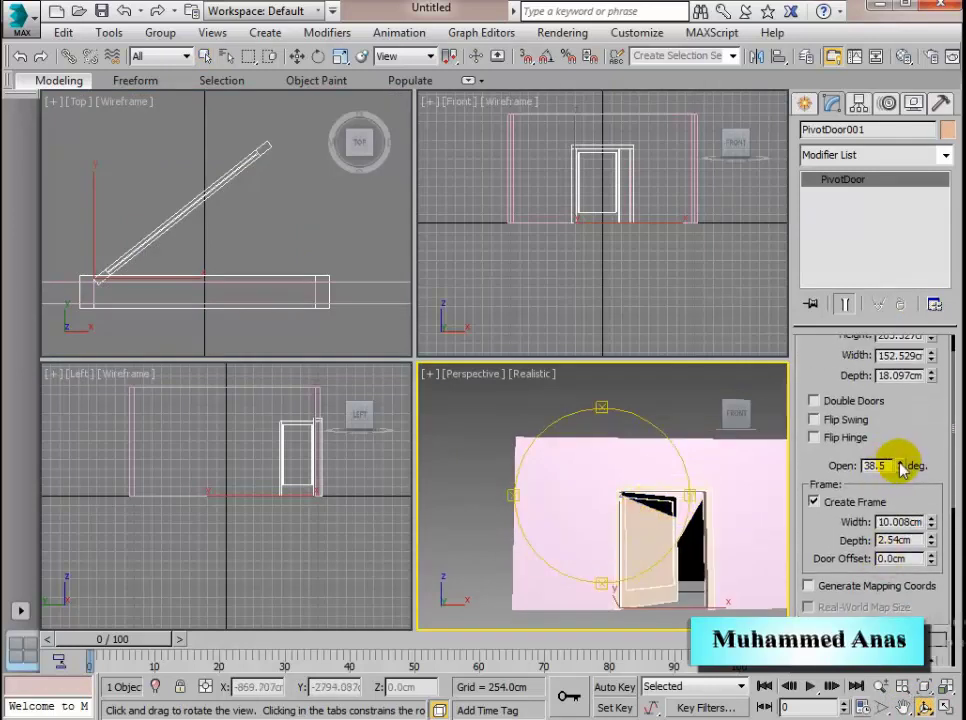
left_click_drag(901, 466, 905, 508)
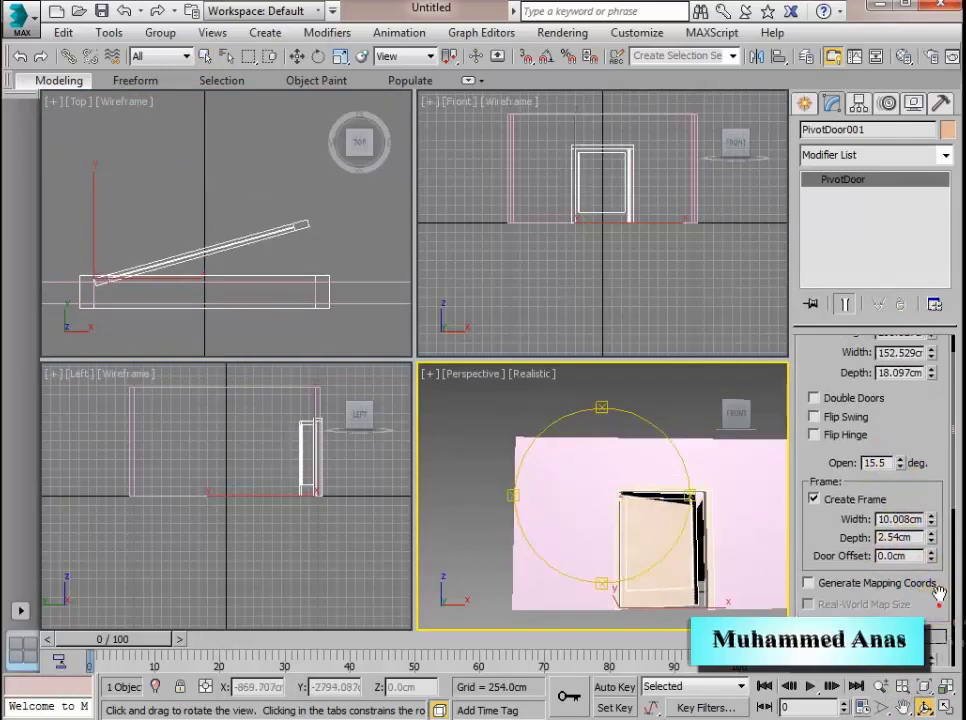
Divide the pivot door's leaf into 2 horizontal and 2 vertical panels
left_click_drag(936, 591, 936, 355)
mouse_move(931, 428)
left_mouse_down()
mouse_move(921, 330)
mouse_move(935, 423)
left_mouse_up()
left_click(930, 437)
left_click_drag(945, 473, 931, 453)
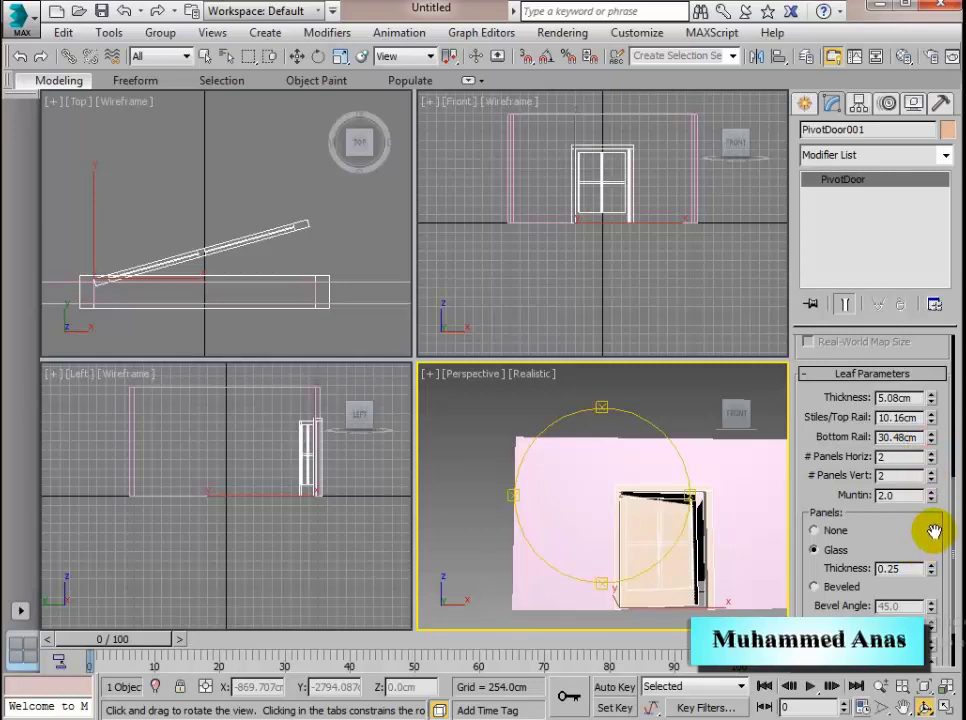
Set the pivot door's panels to Beveled after comparing them with Glass in close-up, and look over the remaining door parameters
left_click_drag(933, 535, 930, 483)
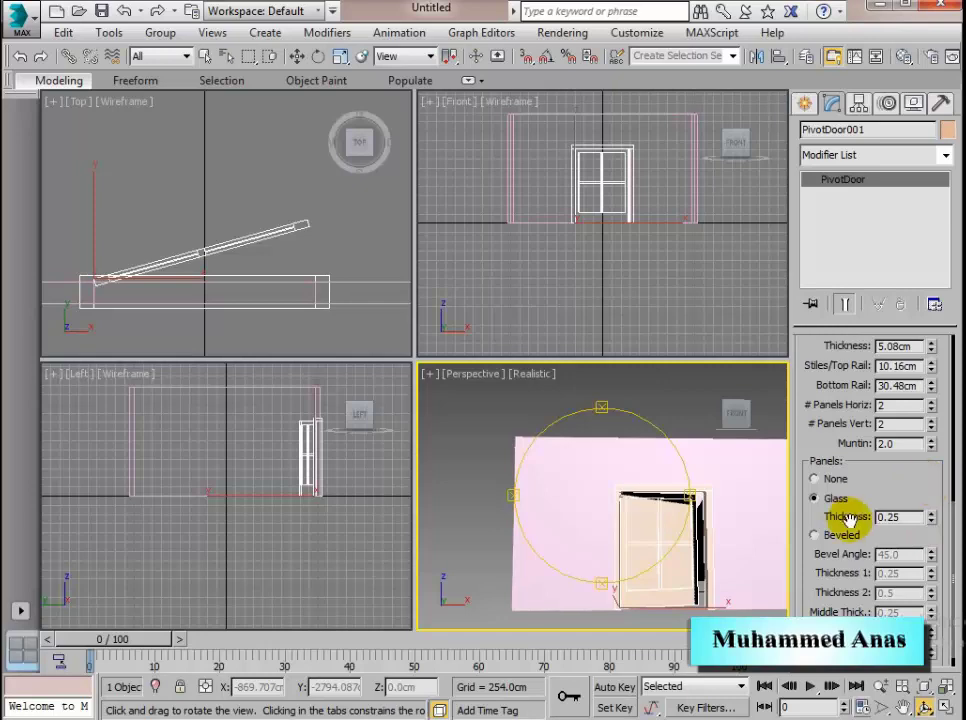
left_click(815, 536)
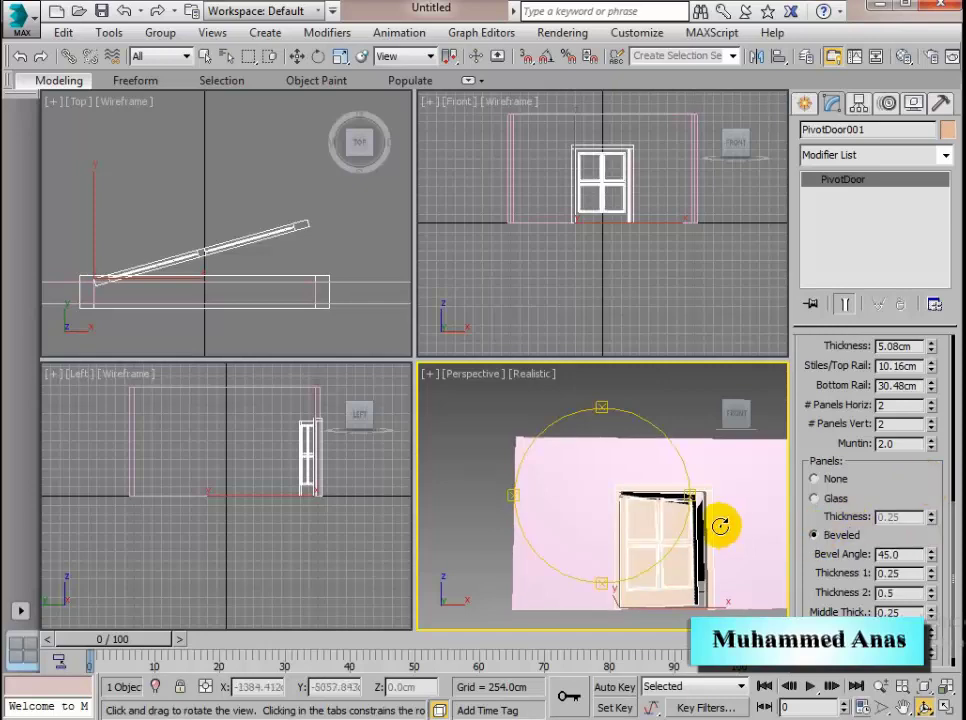
scroll(658, 448, "up", 3)
left_click_drag(656, 451, 574, 455)
left_click(815, 500)
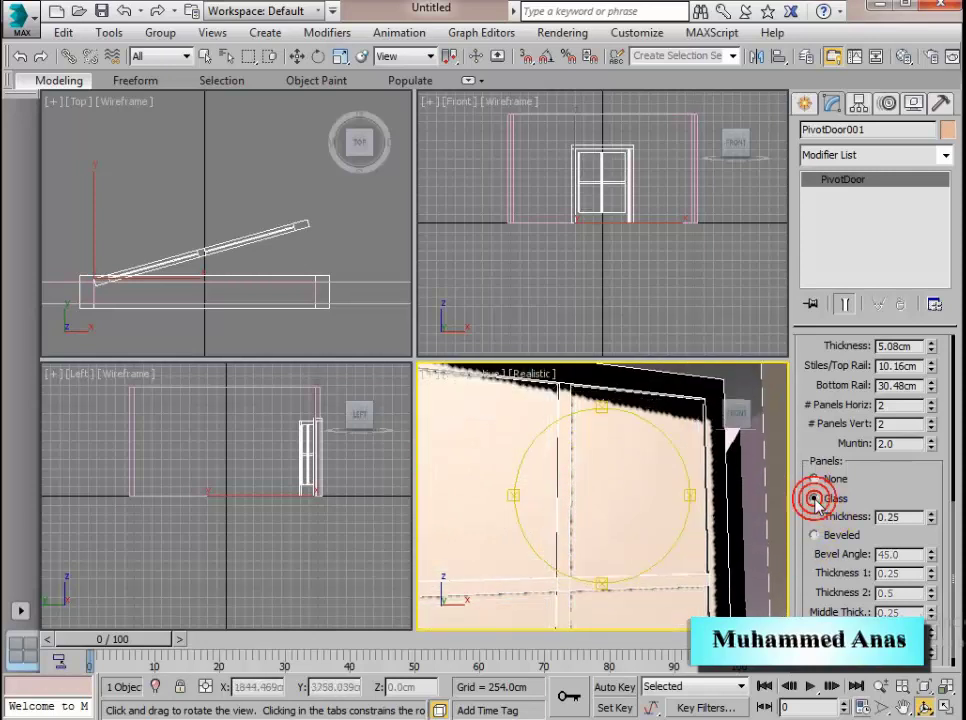
left_click(813, 534)
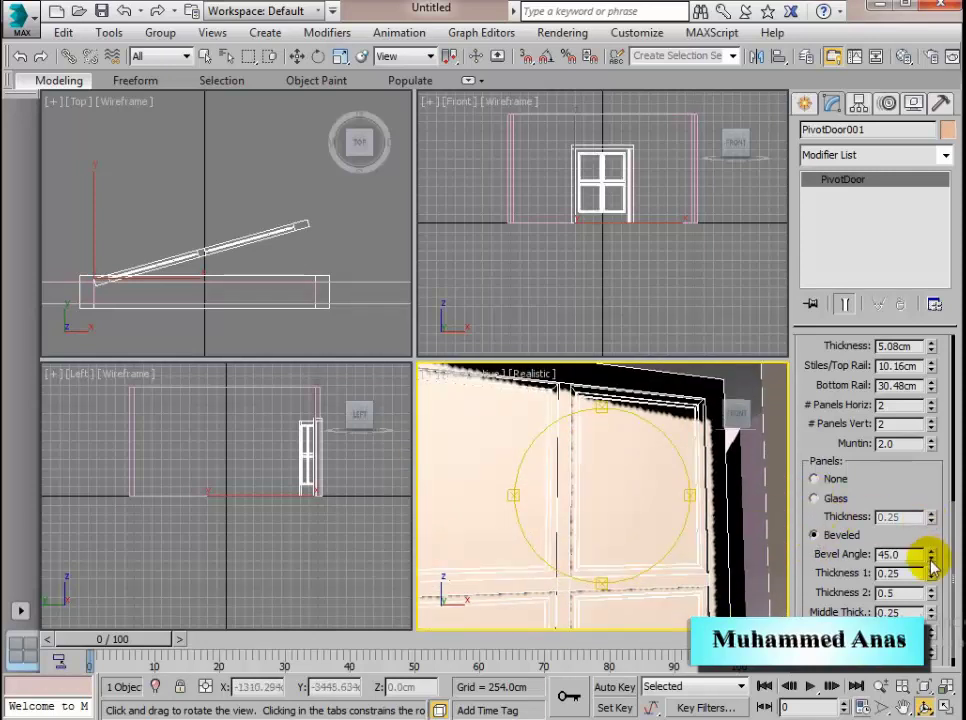
left_click_drag(940, 578, 941, 487)
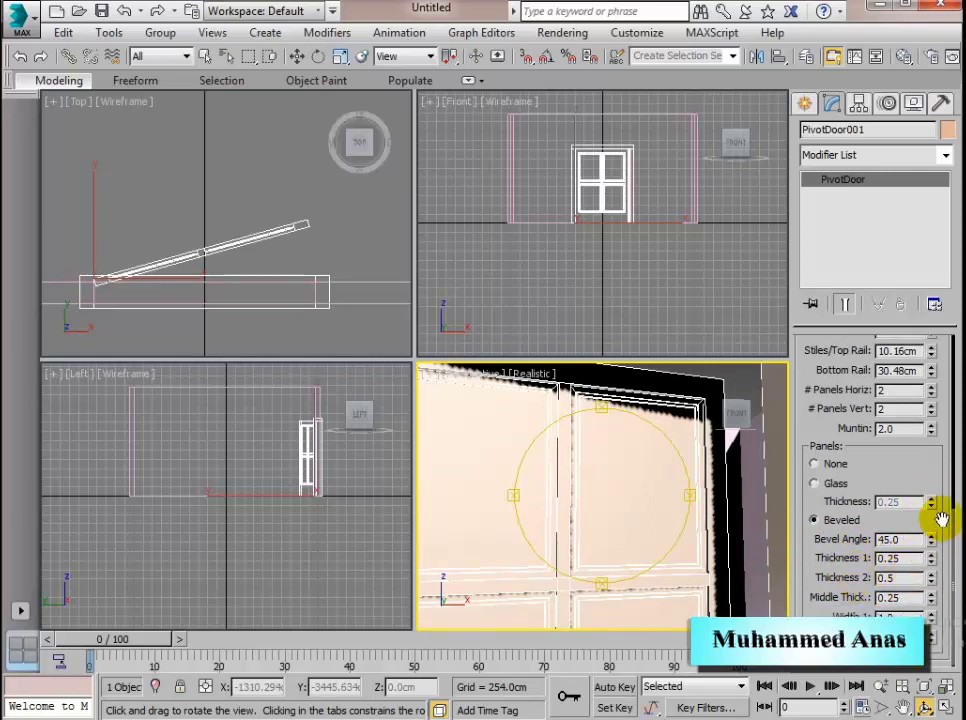
left_click_drag(942, 470, 914, 548)
scroll(884, 390, "up", 3)
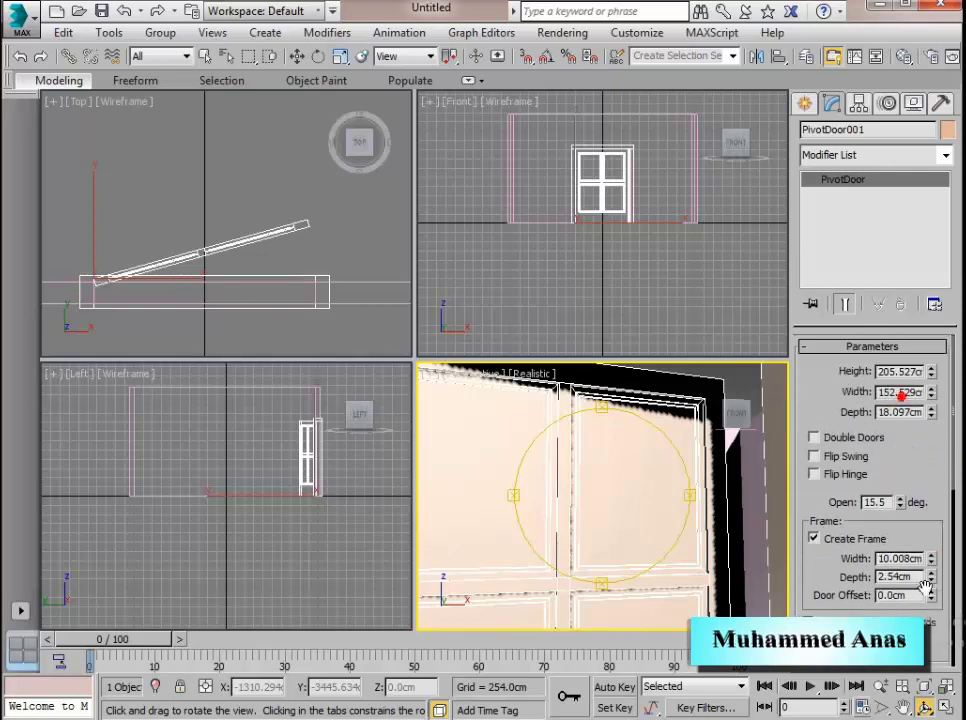
scroll(604, 466, "down", 5)
left_click_drag(604, 466, 690, 500)
Create a Sliding door in front of the wall, about 159 cm wide, 12 cm deep and 198 cm high
left_click(807, 104)
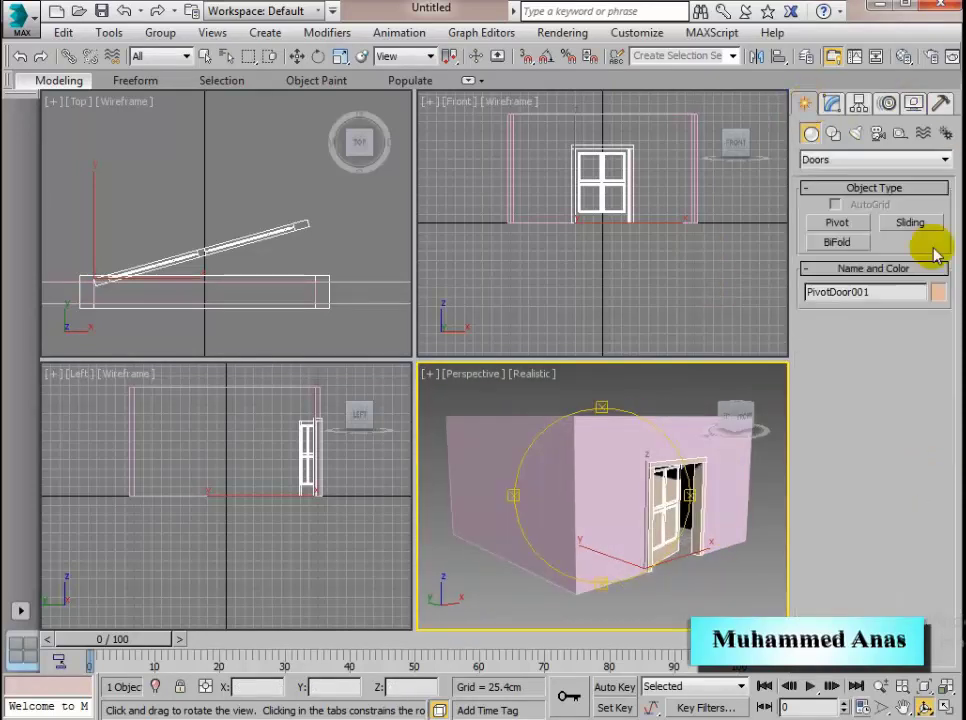
left_click(910, 224)
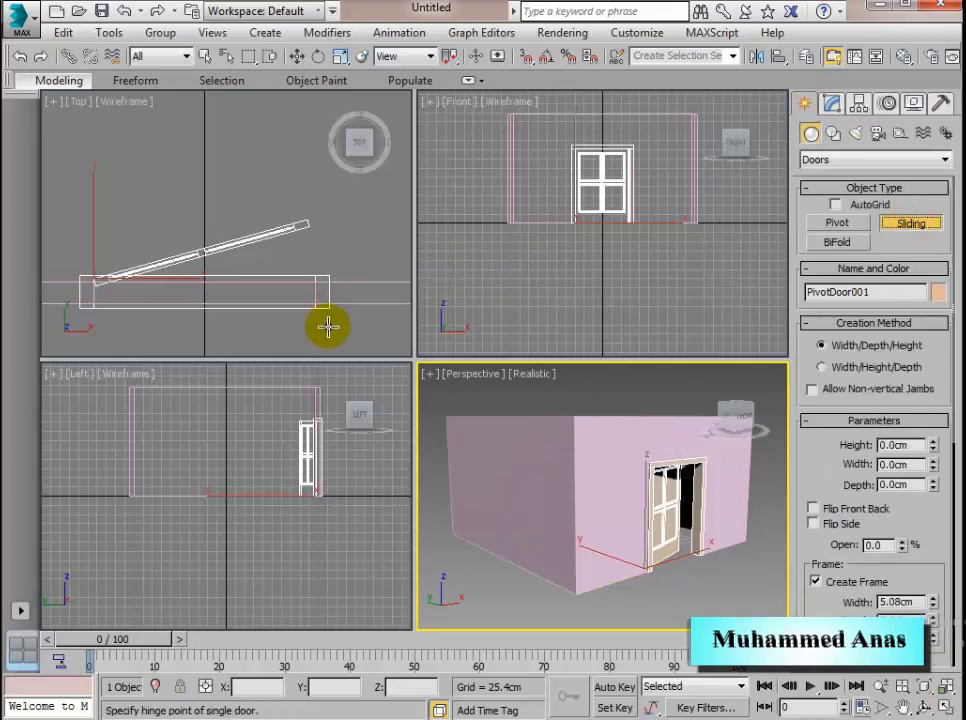
scroll(322, 240, "down", 2)
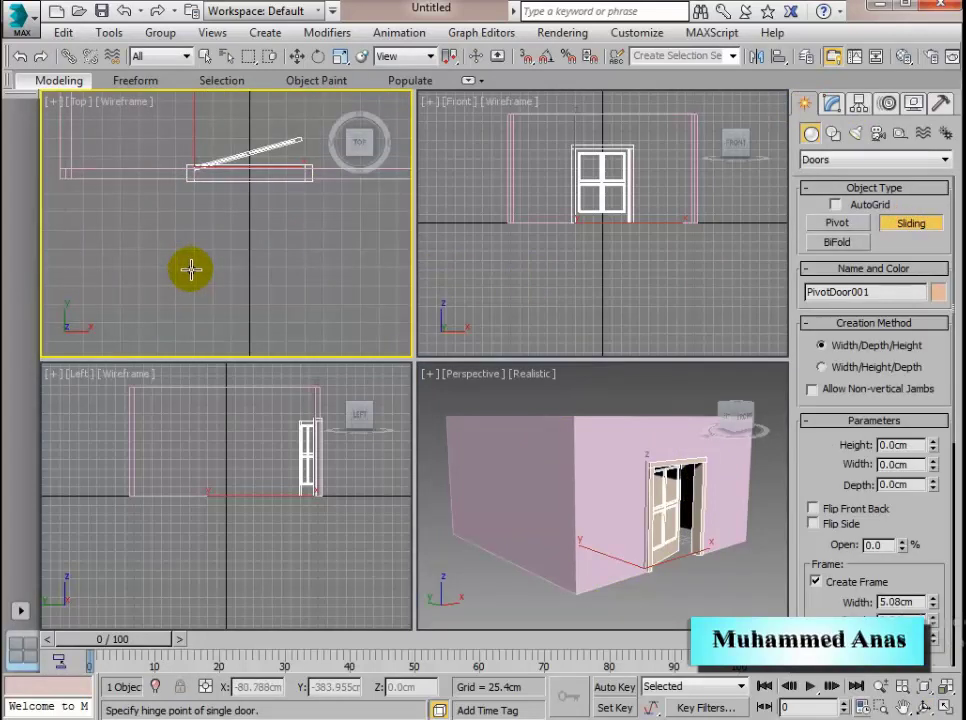
left_click_drag(191, 268, 307, 265)
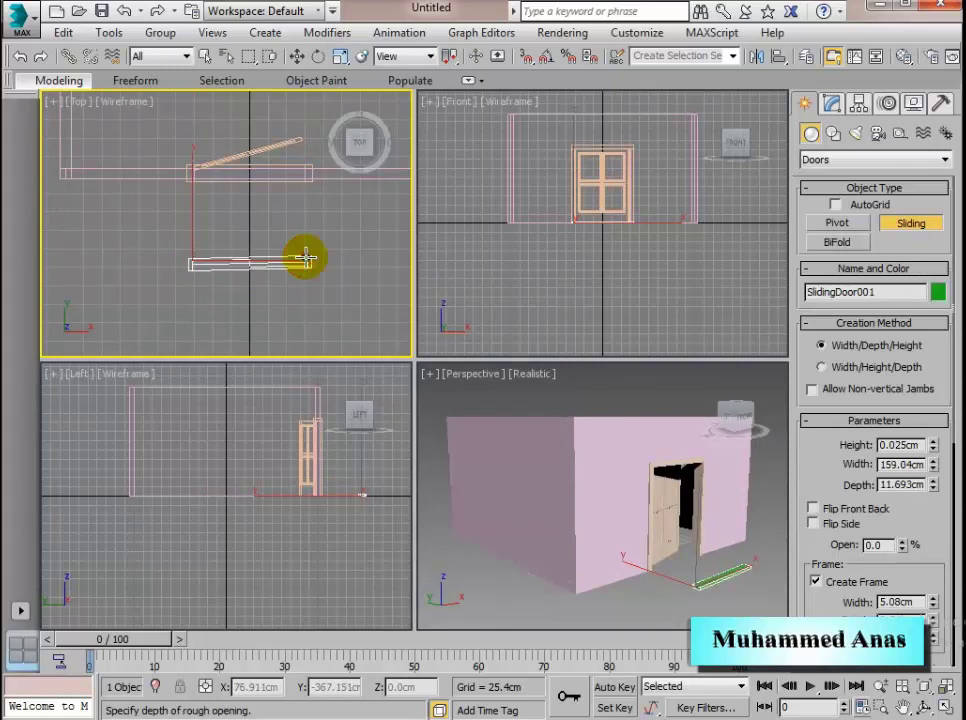
left_click(306, 259)
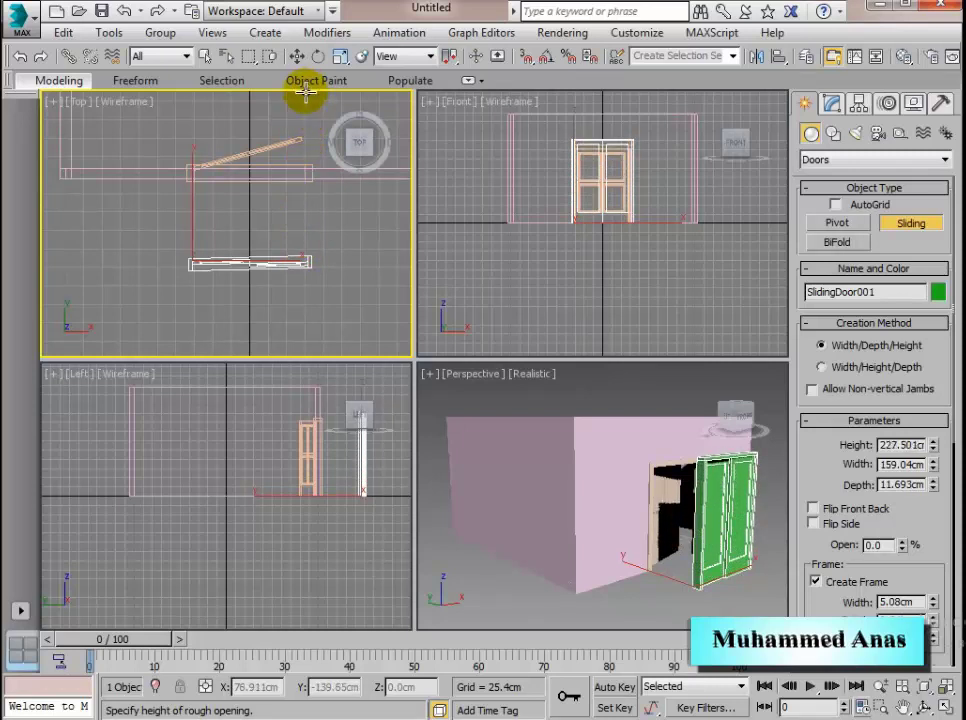
left_click(305, 115)
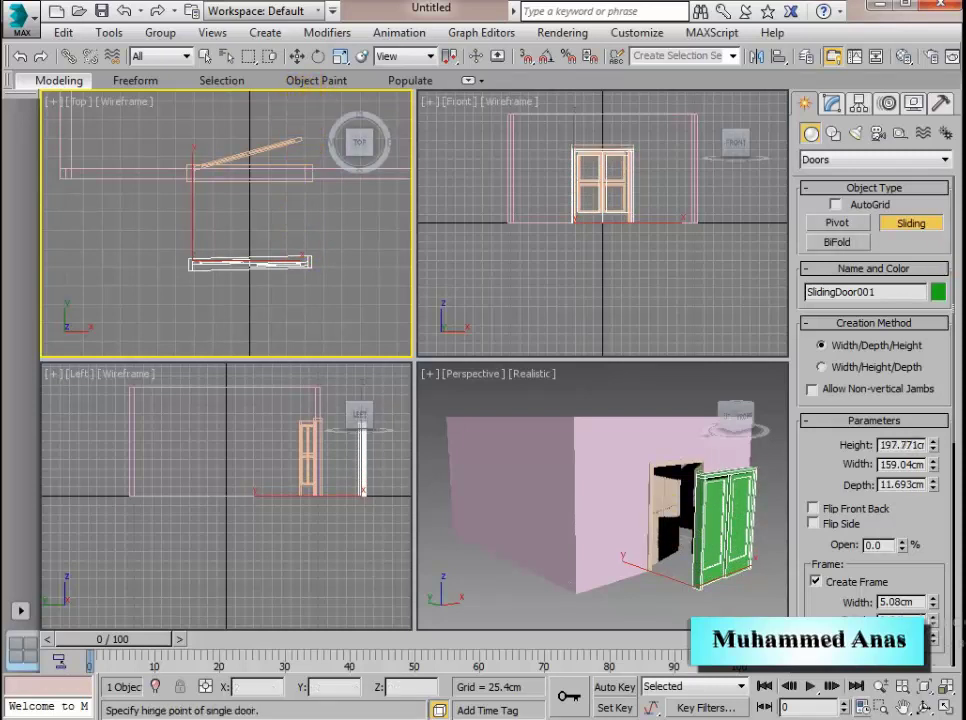
Open the sliding door's parameters for editing and set its opening to 56 percent, checking the leaf movement in the Perspective view
left_click(831, 104)
scroll(640, 556, "up", 3)
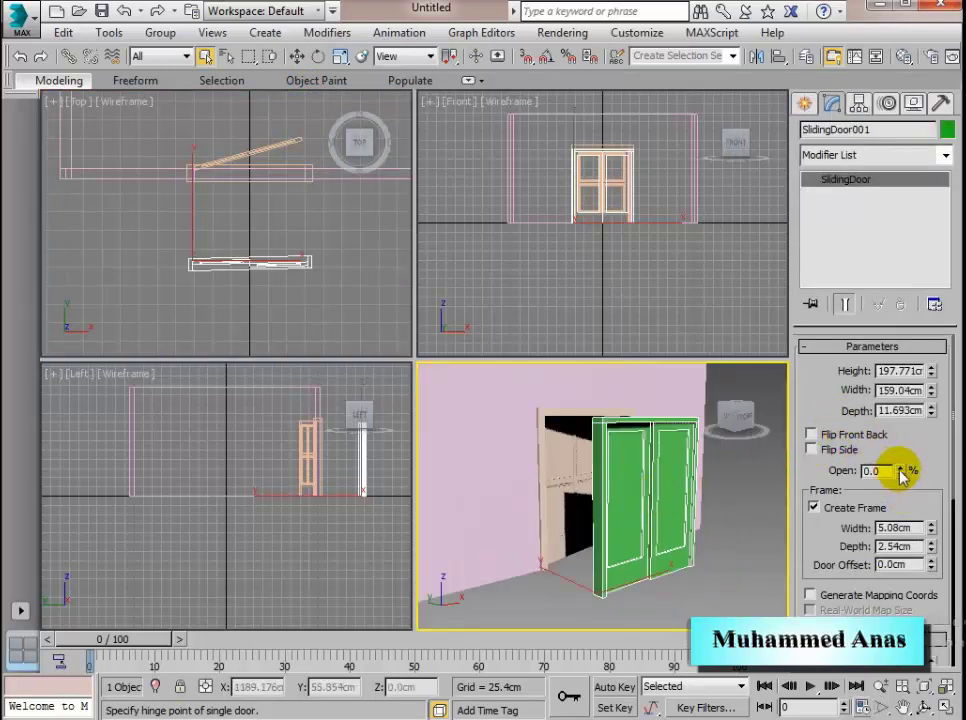
left_click_drag(901, 472, 901, 403)
middle_click_drag(686, 532, 619, 503, "alt")
scroll(625, 505, "up", 2)
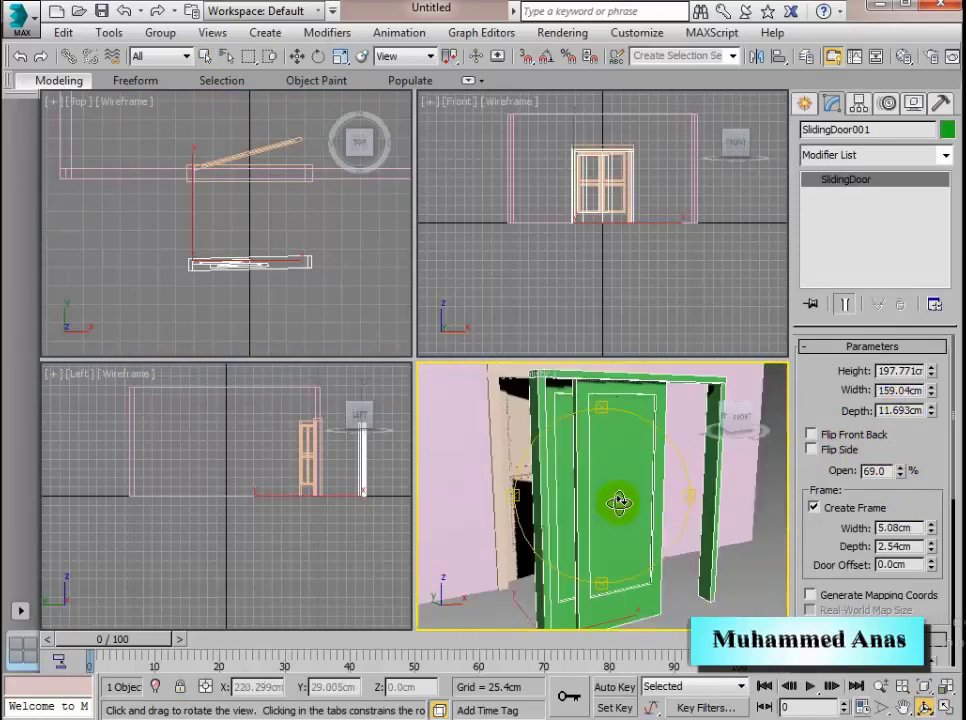
left_click_drag(903, 470, 918, 526)
Try door offsets of -0.767 cm and 0.767 cm on the sliding door and reset the offset to 0
scroll(932, 498, "down", 3)
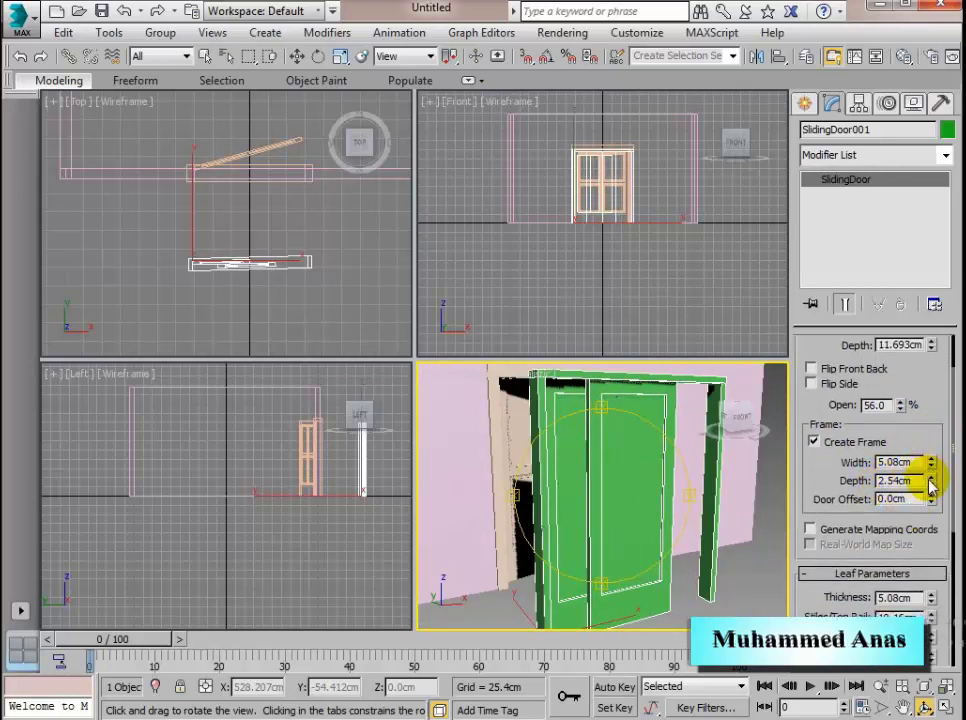
left_click_drag(931, 500, 935, 510)
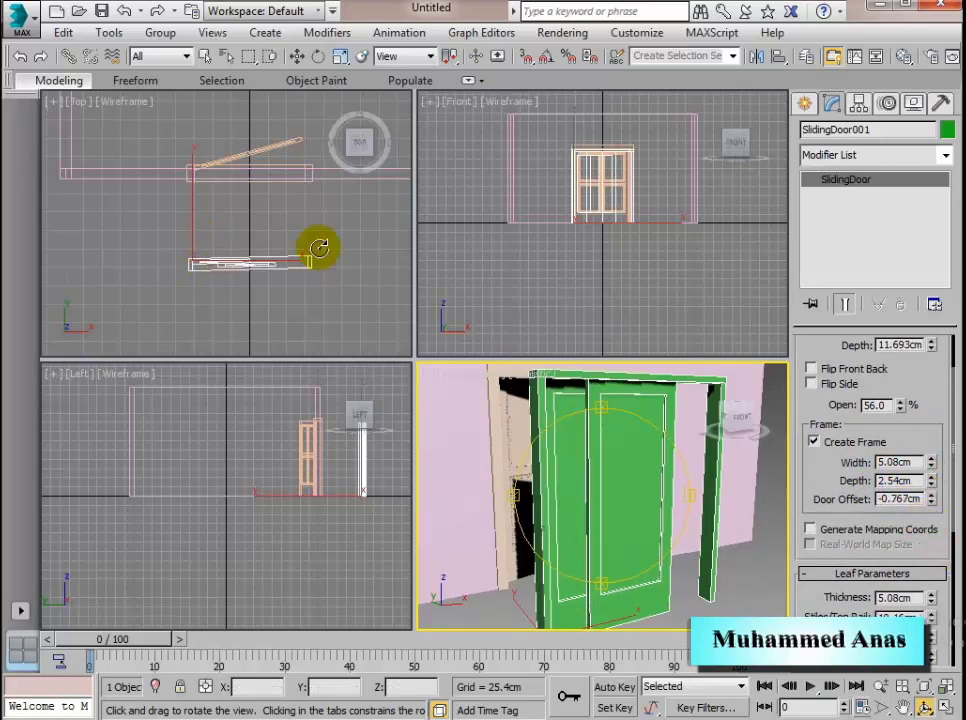
right_click(931, 500)
left_click_drag(932, 499, 931, 497)
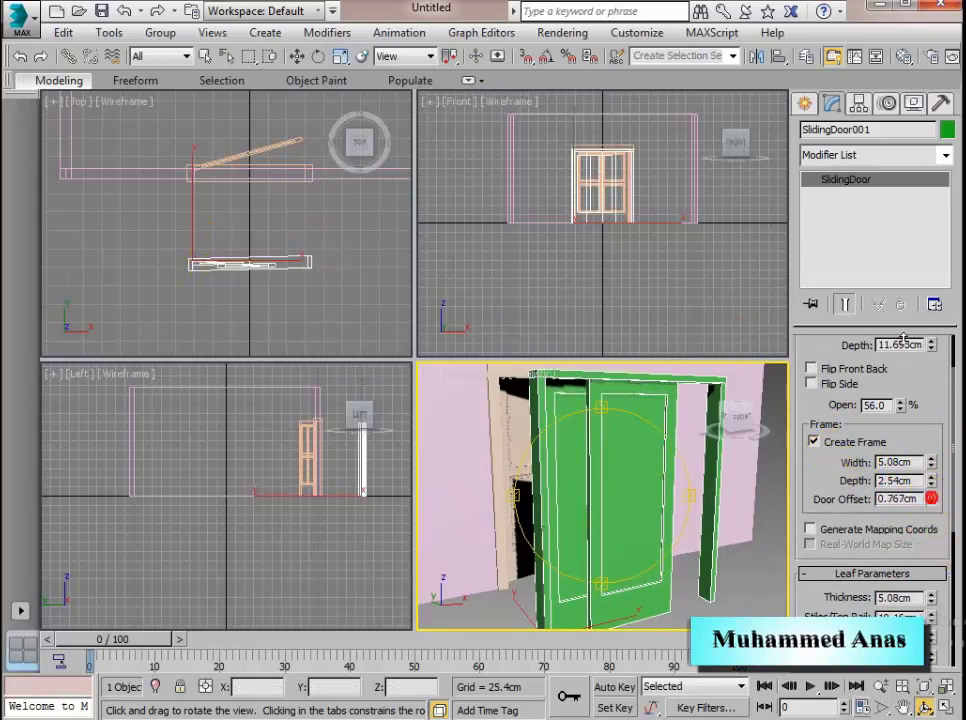
right_click(931, 499)
Set the sliding door's leaf panels to 2 horizontally and 2 vertically, looking over the remaining leaf parameters
scroll(943, 553, "down", 5)
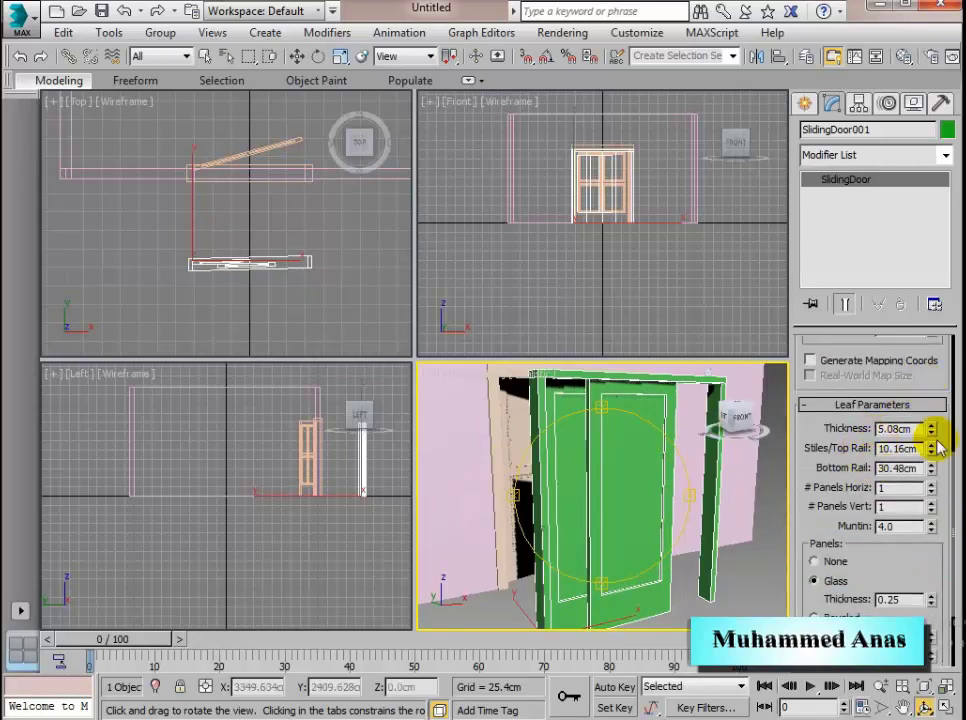
left_click_drag(933, 430, 914, 448)
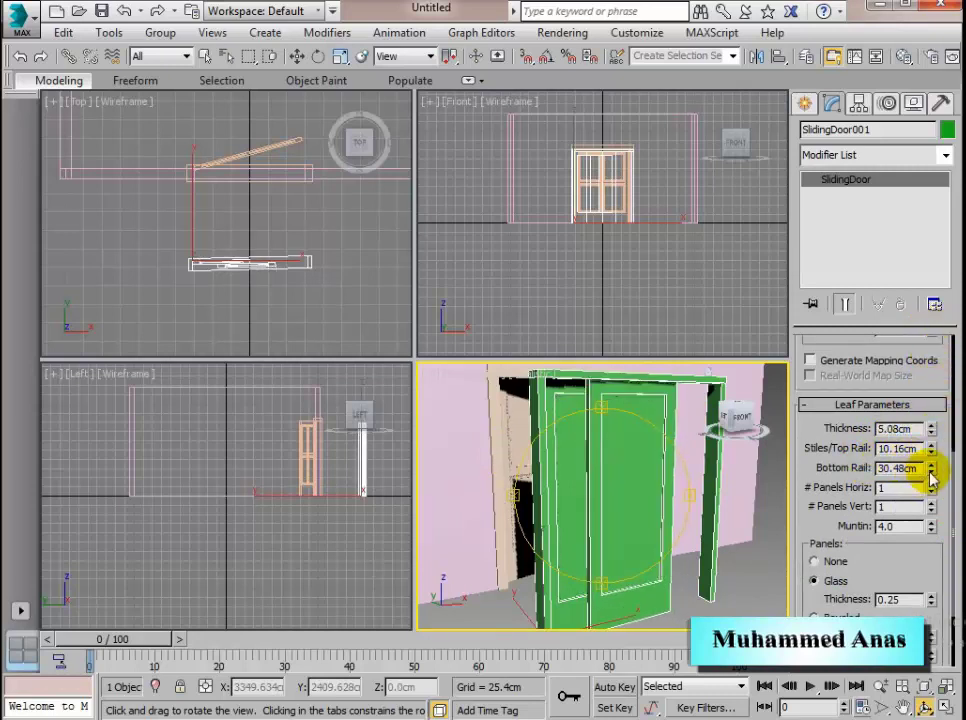
left_click_drag(943, 487, 937, 424)
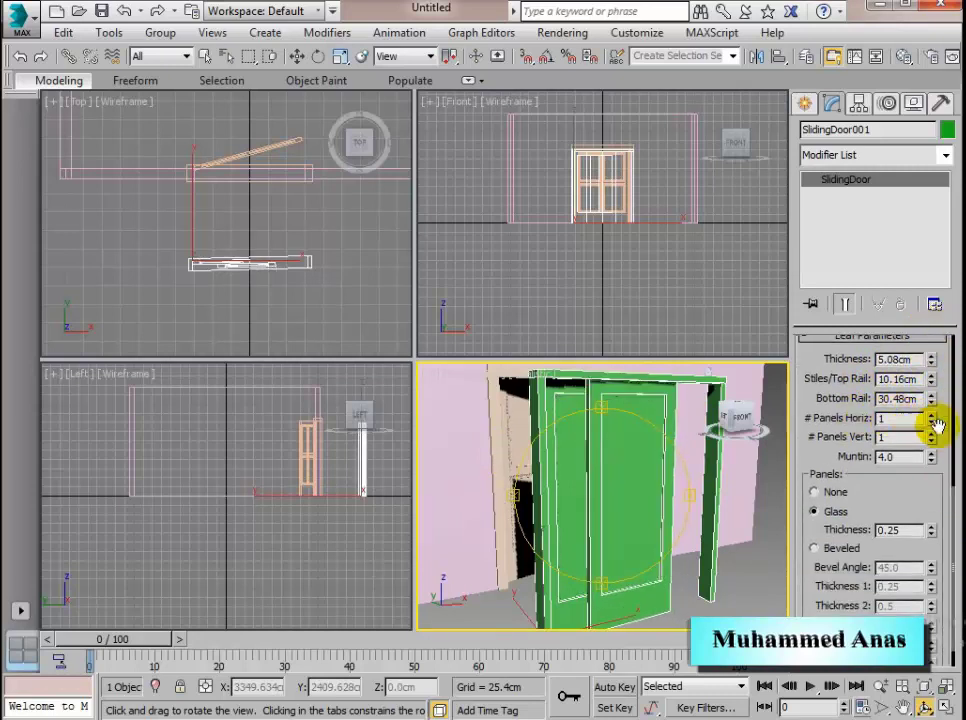
left_click(931, 415)
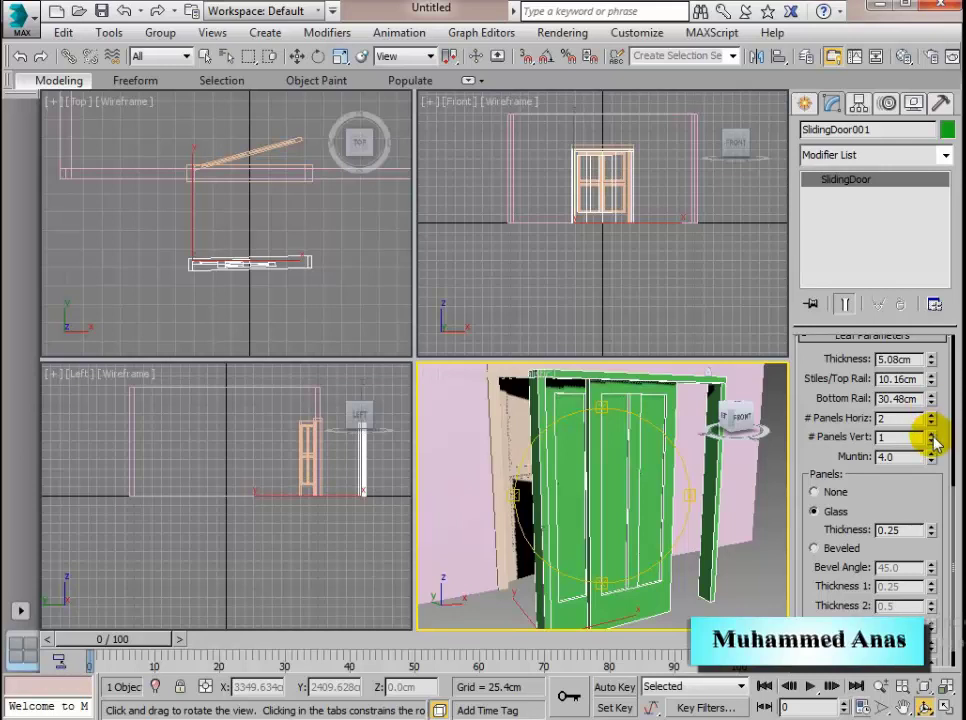
left_click(931, 434)
scroll(880, 480, "down", 1)
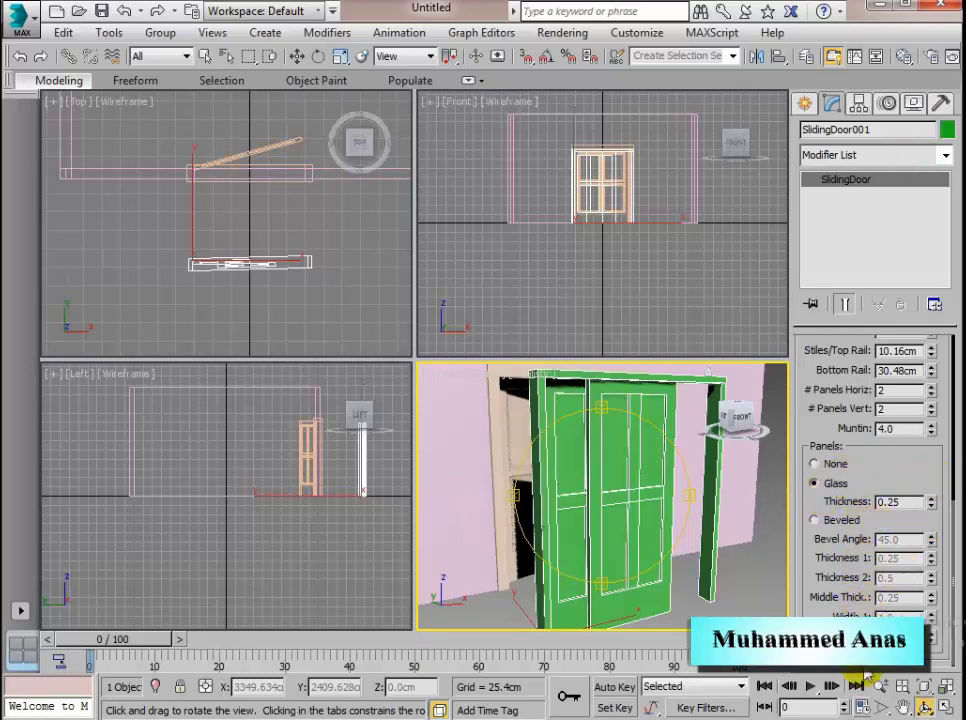
scroll(934, 443, "up", 10)
Create a BiFold door in front of the sliding door, about 169 cm wide, 14 cm deep and 217 cm high
left_click(804, 103)
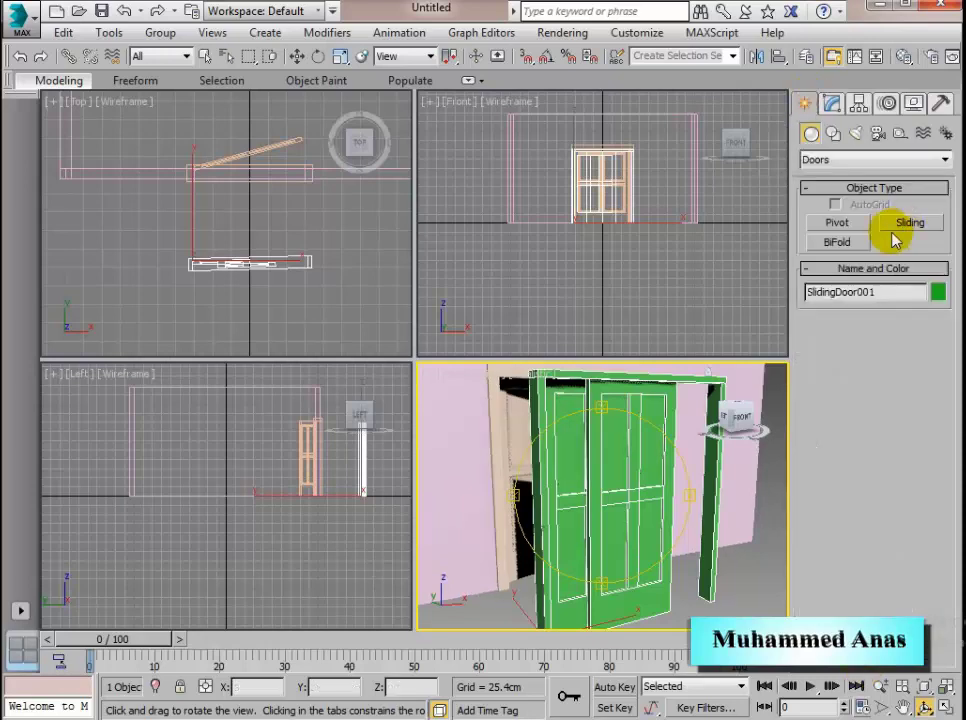
left_click(845, 243)
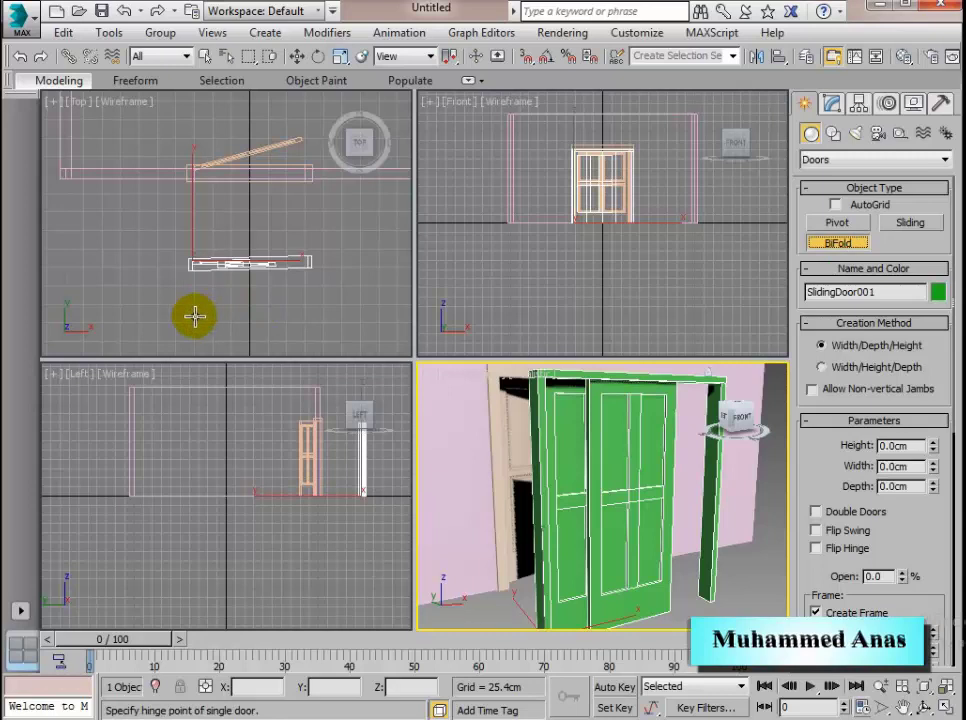
left_click_drag(191, 317, 314, 316)
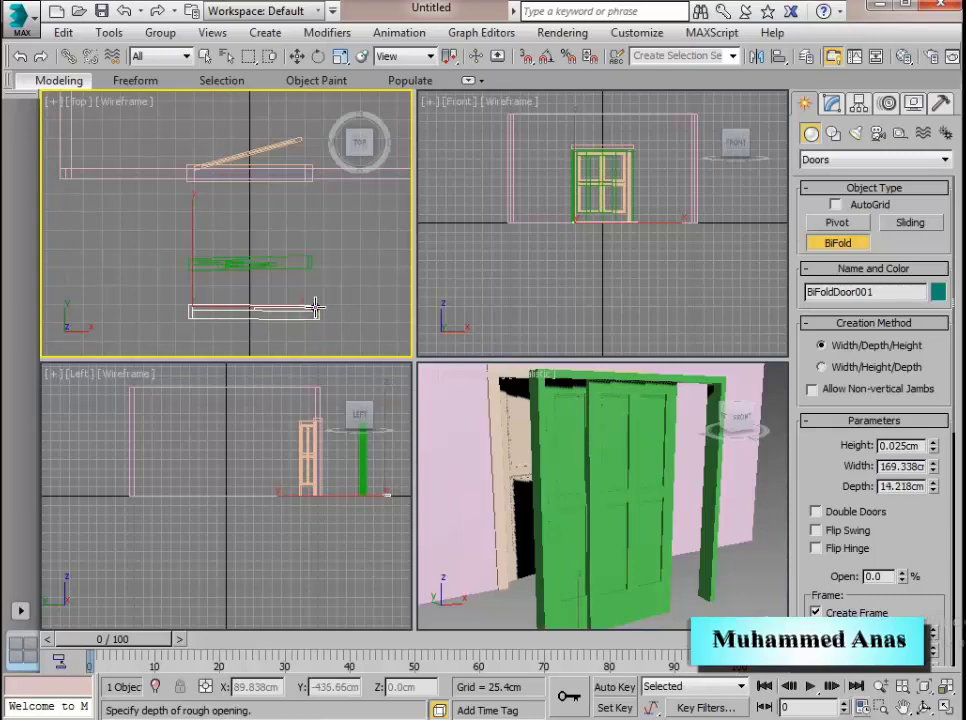
left_click(315, 308)
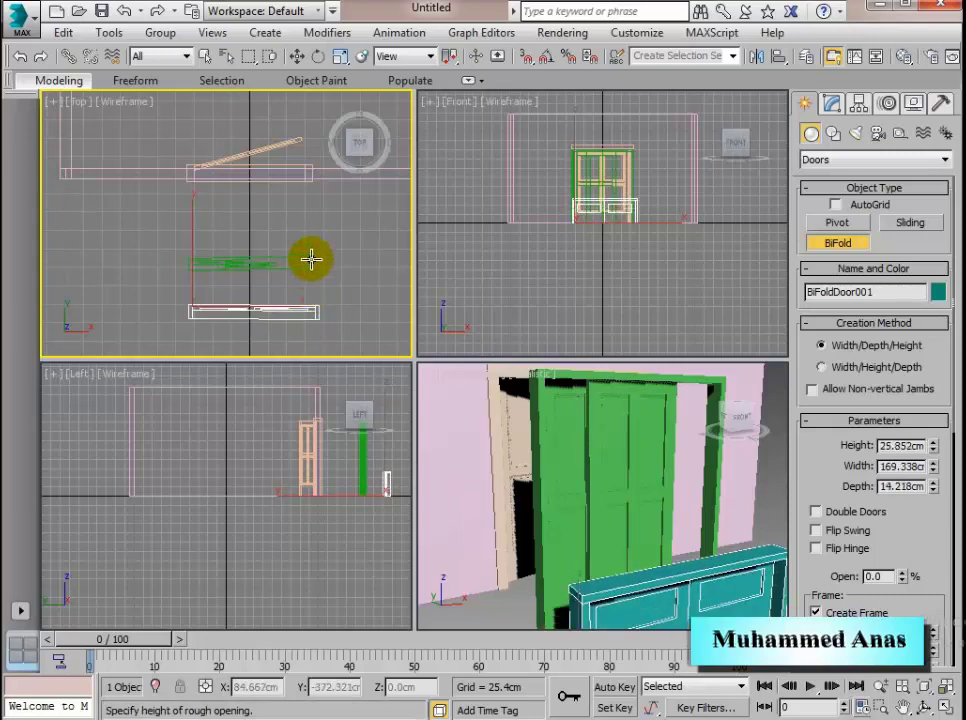
left_click(309, 149)
scroll(632, 463, "down", 3)
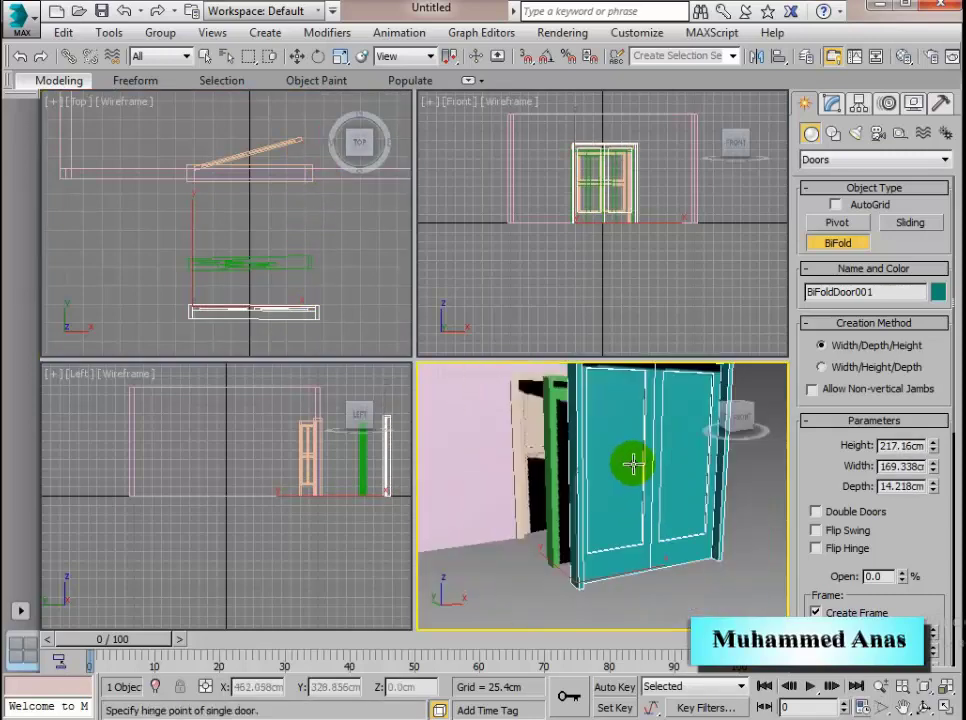
scroll(633, 463, "down", 2)
middle_click_drag(634, 455, 632, 487)
scroll(632, 487, "up", 2)
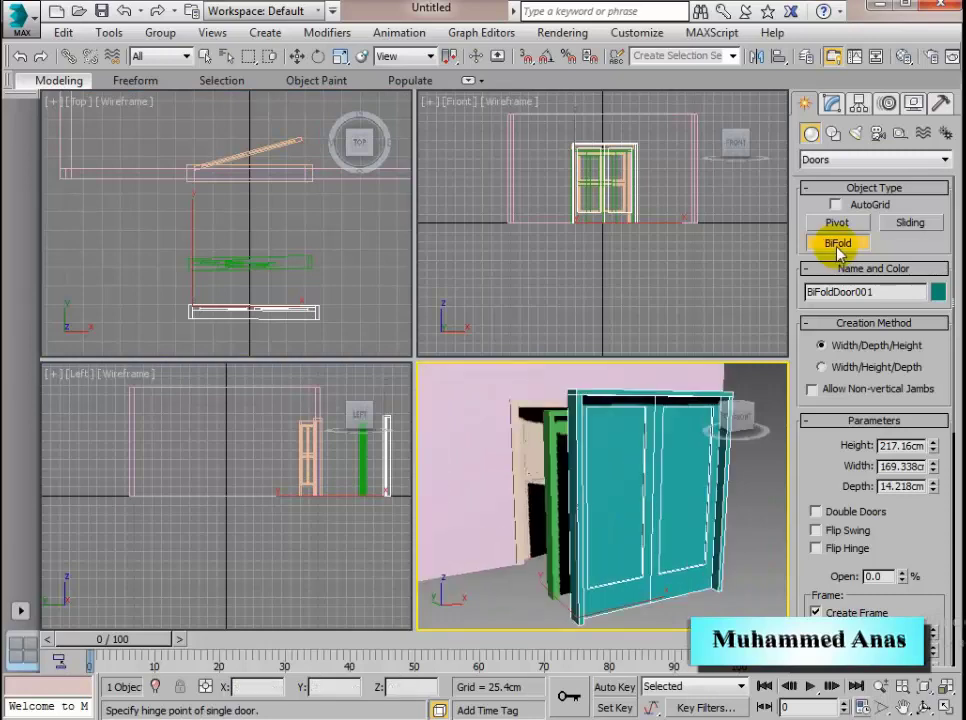
Set the bifold door's opening to 46 percent and delete the sliding door behind it
left_click_drag(918, 527, 918, 406)
left_click_drag(901, 456, 907, 413)
right_click(550, 507)
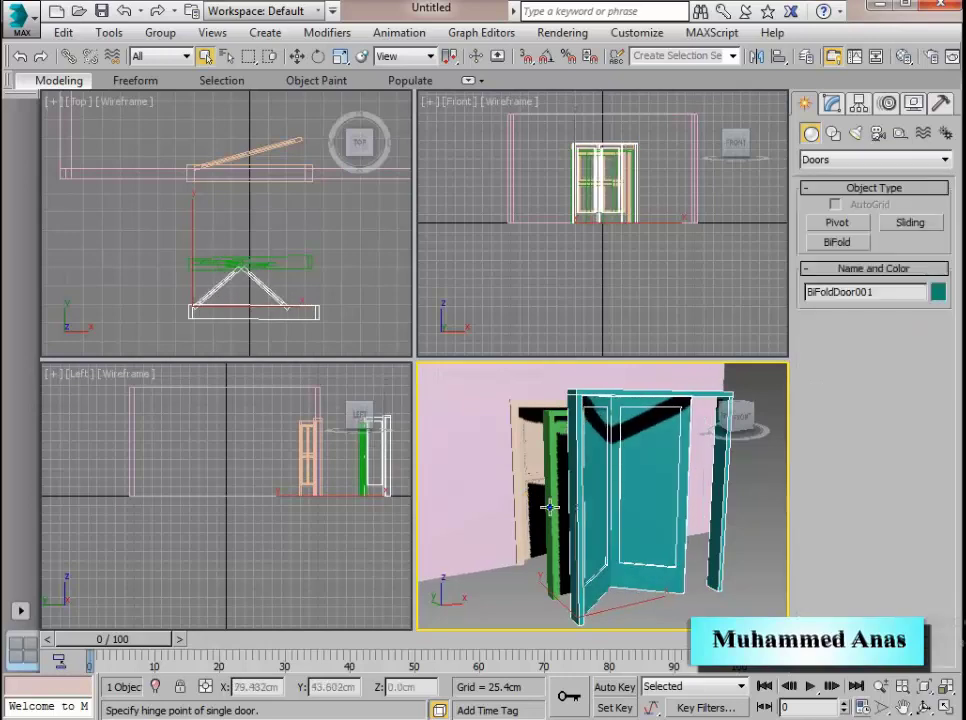
left_click(551, 497)
key("Delete")
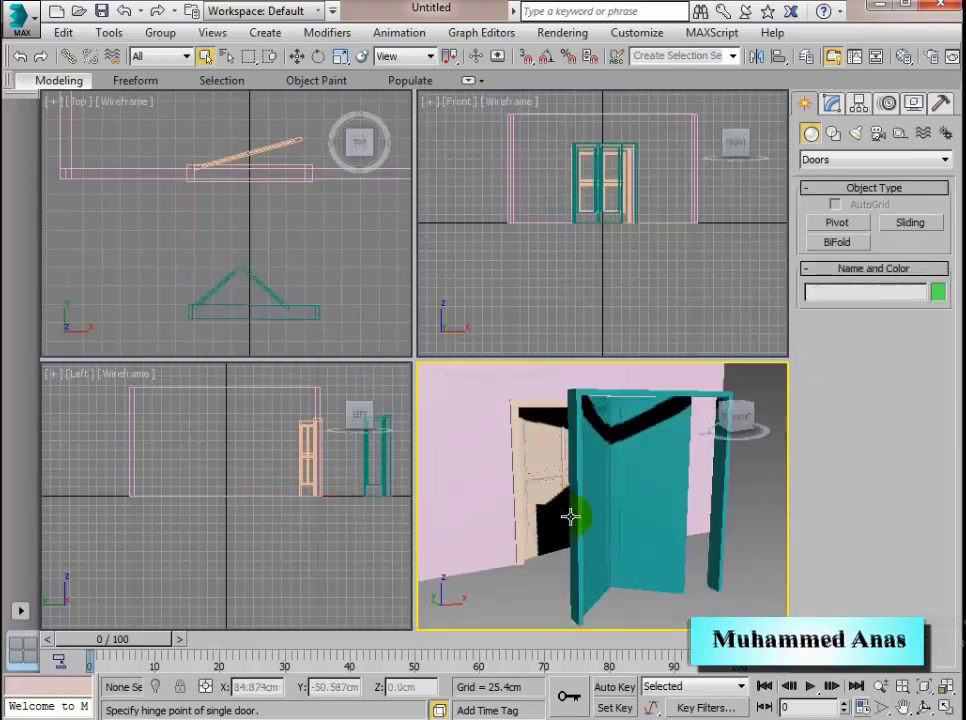
Turn the bifold door into double doors and try Flip Swing on and off
left_click(651, 513)
left_click(831, 104)
left_click_drag(921, 465, 921, 455)
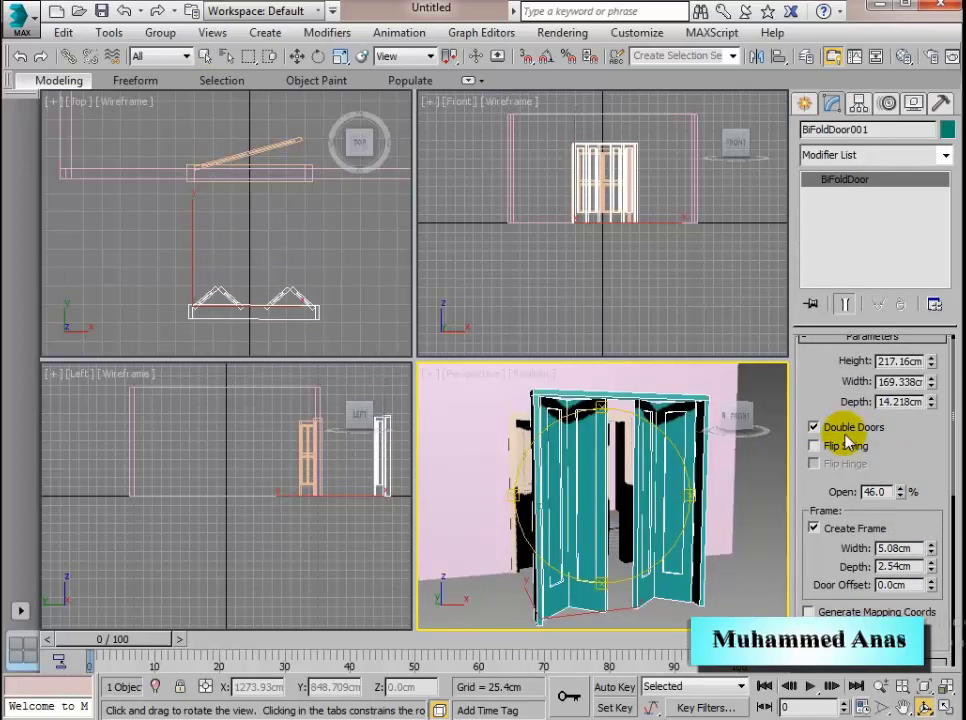
left_click(814, 446)
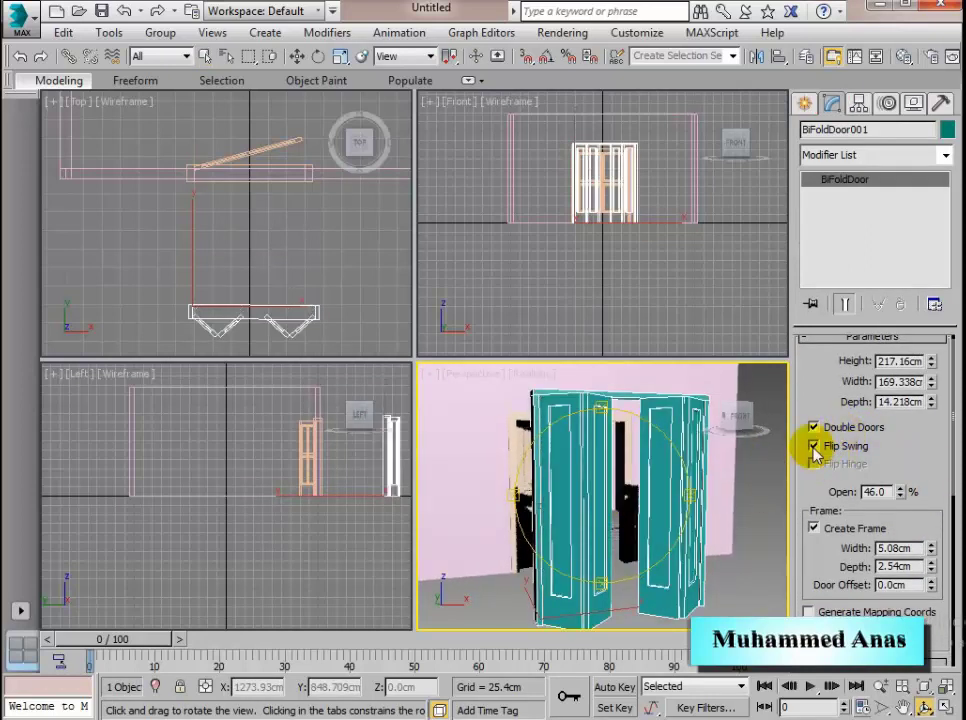
left_click(814, 446)
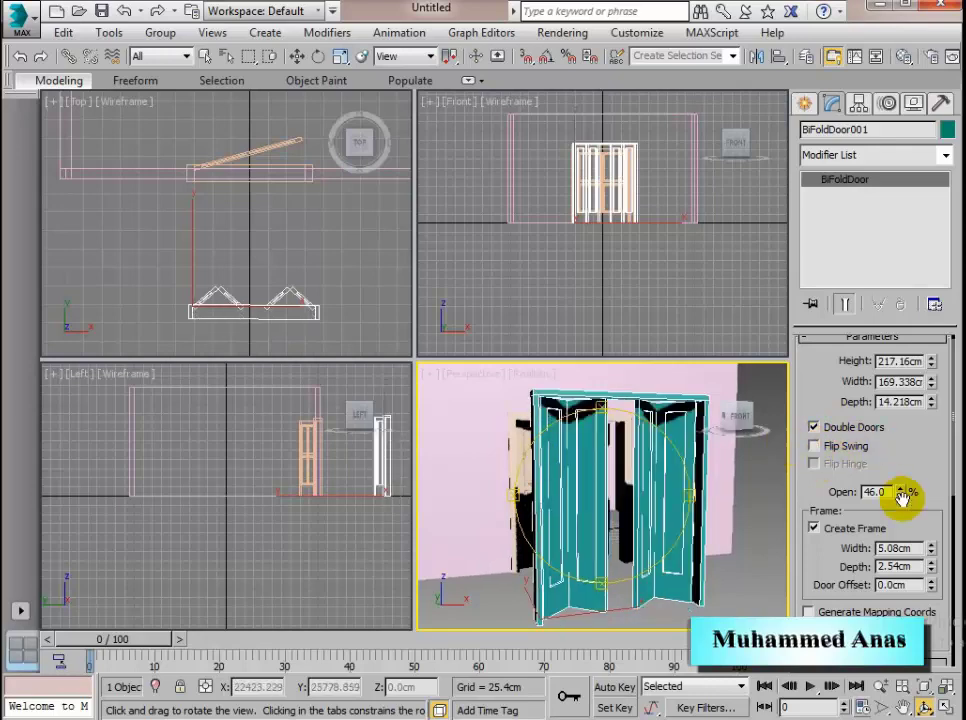
Look over the bifold door's frame and leaf parameters, and delete the bifold door
left_click_drag(912, 463, 913, 403)
scroll(938, 490, "down", 3)
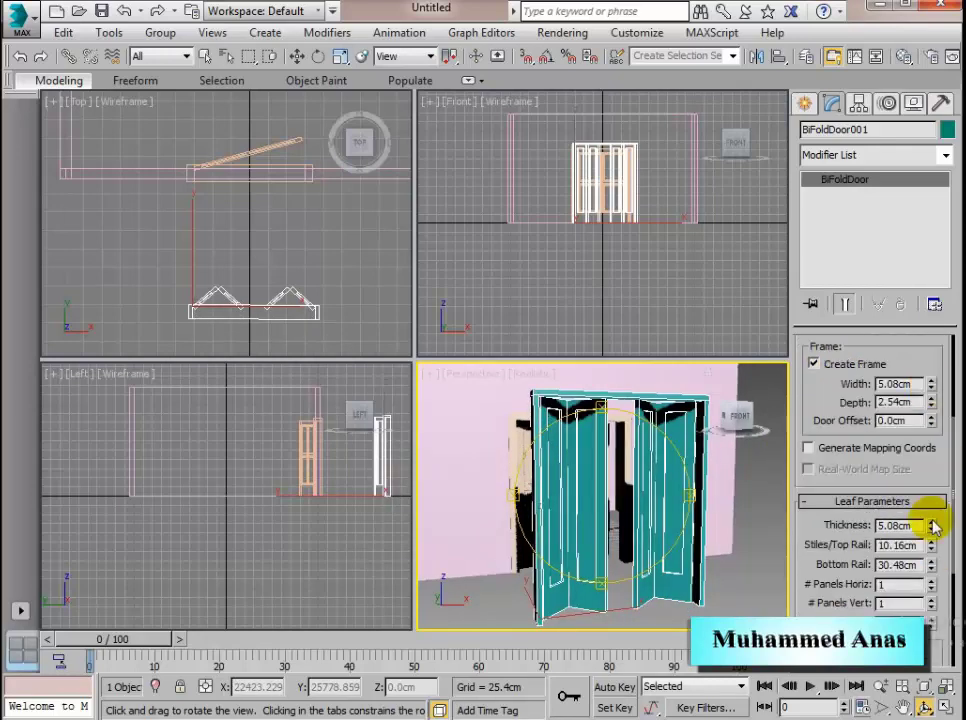
left_click_drag(936, 632, 940, 663)
left_click_drag(929, 412, 900, 465)
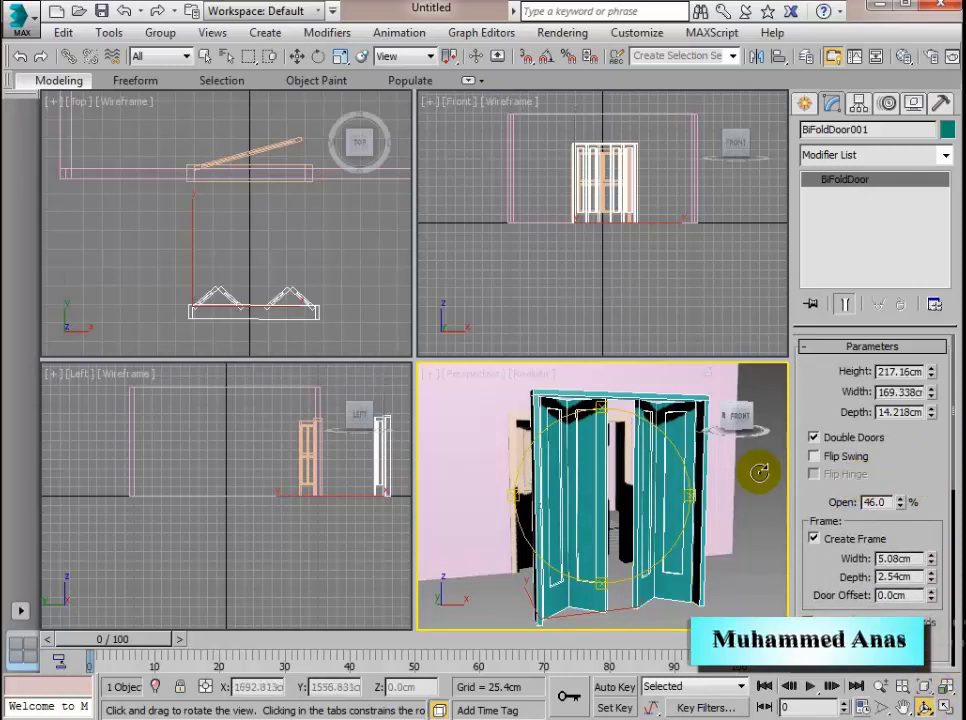
key("Delete")
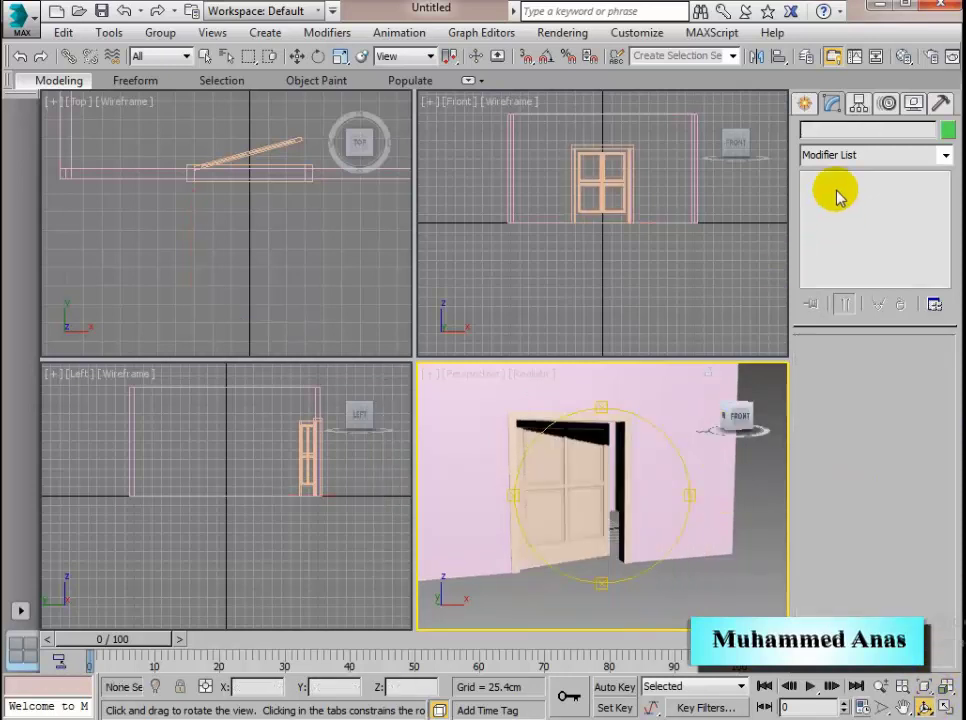
Create a Casement window across the room's left wall, about 179 cm wide, 26 cm deep and 154 cm high
left_click(806, 103)
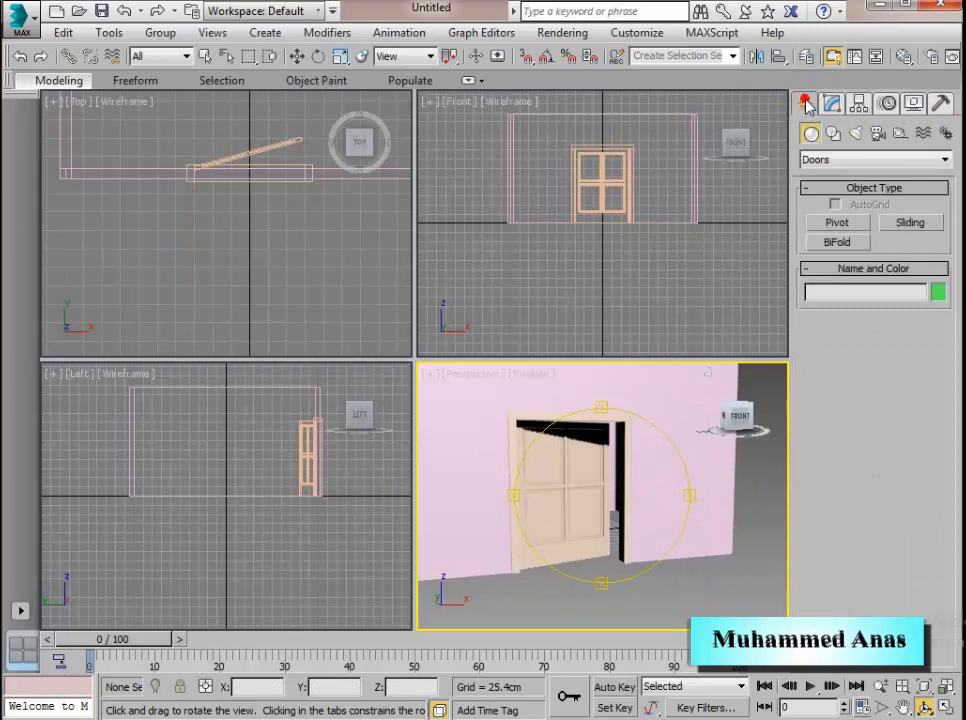
left_click(834, 161)
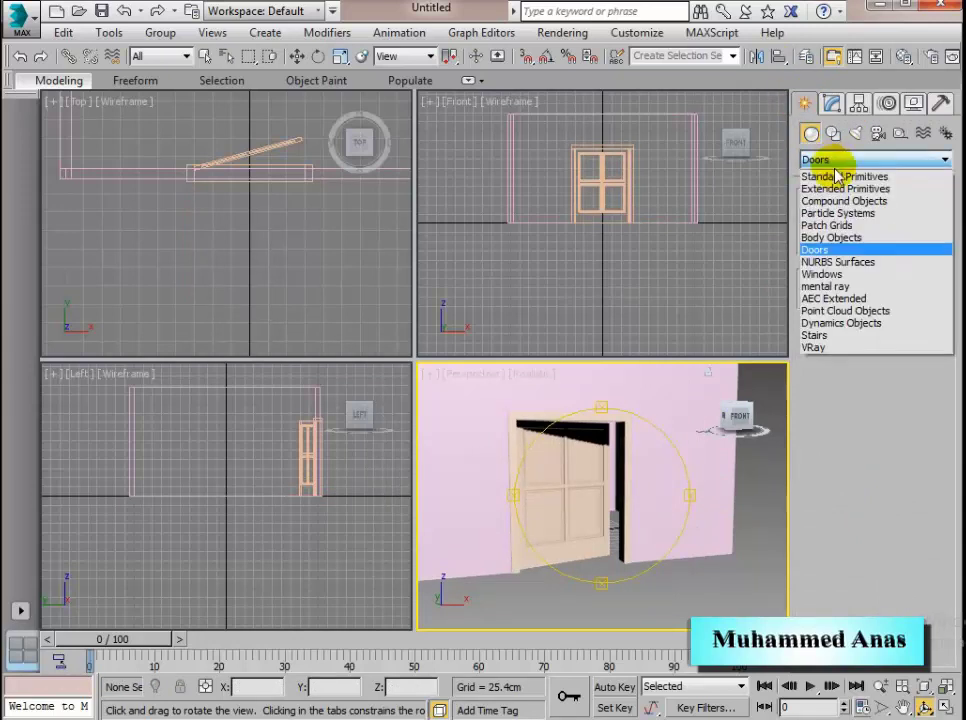
left_click(845, 277)
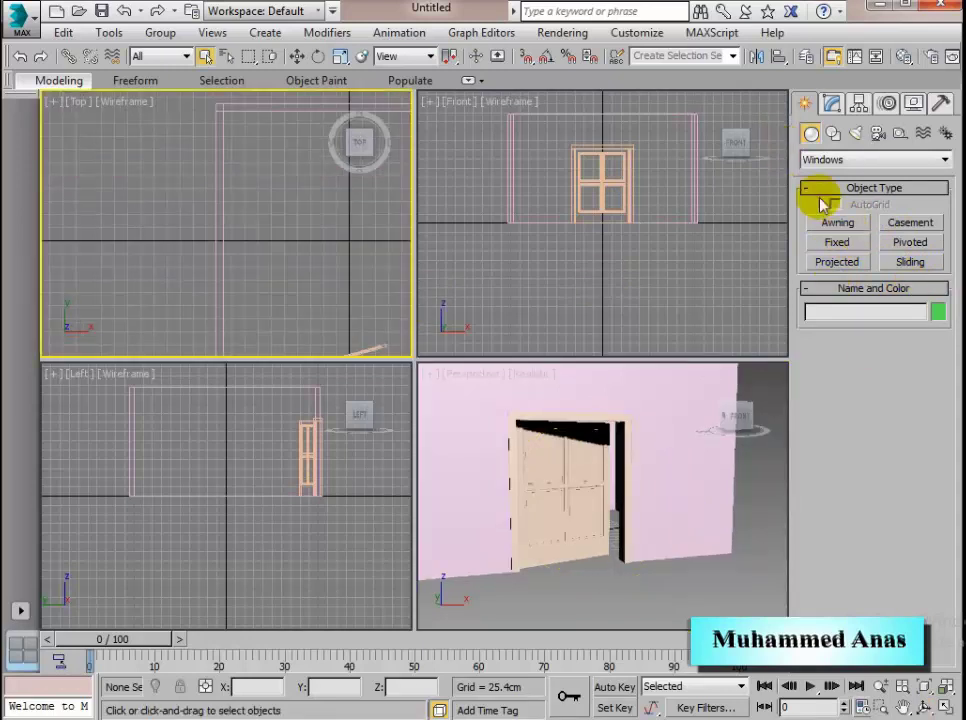
left_click(908, 222)
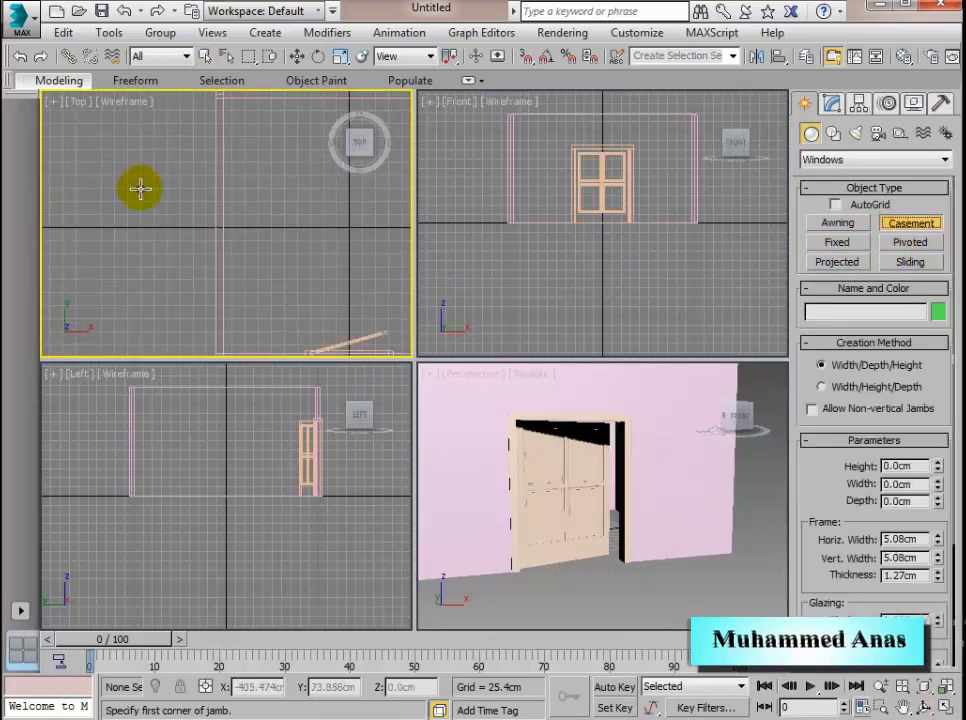
left_click_drag(212, 176, 212, 282)
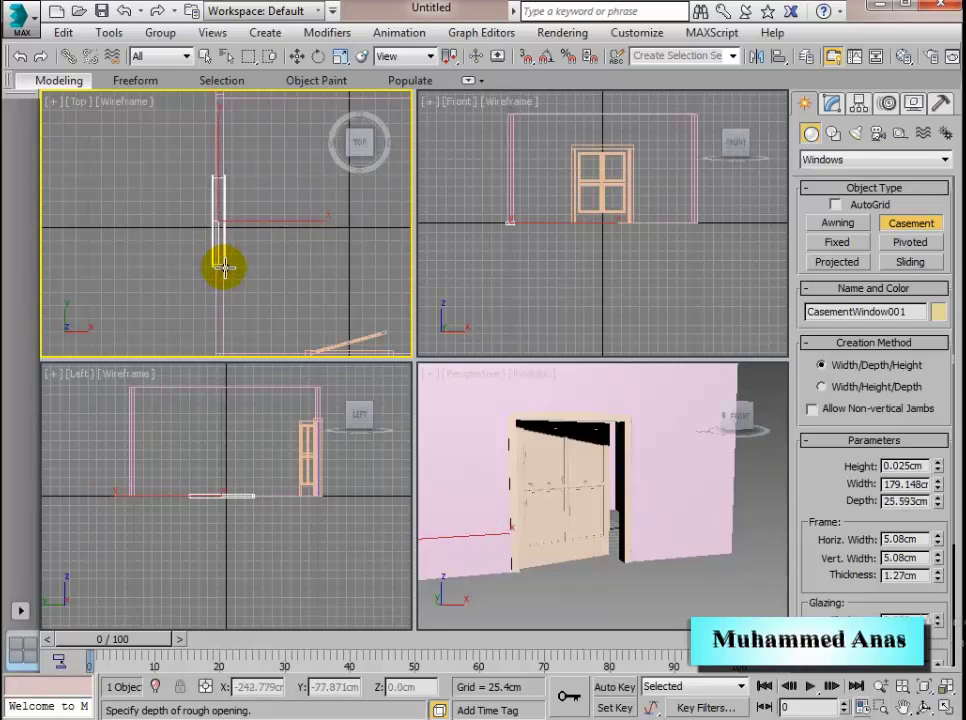
left_click(225, 267)
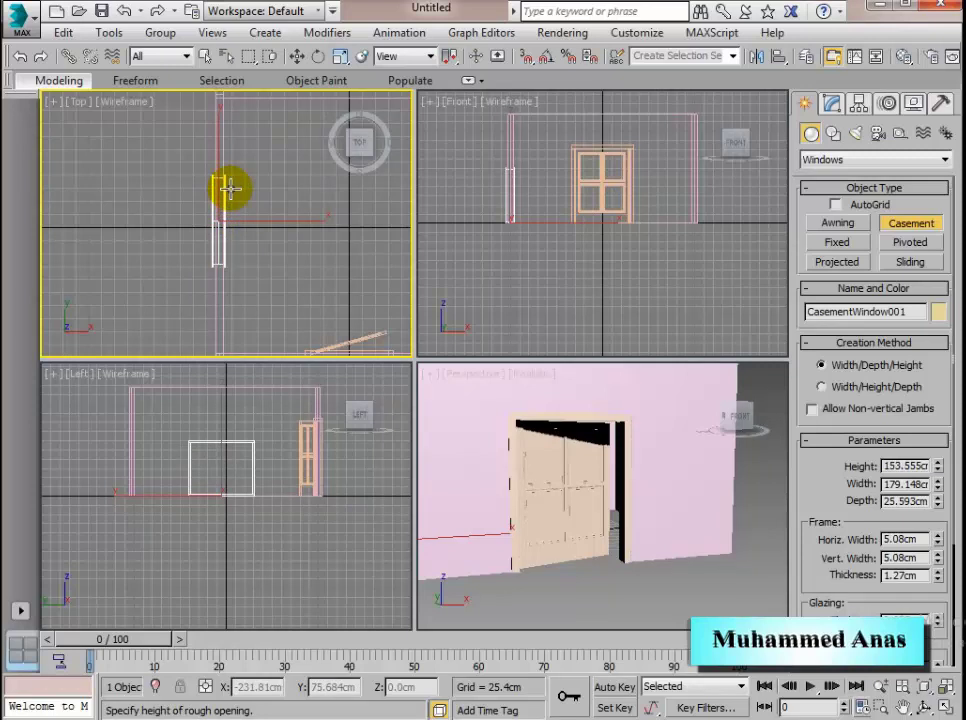
left_click(233, 200)
right_click(233, 205)
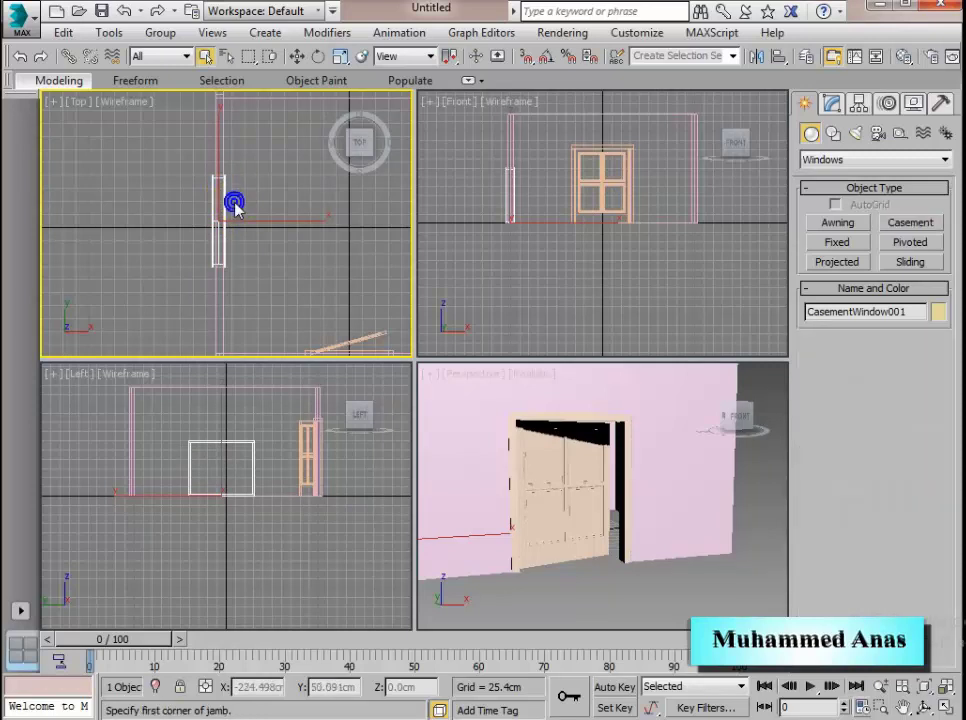
Raise the casement window about 67 cm above the floor and check its position in the wall in the Perspective view
left_click(298, 57)
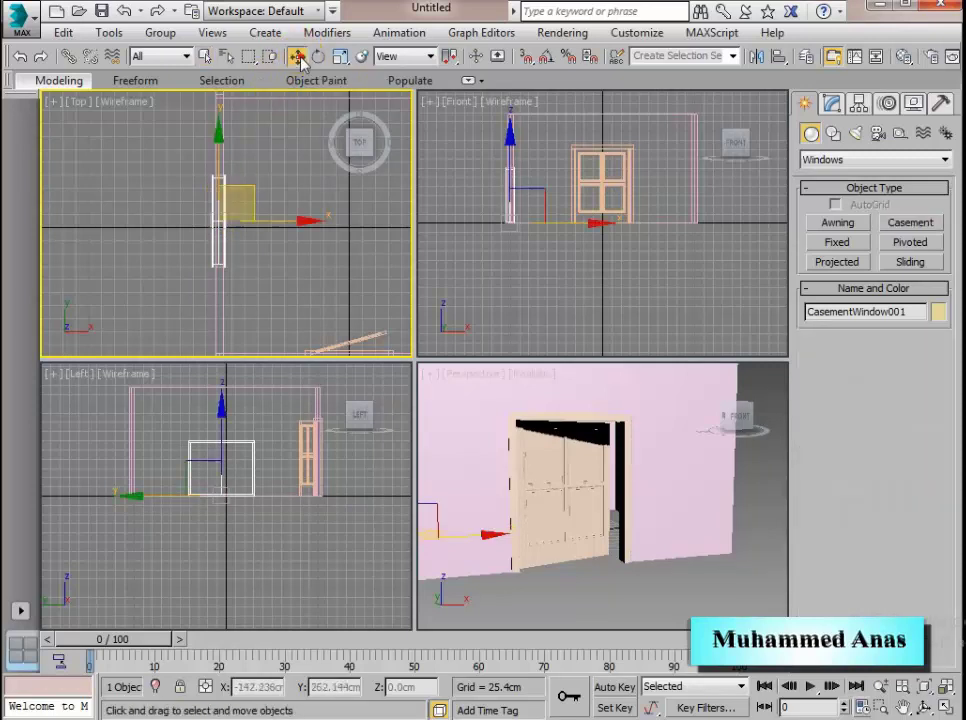
left_click(507, 165)
left_click_drag(509, 158, 510, 134)
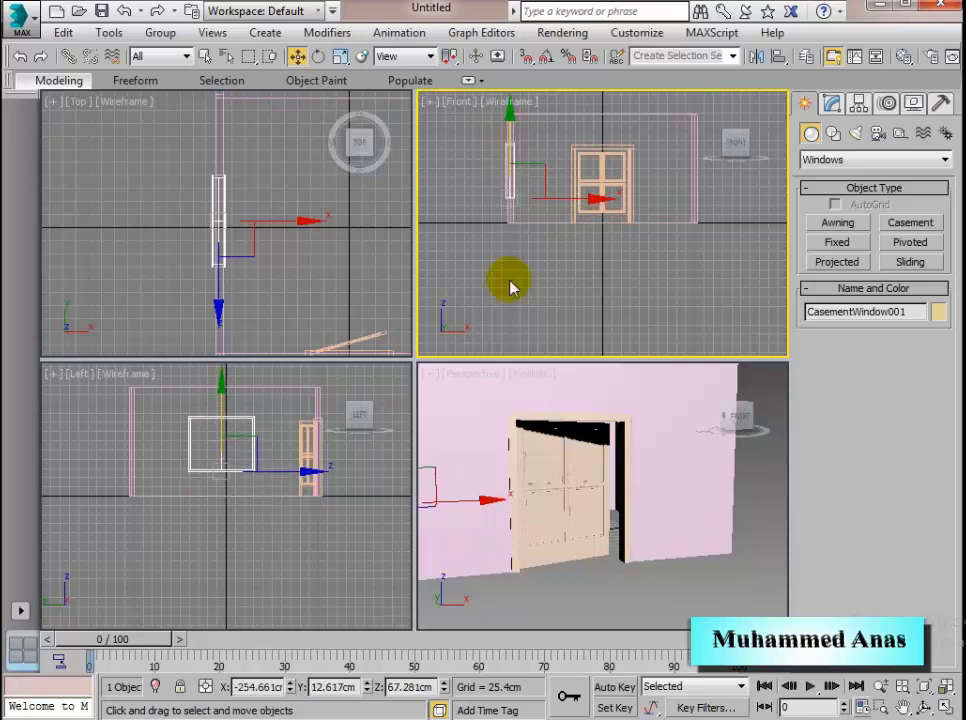
middle_click_drag(457, 440, 647, 470)
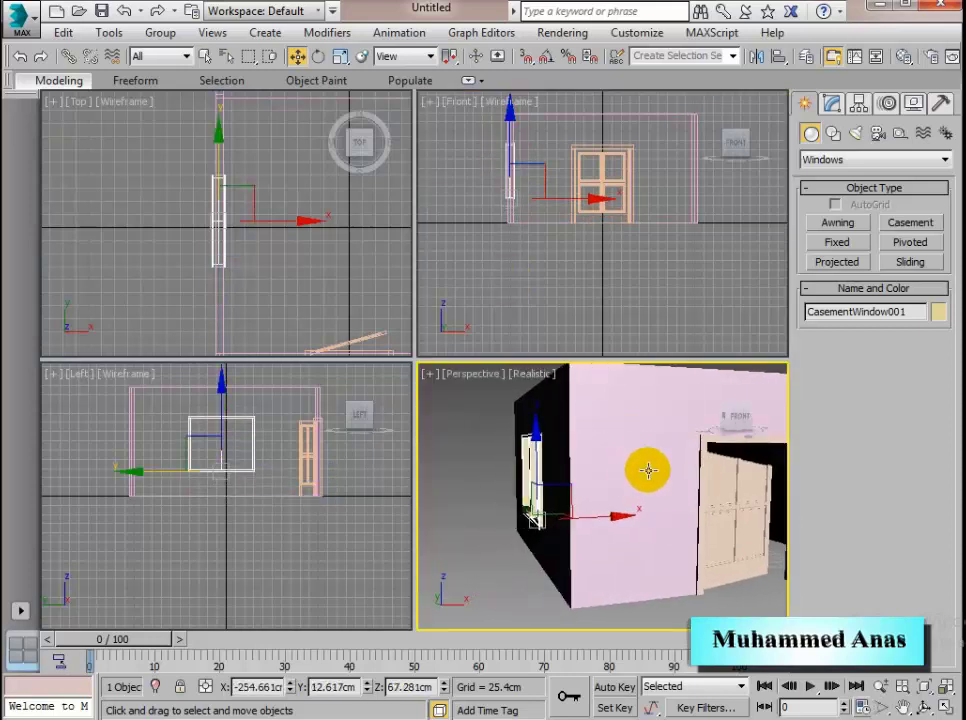
left_click(925, 708)
left_click_drag(567, 492, 643, 512)
middle_click_drag(643, 512, 705, 516)
Open the casement window's parameters for editing, reduce its width and set Casements to One
right_click(290, 496)
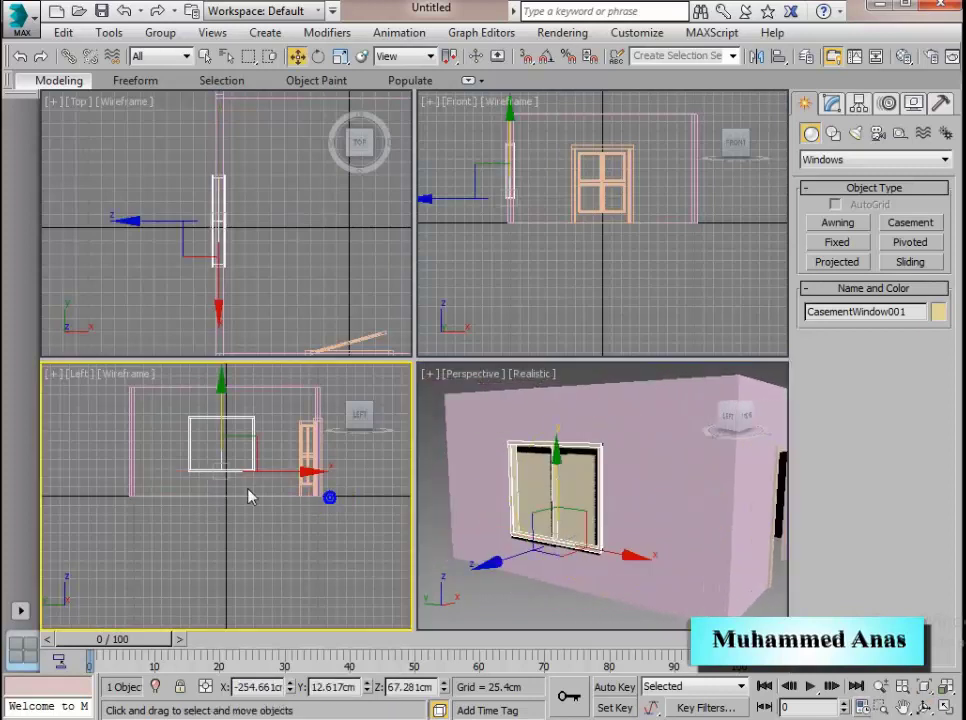
middle_click_drag(246, 476, 250, 530)
middle_click_drag(608, 510, 639, 500)
scroll(586, 491, "up", 3)
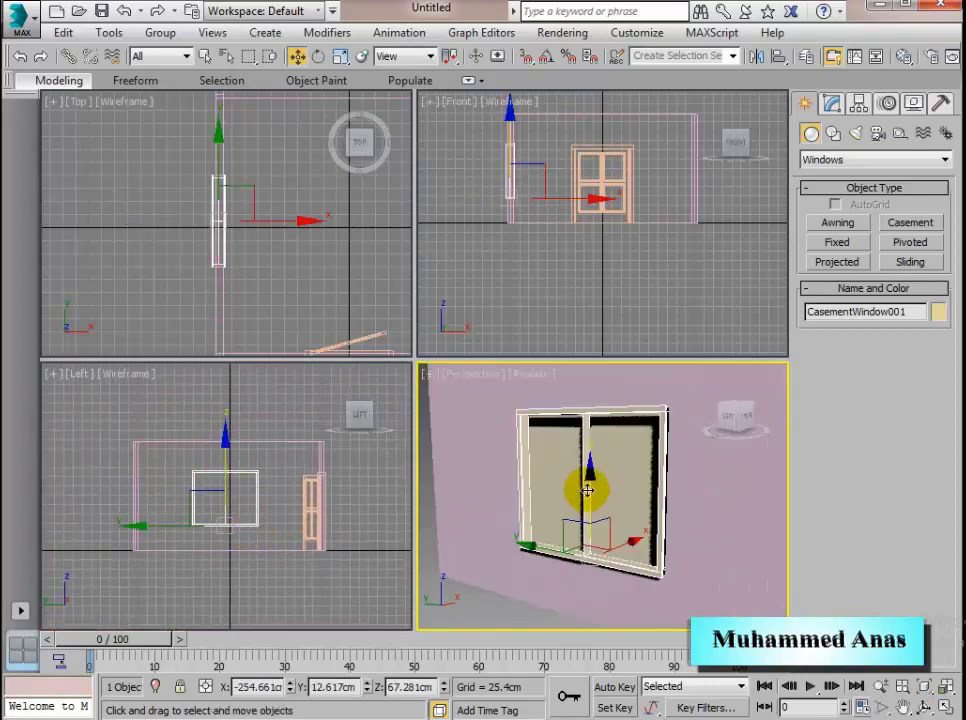
middle_click_drag(588, 472, 591, 486)
left_click(831, 103)
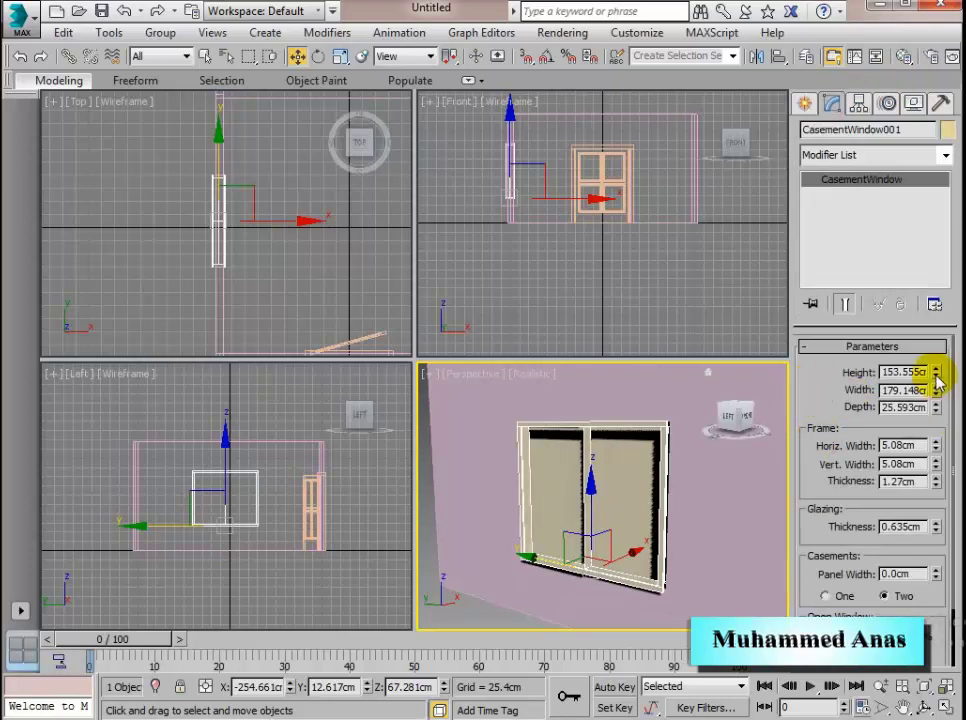
left_click_drag(936, 376, 936, 416)
scroll(884, 422, "down", 2)
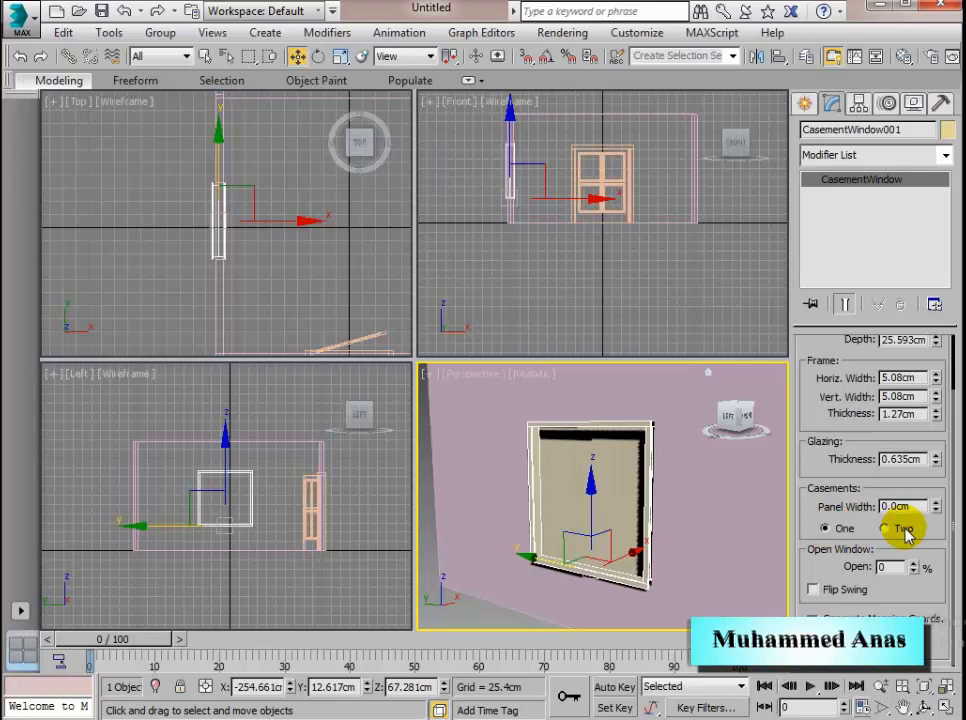
Set the casement window's opening to 36 percent and check the open sash in the Perspective view
left_click_drag(913, 571, 903, 528)
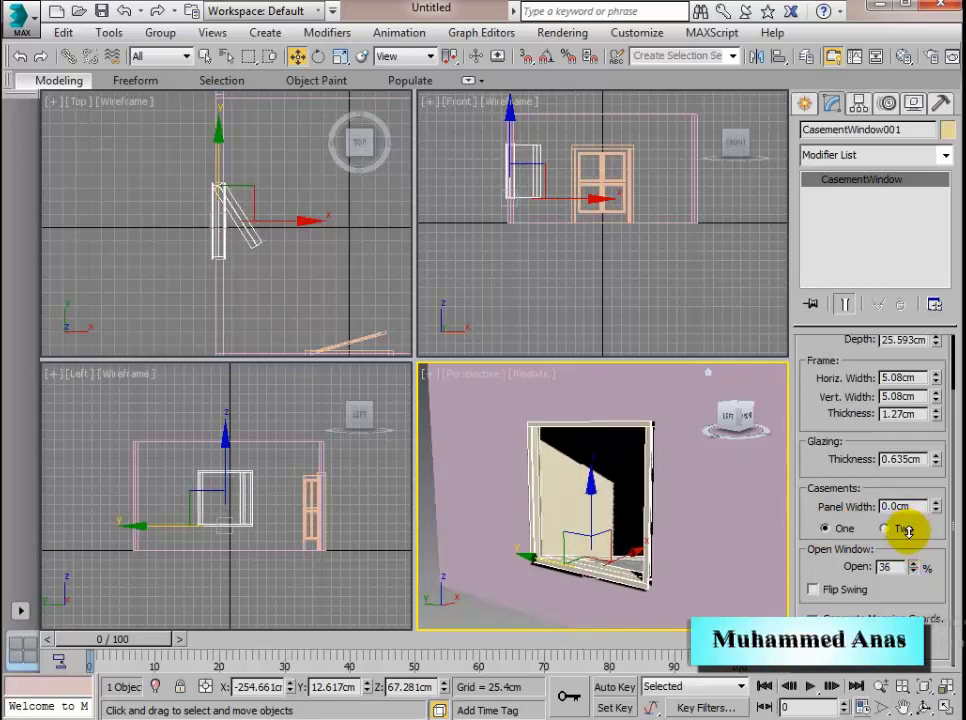
left_click(925, 707)
left_click_drag(607, 543, 706, 545)
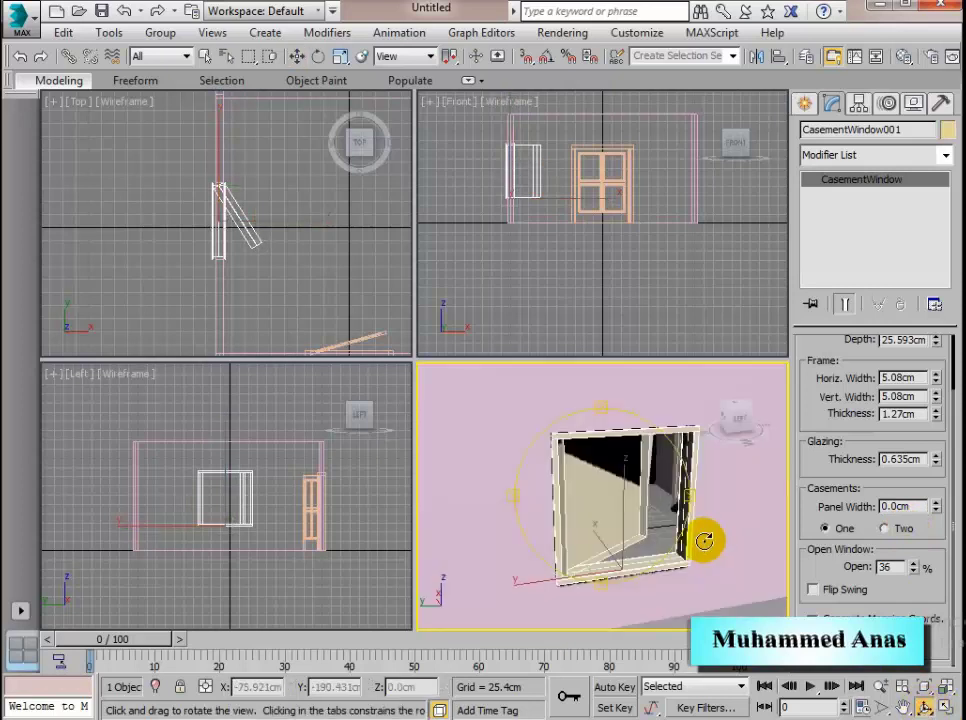
Set the casement window's Casements to Two and reduce its depth to about 8.7 cm
left_click(883, 529)
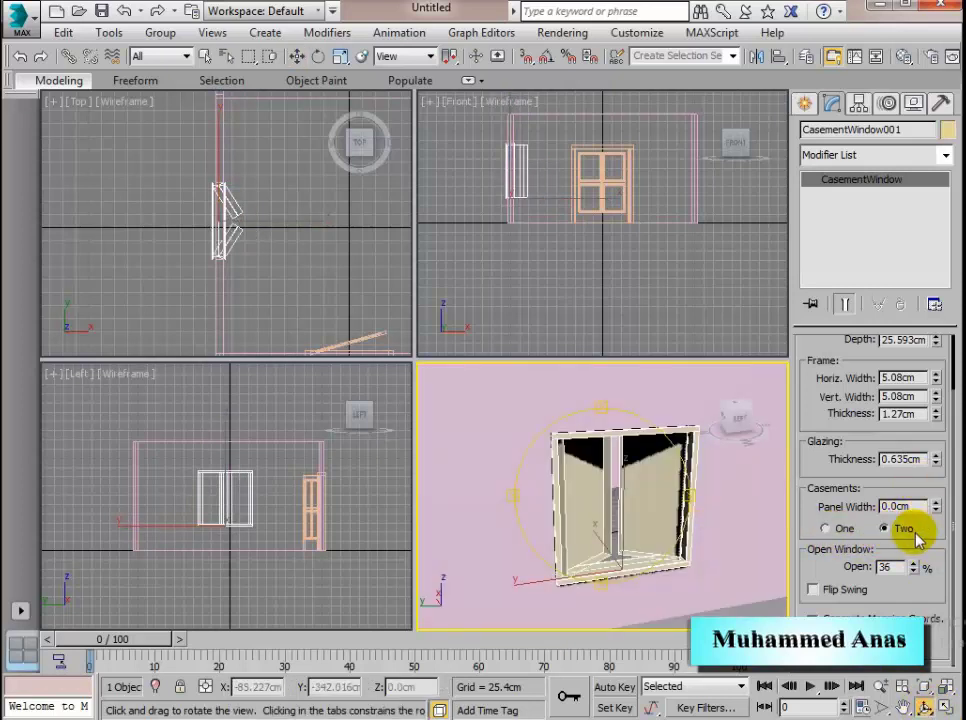
scroll(930, 460, "up", 2)
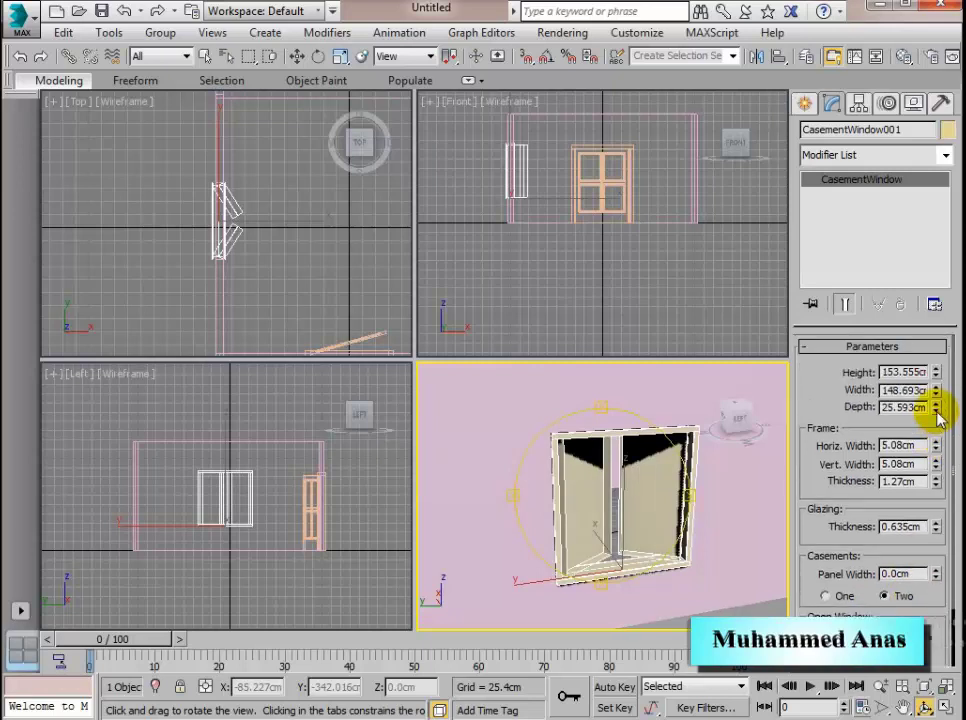
left_click_drag(938, 410, 943, 474)
Try Flip Swing on the casement window, restore the original swing direction and set the opening to 40 percent
scroll(928, 428, "down", 2)
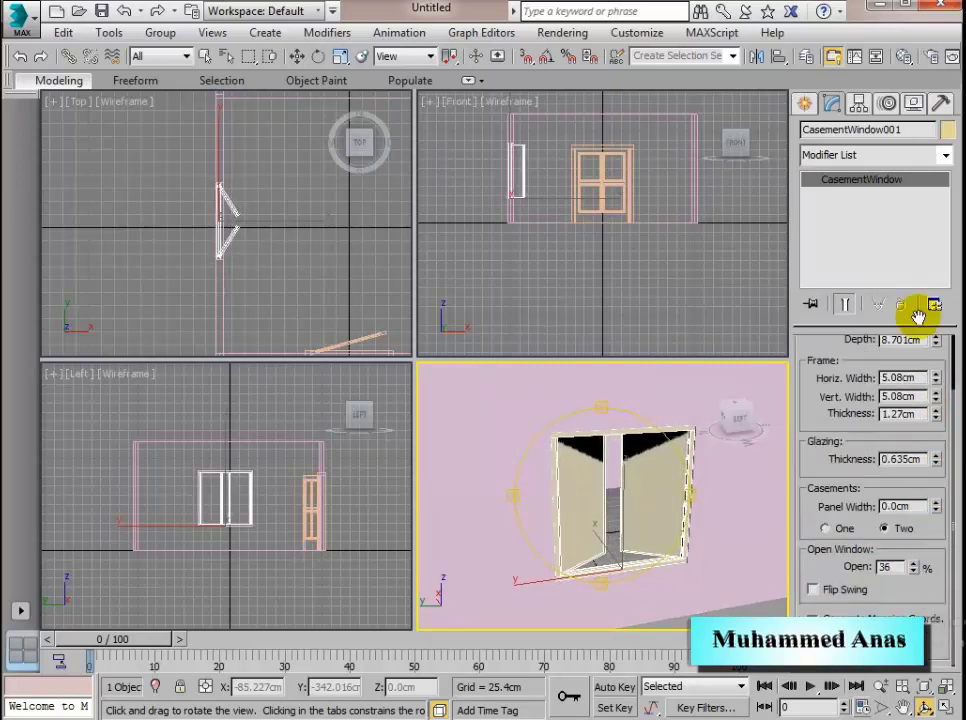
left_click(813, 590)
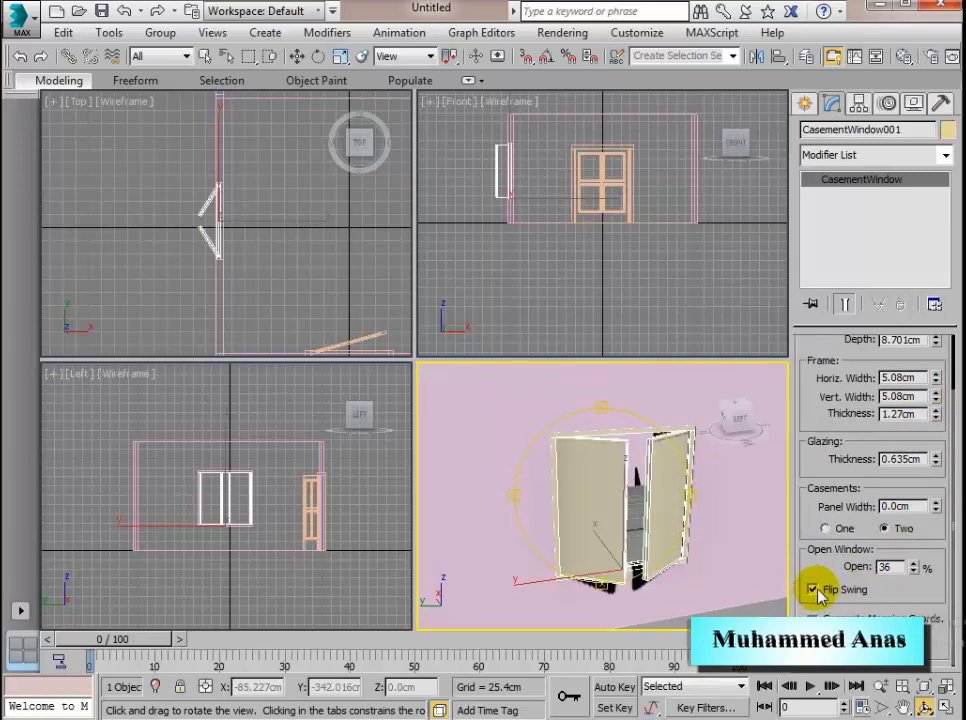
left_click(813, 590)
left_click_drag(914, 568, 913, 563)
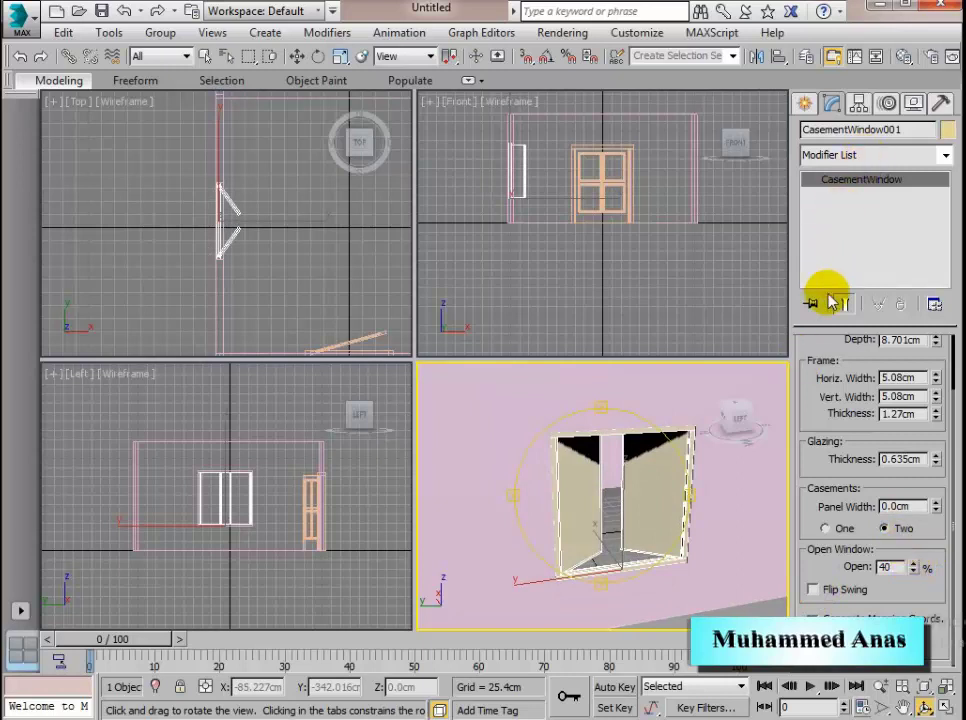
scroll(805, 344, "up", 2)
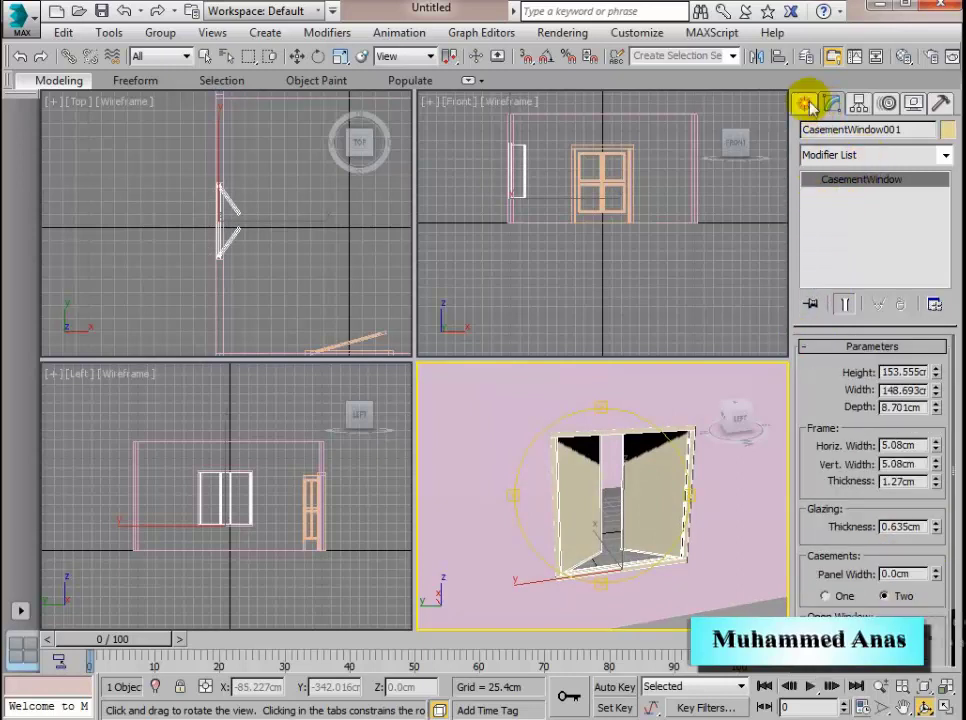
Create an Awning window outside the room's left wall, about 137 cm wide, 7 cm deep and 166 cm high
left_click(806, 103)
left_click(848, 222)
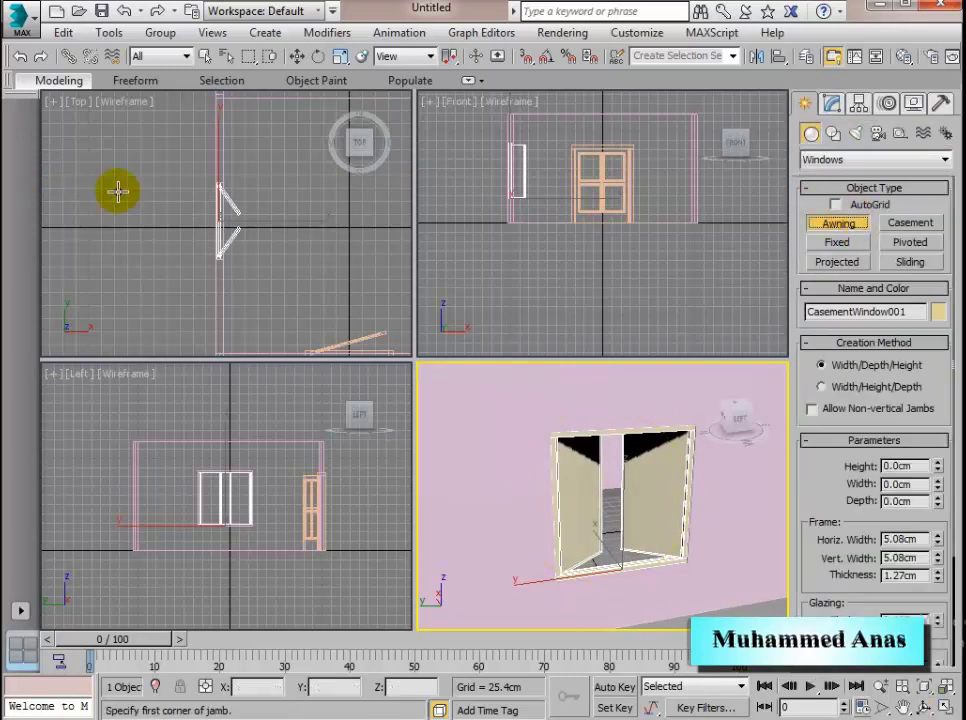
left_click_drag(168, 187, 169, 258)
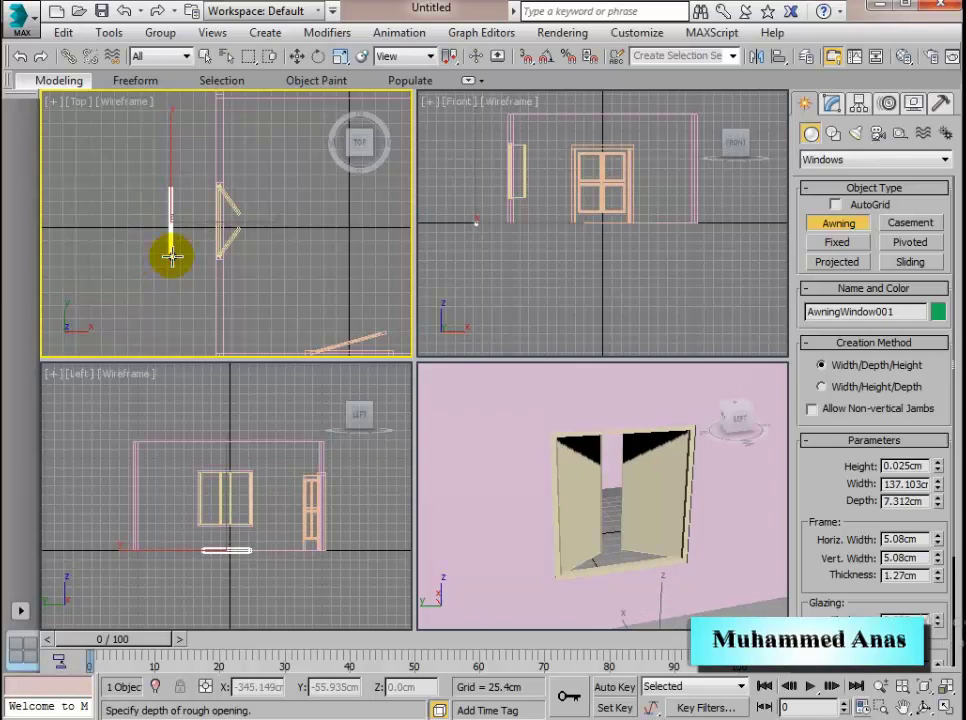
left_click(171, 257)
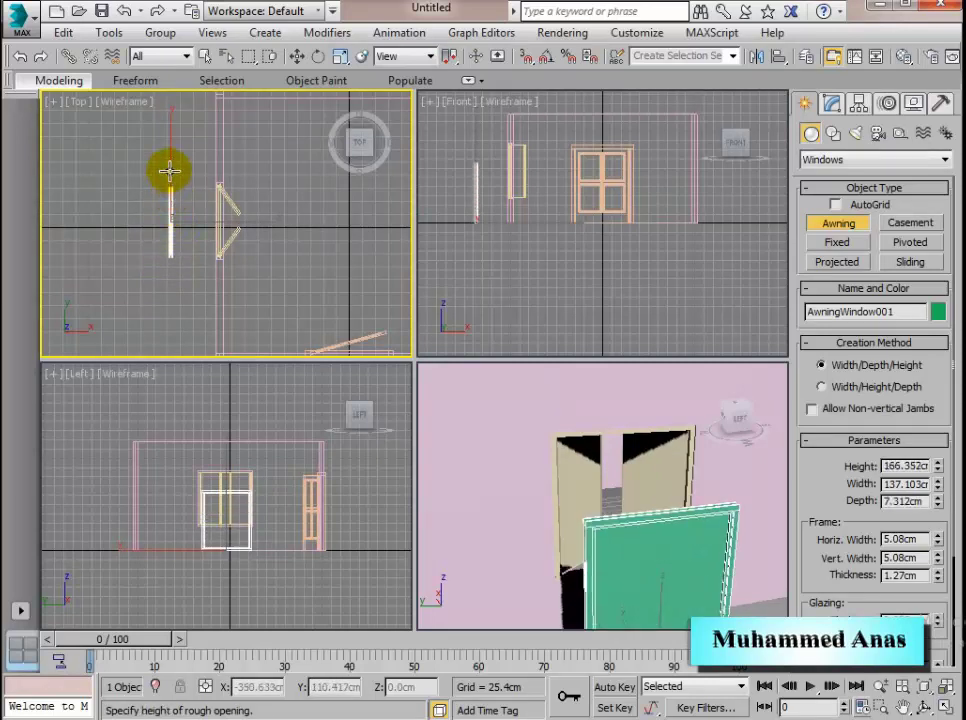
left_click(169, 172)
Set the awning window's opening to 62 percent and check the tilted sash in the Perspective view
middle_click_drag(453, 509, 433, 410, "alt")
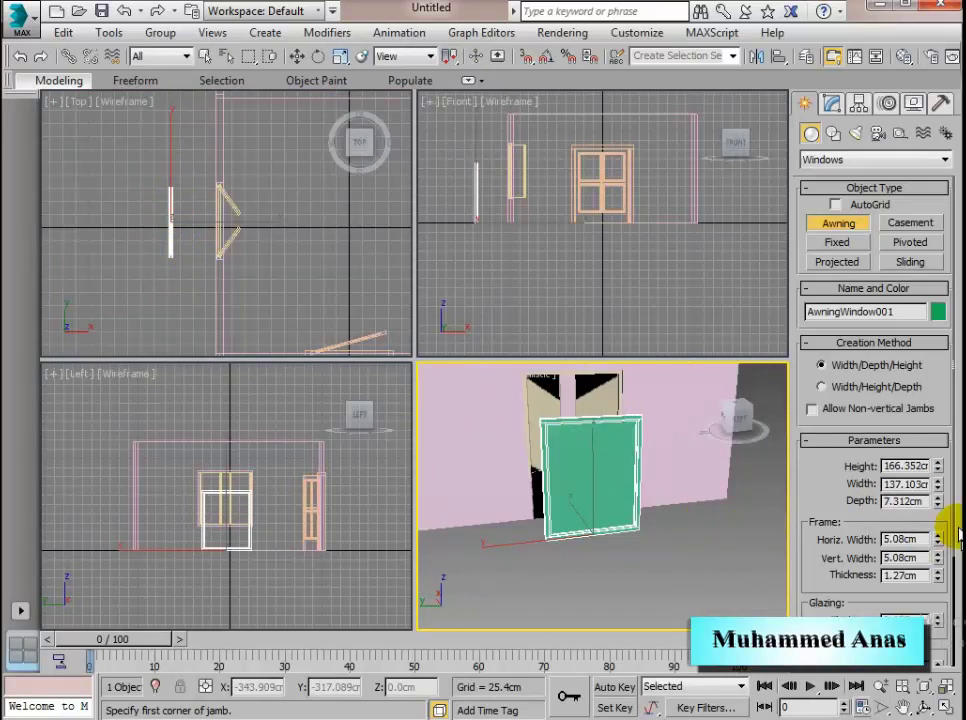
scroll(940, 540, "down", 5)
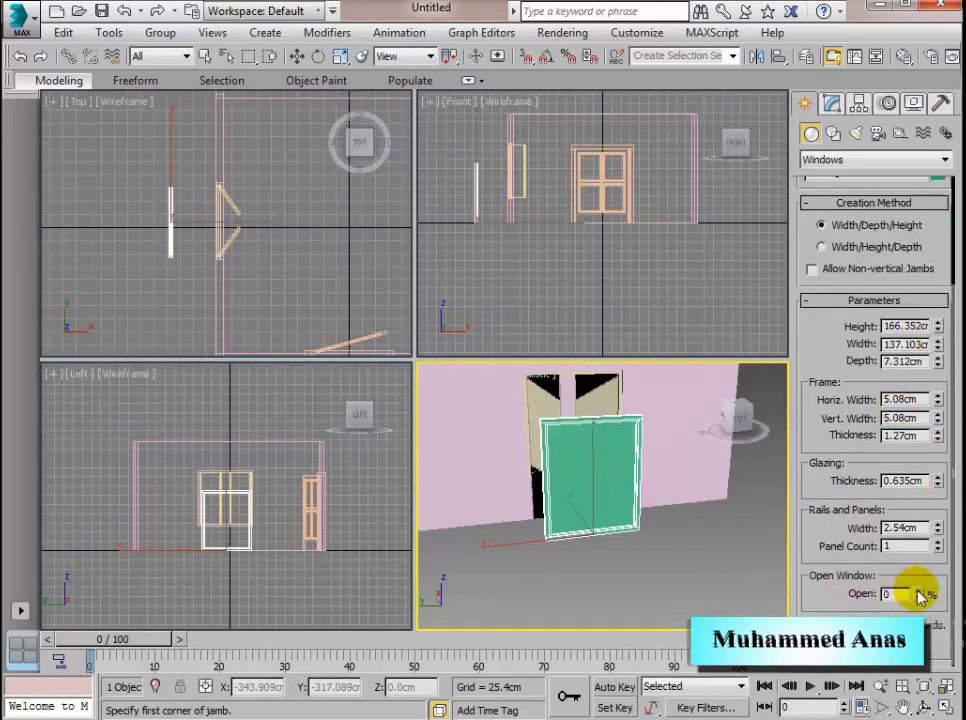
left_click_drag(921, 594, 908, 530)
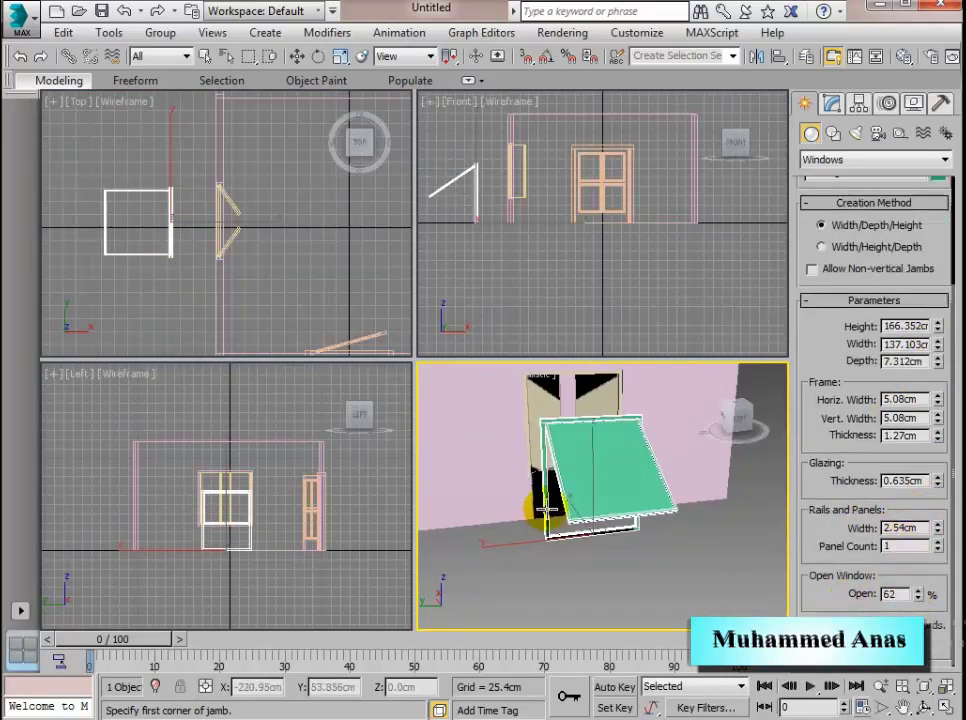
middle_click_drag(548, 518, 560, 526)
scroll(560, 527, "down", 5)
Create a Fixed window in line with the awning window, about 135 cm wide, 4 cm deep and 161 cm high
scroll(942, 483, "up", 3)
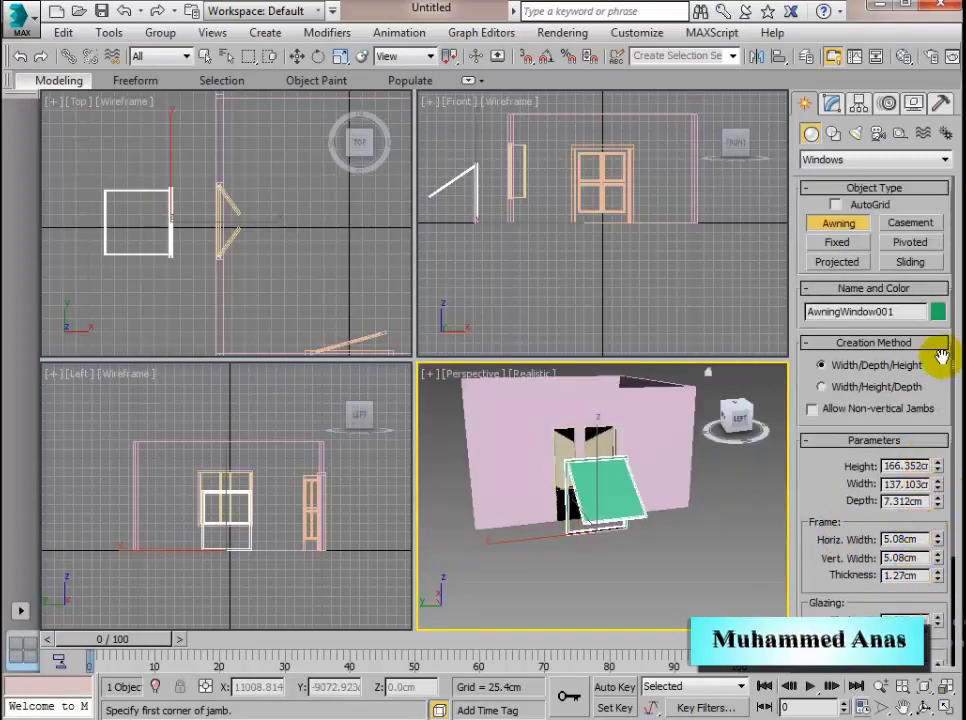
left_click(836, 242)
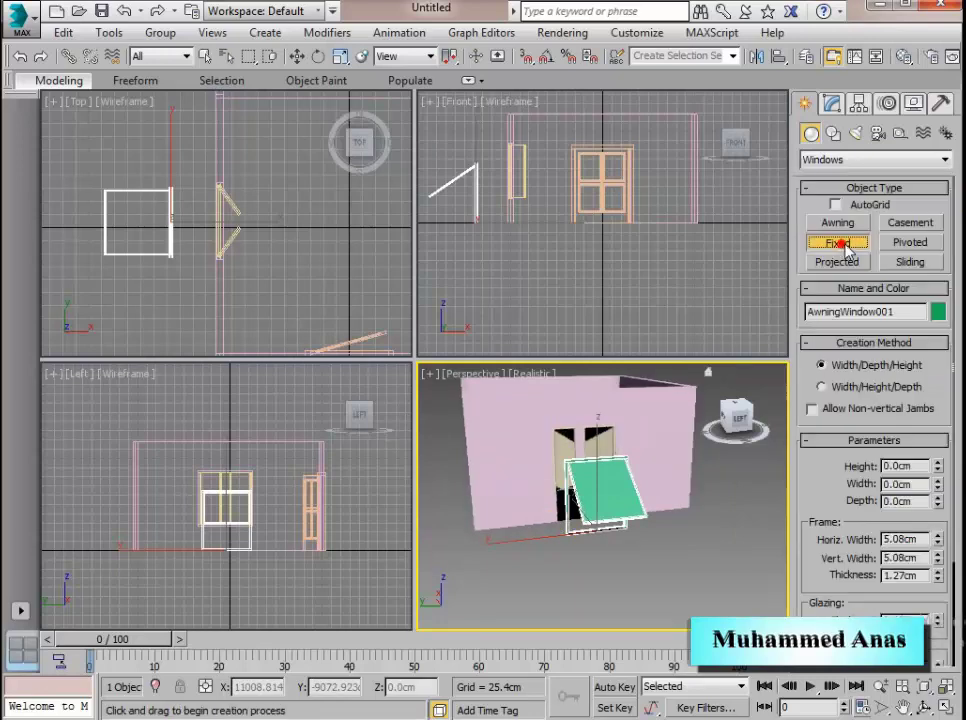
left_click_drag(168, 273, 172, 341)
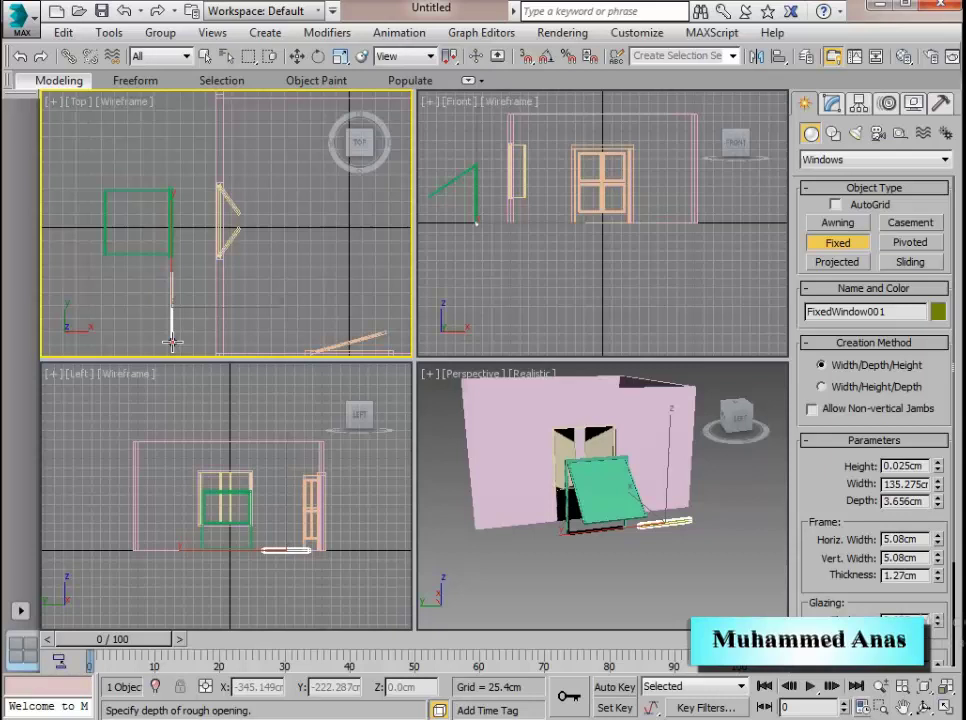
left_click(172, 341)
left_click(172, 260)
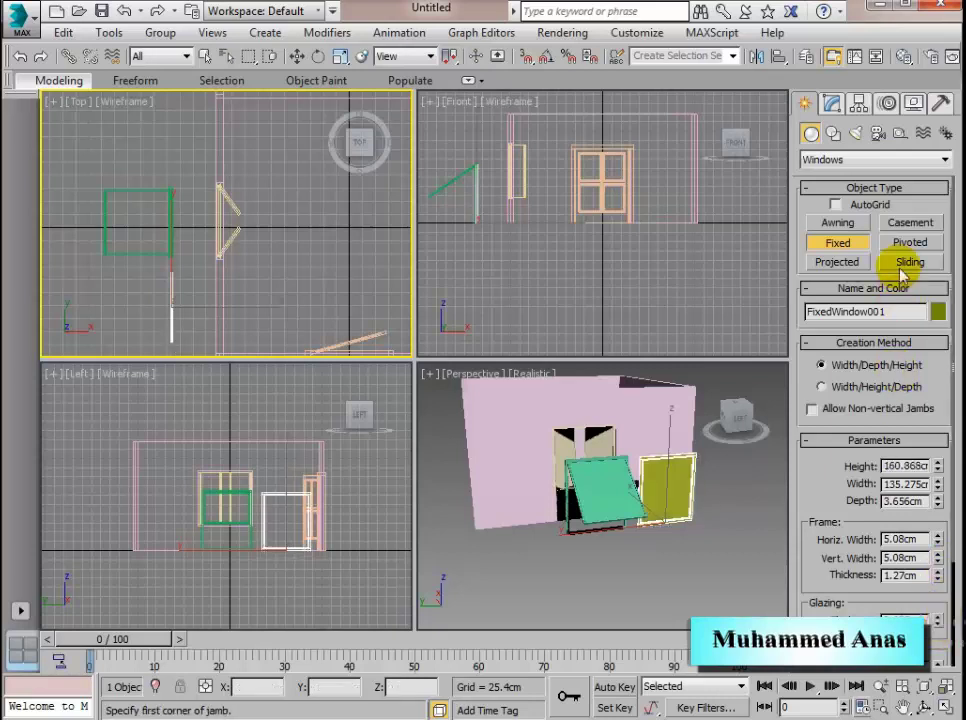
Create a Pivoted window on the awning window's other side, about 128 cm wide, 9 cm deep and 157 cm high, opened 19 percent
left_click(910, 242)
left_click_drag(169, 116, 168, 182)
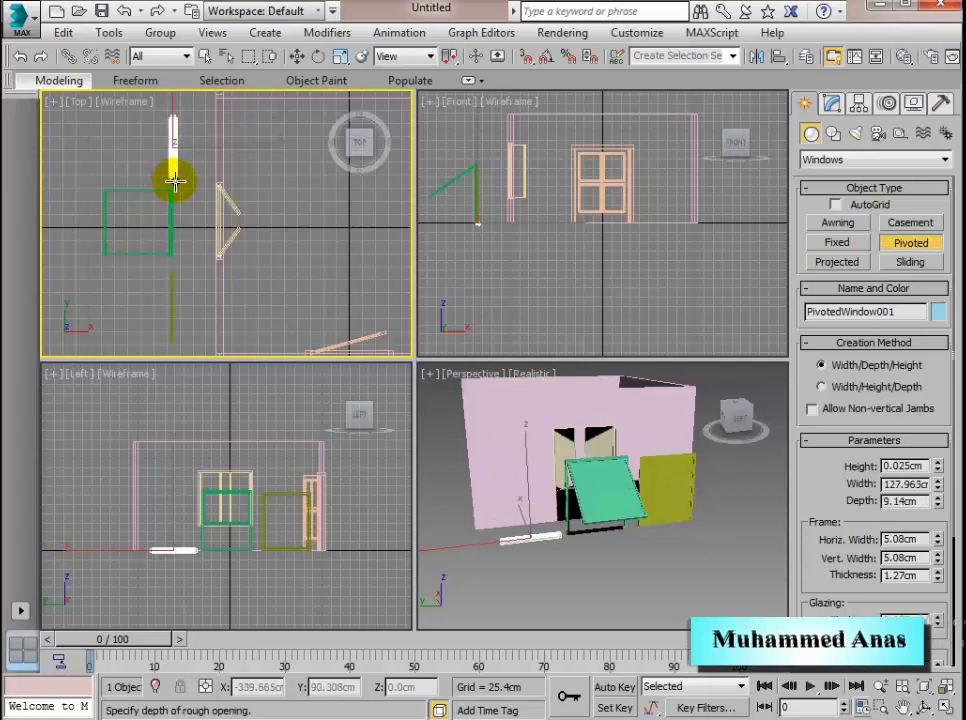
left_click(172, 181)
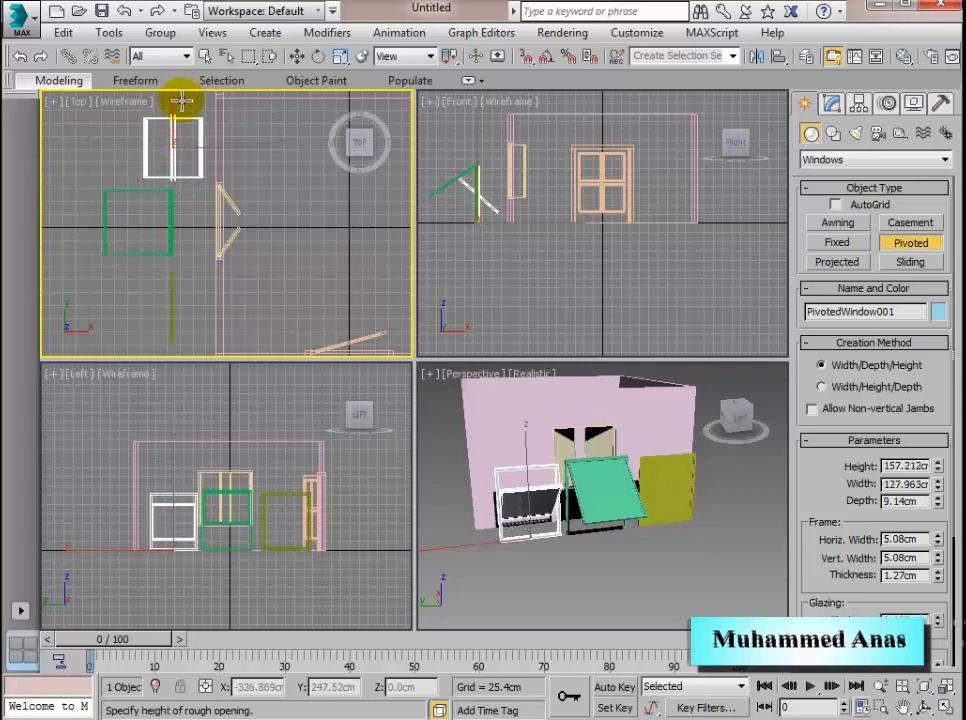
left_click(181, 97)
left_click_drag(905, 529, 912, 343)
mouse_move(918, 585)
left_mouse_down()
mouse_move(916, 530)
mouse_move(923, 595)
mouse_move(918, 587)
left_mouse_up()
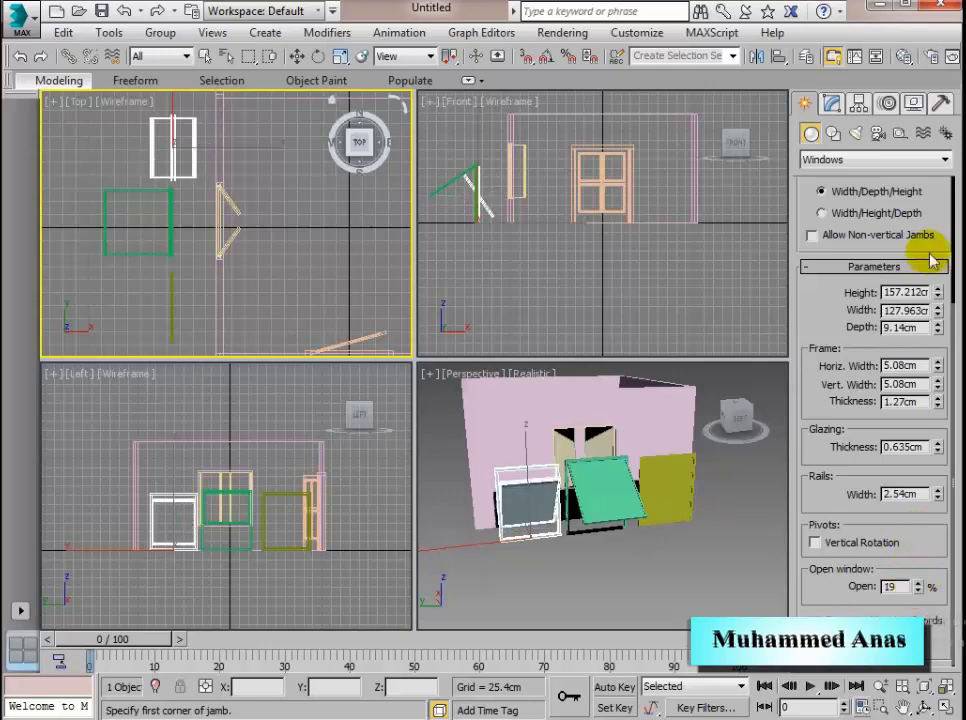
Create a Projected window in line beyond the fixed window, about 191 cm wide, 5 cm deep and 163 cm high
scroll(936, 250, "up", 5)
left_click(838, 262)
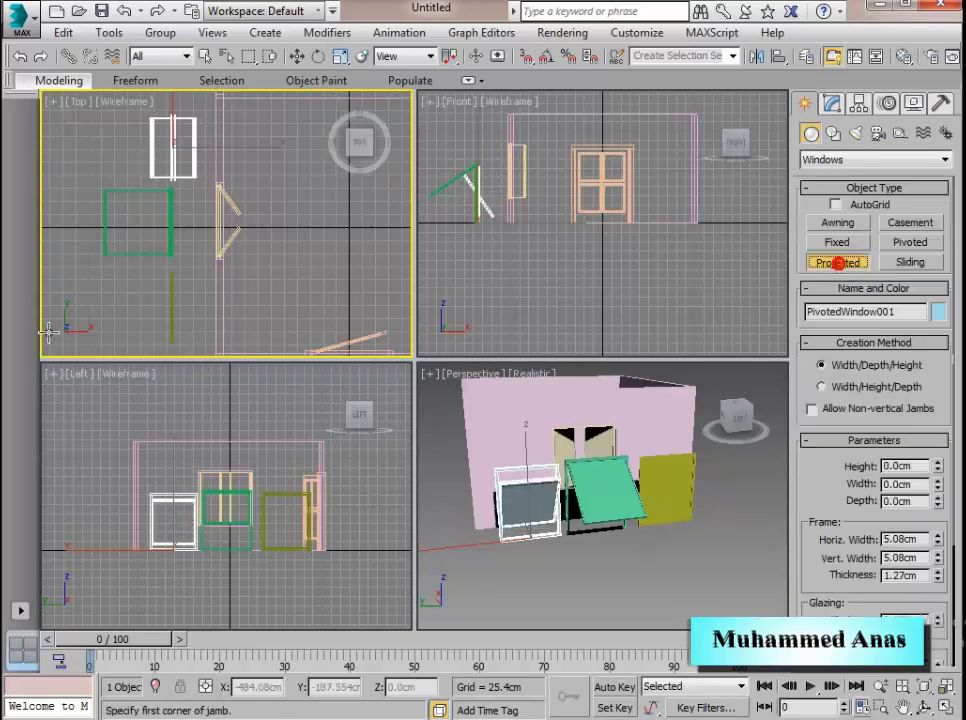
middle_click_drag(198, 287, 216, 165)
scroll(216, 165, "down", 2)
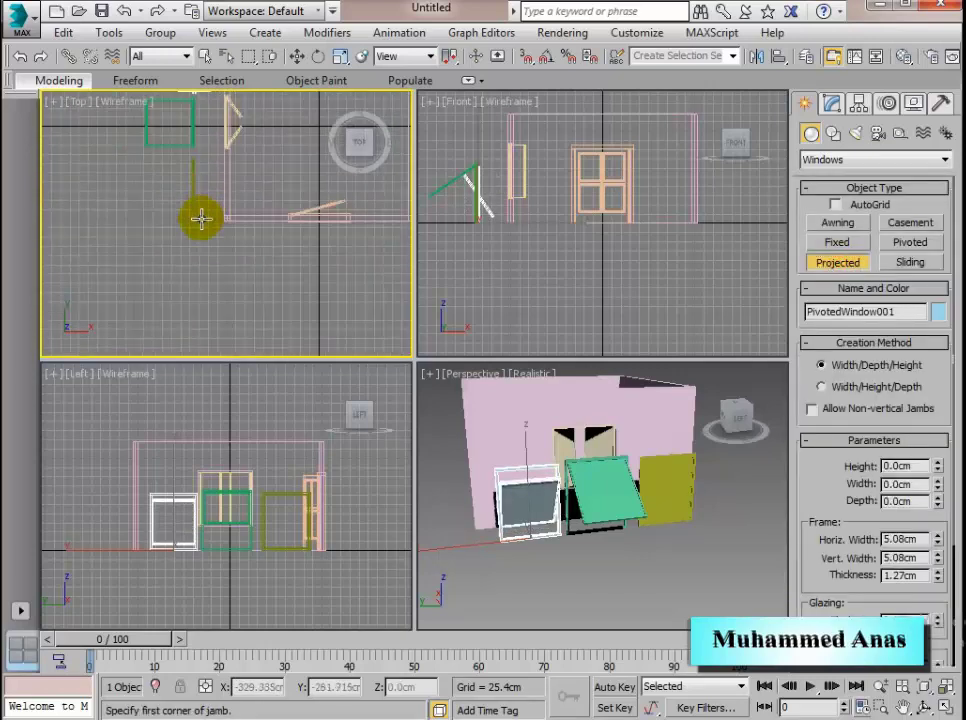
left_click_drag(194, 224, 195, 290)
left_click(195, 291)
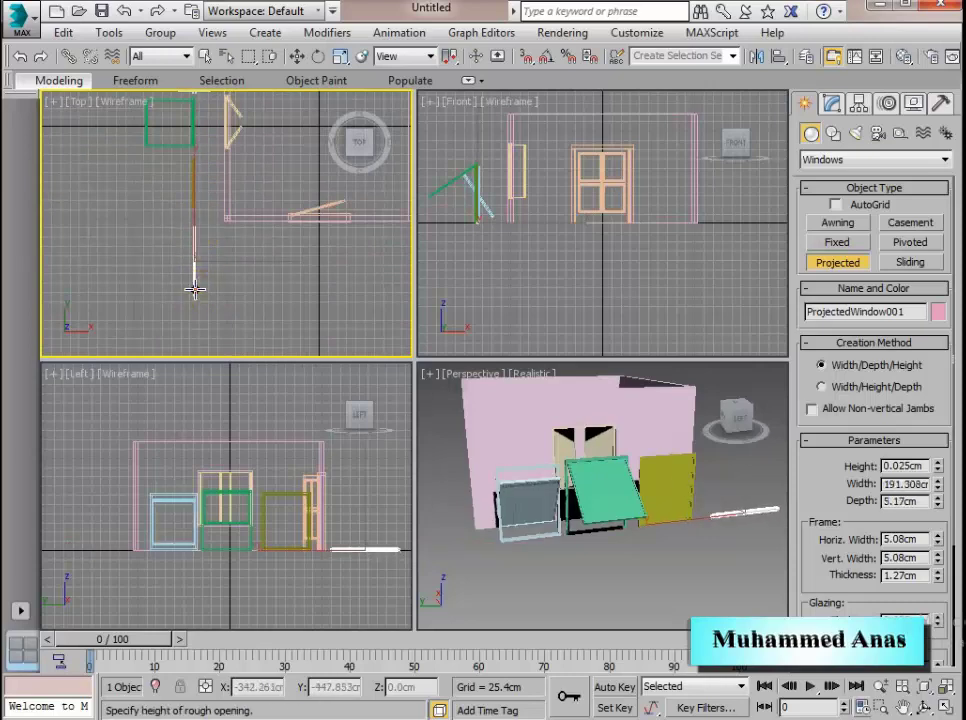
left_click(198, 232)
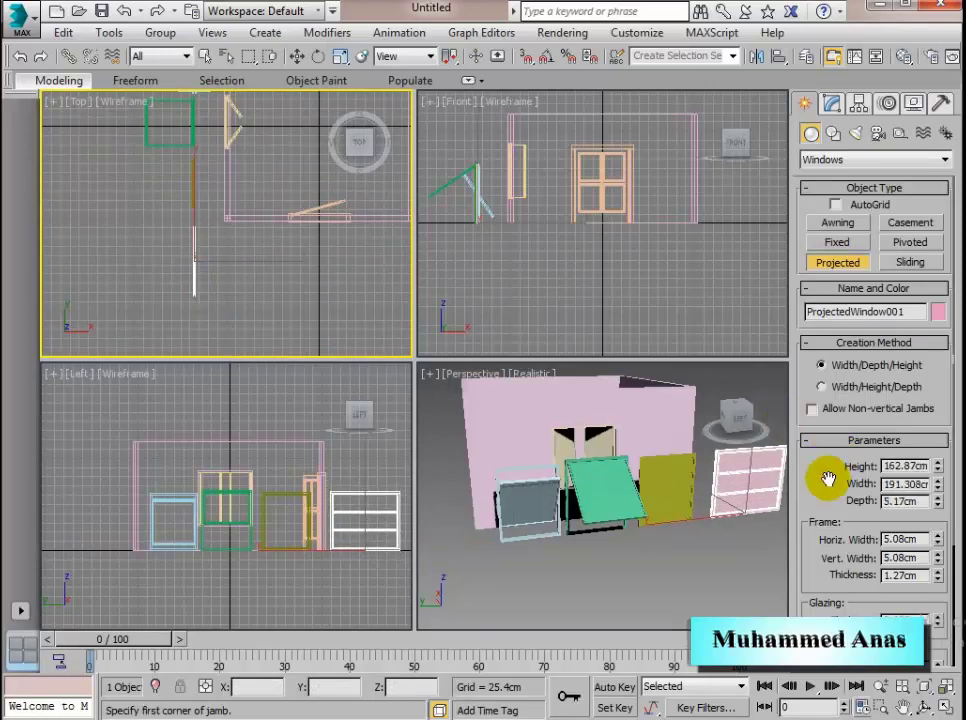
Set the projected window's opening to 73 percent and check its sashes in the Perspective view
left_click_drag(906, 600, 902, 440)
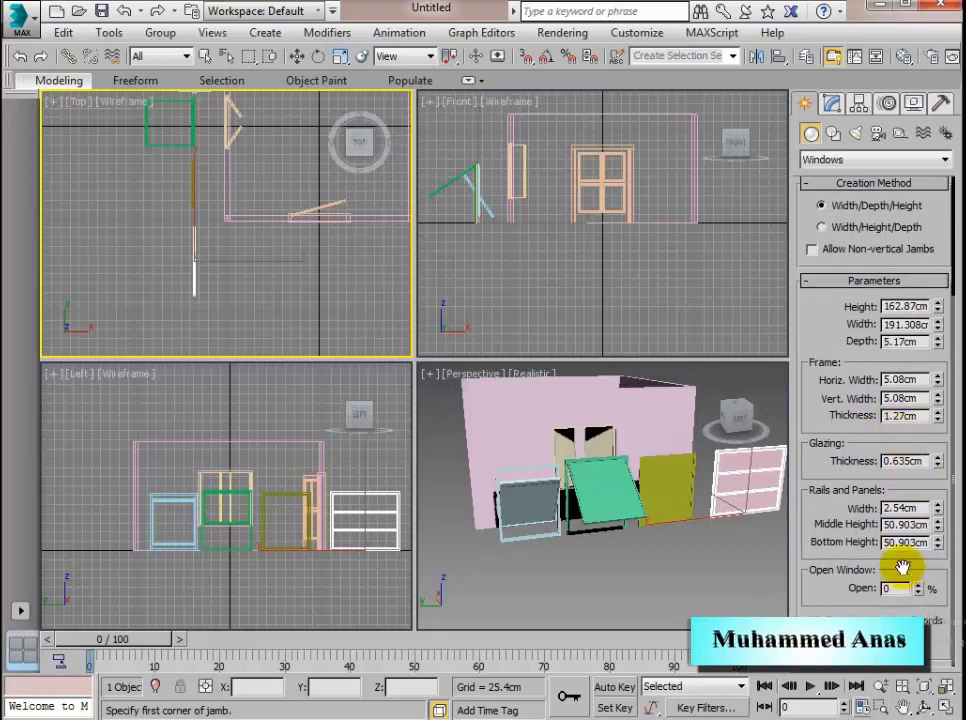
left_click_drag(918, 589, 914, 524)
middle_click_drag(746, 519, 664, 539)
scroll(665, 539, "up", 4)
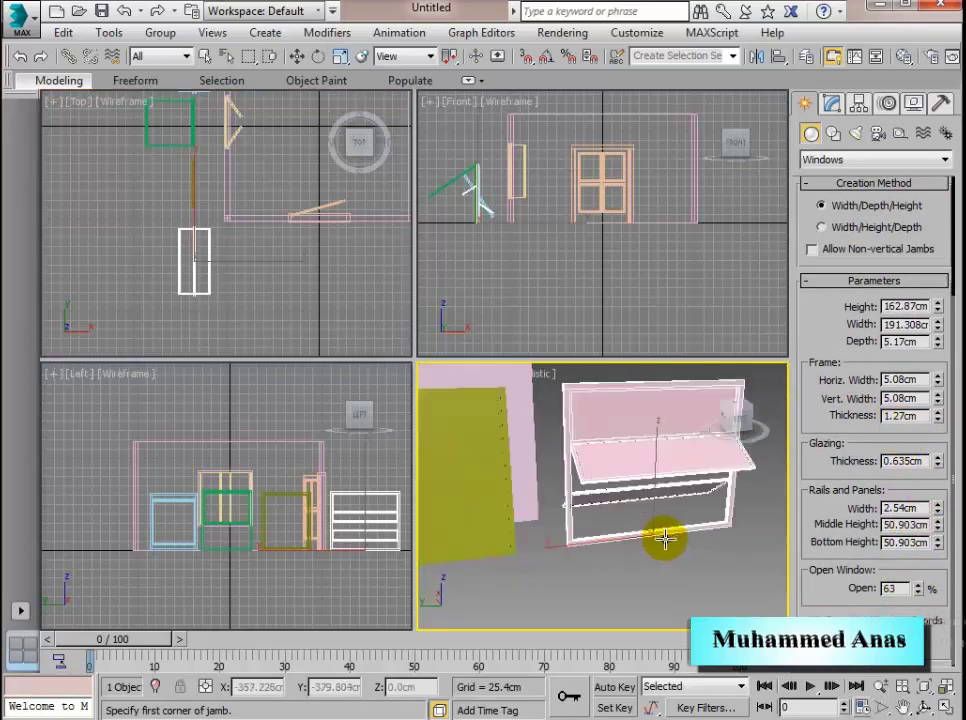
left_click(924, 709)
left_click_drag(605, 509, 636, 472)
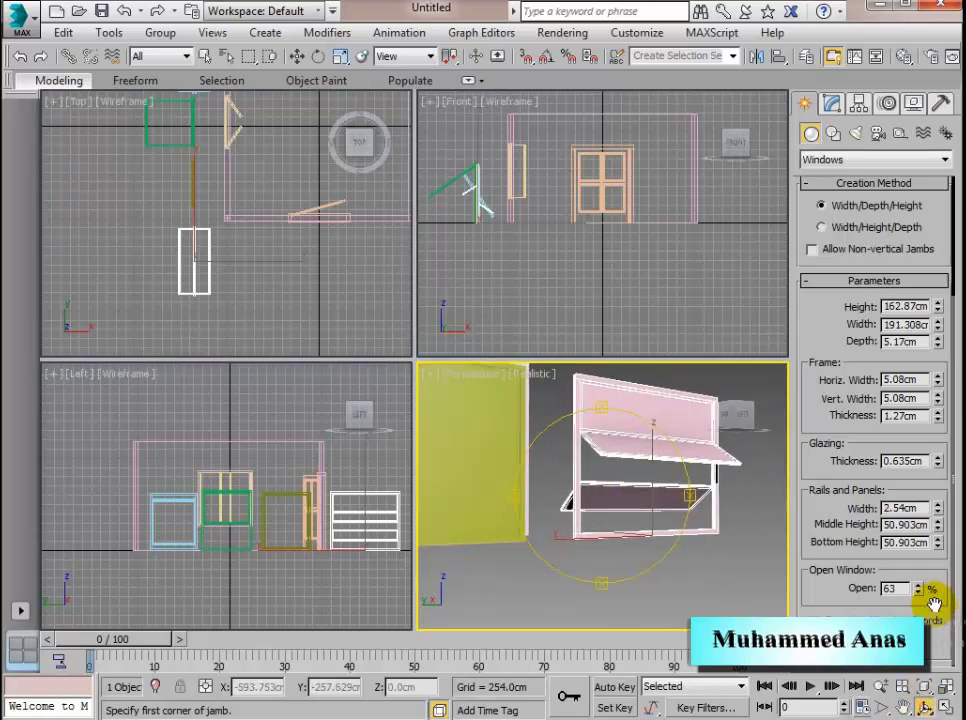
mouse_move(928, 592)
left_mouse_down()
mouse_move(928, 615)
mouse_move(923, 575)
left_mouse_up()
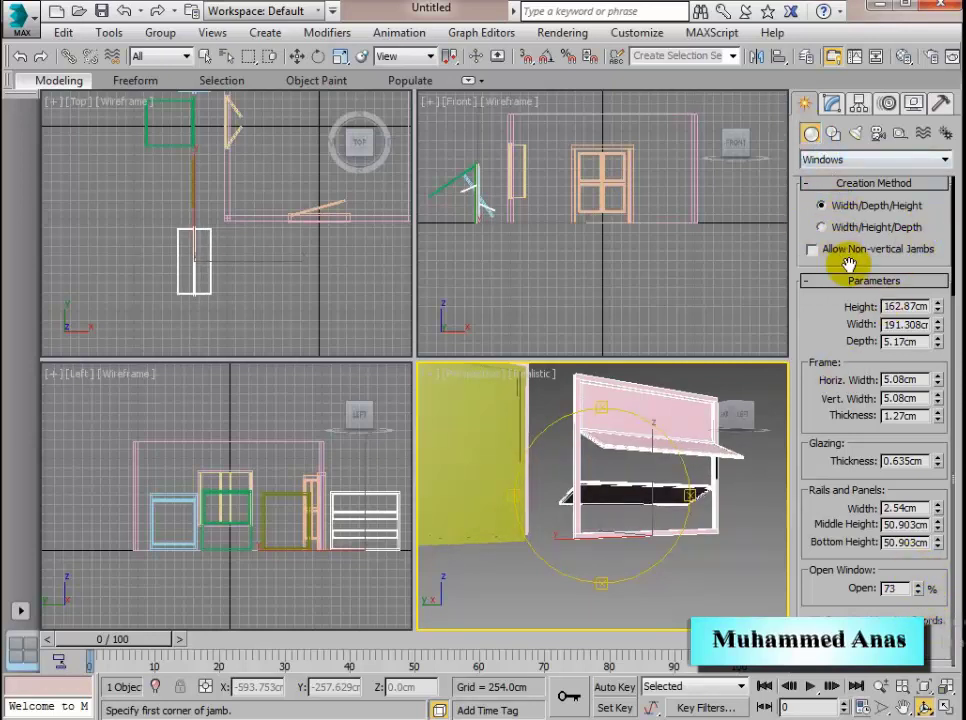
Create a Sliding window in line beyond the projected window, about 222 cm wide, 8 cm deep and 165 cm high
left_click_drag(850, 263, 886, 612)
left_click(910, 262)
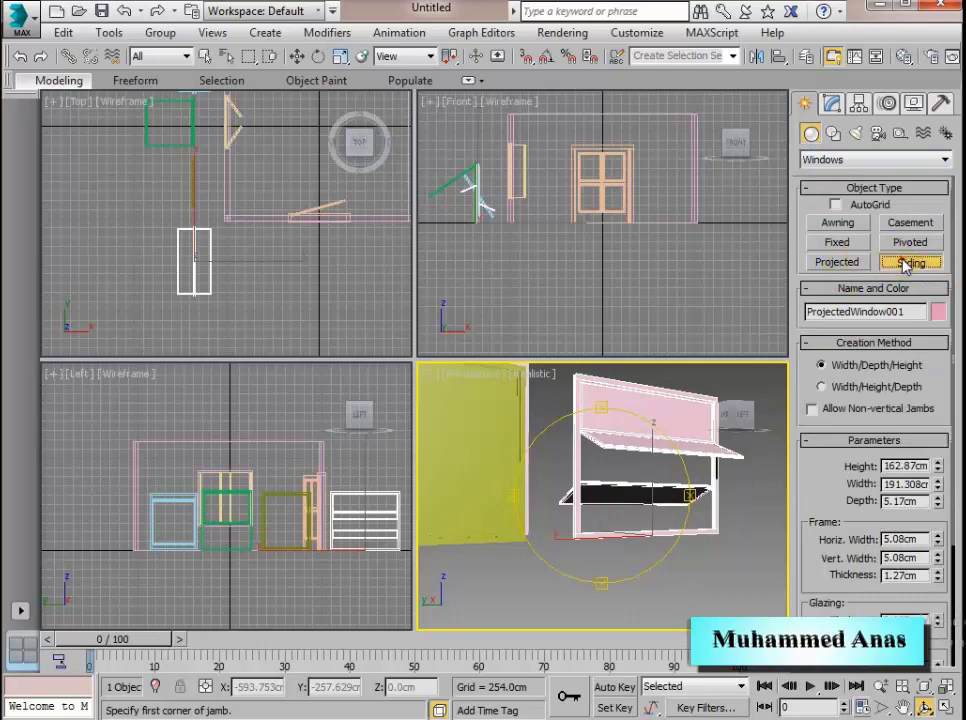
middle_click_drag(209, 337, 226, 205)
left_click_drag(226, 205, 229, 283)
left_click(229, 283)
left_click(228, 223)
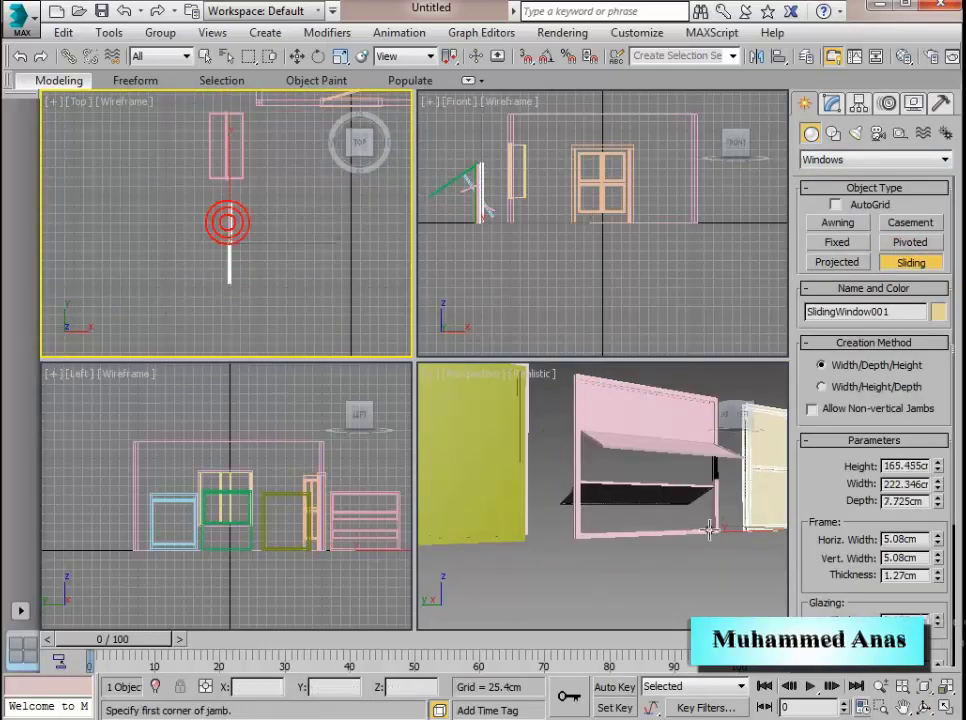
Set the sliding window's opening to 73 percent with Hung left on
middle_click_drag(710, 529, 599, 550)
left_click_drag(933, 609, 929, 380)
left_click_drag(920, 593, 917, 518)
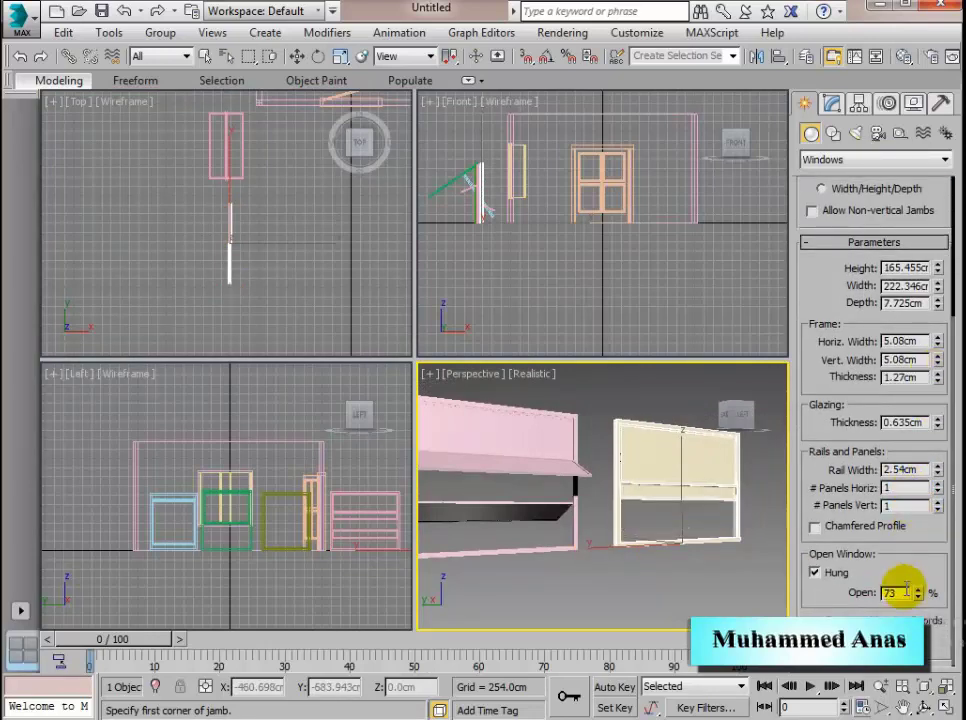
scroll(815, 318, "up", 5)
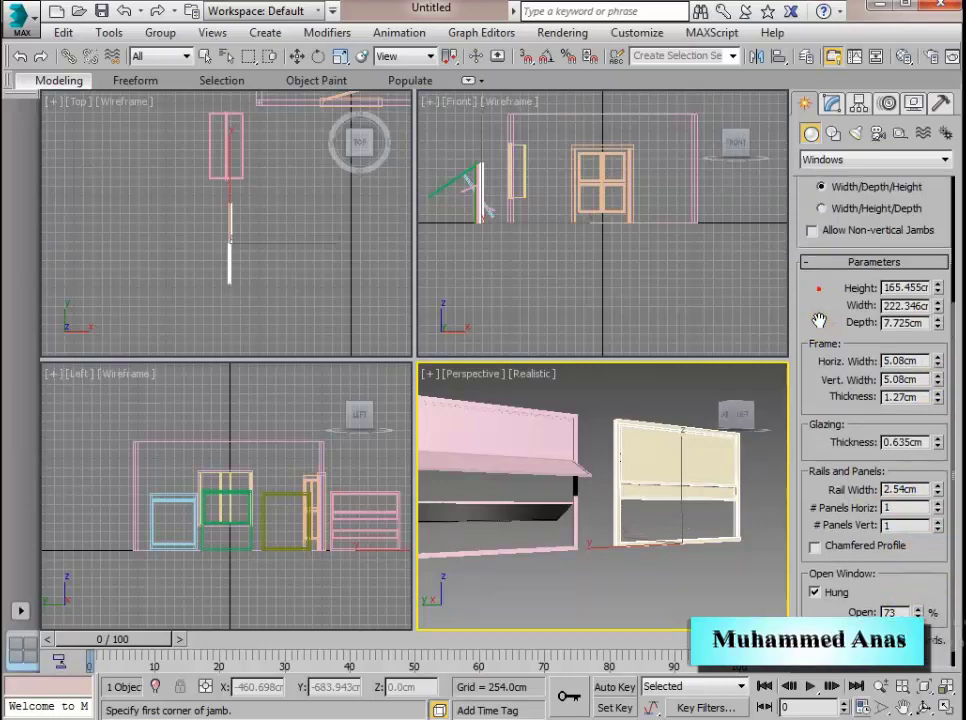
Select the awning, fixed, pivoted, projected and sliding windows outside the room in the Top view and delete them
scroll(571, 487, "down", 8)
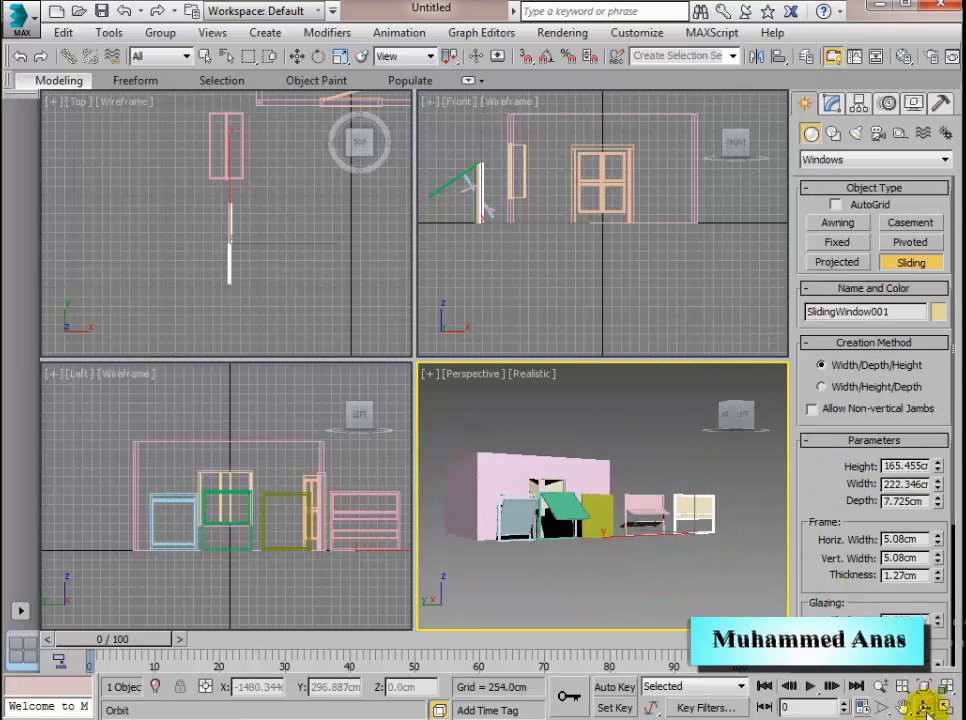
left_click(925, 707)
left_click_drag(505, 513, 545, 556)
right_click(264, 258)
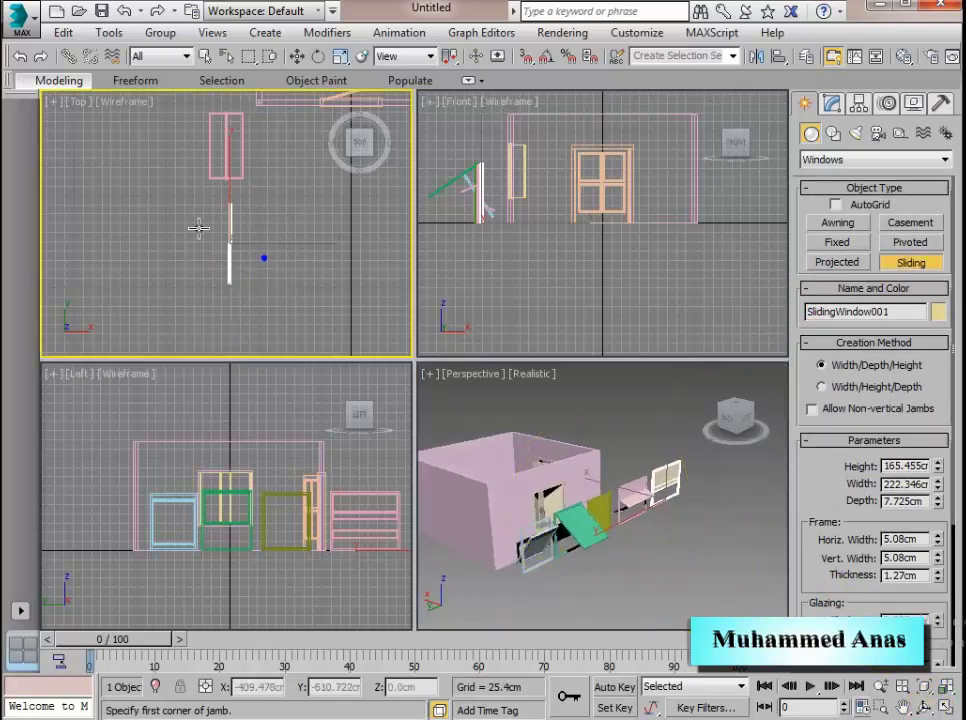
scroll(199, 250, "down", 6)
key("w")
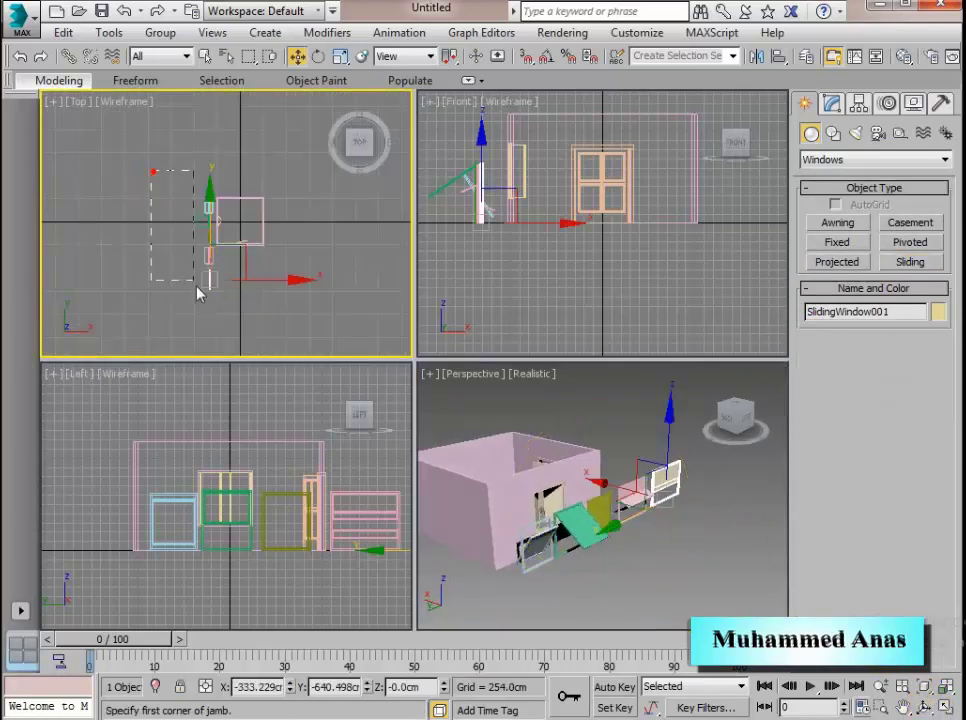
left_click_drag(198, 292, 215, 333)
key("Delete")
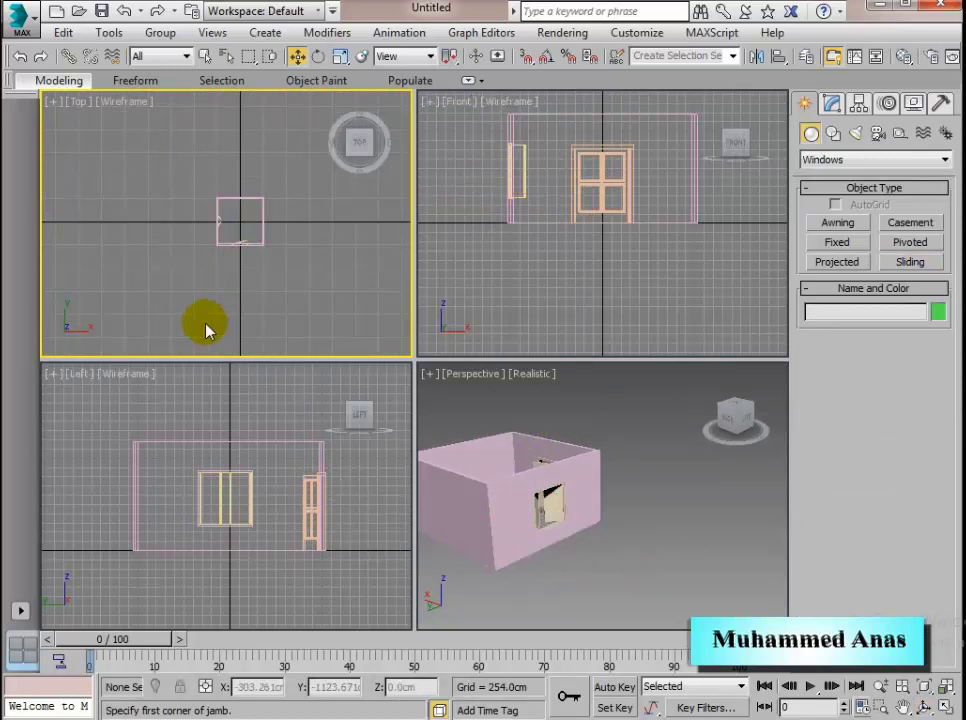
Create a box in the Top view covering the whole room with a slight overhang, about 561 cm long, 556 cm wide and 10 cm high
right_click(589, 517)
middle_click_drag(589, 517, 662, 505)
scroll(662, 505, "up", 5)
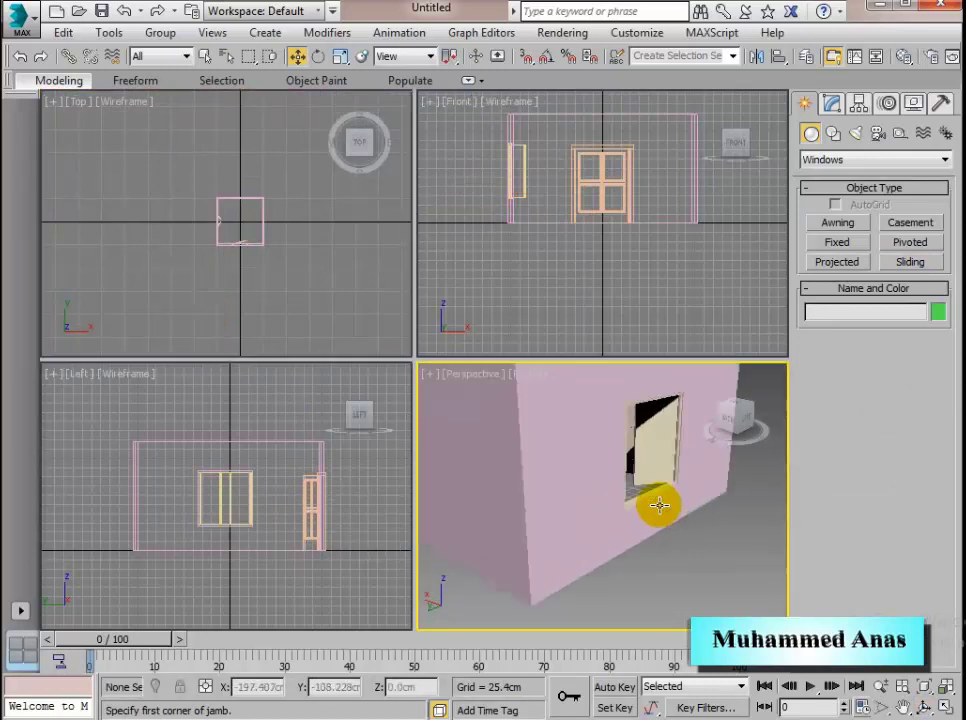
left_click(902, 686)
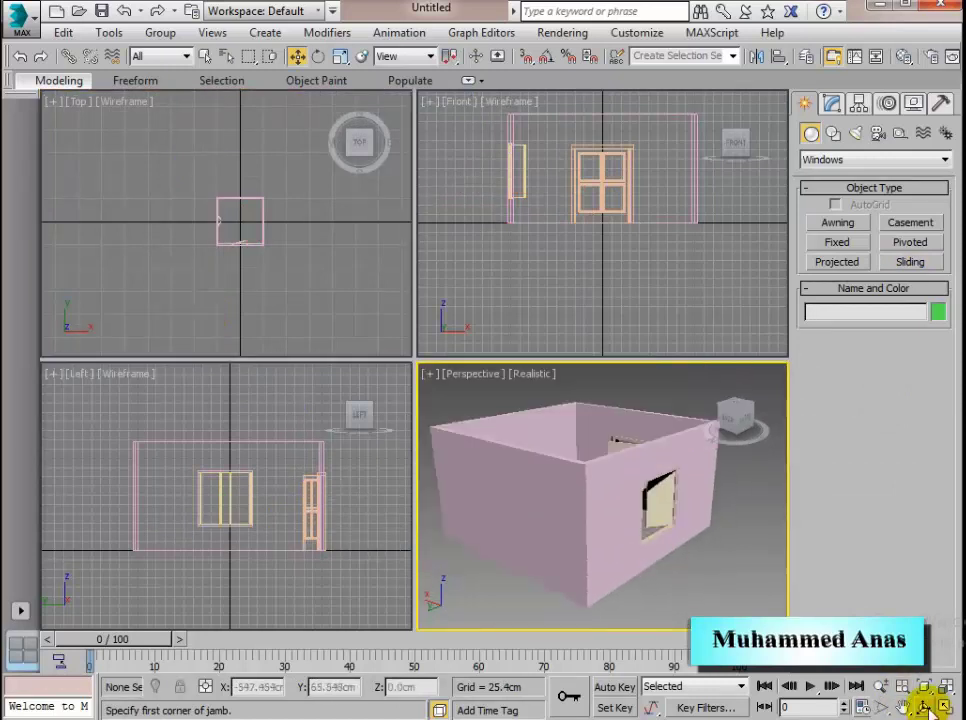
left_click(924, 706)
left_click_drag(671, 515, 603, 506)
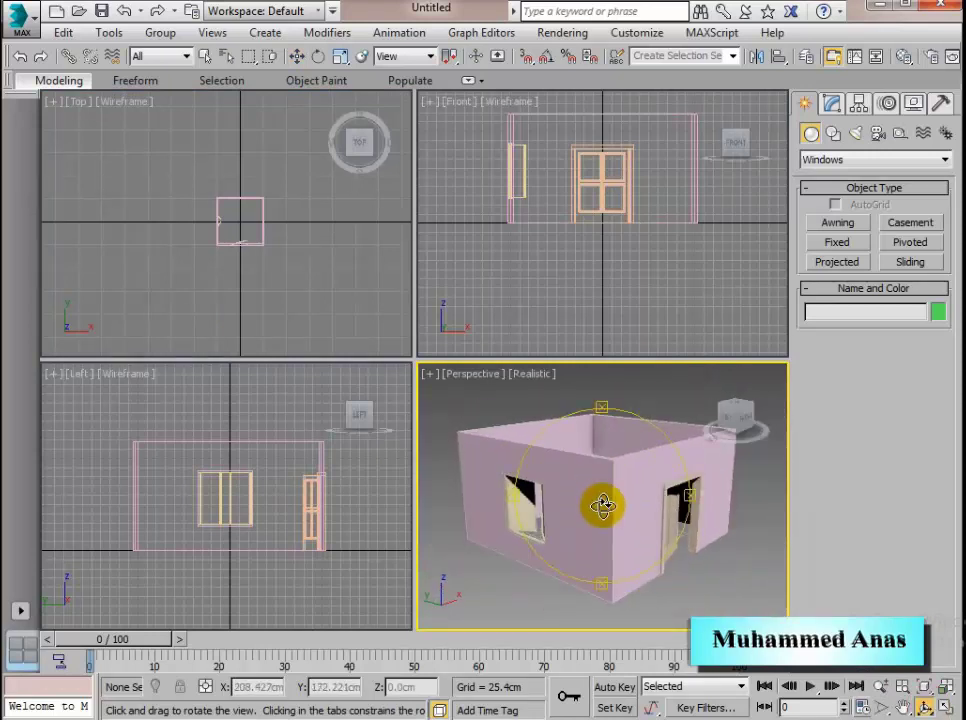
left_click(818, 161)
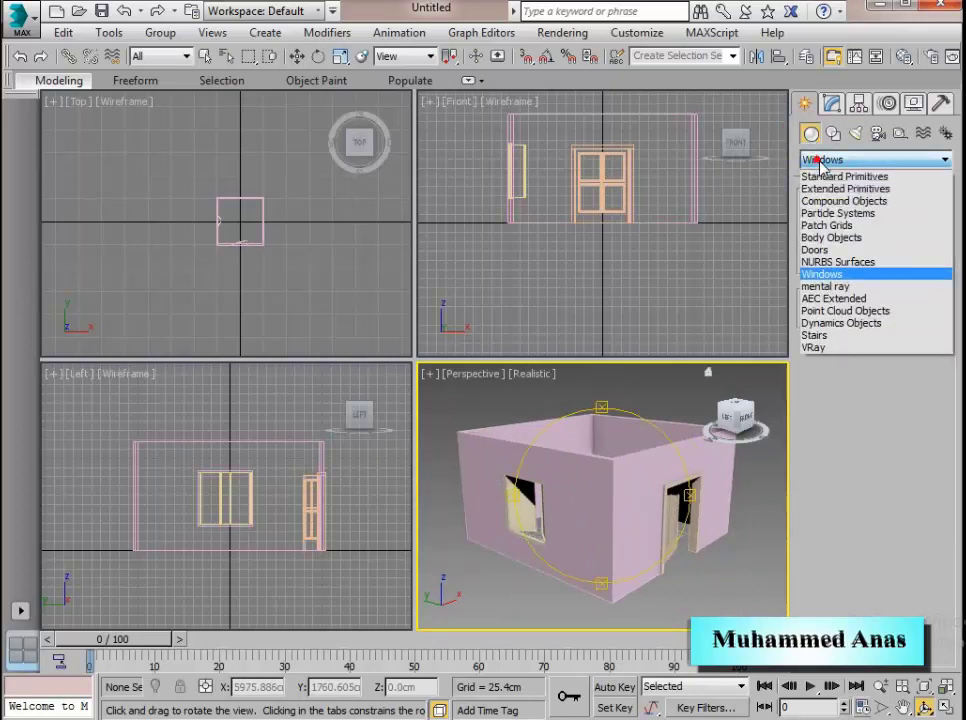
left_click(844, 176)
left_click(836, 222)
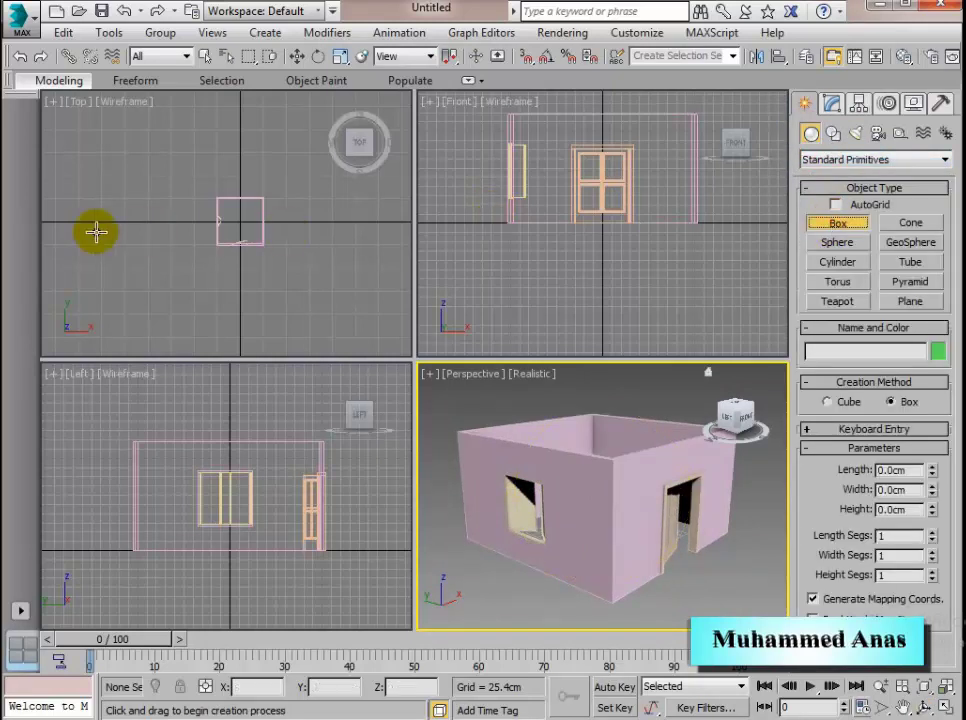
scroll(250, 233, "up", 5)
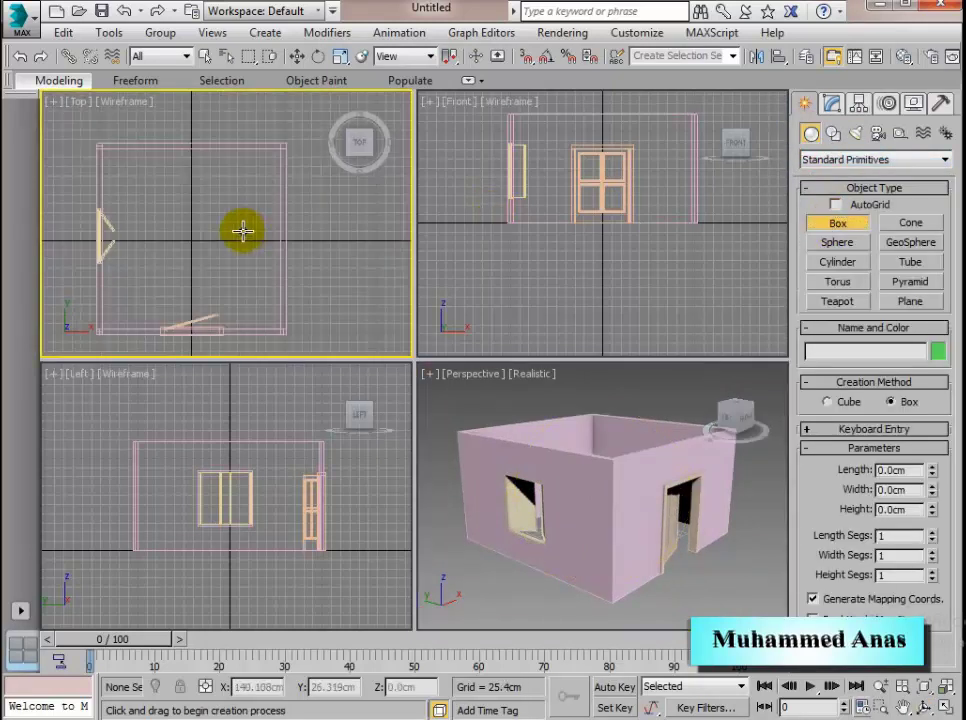
middle_click_drag(243, 231, 281, 222)
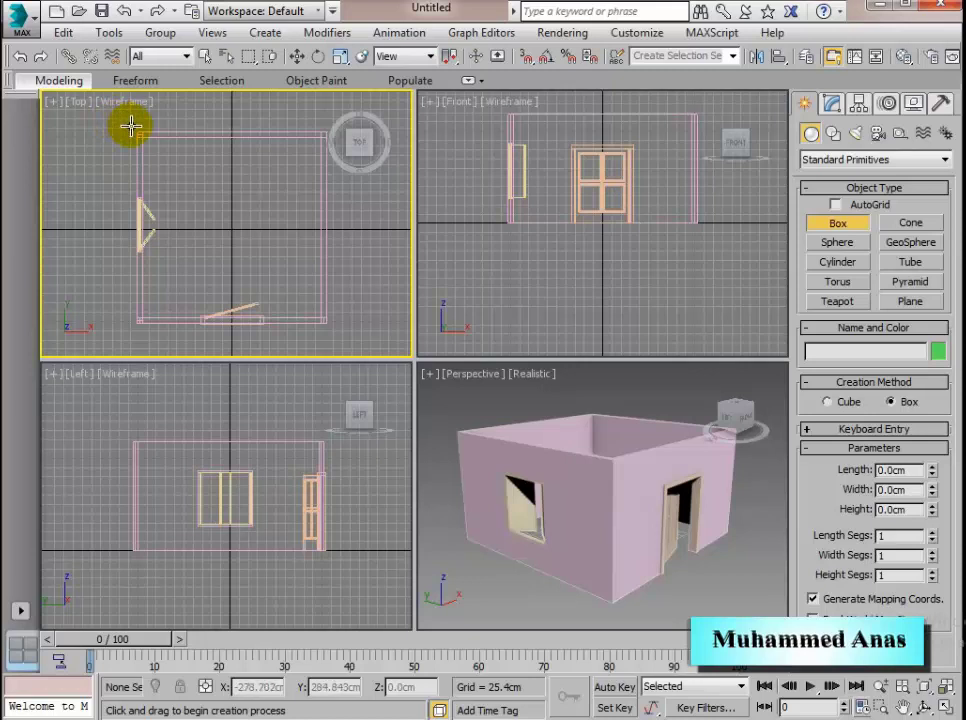
left_click_drag(131, 126, 333, 328)
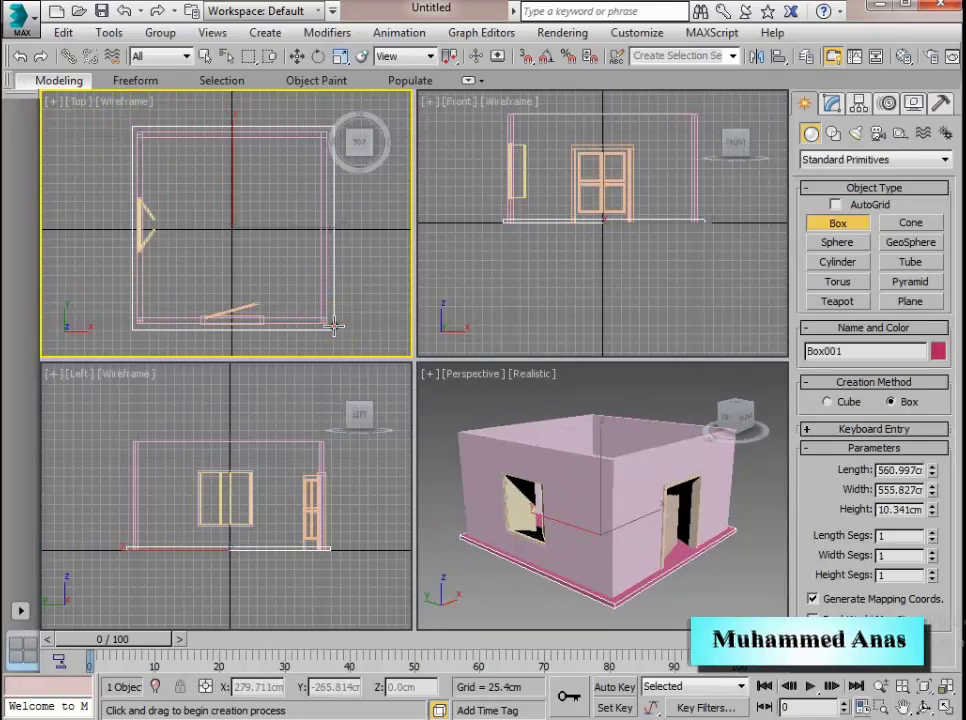
left_click(319, 308)
right_click(319, 308)
Raise the box to about 295 cm so it rests on the walls as a roof, and set its X and Y position to 0
left_click(293, 57)
left_click(613, 262)
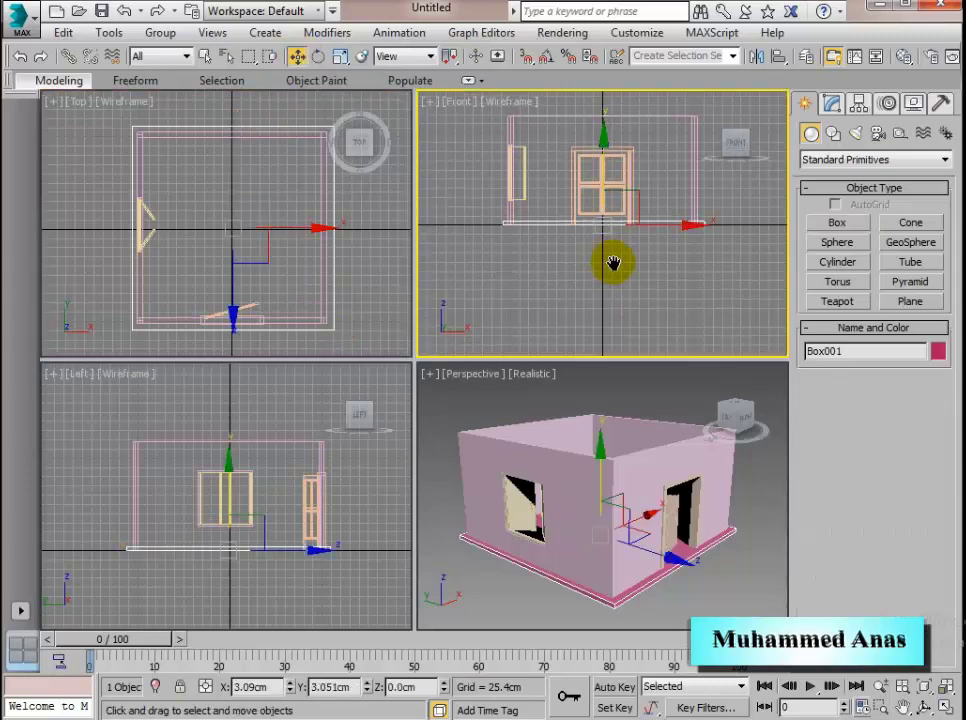
middle_click_drag(613, 262, 625, 327)
left_click_drag(615, 208, 600, 102)
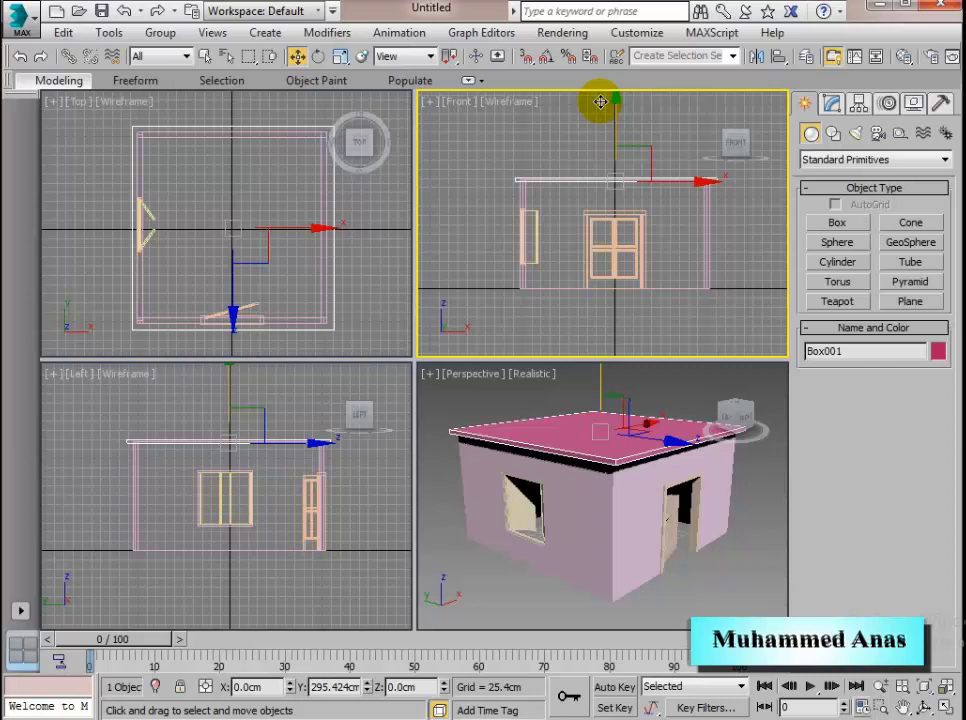
right_click(291, 688)
right_click(367, 689)
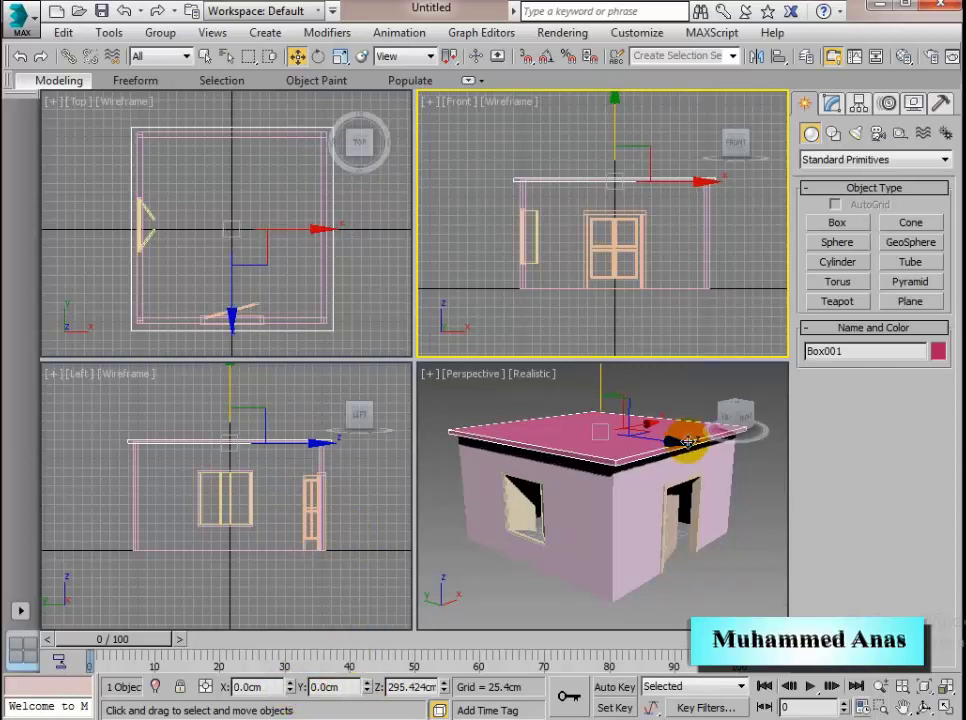
middle_click(654, 393)
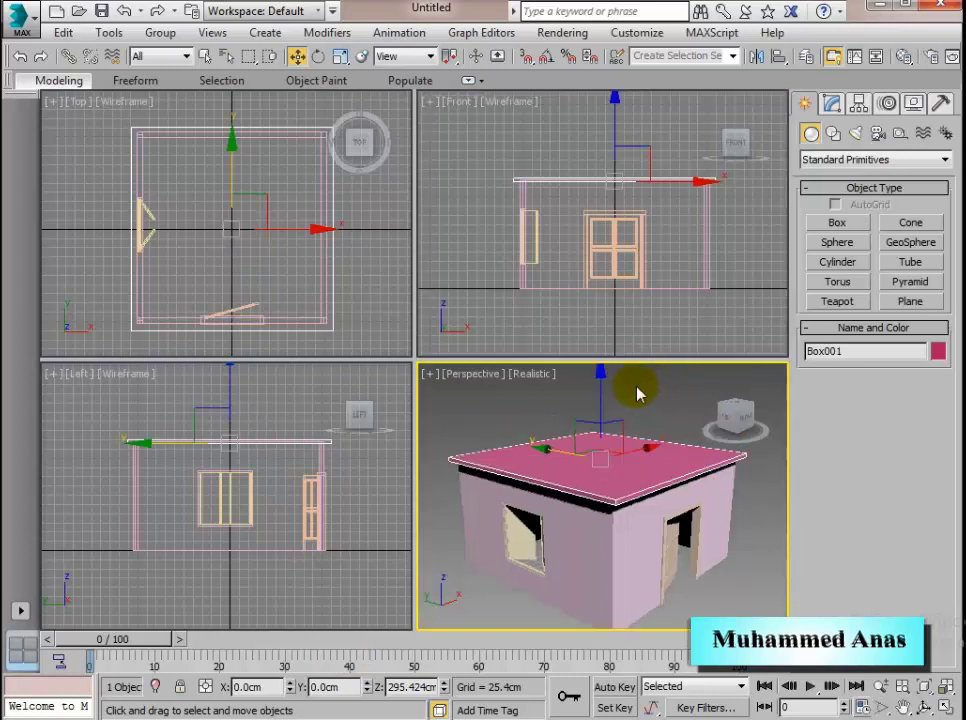
Create a Straight Stair outside the casement window's wall in the Top view, about 414 cm long and 114 cm wide, rising to the roof
left_click(854, 159)
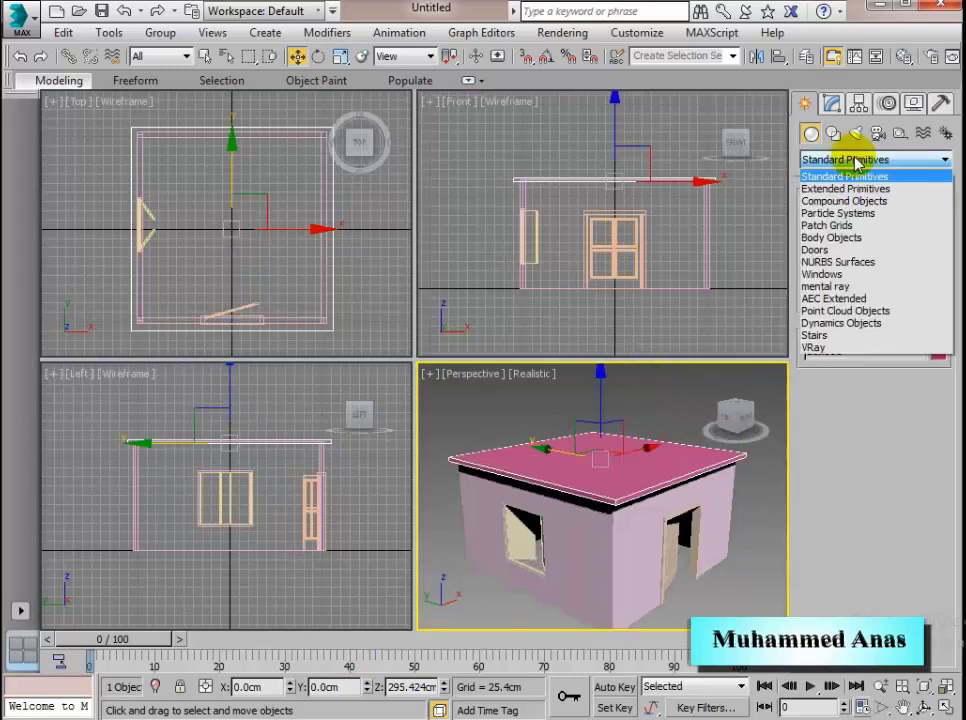
left_click(859, 337)
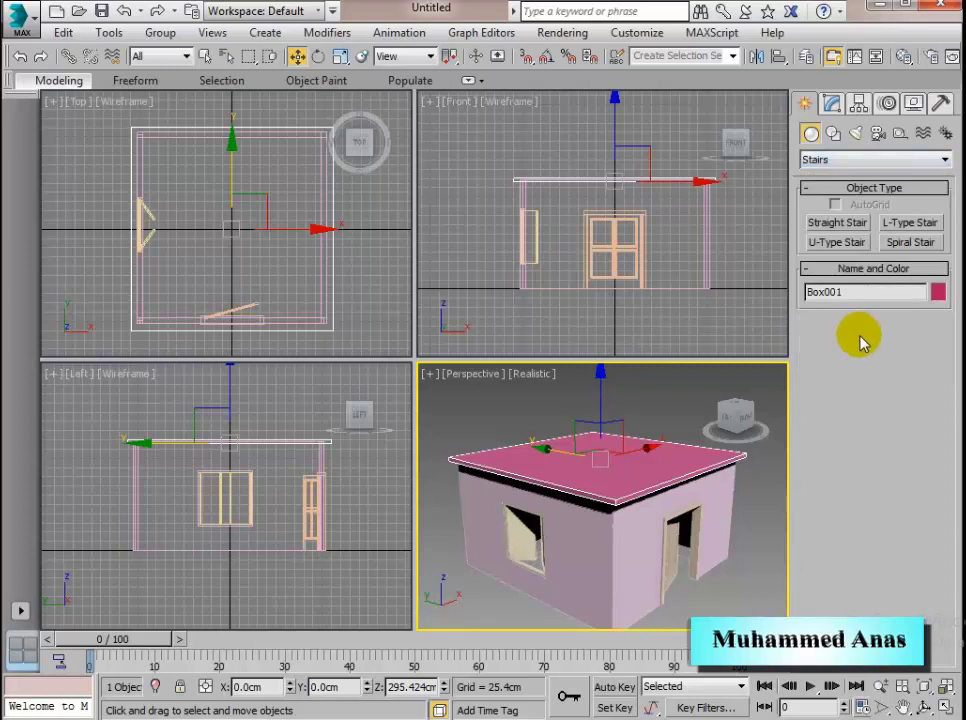
left_click(836, 243)
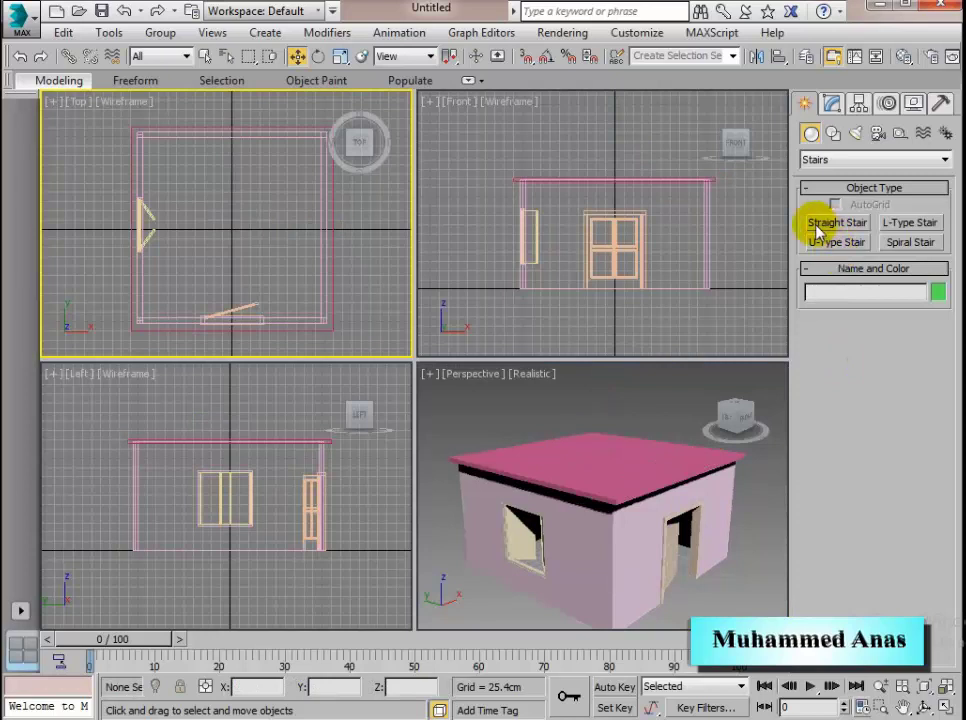
left_click(850, 225)
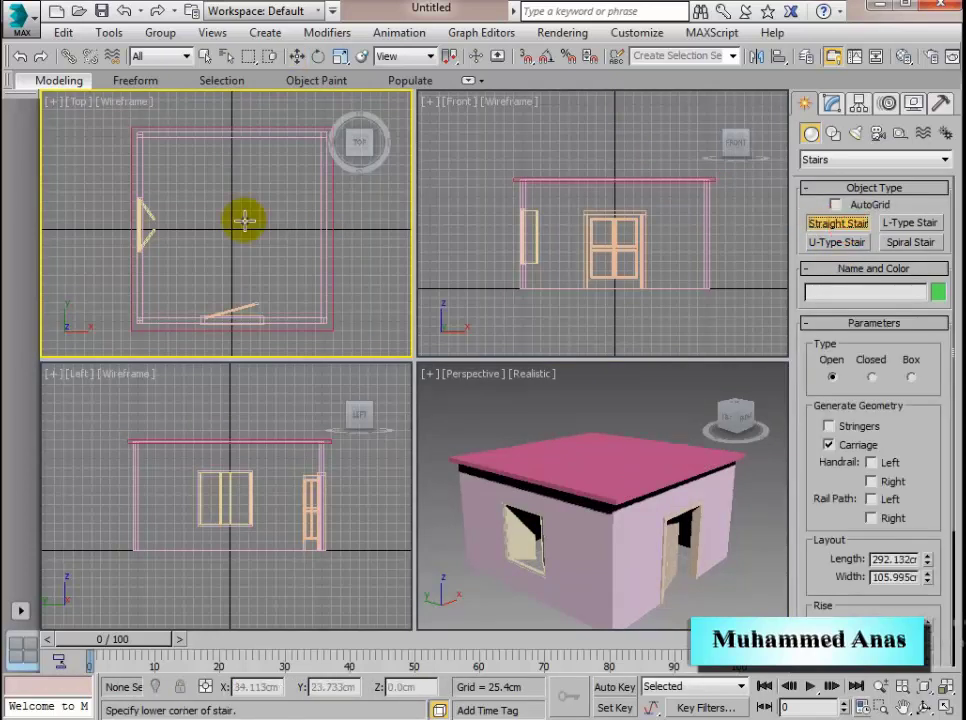
middle_click_drag(91, 241, 147, 233)
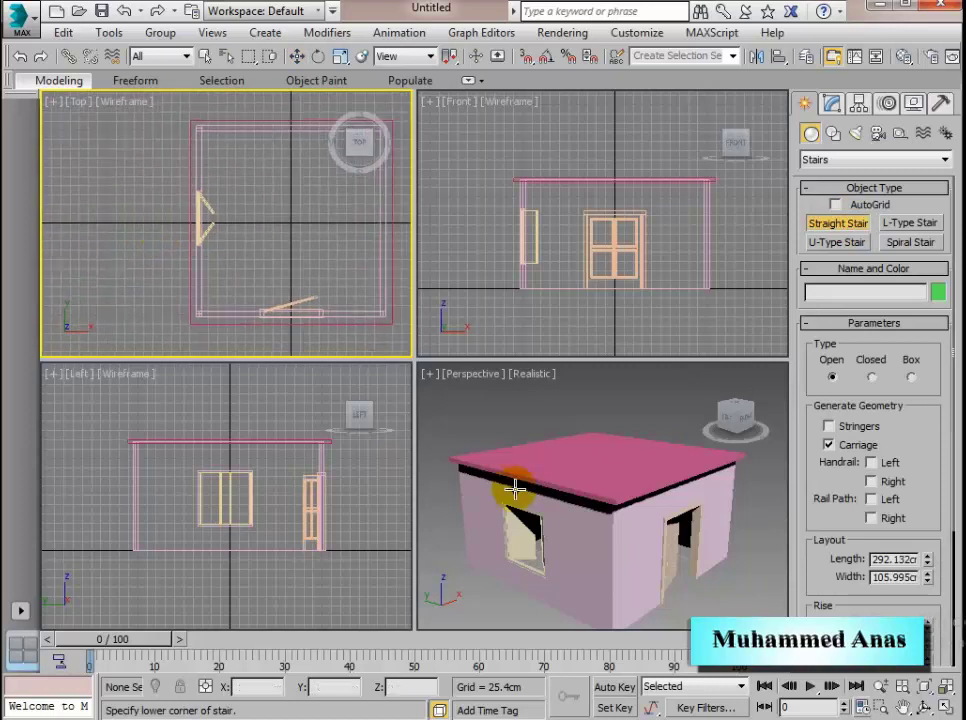
middle_click_drag(566, 575, 632, 529)
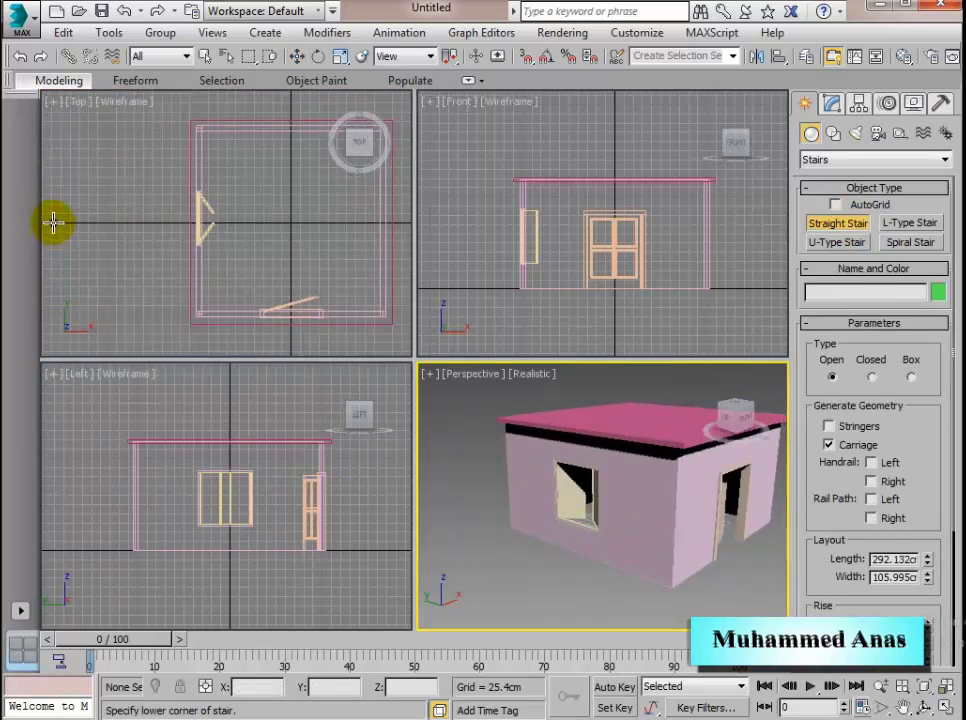
left_click_drag(54, 222, 203, 224)
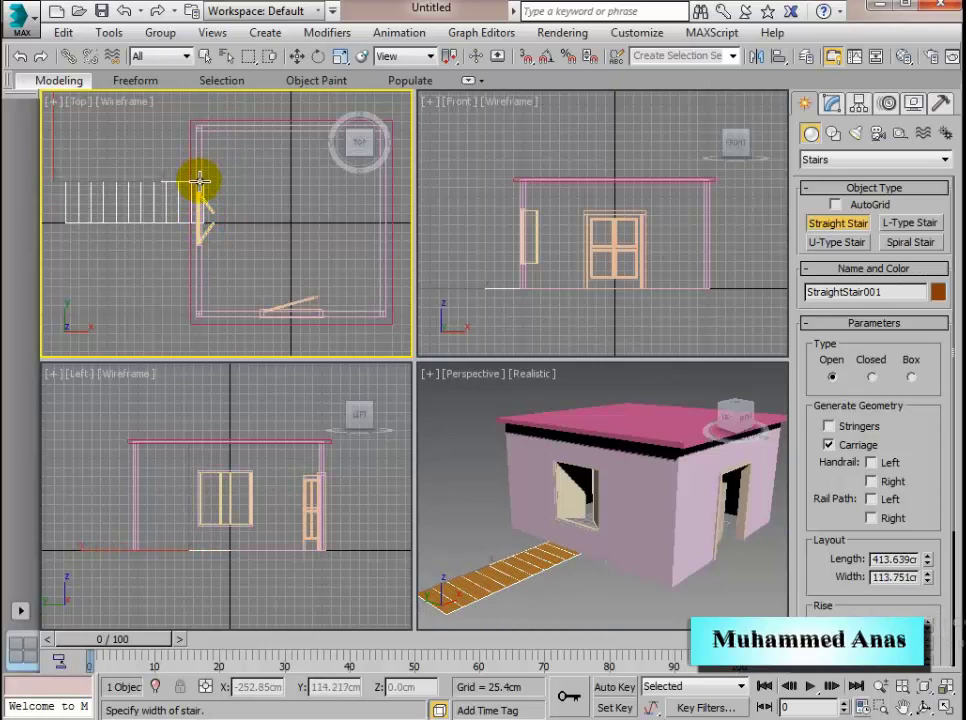
left_click(200, 181)
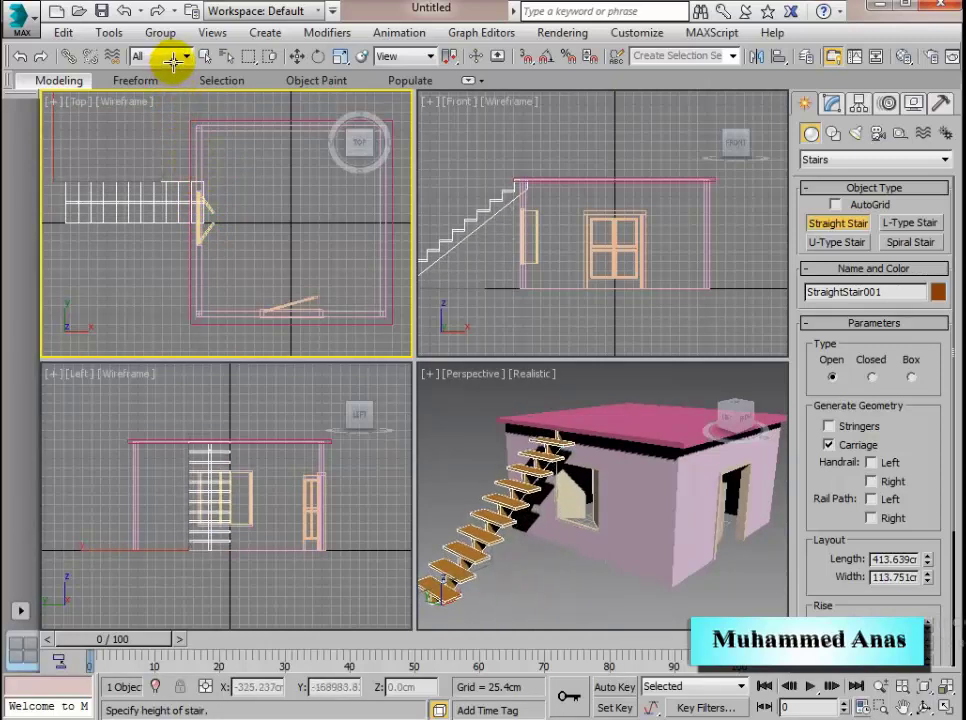
left_click(173, 62)
Move the staircase along Y to about 252 cm, clear of the window and near the room's back corner
left_click(297, 56)
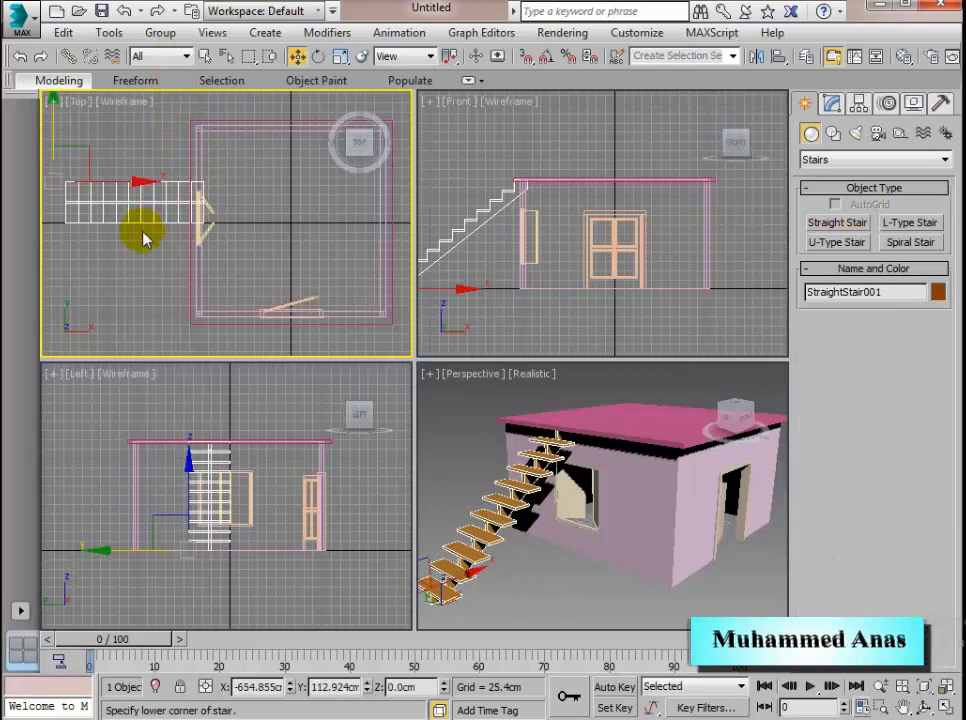
left_click_drag(55, 128, 62, 78)
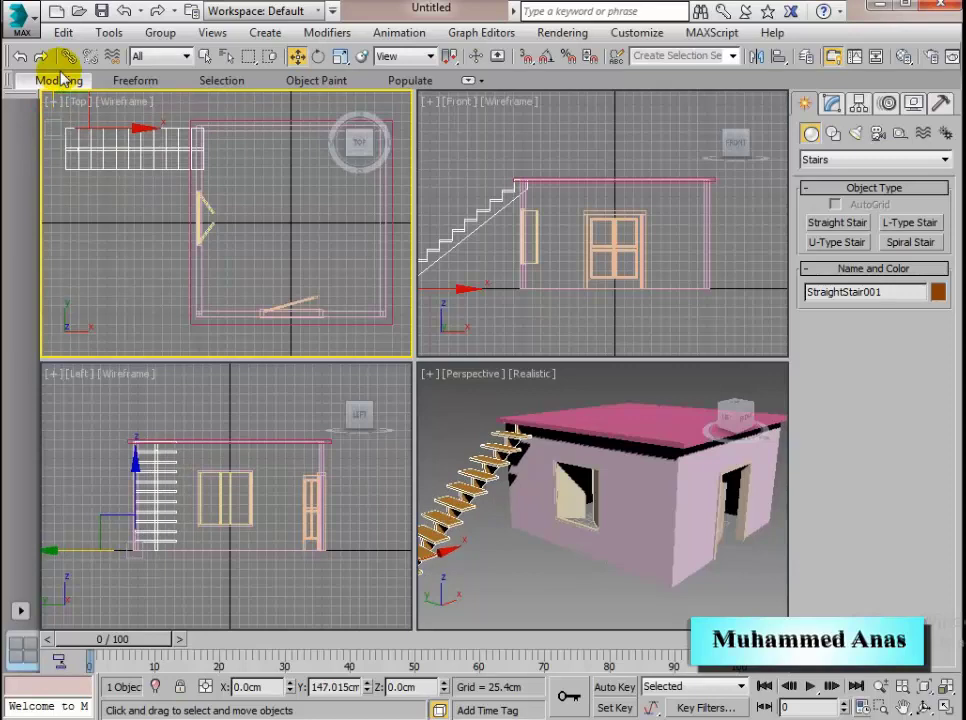
scroll(160, 235, "down", 3)
middle_click_drag(489, 565, 544, 566)
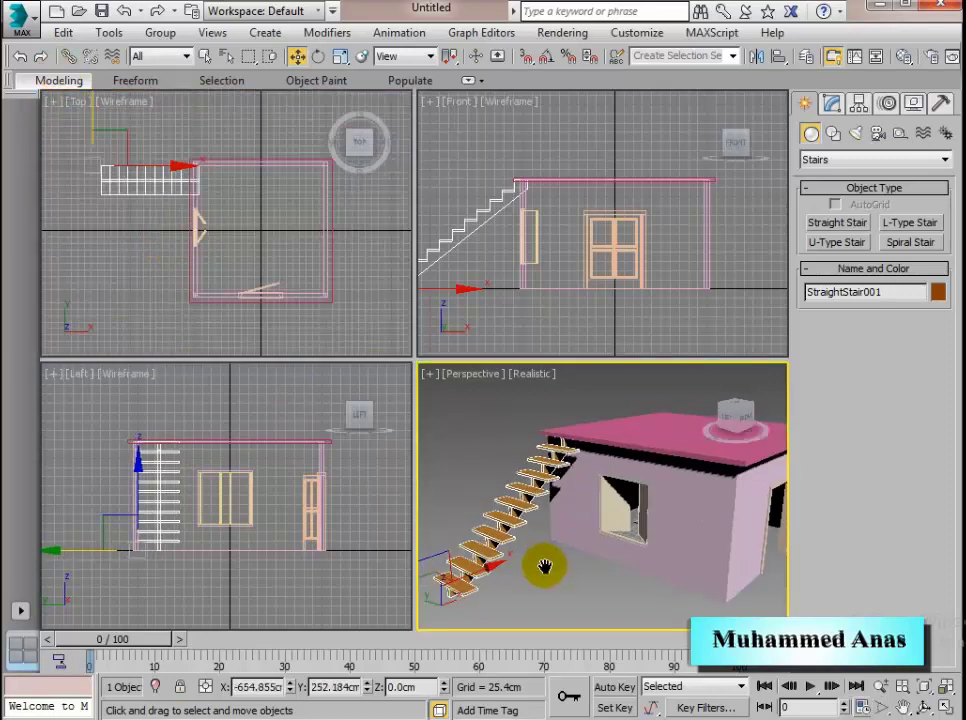
scroll(530, 552, "down", 3)
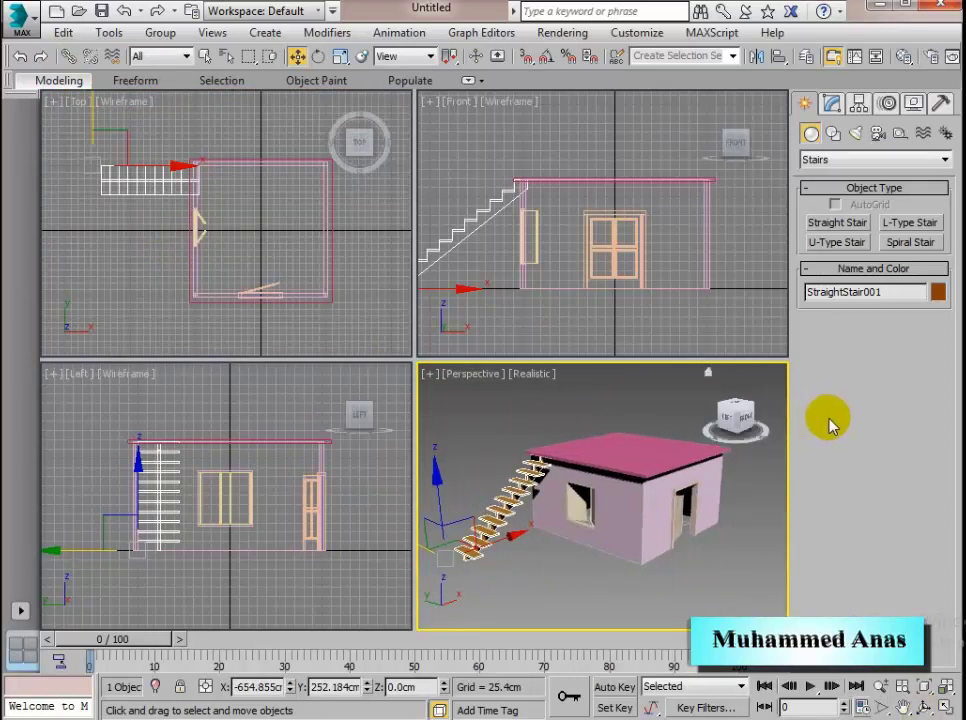
Try the Closed and Box types on the staircase in a maximized Perspective view and return it to Open
left_click(832, 103)
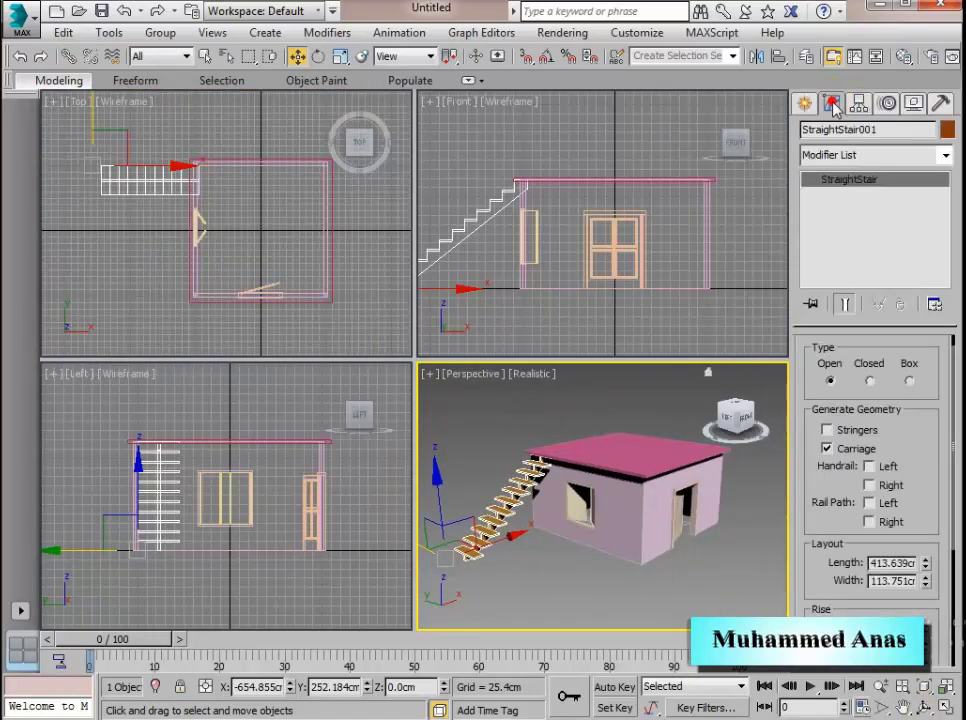
left_click(945, 708)
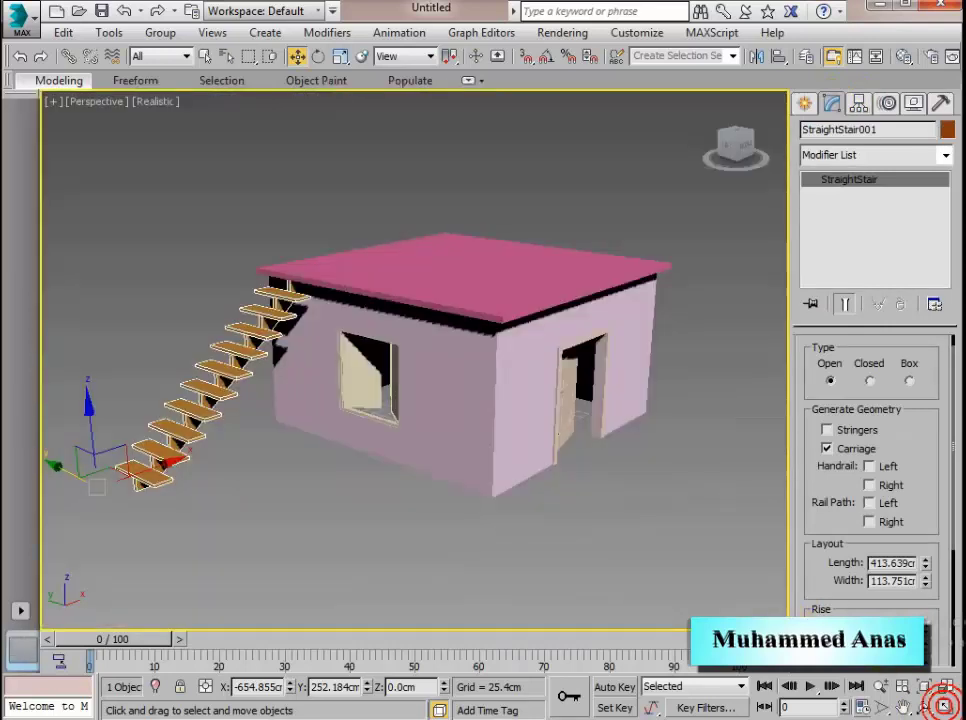
left_click(925, 708)
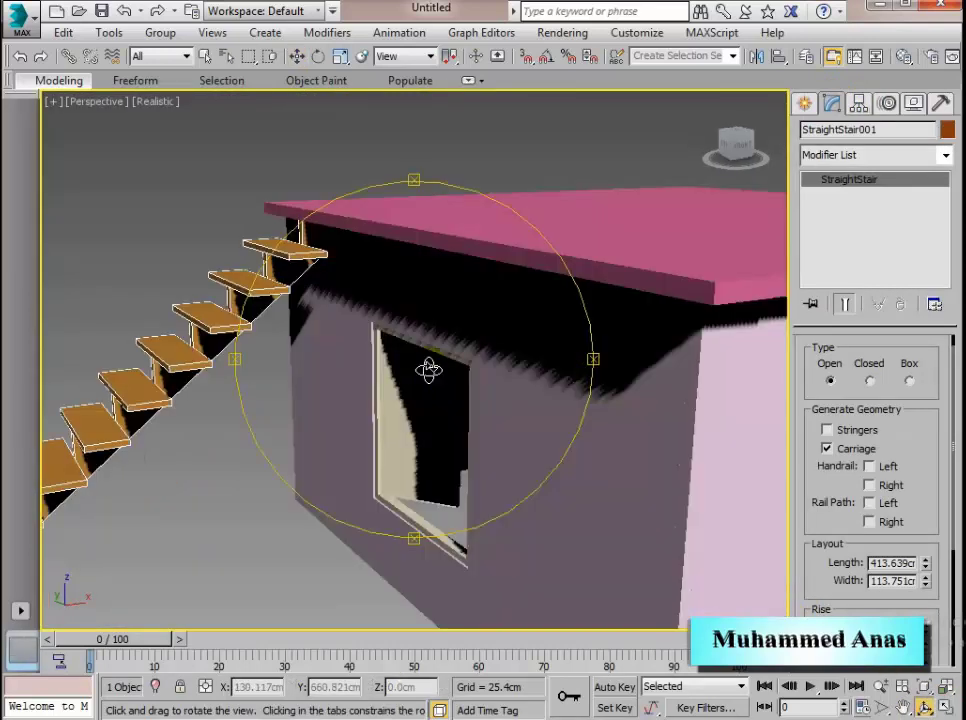
middle_click_drag(429, 370, 502, 326)
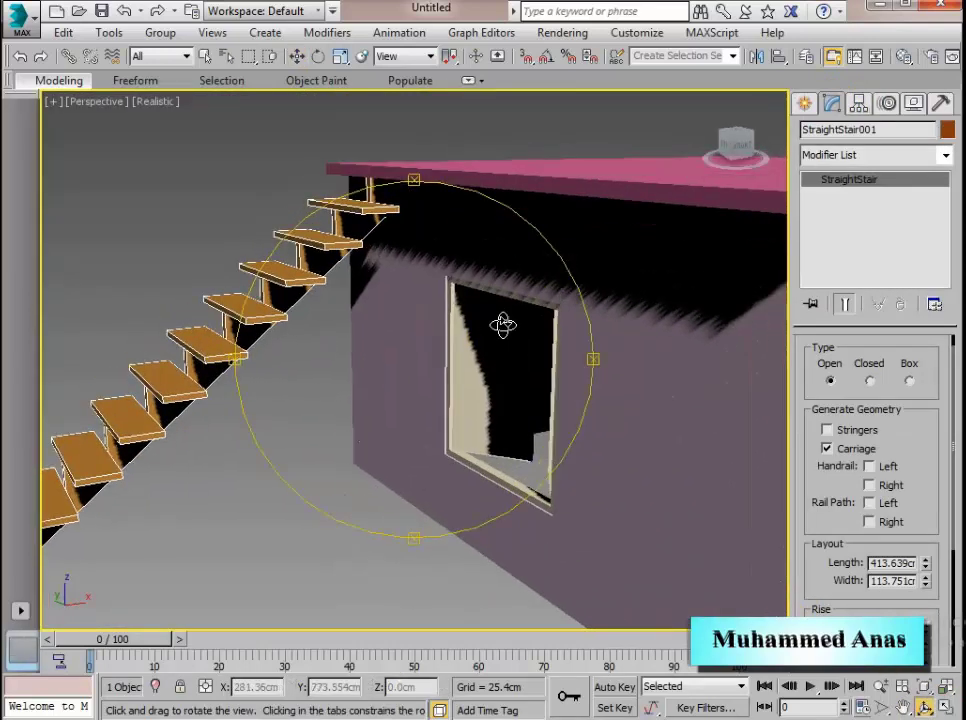
scroll(502, 326, "down", 2)
right_click(502, 326)
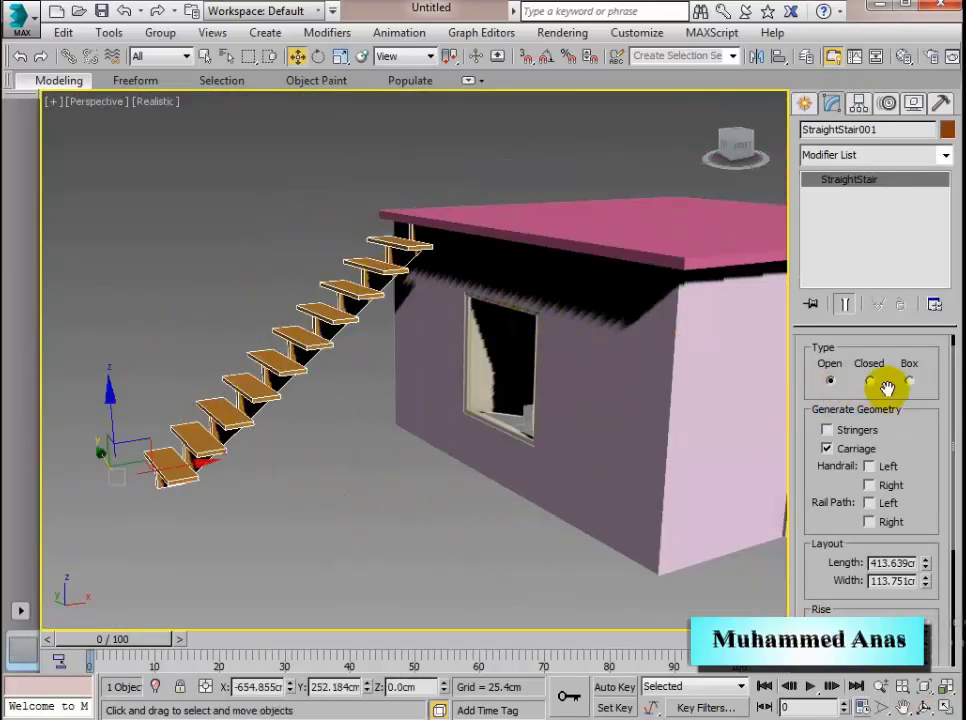
left_click(868, 381)
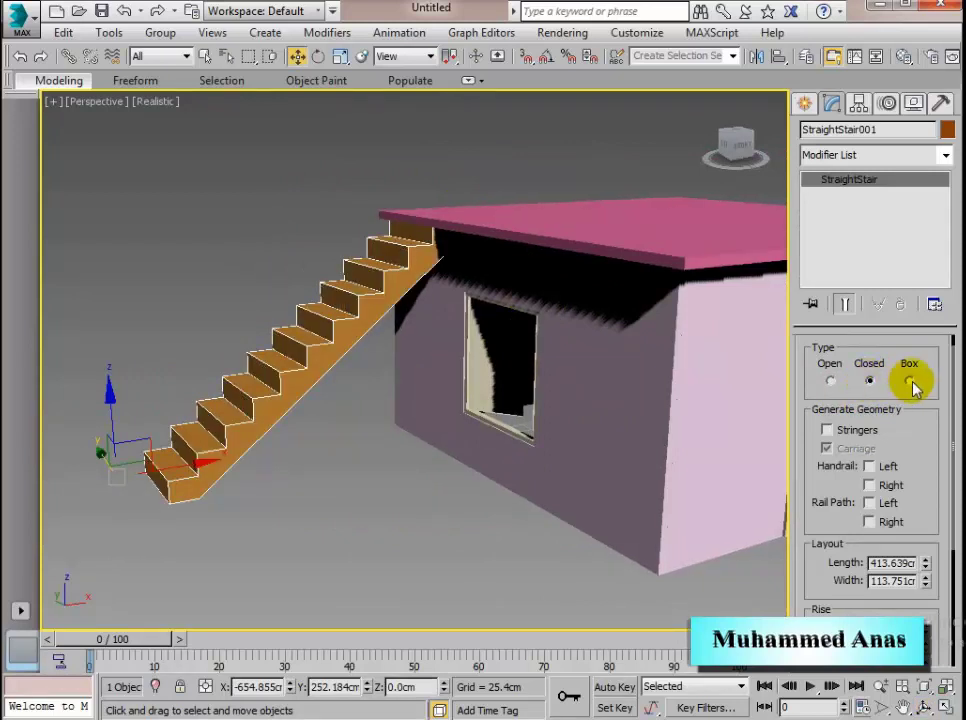
left_click(909, 382)
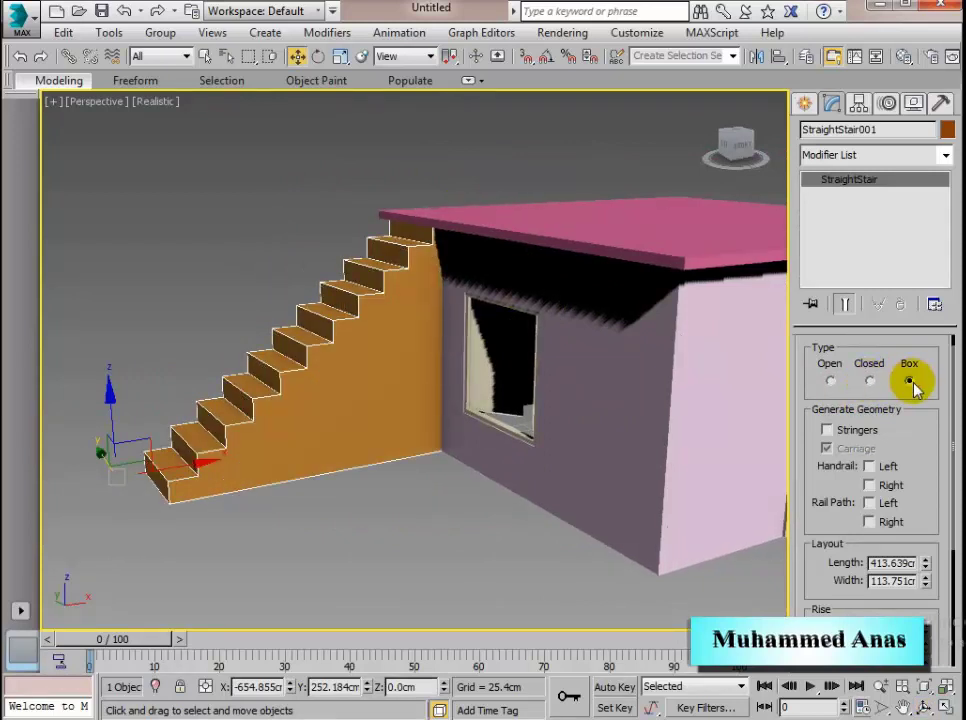
left_click(831, 383)
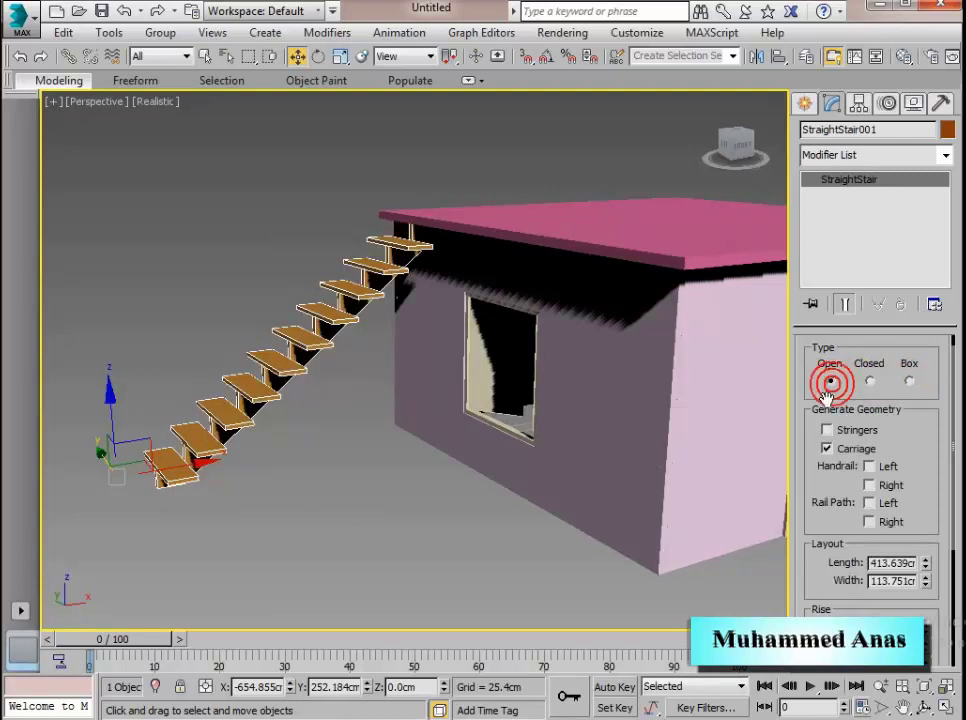
Try Stringers and the left and right handrails on the straight staircase, switching each option off again
left_click(826, 431)
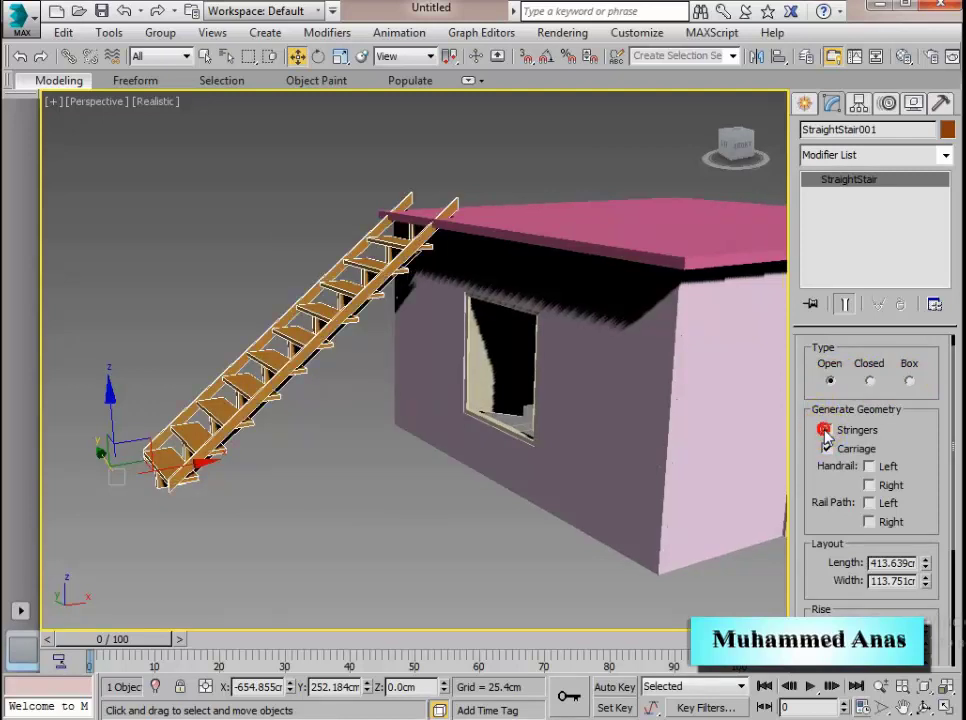
left_click(826, 431)
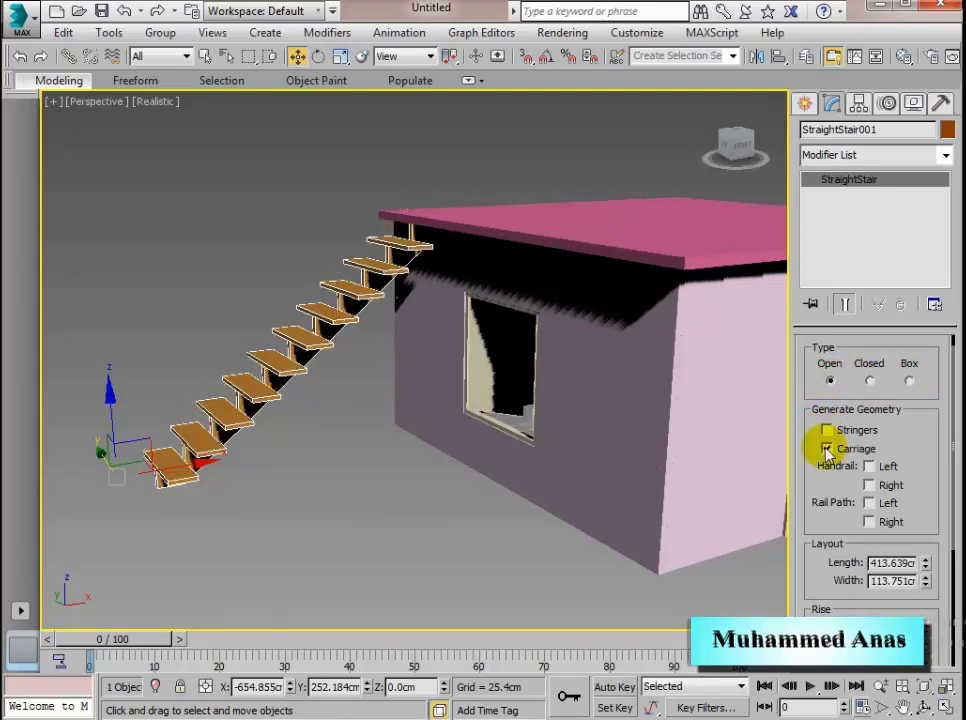
left_click(869, 466)
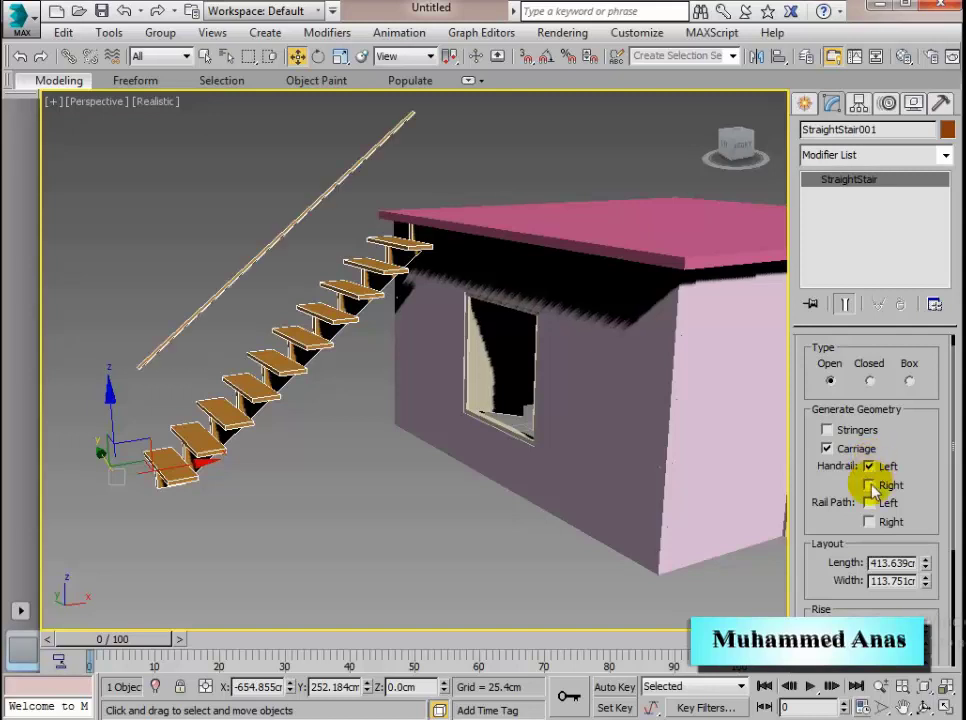
left_click(869, 485)
left_click(869, 485)
left_click(869, 466)
Try a staircase width of about 384 cm and different length and riser height values, undoing each change
left_click_drag(921, 502, 916, 375)
key("ctrl+z")
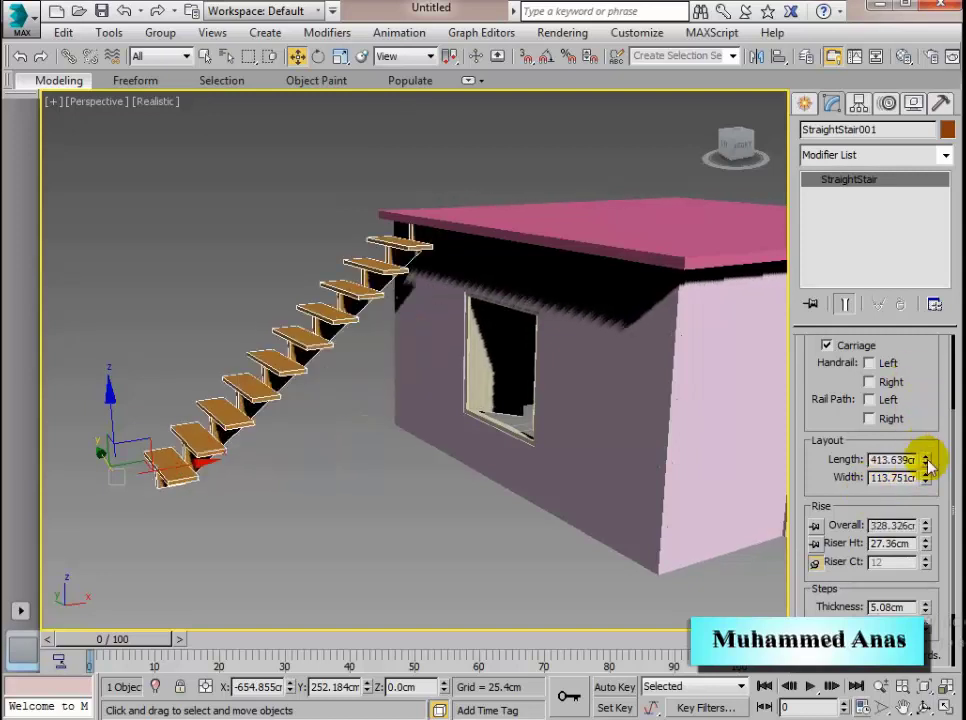
left_click_drag(928, 483, 916, 248)
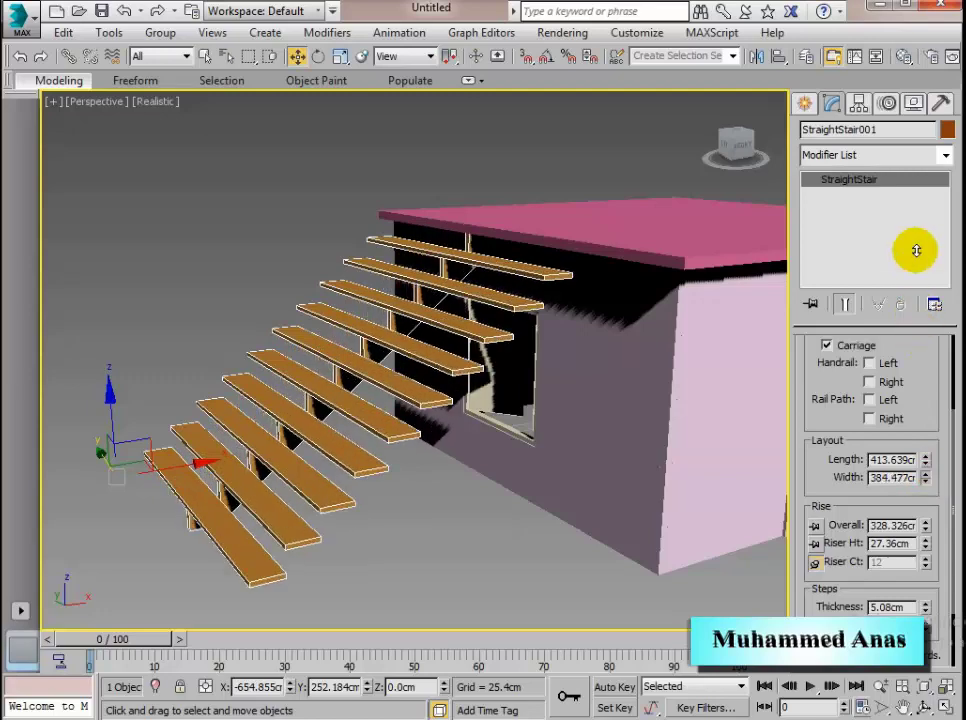
key("ctrl+z")
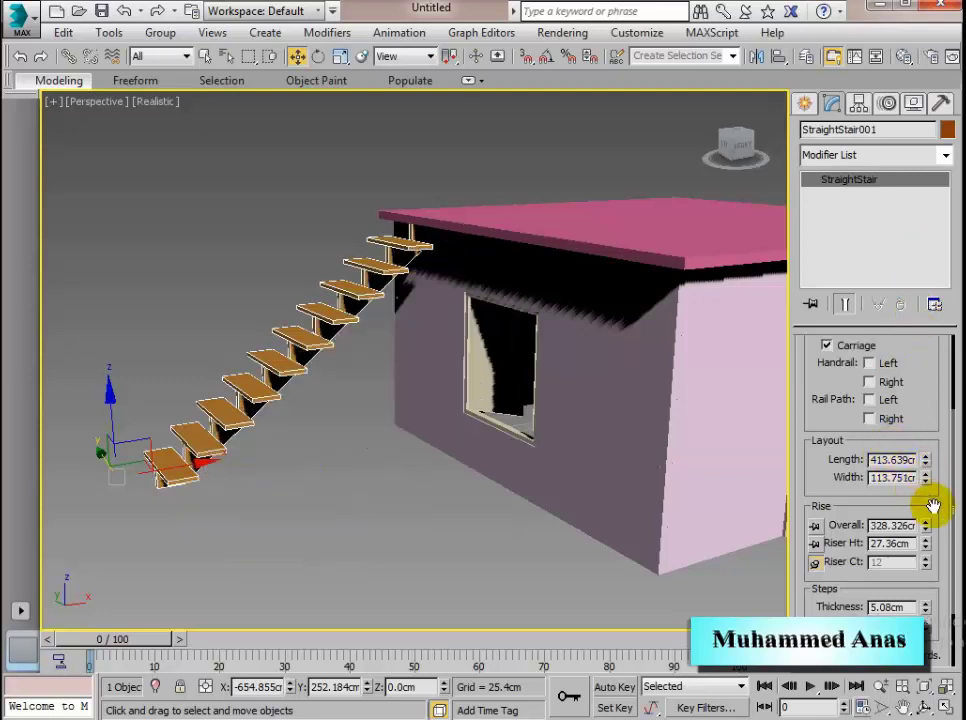
scroll(932, 505, "down", 3)
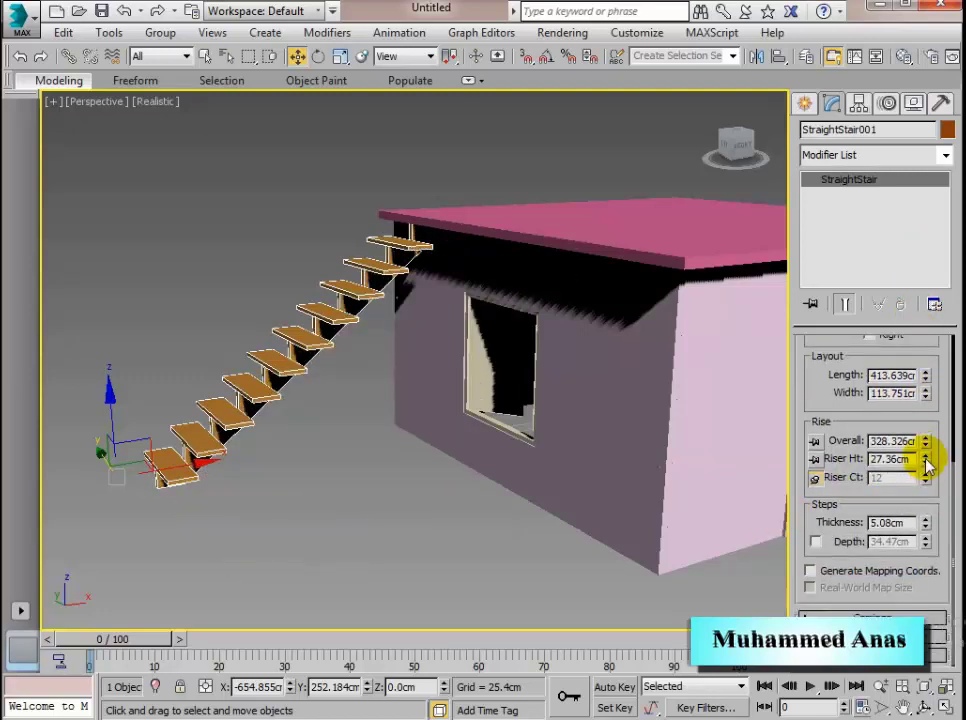
left_click_drag(927, 465, 944, 574)
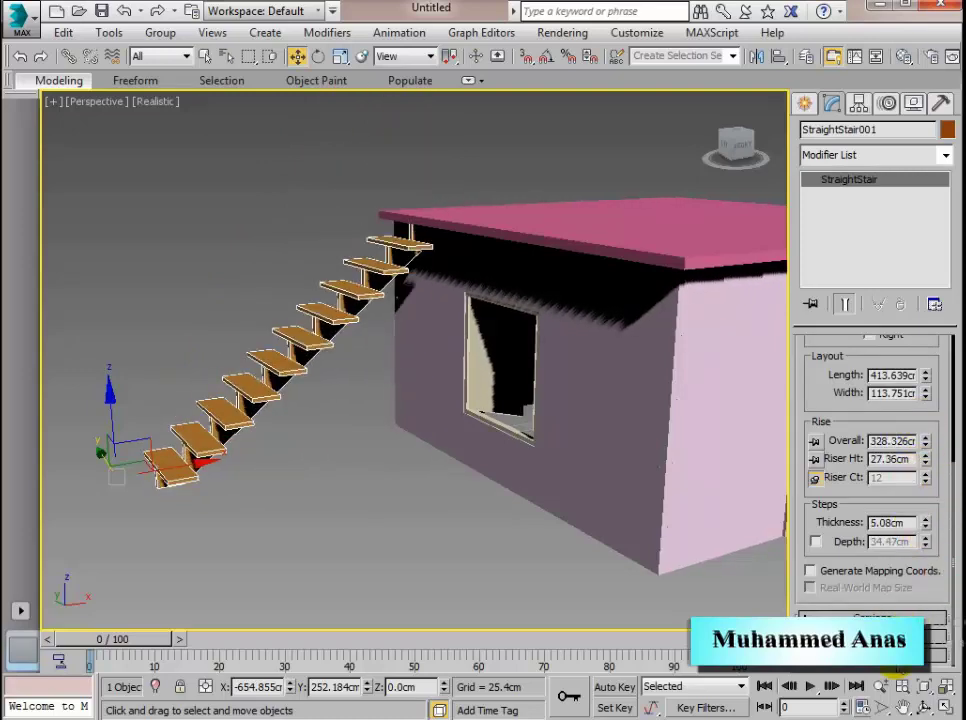
Examine the straight staircase's Carriage depth and width settings, and close them again
left_click(912, 616)
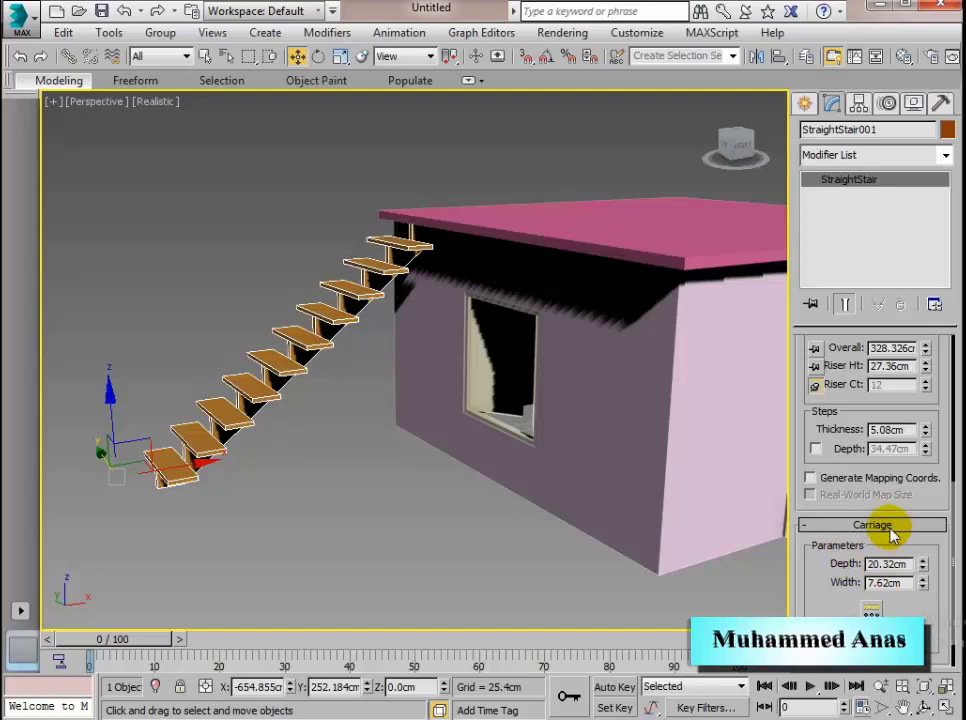
left_click_drag(923, 603, 933, 519)
left_click(905, 483)
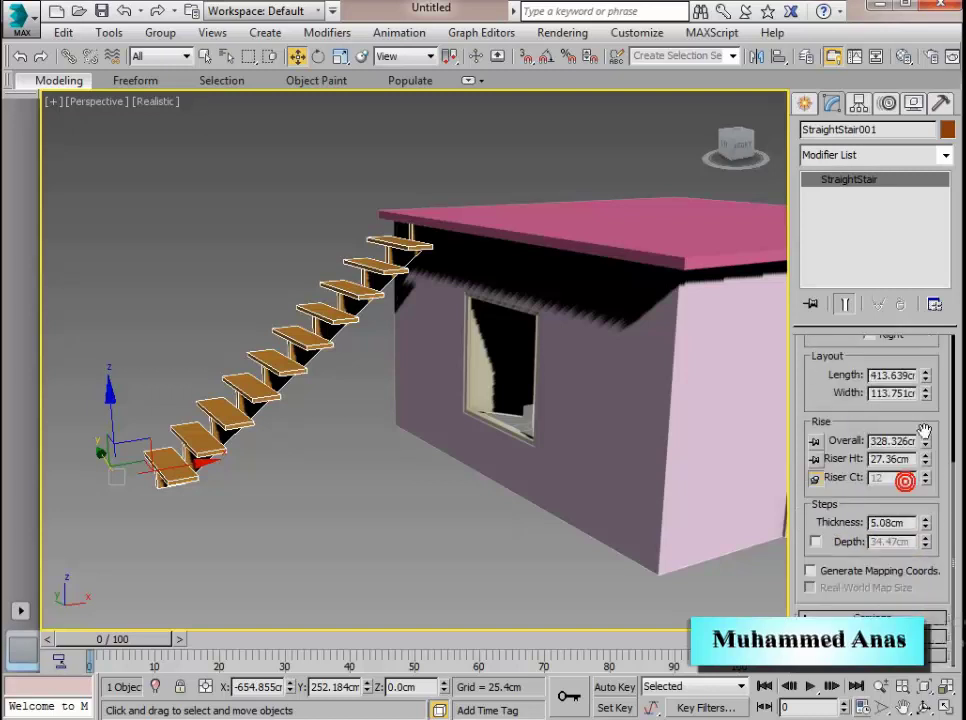
scroll(946, 376, "up", 3)
Create an L-Type Stair outside the window wall in the Top view, with flights about 168 and 96 cm long, rising to the roof
left_click(806, 107)
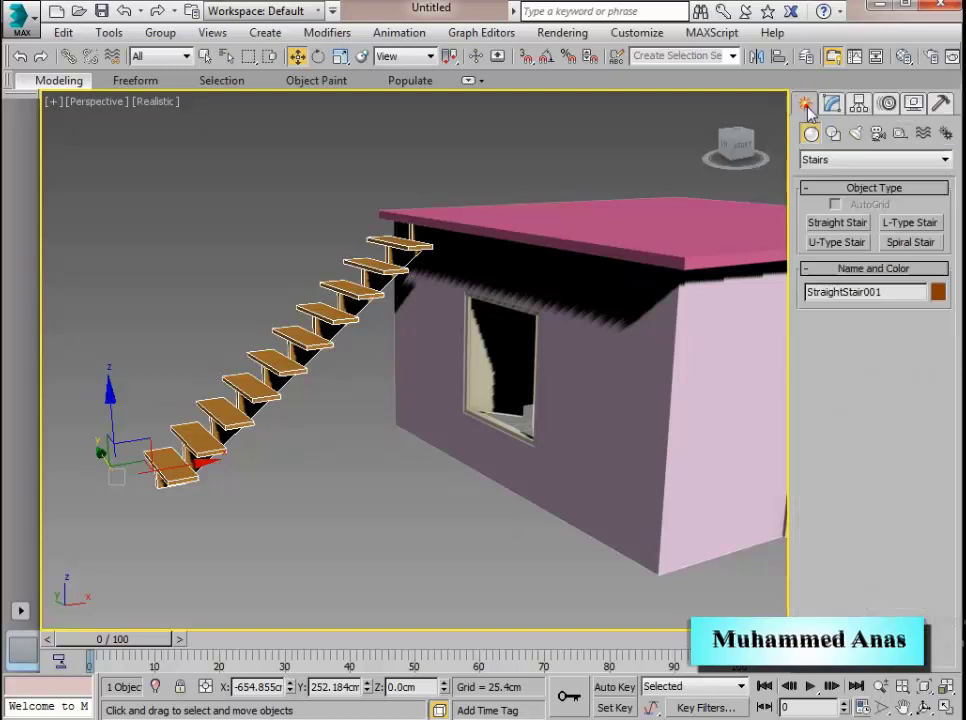
key("alt+w")
left_click(922, 225)
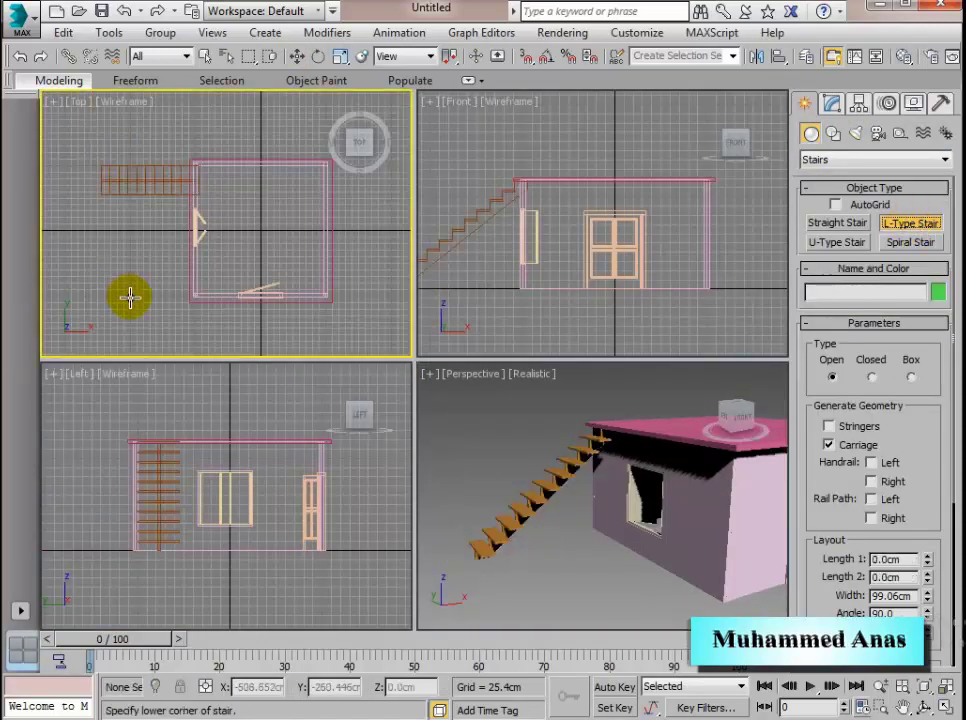
left_click_drag(130, 298, 130, 231)
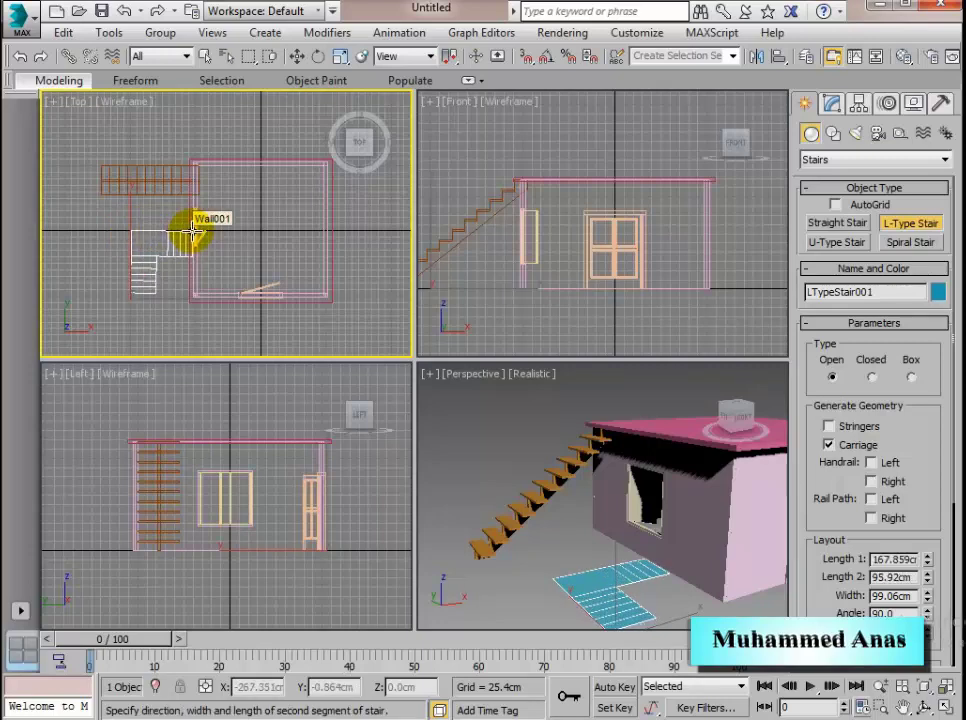
left_click(193, 232)
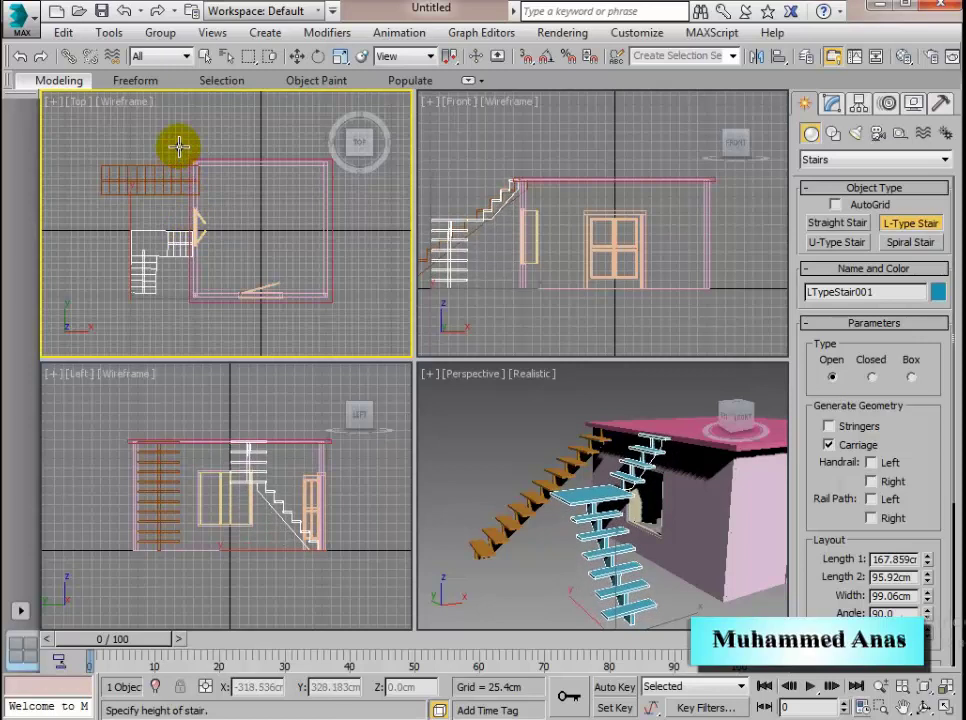
left_click(179, 147)
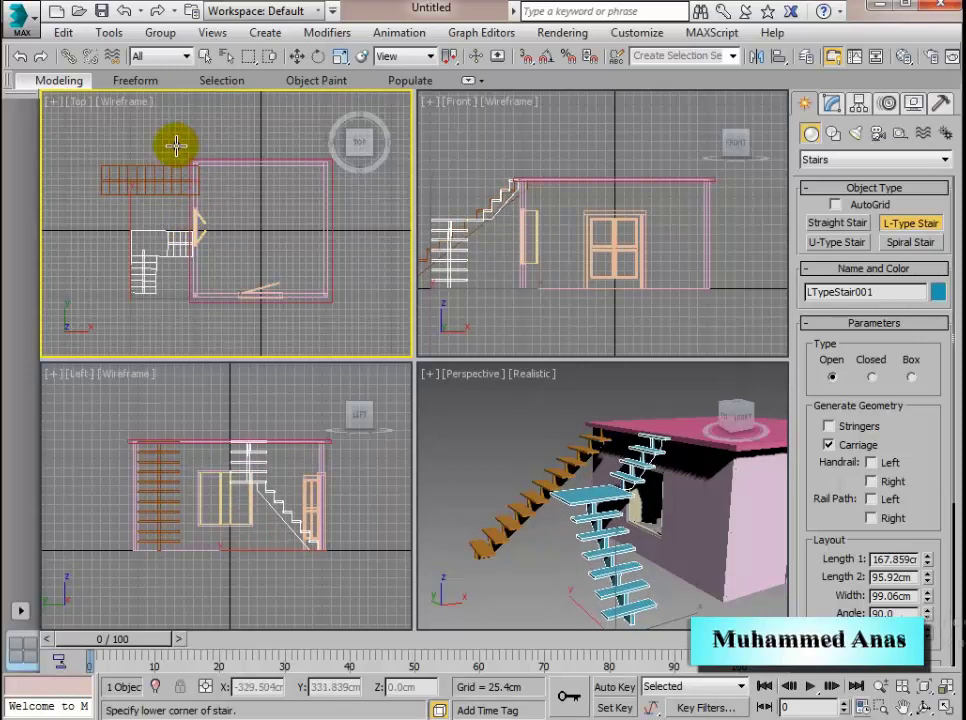
Try the Closed type and the Box type on the L-Type stair, viewing it from the window side in Perspective
middle_click_drag(712, 612, 670, 578)
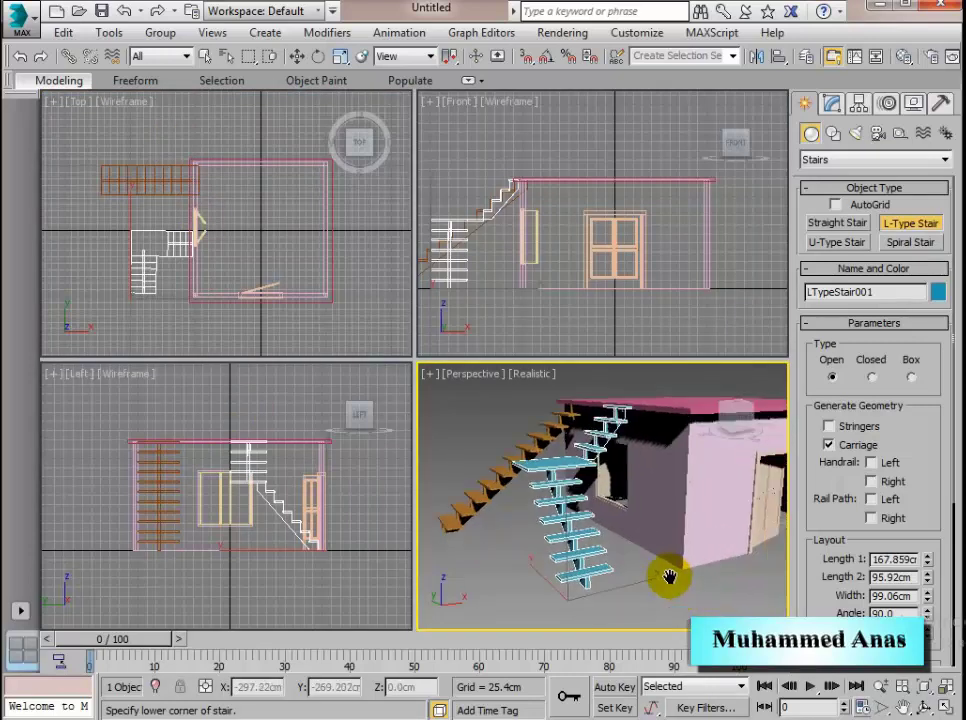
left_click(924, 708)
left_click_drag(626, 546, 671, 567)
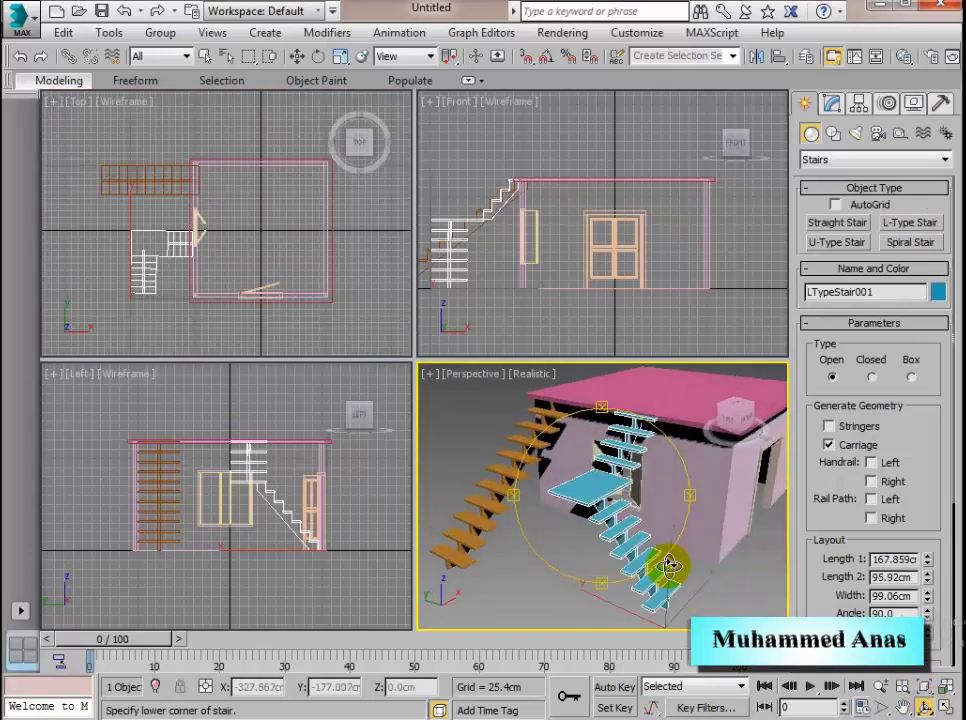
left_click(871, 377)
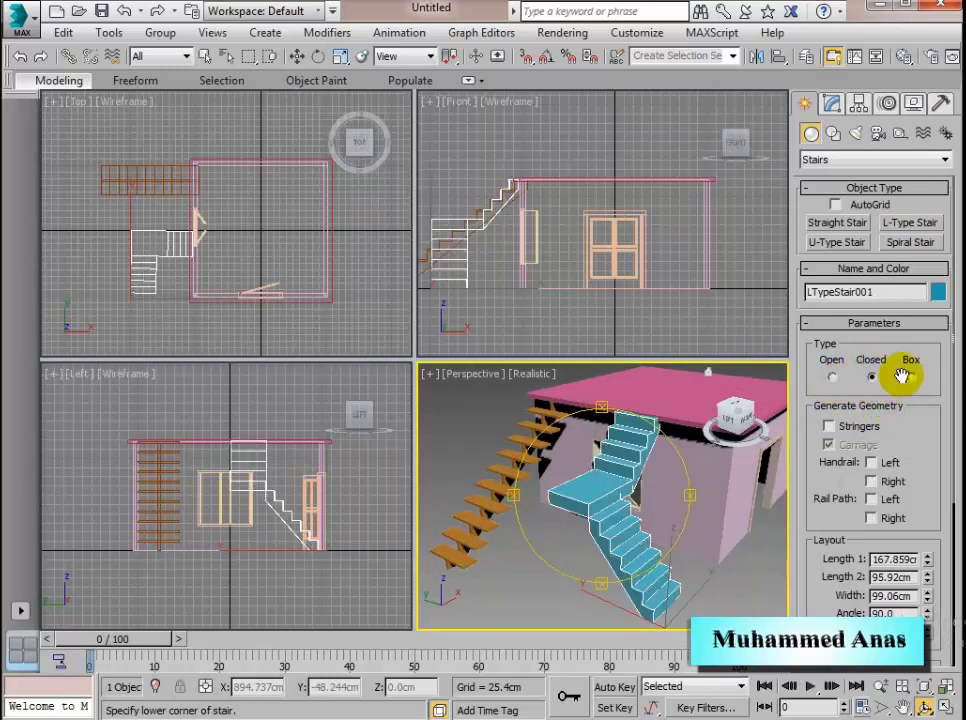
left_click(911, 378)
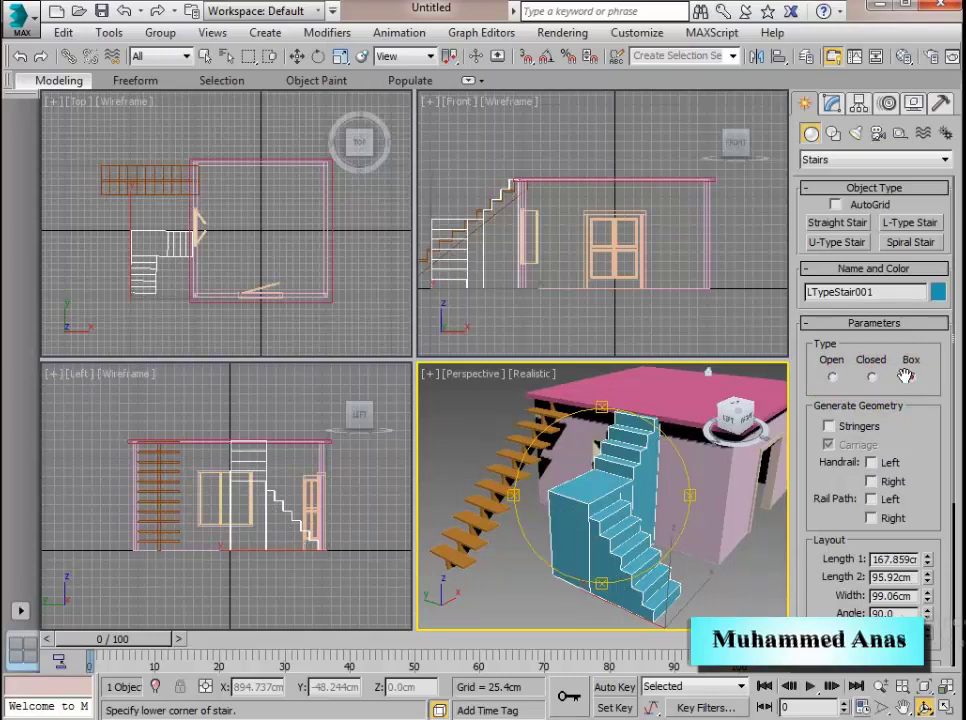
Go through the L-Type stair's layout and rise parameters and try a different Angle between its flights
left_click_drag(916, 459, 837, 383)
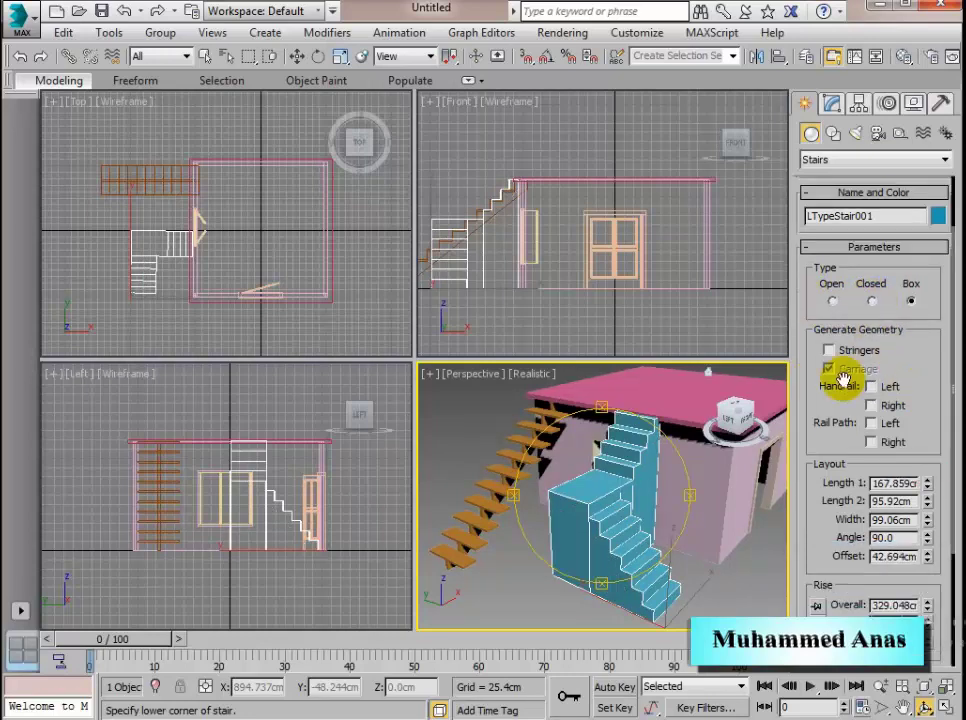
left_click_drag(936, 443, 943, 291)
left_click(942, 445)
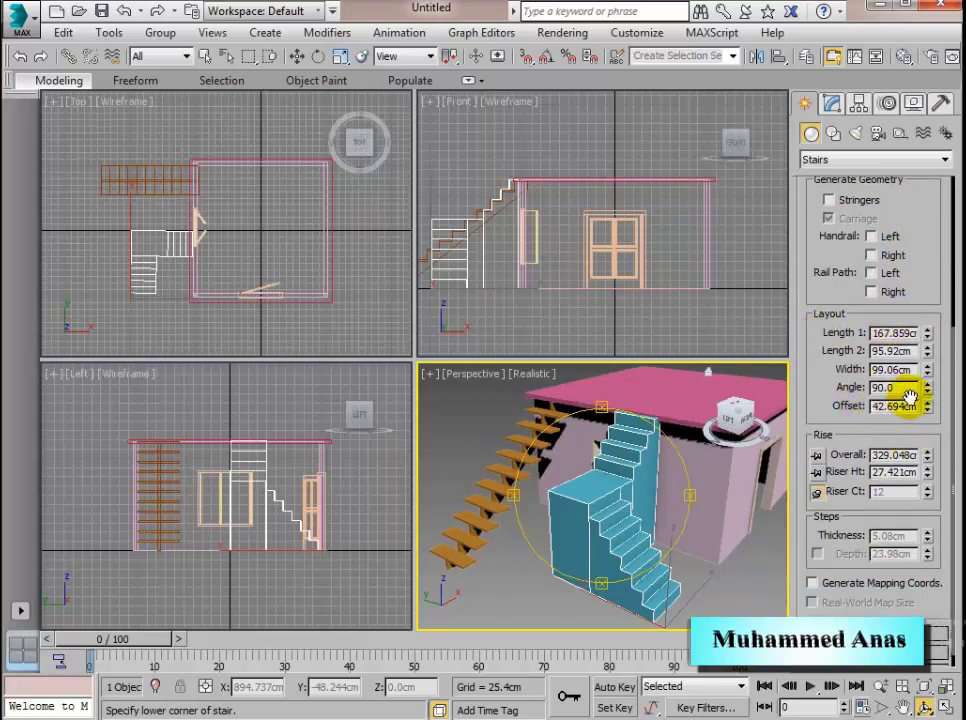
left_click_drag(928, 390, 941, 336)
left_click_drag(939, 303, 934, 610)
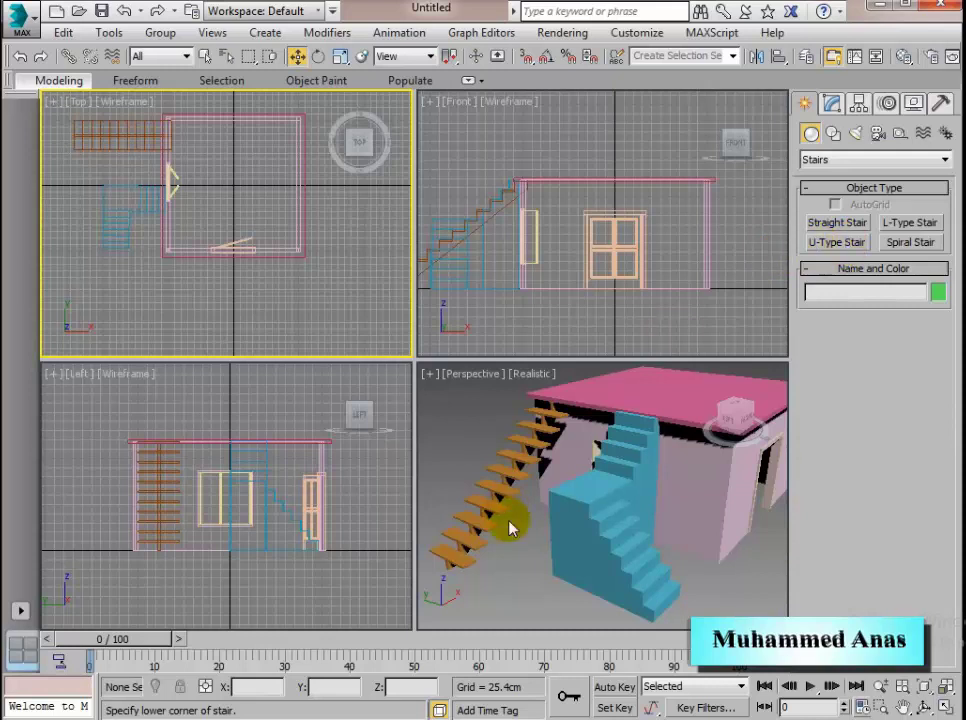
Replace the L-Type stair with an open U-Type Stair about 340 cm long and 86 cm wide, shifted about 30 cm in X against the room
left_click(603, 508)
key("Delete")
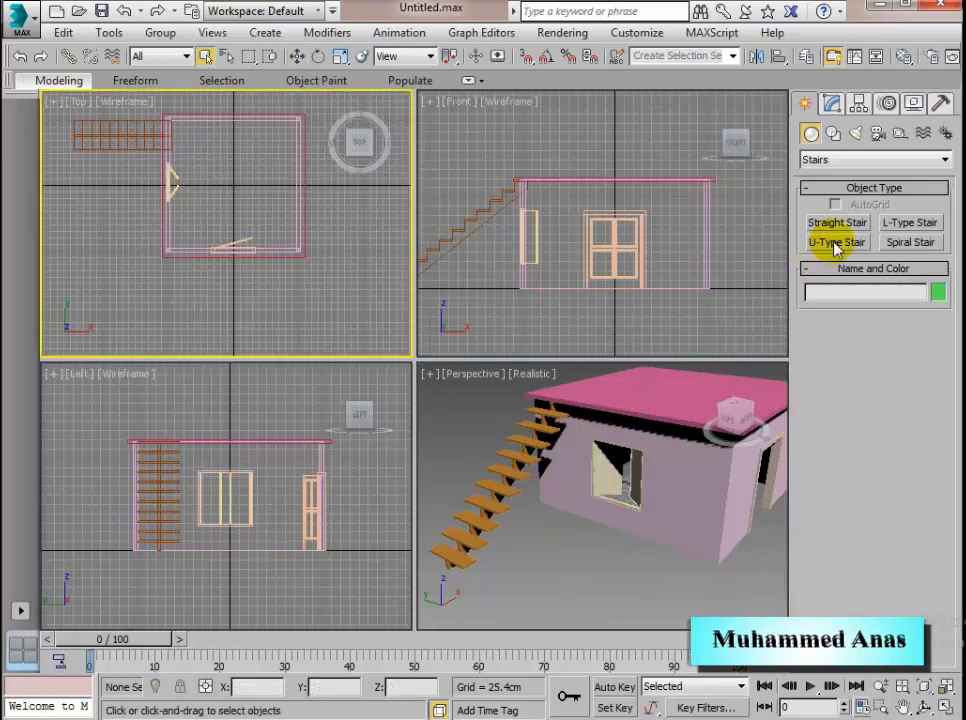
left_click(835, 243)
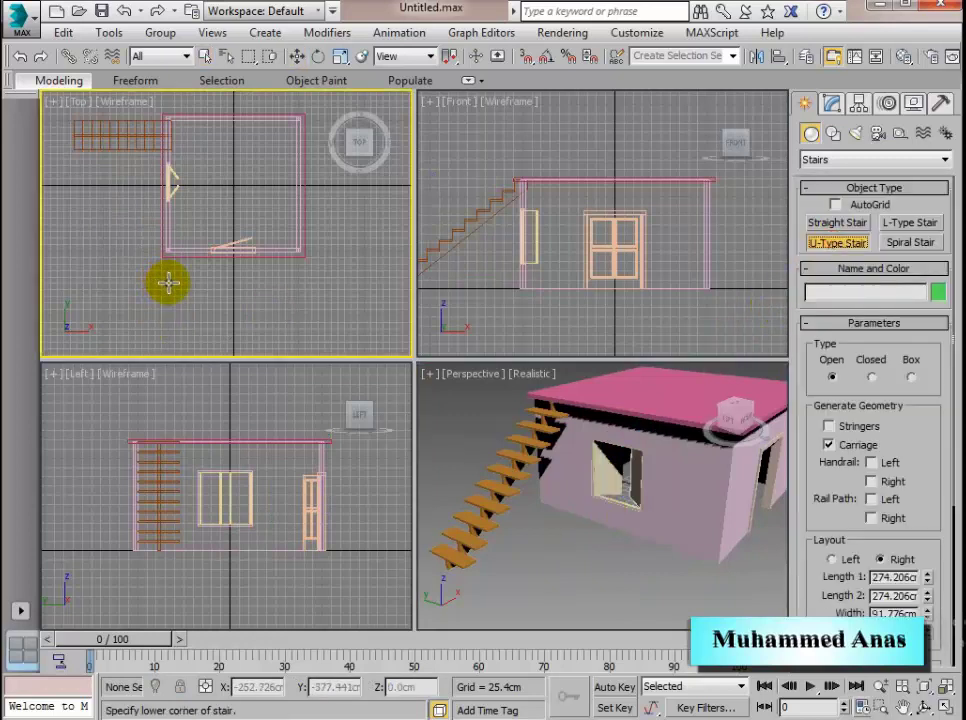
left_click_drag(167, 281, 95, 281)
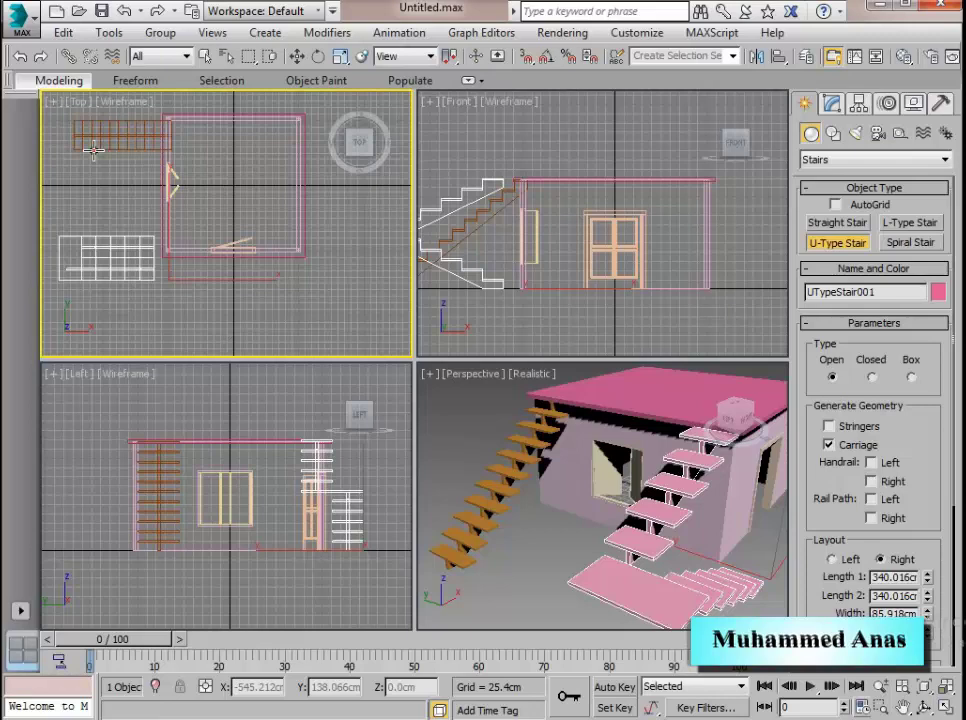
right_click(222, 280)
left_click_drag(222, 280, 230, 276)
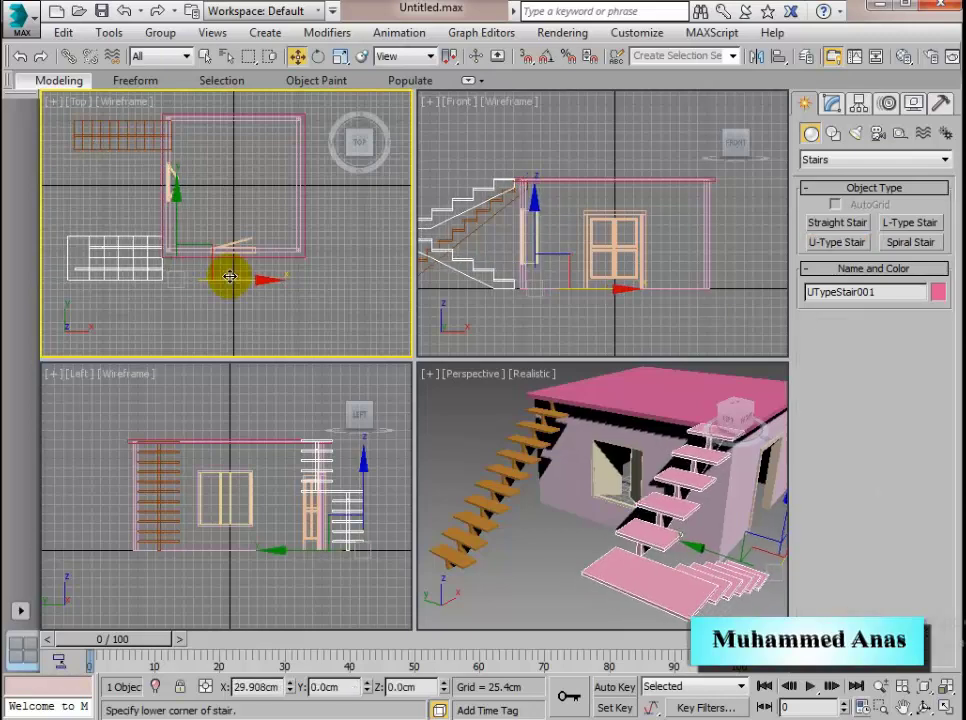
Try the Closed and Box types on the U-Type stair in a maximized Perspective view, ending on Closed, and inspect it from the front
key("ctrl+r")
left_click_drag(675, 513, 790, 608)
left_click(946, 706)
left_click(833, 103)
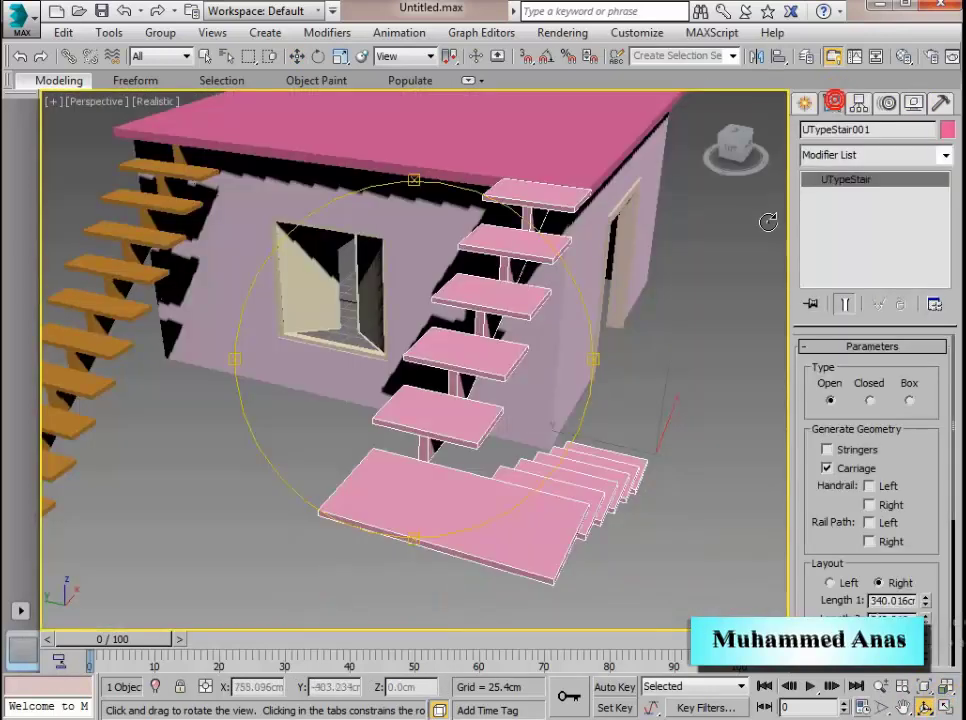
left_click(871, 401)
left_click(910, 401)
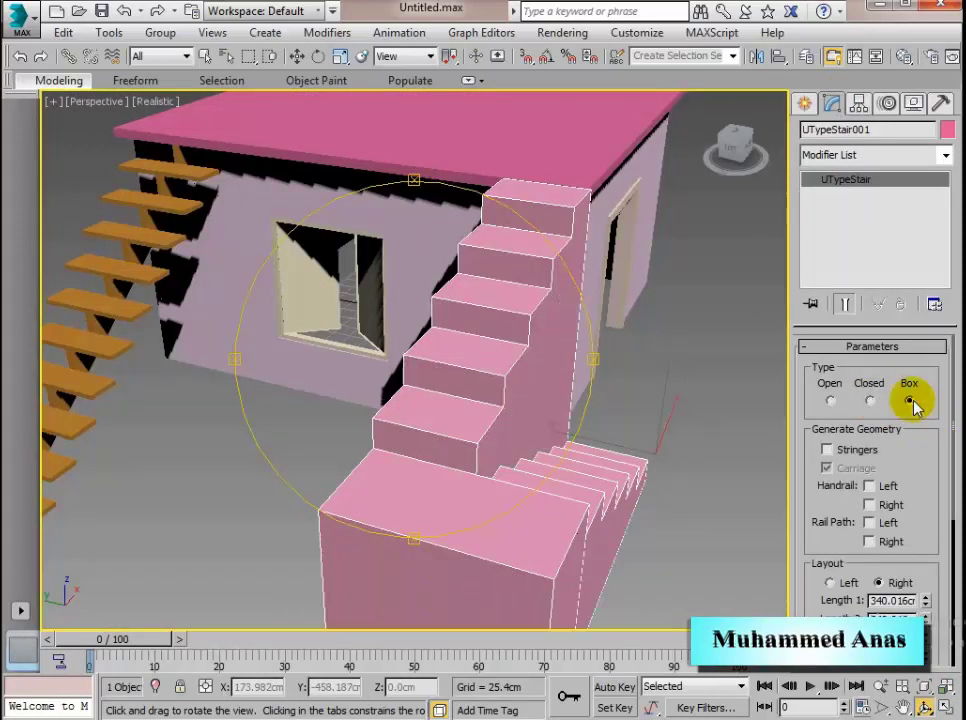
left_click(869, 401)
scroll(915, 455, "down", 1)
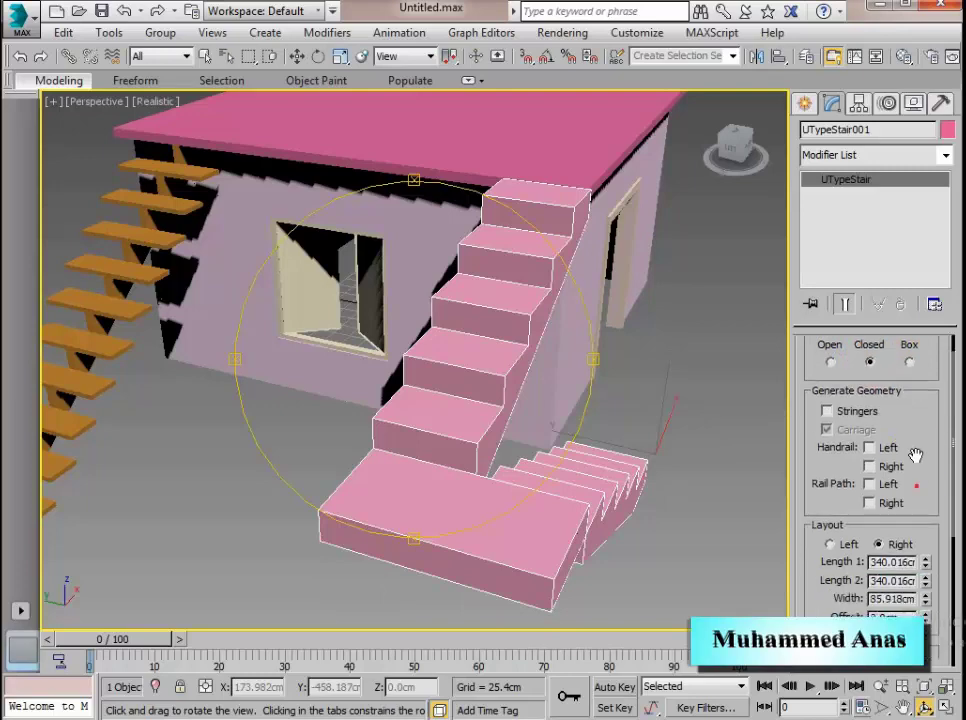
left_click_drag(915, 455, 914, 384)
left_click_drag(934, 452, 940, 553)
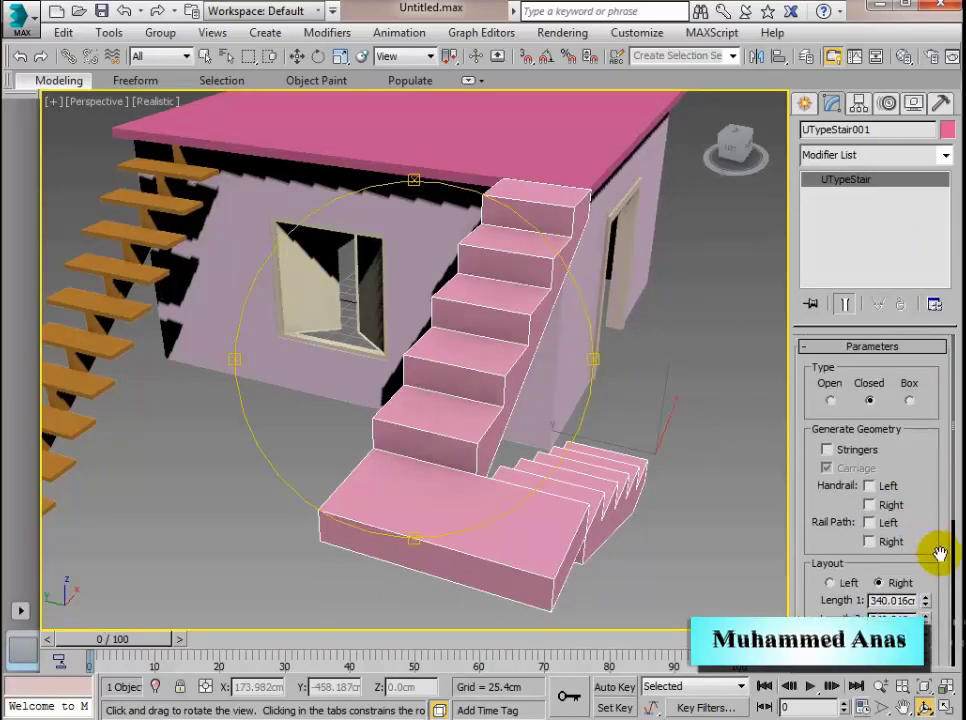
left_click_drag(459, 382, 358, 369)
scroll(462, 385, "down", 3)
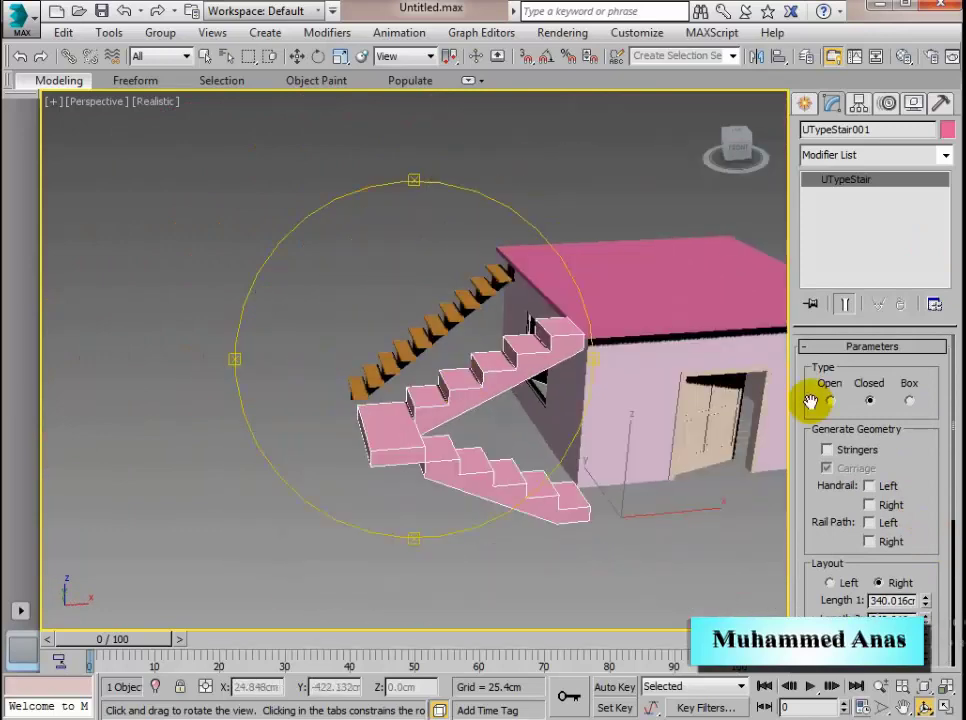
Delete the U-Type stair and restore the four-viewport layout
left_click(804, 103)
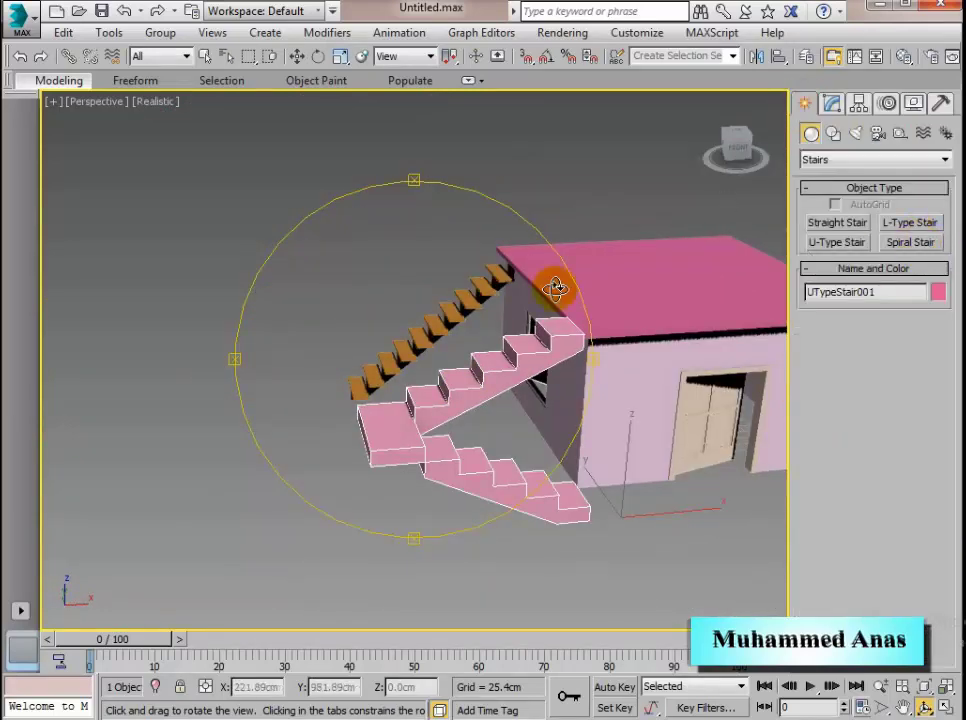
key("Delete")
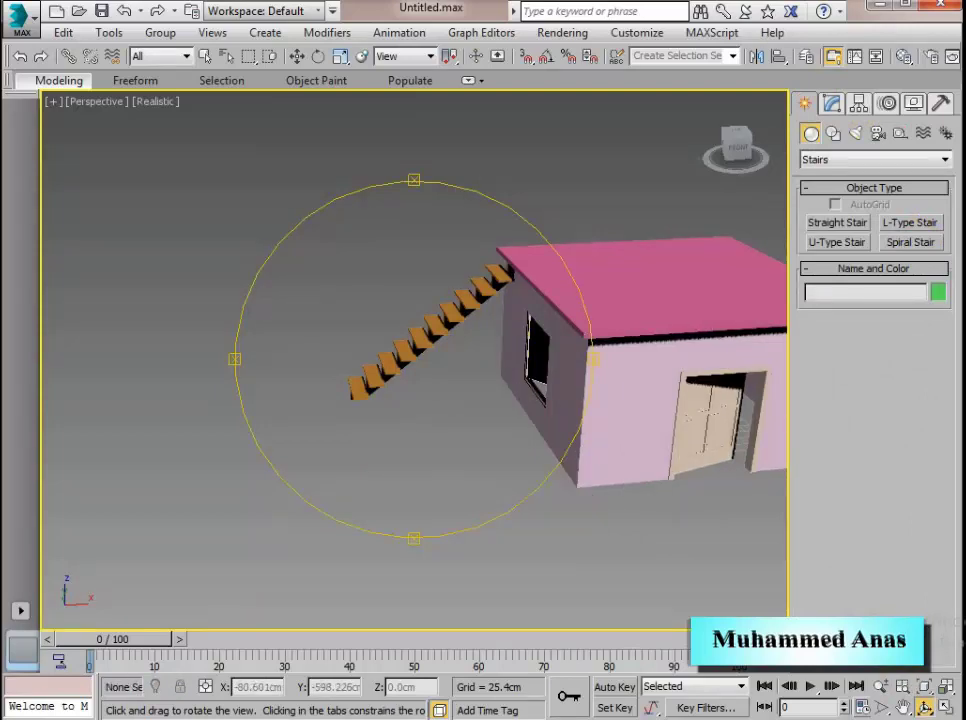
key("alt+w")
Create an open Spiral Stair with a radius of about 90 cm and a height of about 347 cm outside the room's front corner
left_click(910, 243)
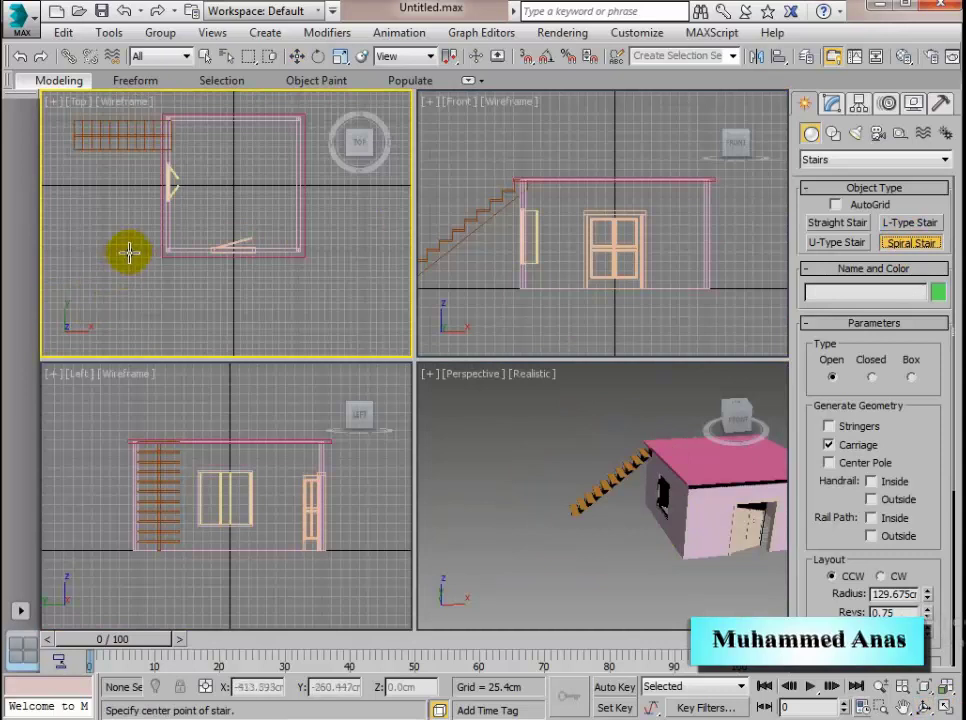
left_click_drag(138, 250, 160, 259)
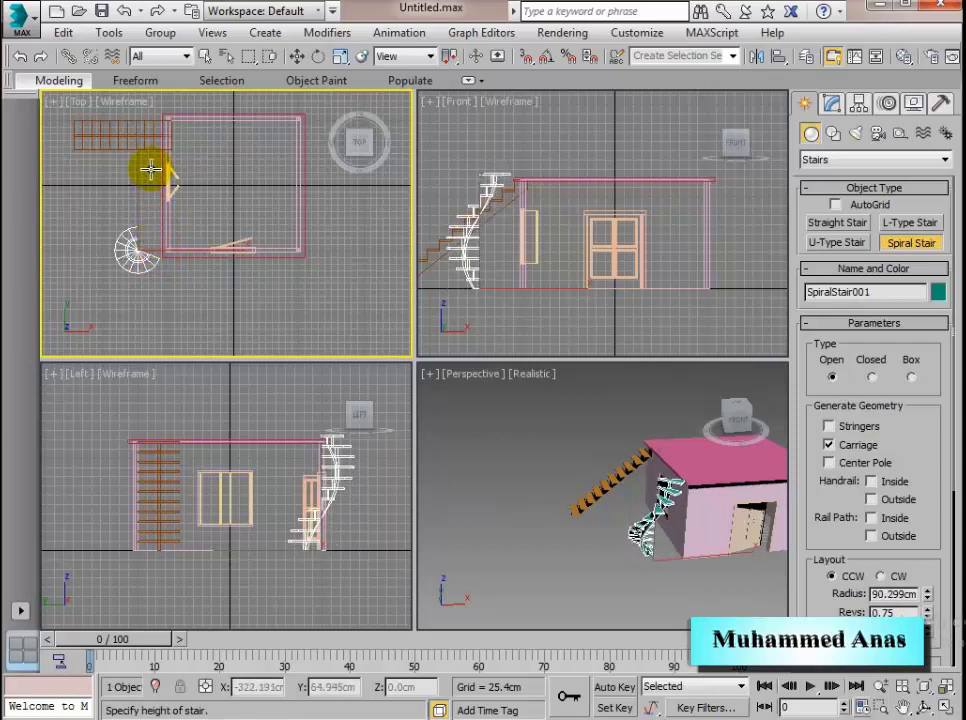
left_click(170, 216)
Enlarge the spiral stair to a radius of about 152 cm, 0.8 revolutions and a width of about 115 cm
right_click(632, 500)
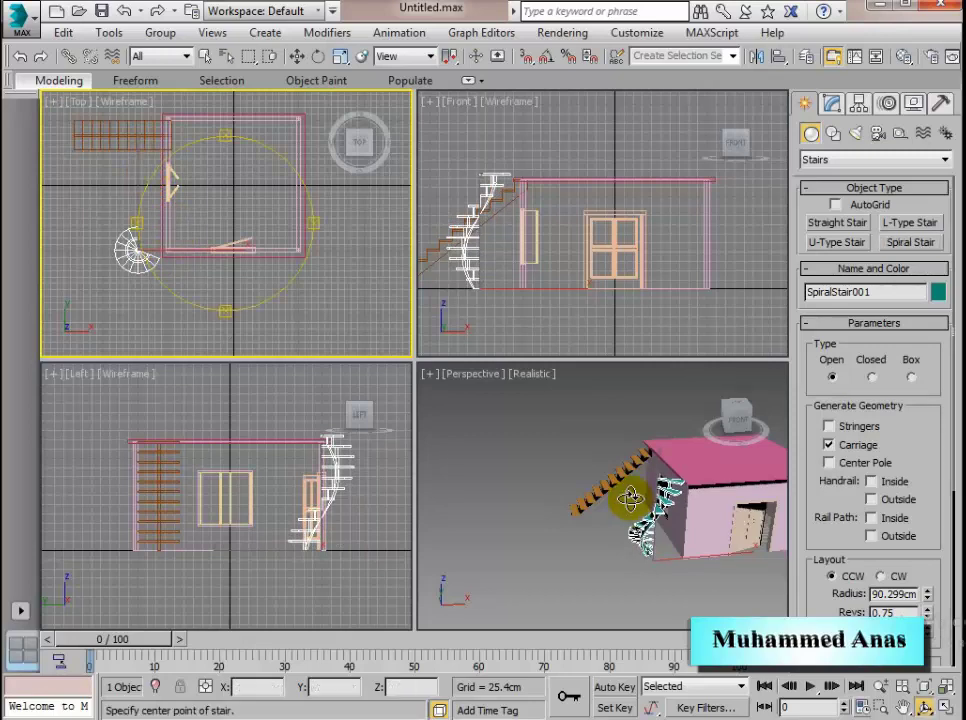
left_click_drag(630, 498, 704, 482)
left_click_drag(621, 470, 593, 502)
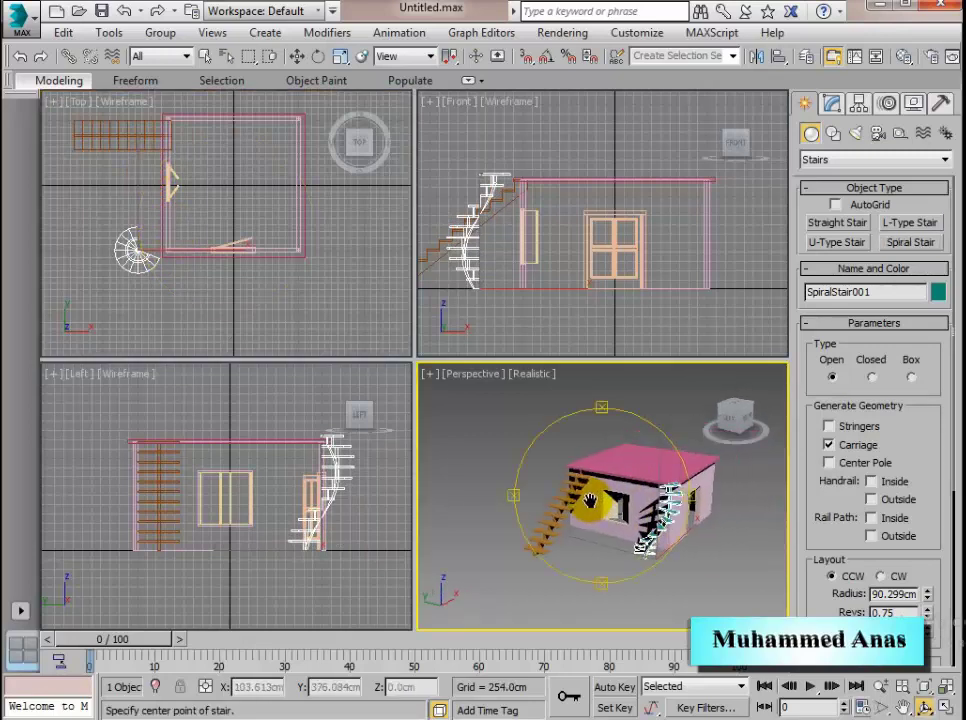
scroll(590, 502, "up", 5)
scroll(579, 500, "down", 5)
middle_click_drag(580, 500, 717, 516, "alt")
scroll(842, 483, "down", 3)
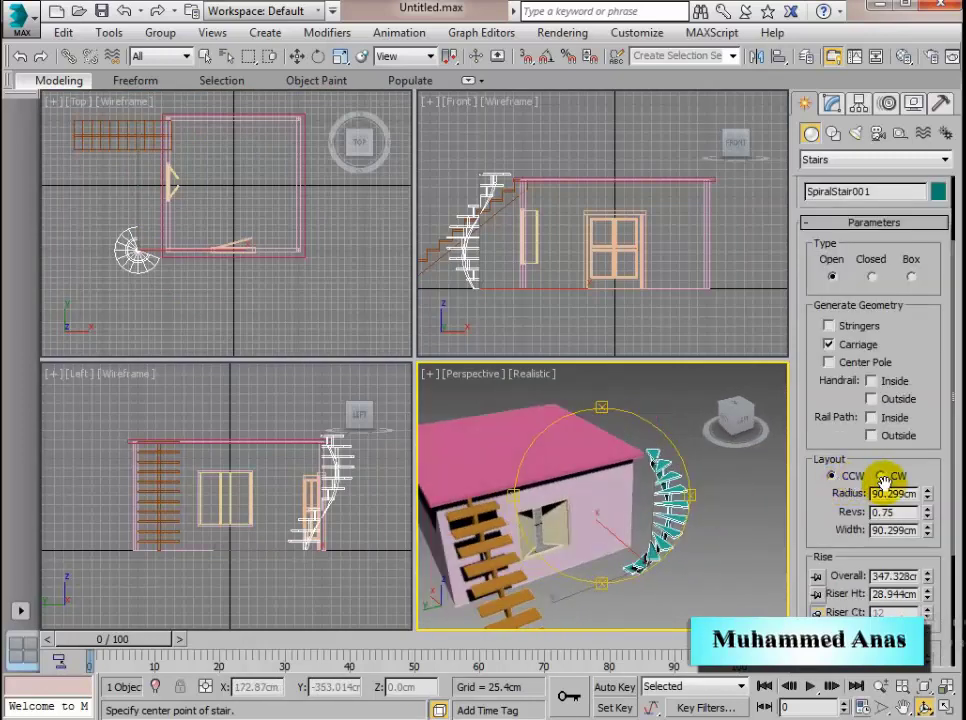
scroll(929, 486, "down", 3)
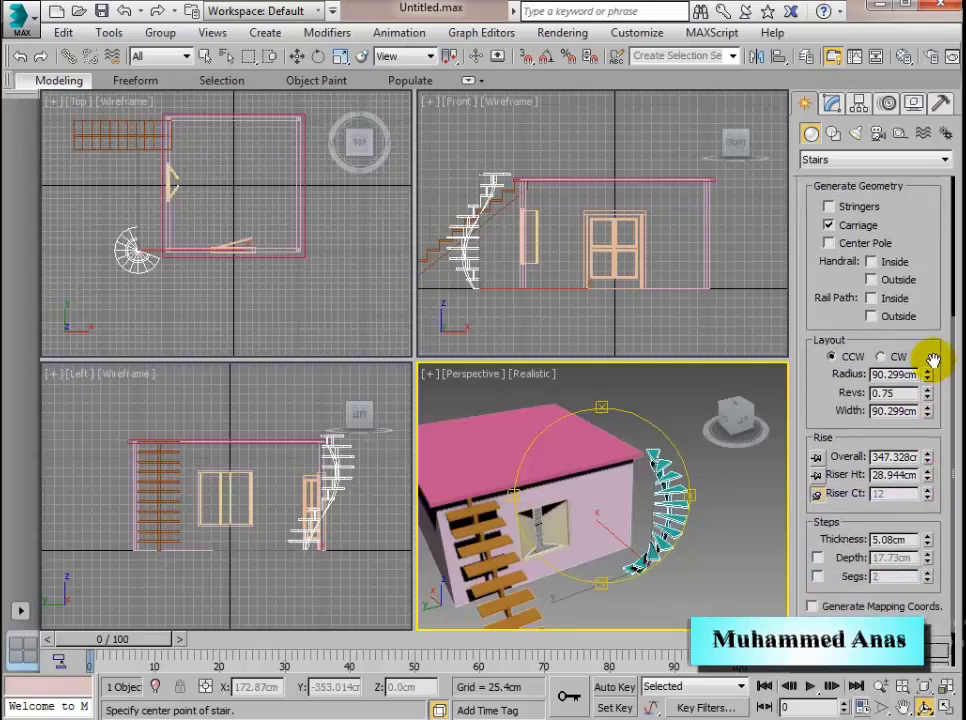
mouse_move(928, 380)
left_mouse_down()
mouse_move(938, 298)
mouse_move(923, 368)
mouse_move(928, 397)
mouse_move(908, 293)
mouse_move(923, 267)
mouse_move(934, 308)
mouse_move(934, 291)
mouse_move(927, 396)
mouse_move(929, 384)
left_mouse_up()
scroll(945, 568, "up", 3)
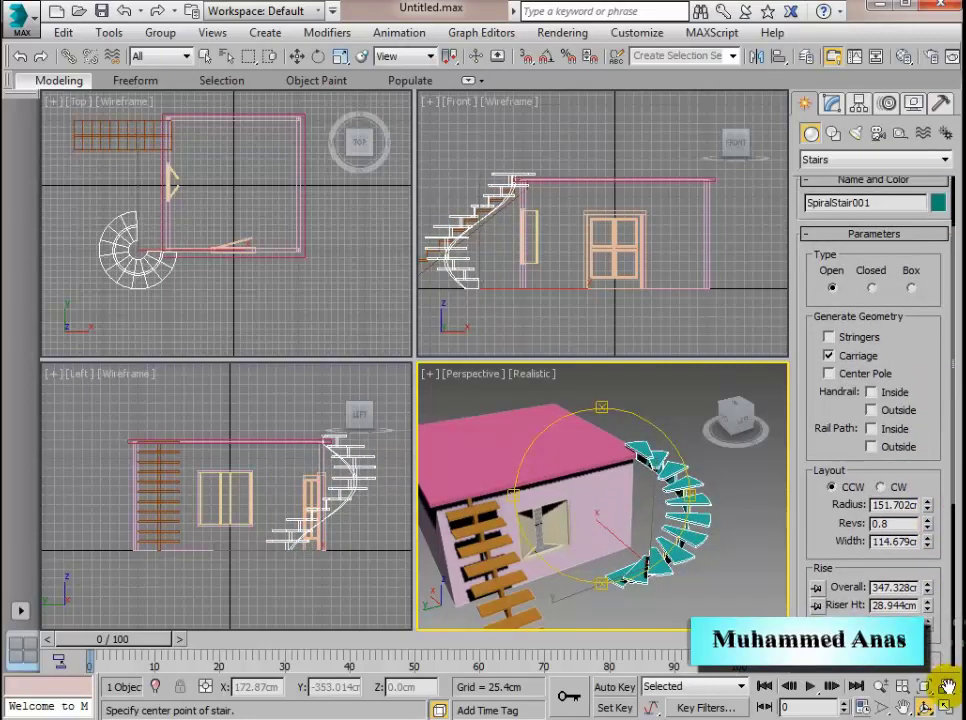
Add a Center Pole to the spiral stair and reduce the pole's radius to about 11 cm
left_click(828, 382)
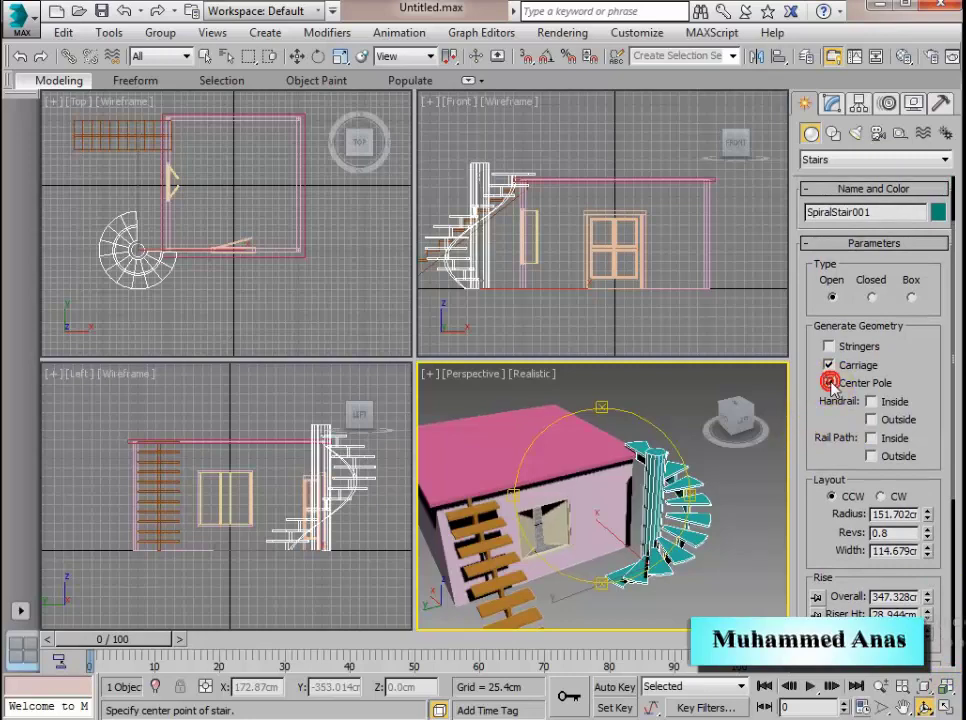
left_click_drag(931, 490, 895, 205)
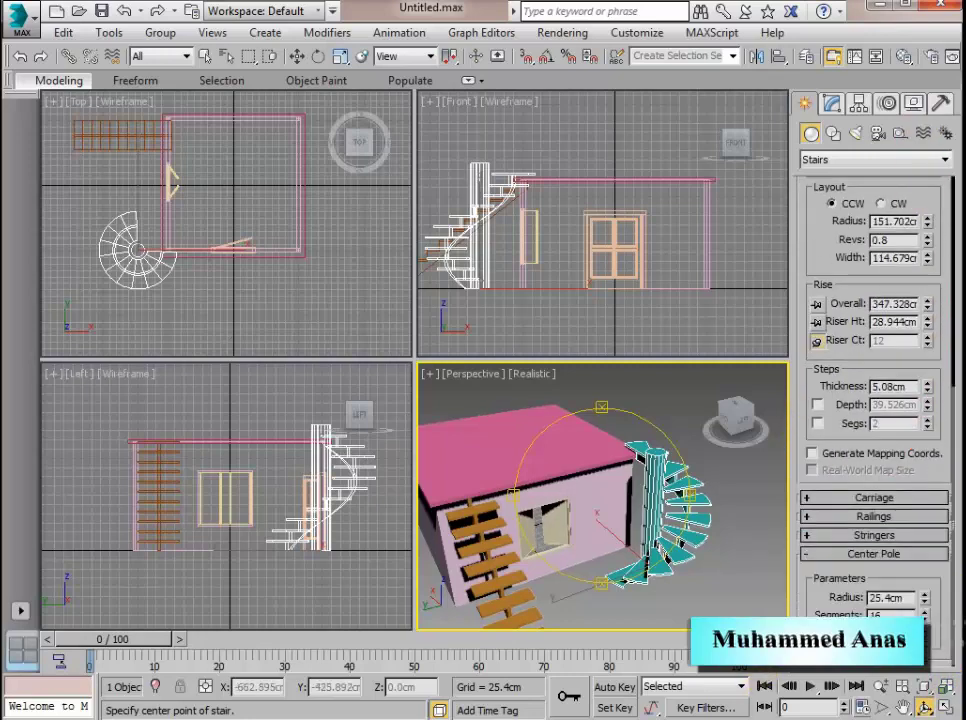
left_click_drag(918, 597, 930, 645)
left_click(926, 603)
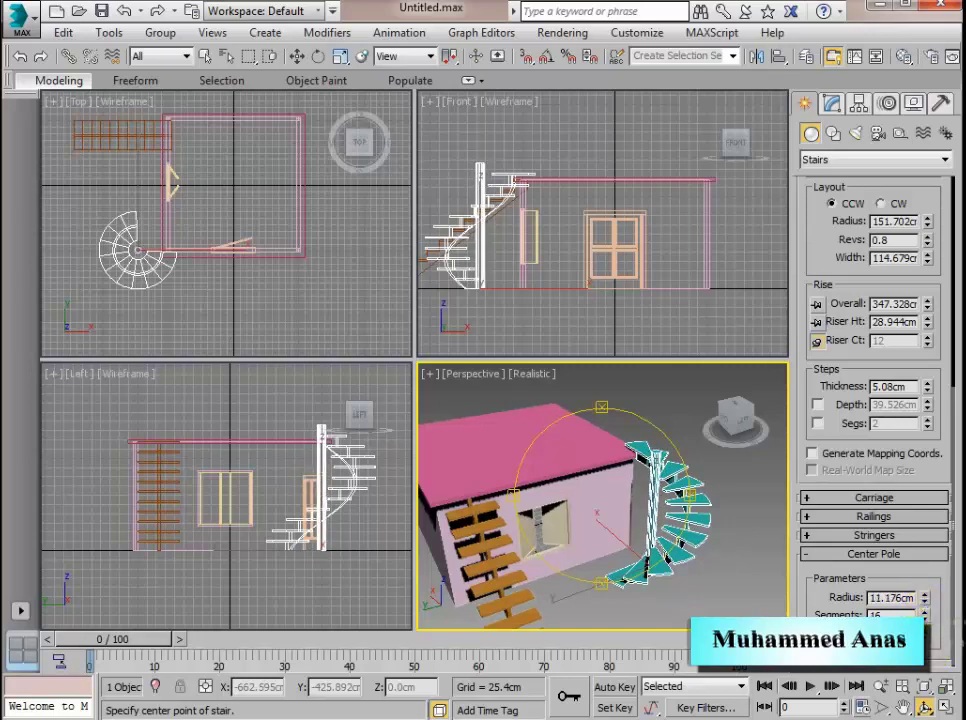
left_click_drag(943, 310, 949, 598)
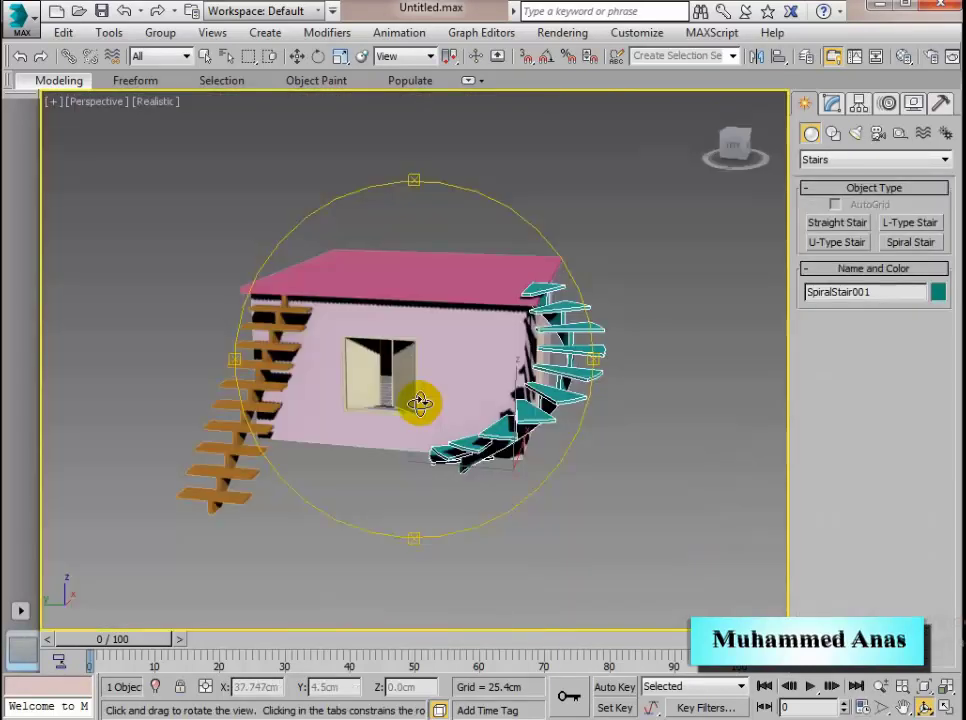
Look at the spiral stair from the door side, delete it and restore the four-viewport layout
left_click_drag(418, 405, 322, 399)
key("Delete")
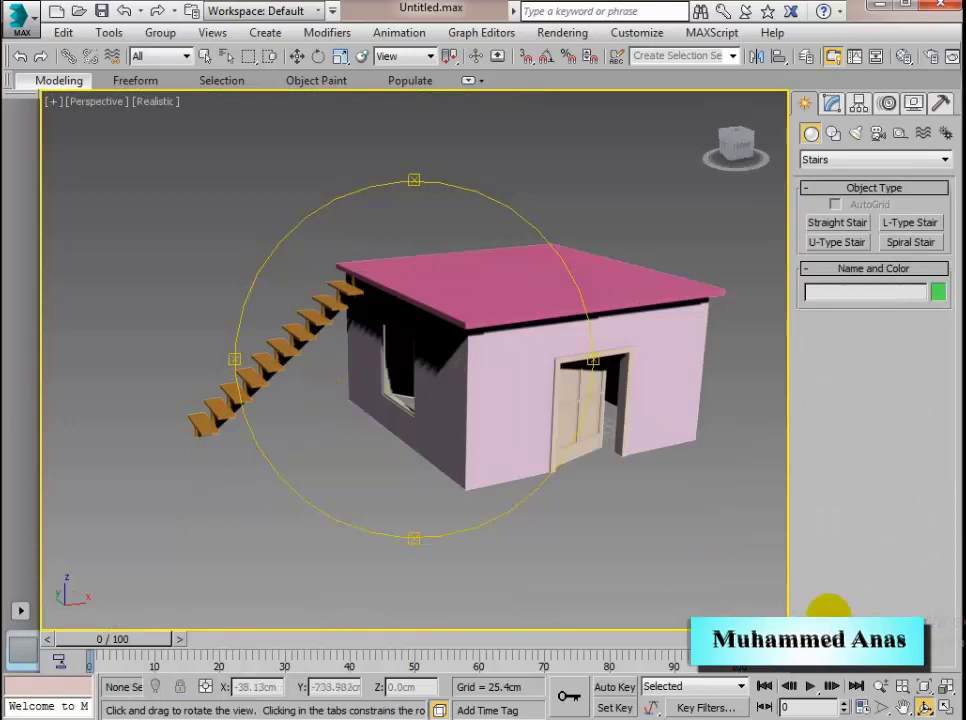
key("alt+w")
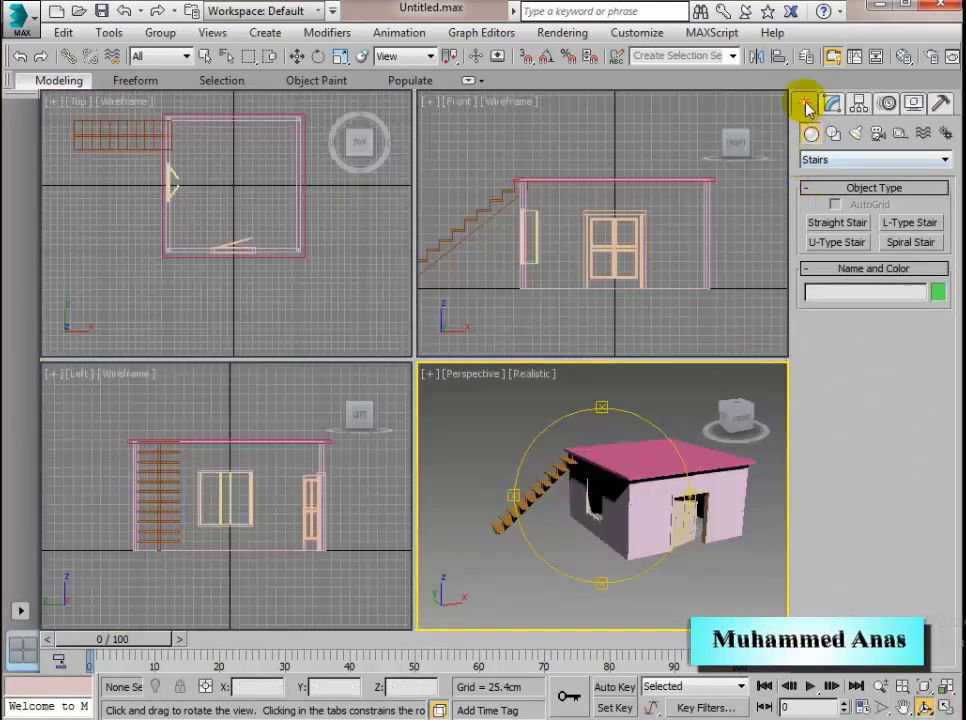
Create a foundation Box about 589 by 589 cm in the Top view around the room, extending about 62 cm downward
left_click(820, 159)
left_click(830, 175)
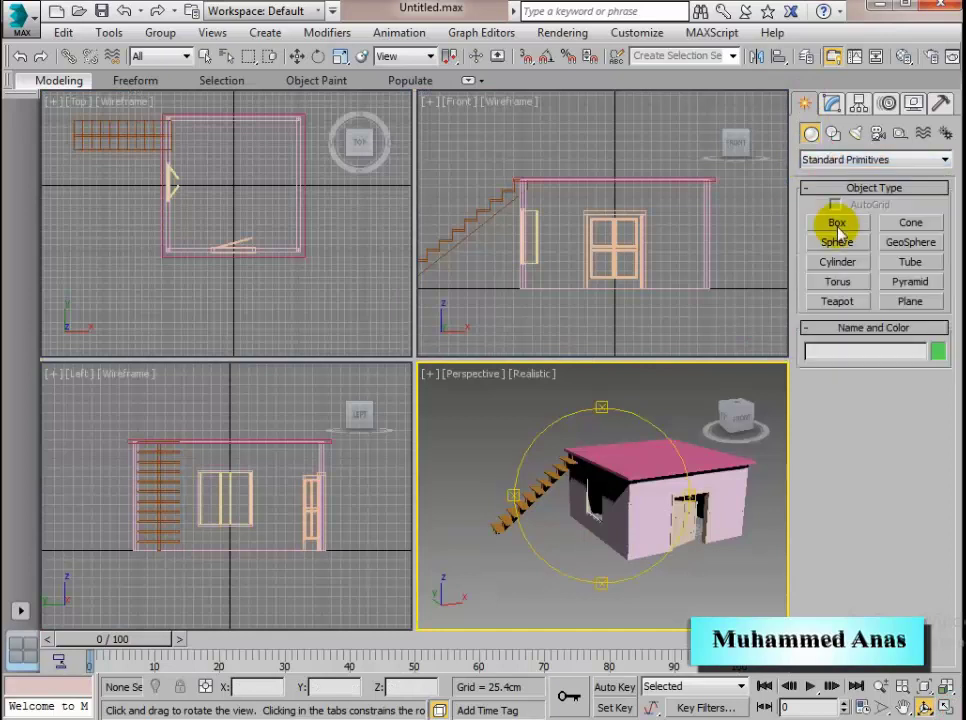
left_click(837, 222)
left_click_drag(160, 110, 308, 260)
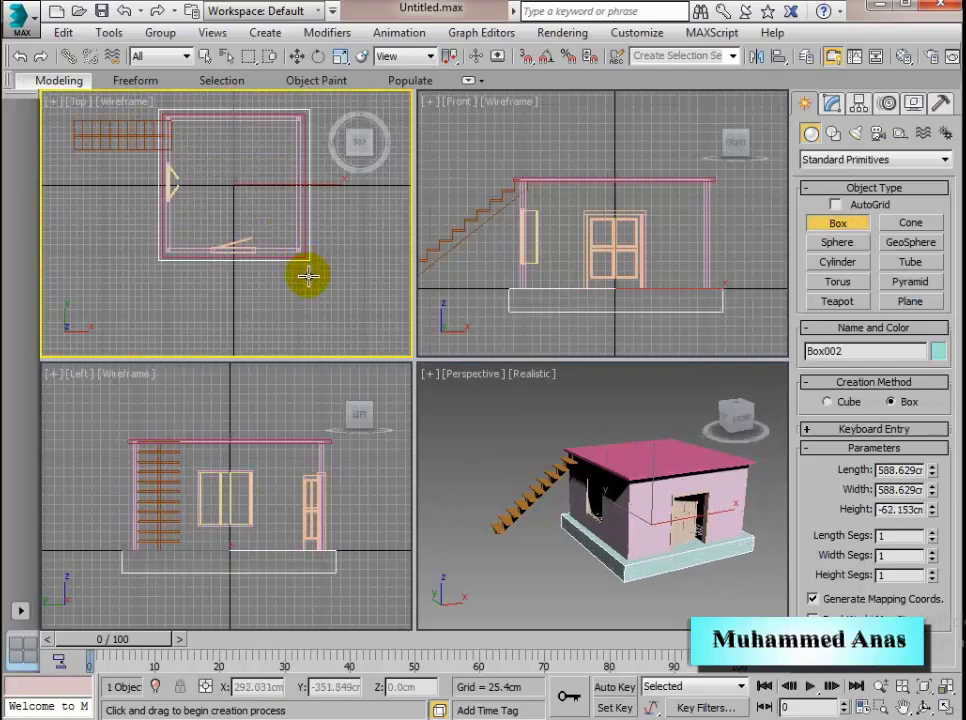
Create a ground Plane about 2120 cm long and 2440 cm wide around the house in the Top view and view it in Perspective
left_click(910, 301)
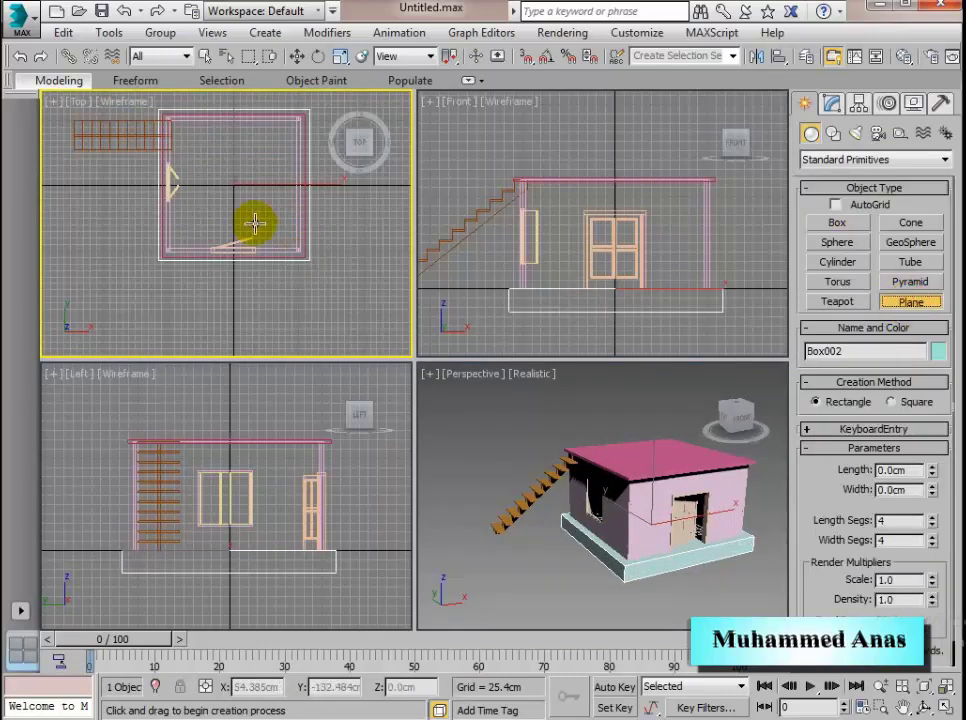
middle_click_drag(168, 184, 172, 241)
scroll(172, 241, "down", 5)
left_click_drag(80, 136, 301, 327)
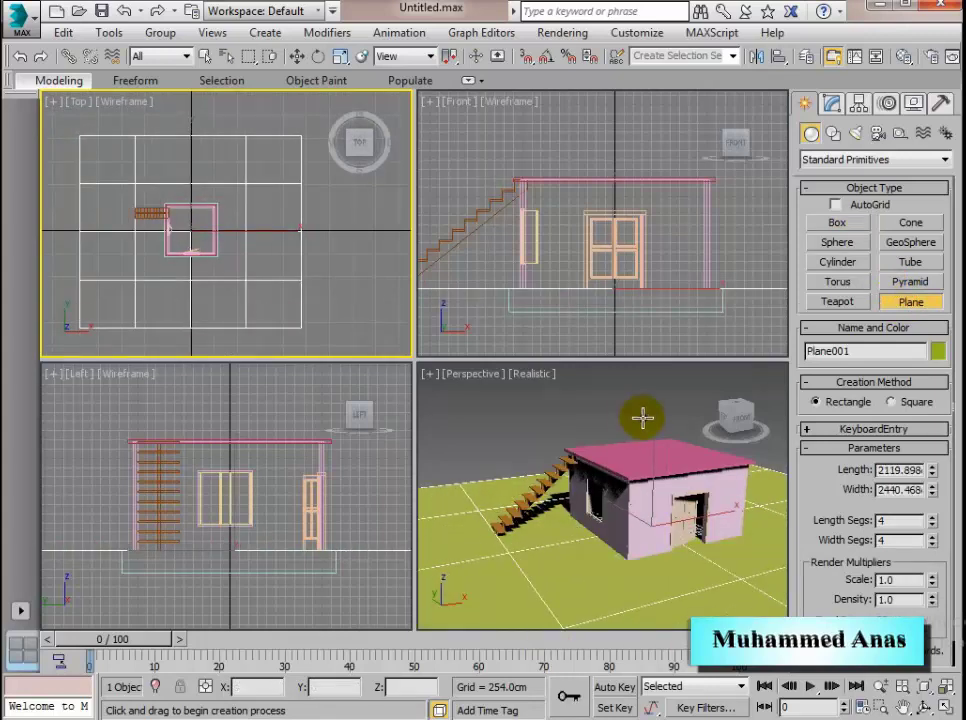
middle_click_drag(642, 416, 708, 372, "alt")
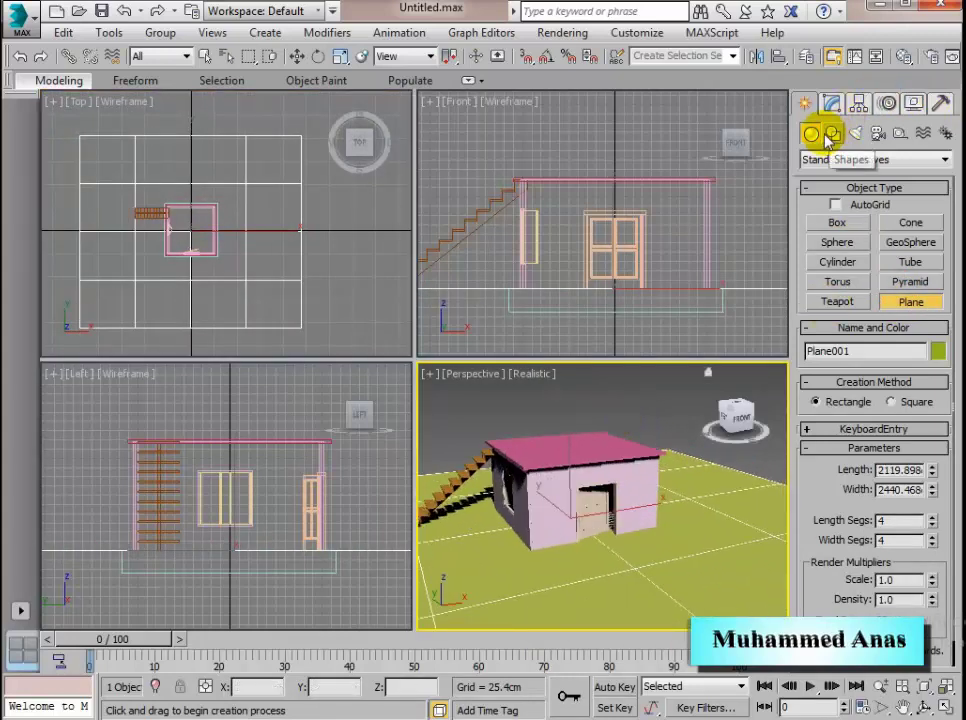
Create an AEC Extended Railing about 920 cm long and 124 cm high in front of the house in the Top view
left_click(845, 160)
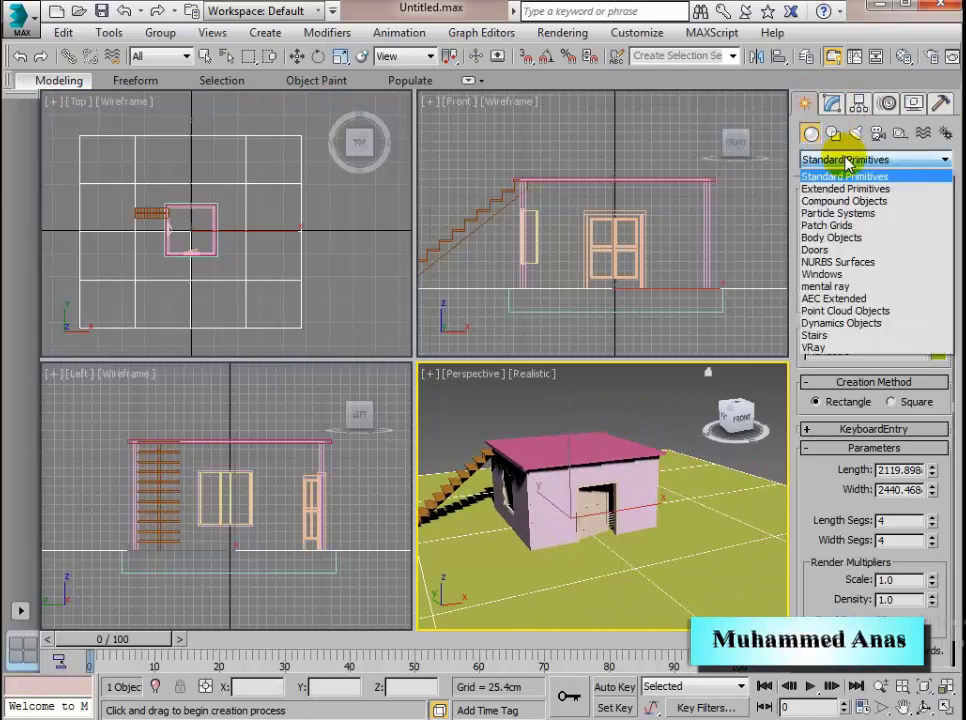
left_click(872, 299)
left_click(911, 222)
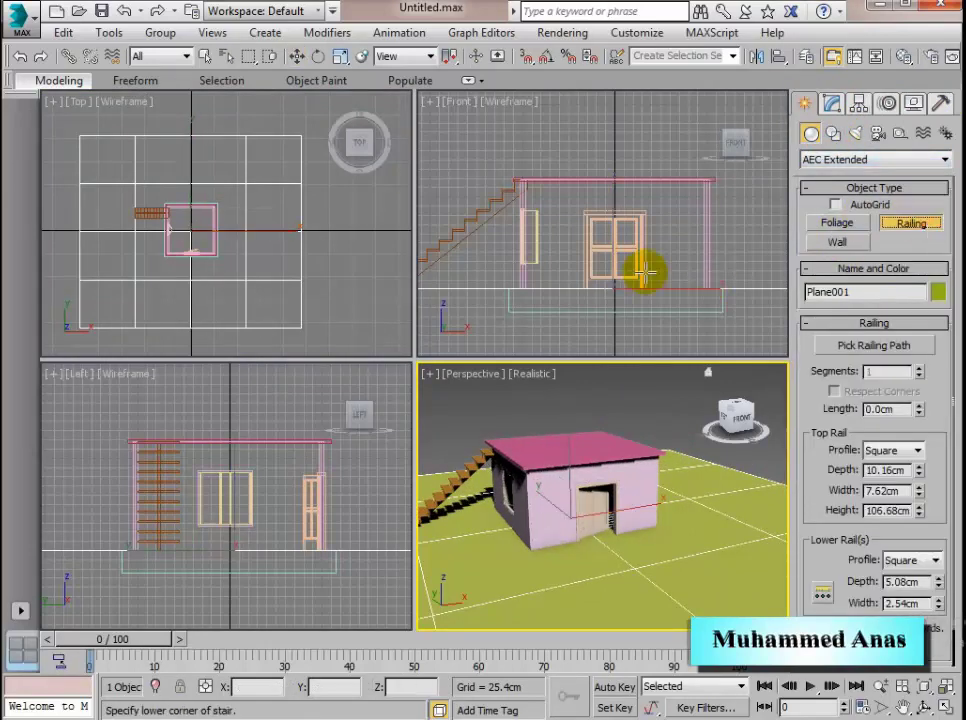
left_click_drag(91, 269, 174, 268)
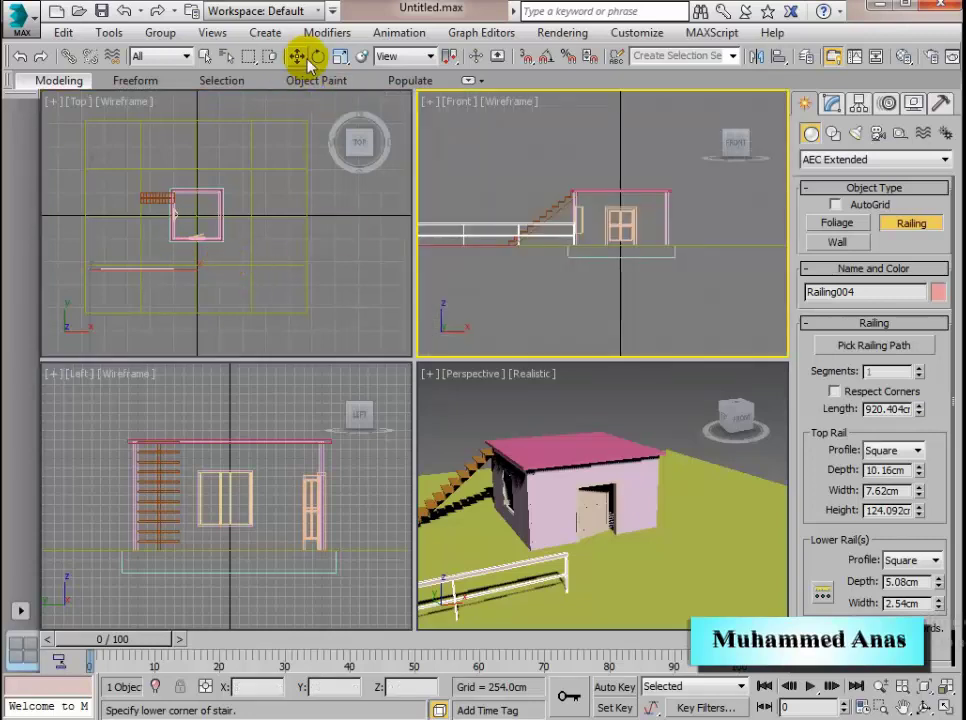
Lower the ground plane to the bottom of the foundation and move the railing down to about -61 cm in Z
left_click(297, 57)
middle_click_drag(614, 252, 675, 276)
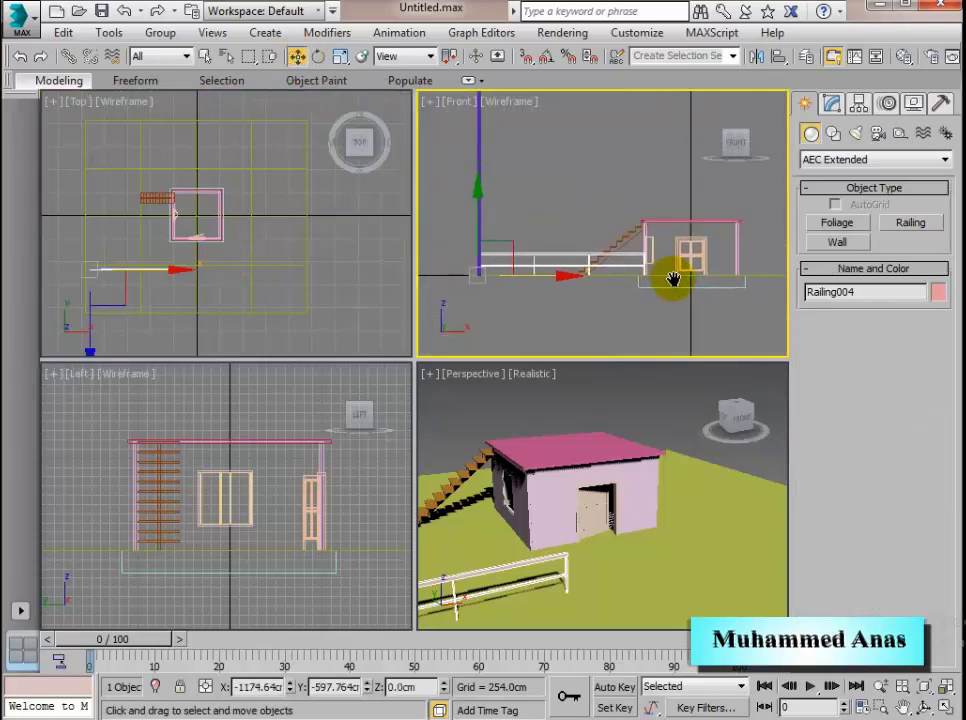
left_click(675, 276)
left_click(590, 258)
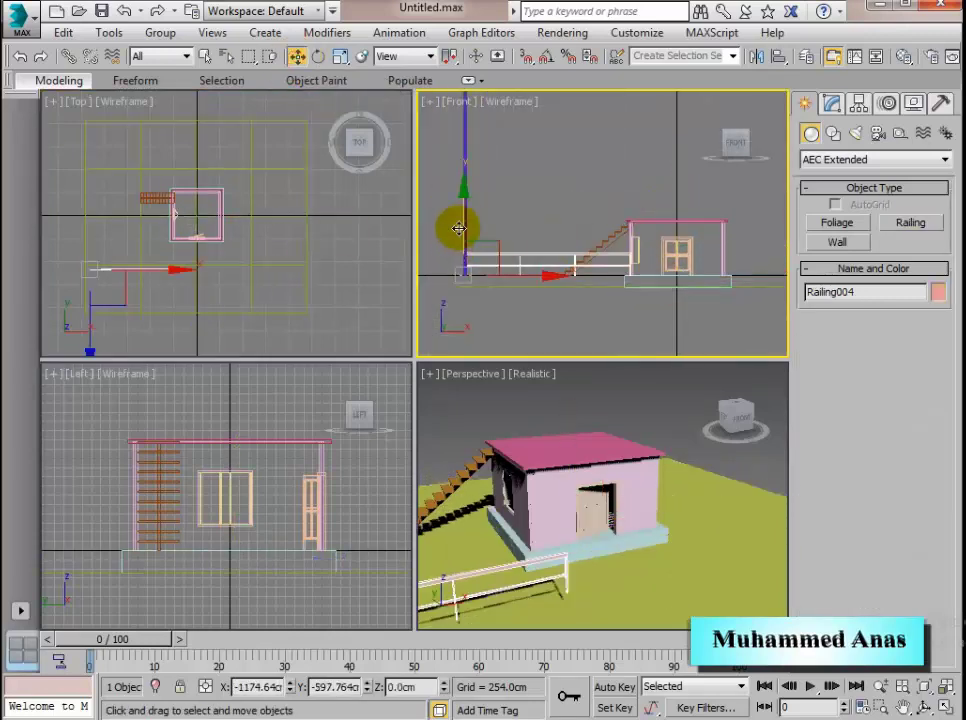
left_click_drag(463, 213, 462, 225)
middle_click_drag(622, 310, 634, 278)
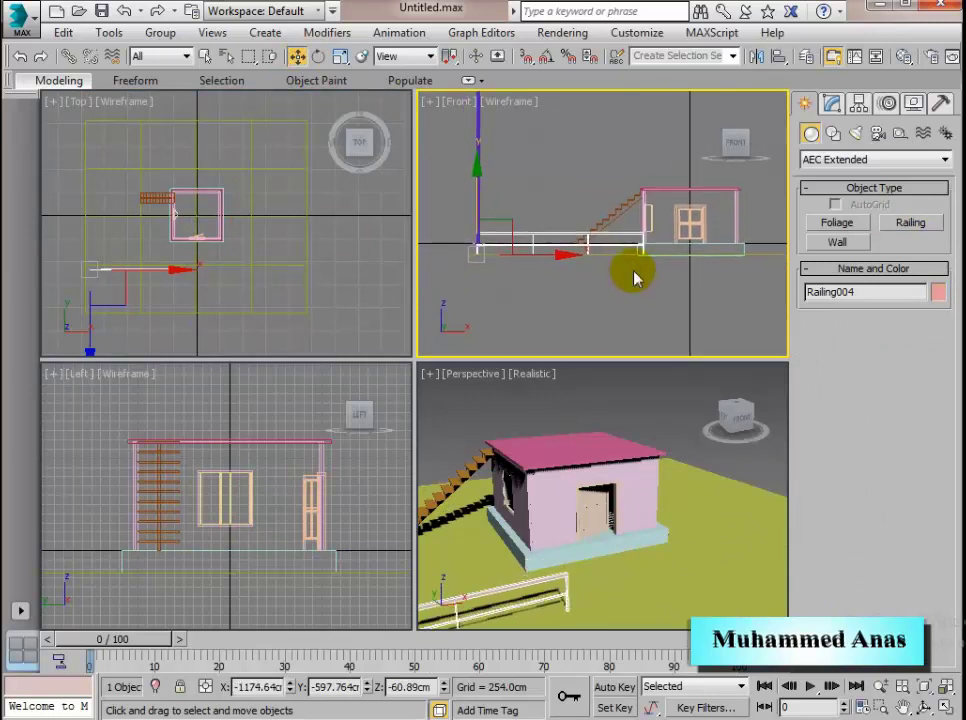
Try the Round profile on the railing's top rail in a maximized Perspective close-up, then return it to Square
middle_click_drag(560, 540, 633, 457)
scroll(633, 457, "up", 4)
key("alt+w")
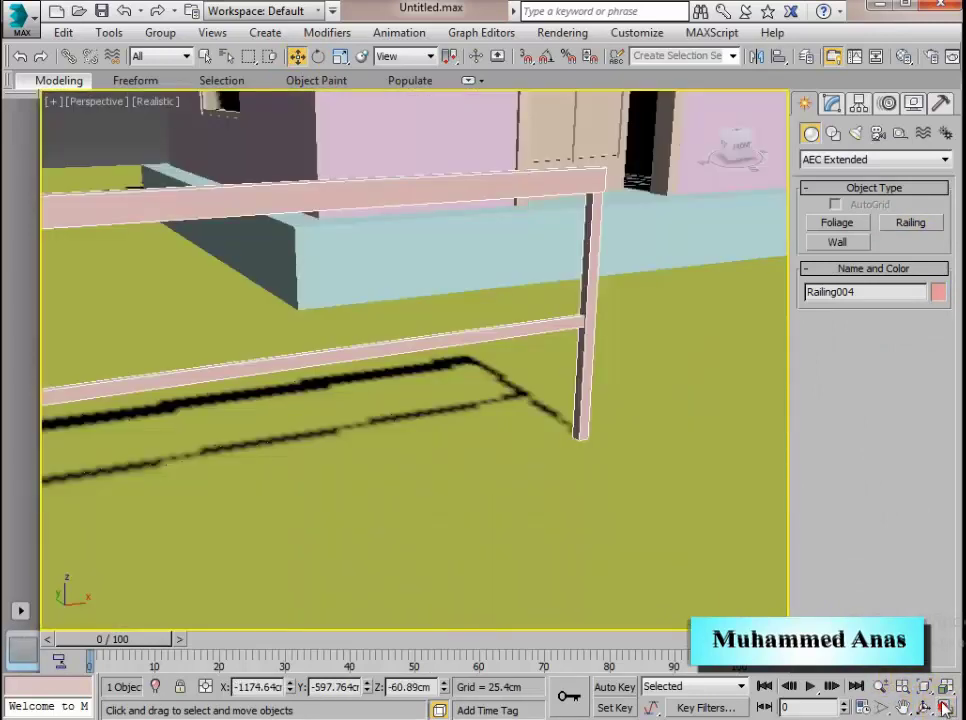
left_click(833, 105)
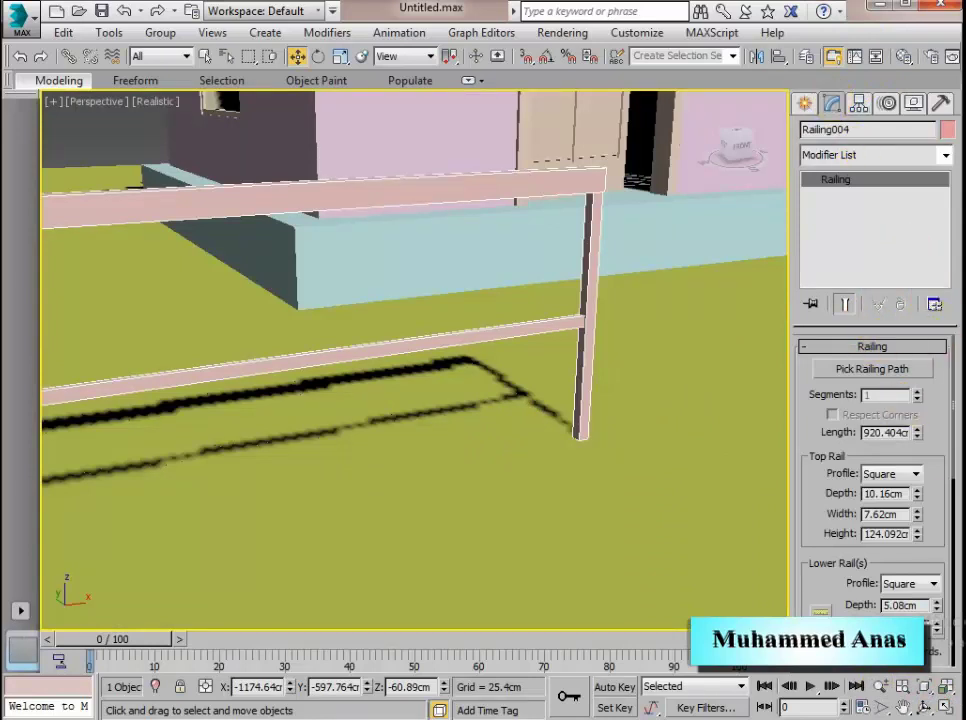
left_click_drag(940, 437, 931, 416)
left_click(916, 440)
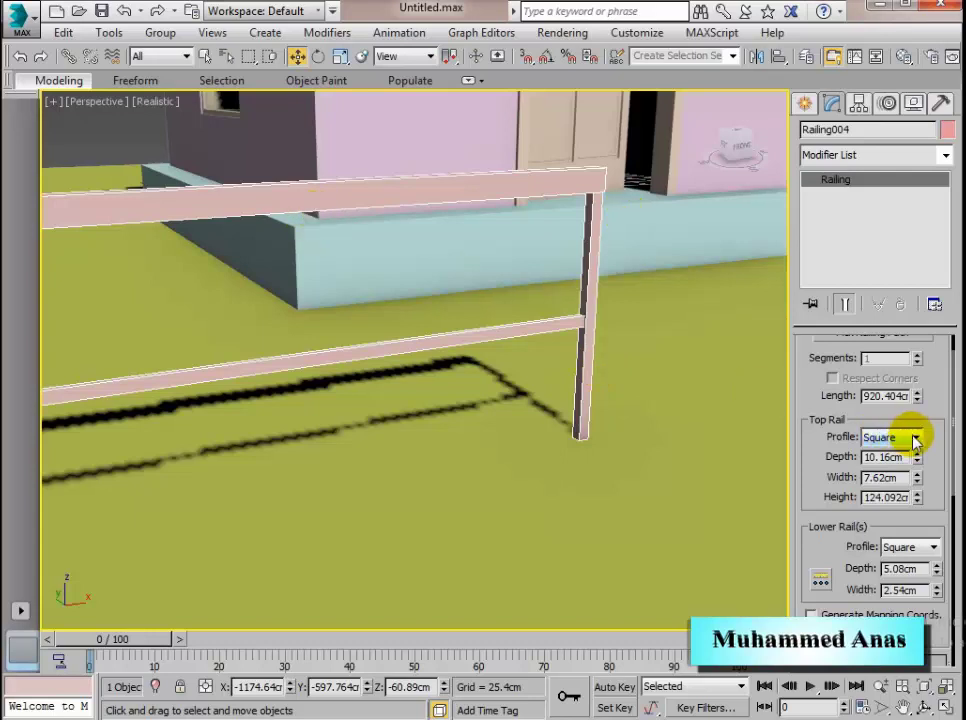
left_click(916, 438)
left_click(910, 466)
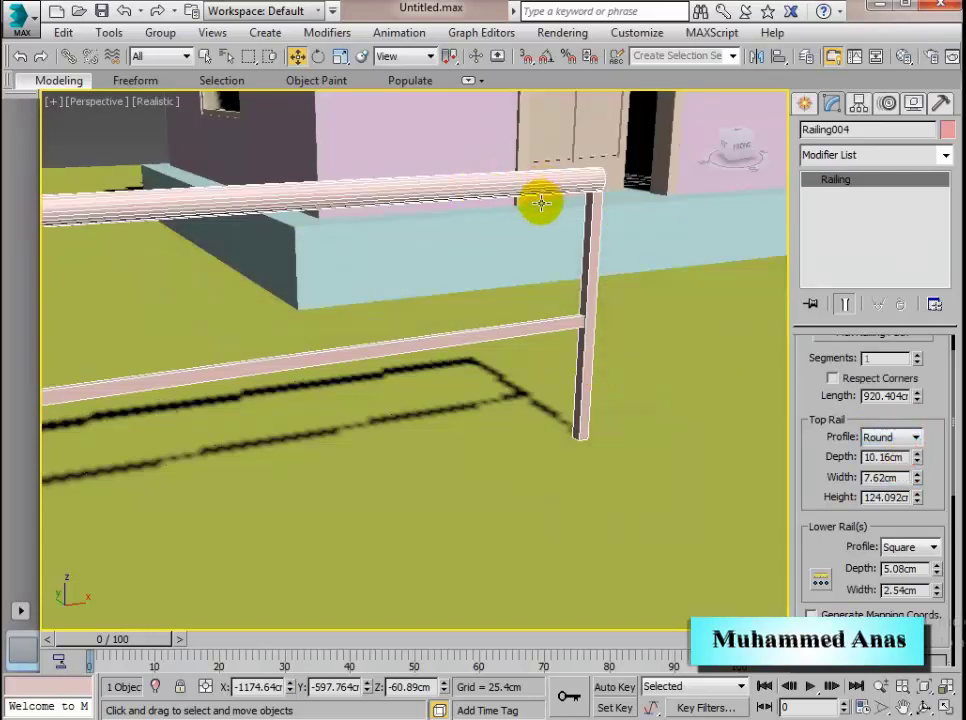
left_click(916, 438)
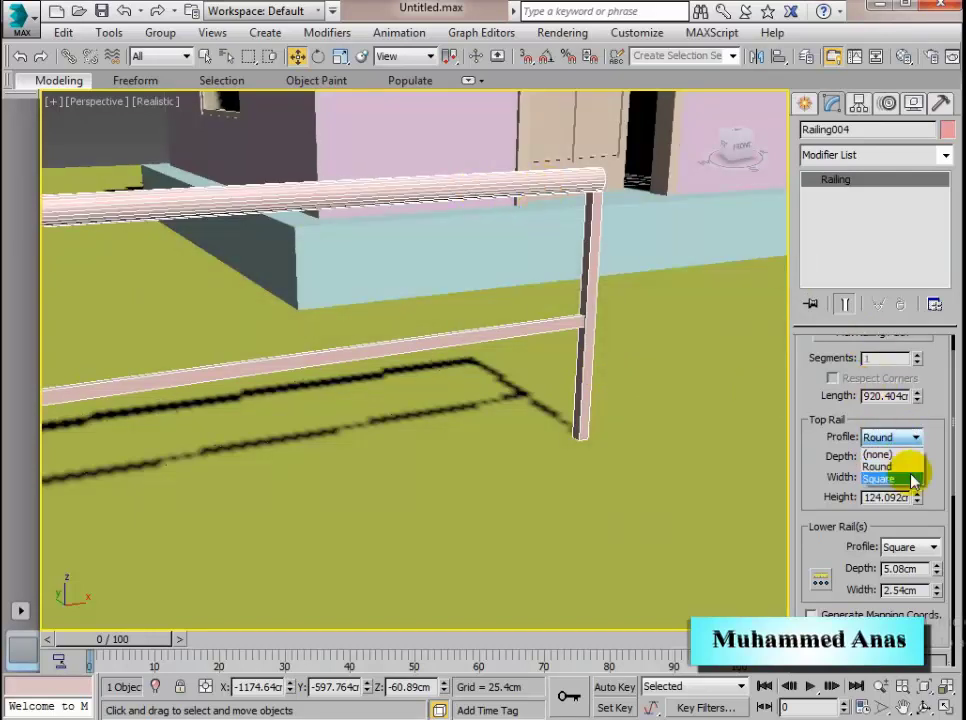
left_click(912, 480)
Try the railing without a top rail by using the (none) profile, then restore the Square profile
scroll(922, 442, "down", 1)
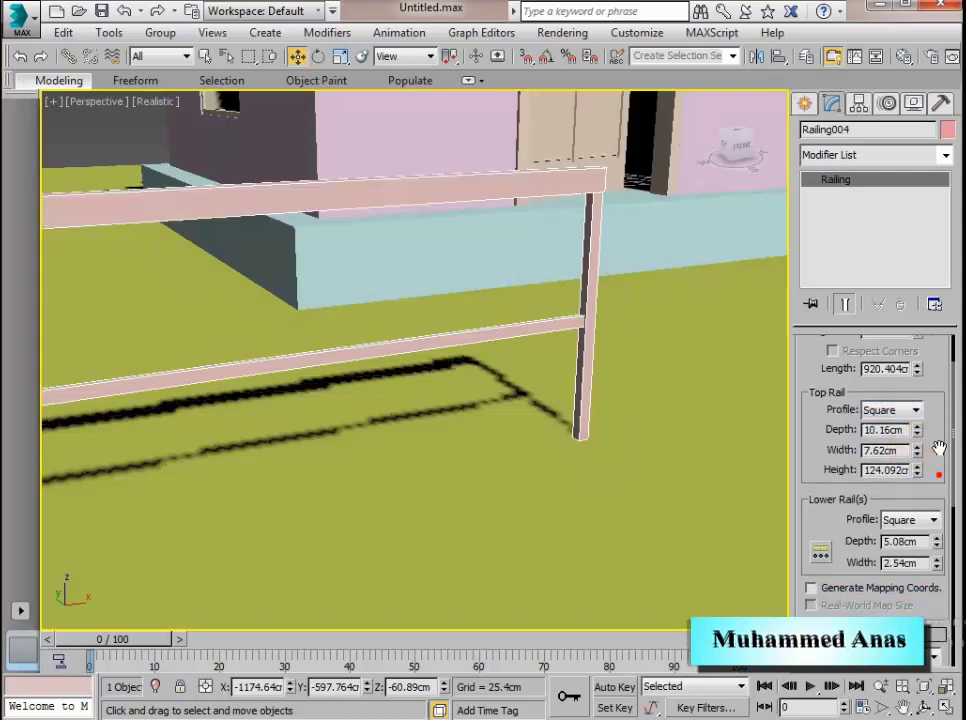
left_click(916, 409)
left_click(911, 426)
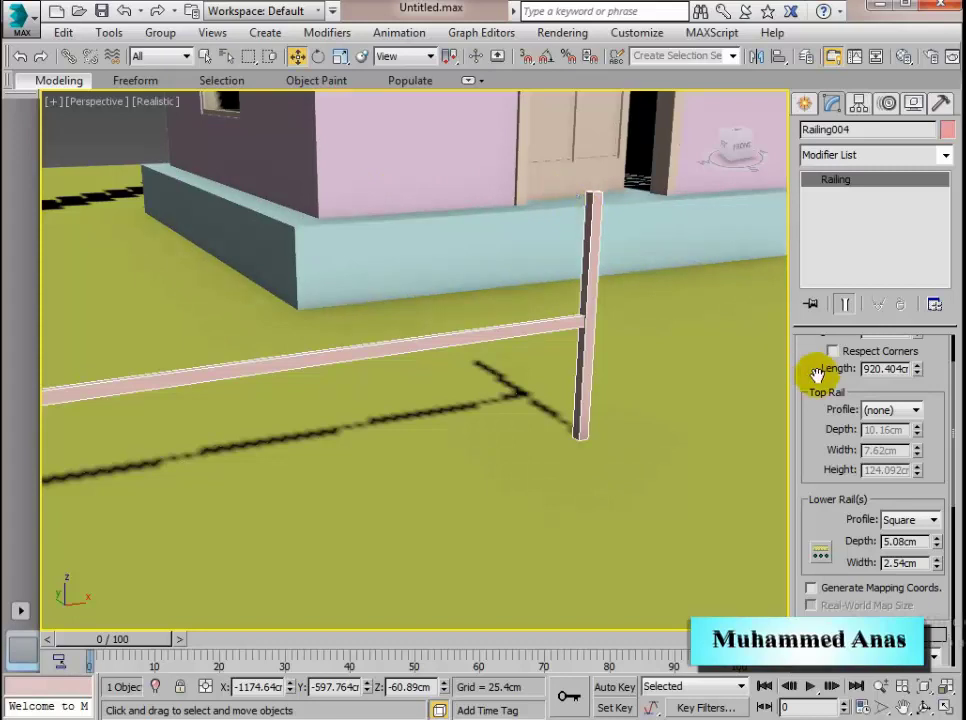
left_click(915, 409)
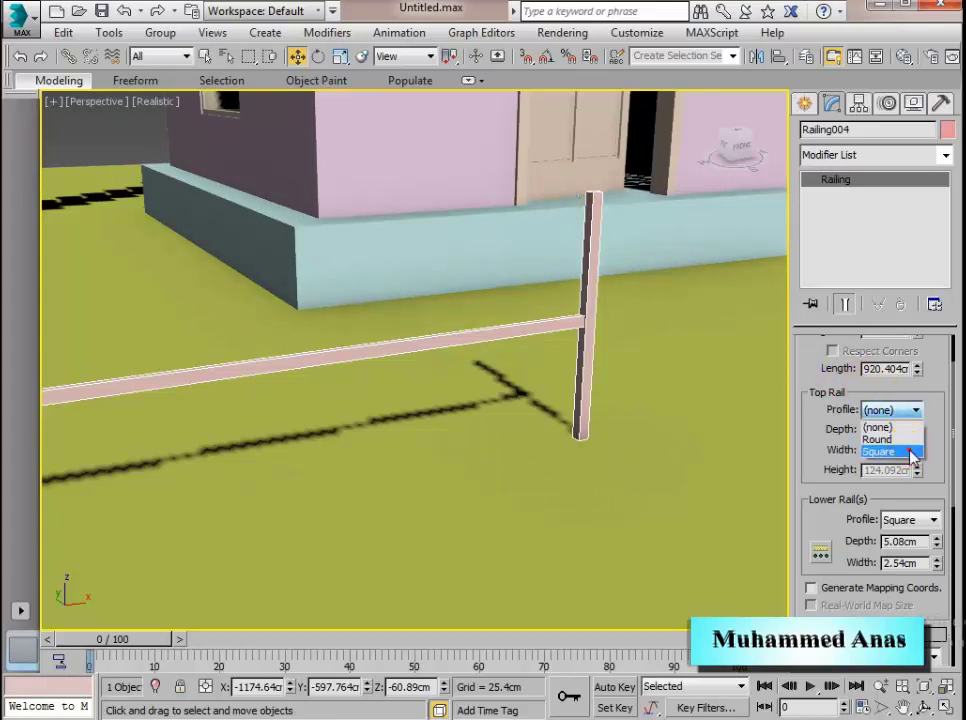
left_click(880, 451)
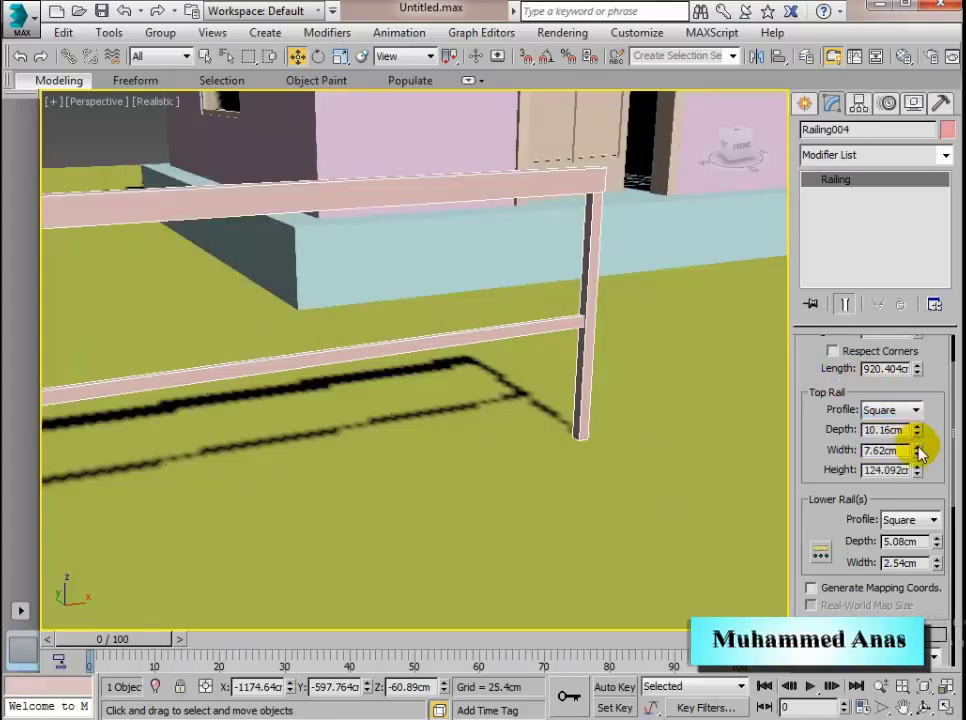
Try the Round profile on the railing's posts, then restore the Square profile
mouse_move(918, 453)
left_mouse_down()
mouse_move(908, 432)
mouse_move(923, 474)
mouse_move(929, 461)
left_mouse_up()
left_click(916, 454)
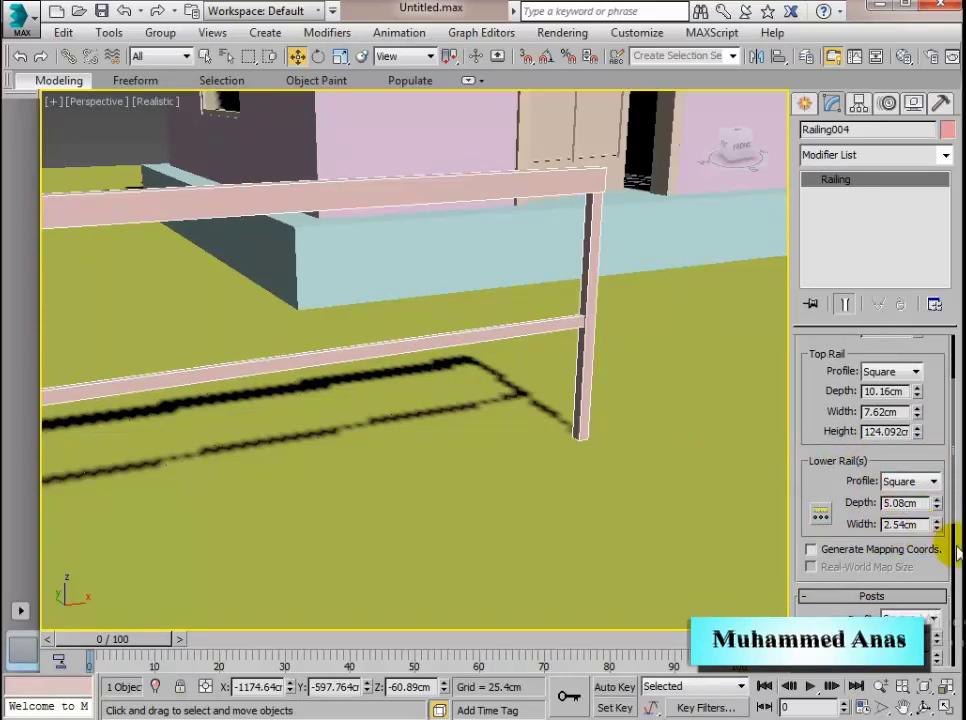
left_click_drag(935, 567, 921, 448)
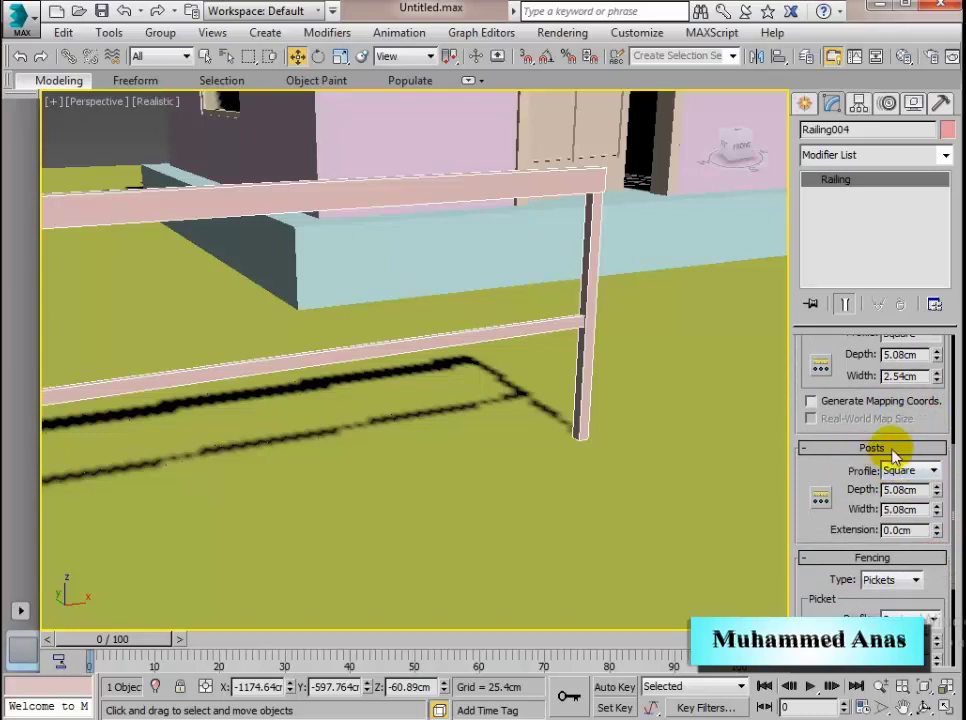
left_click(933, 470)
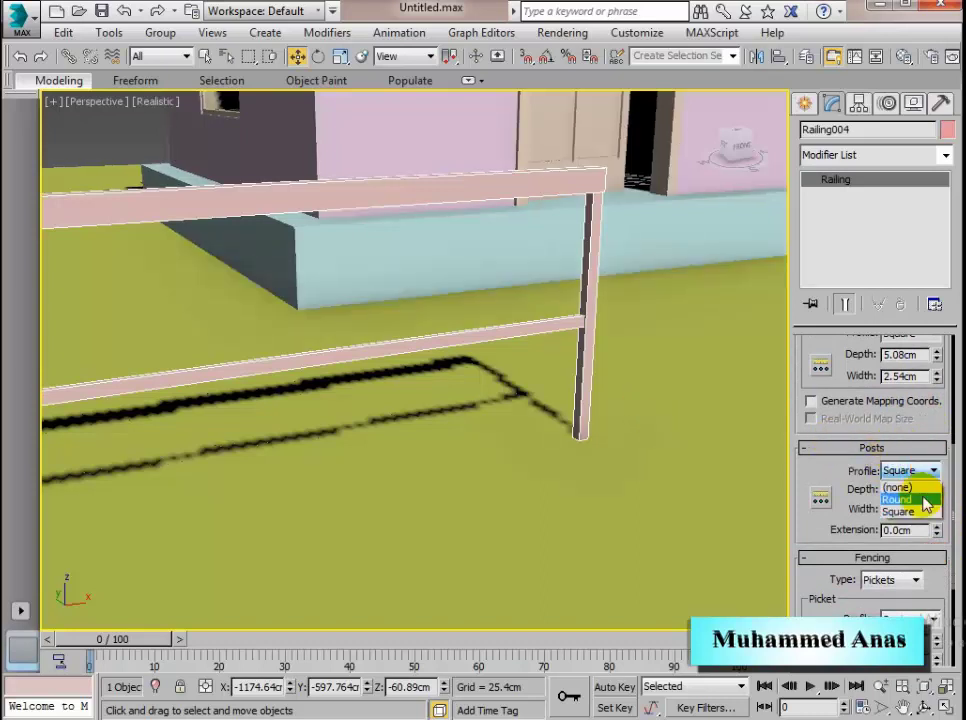
left_click(924, 500)
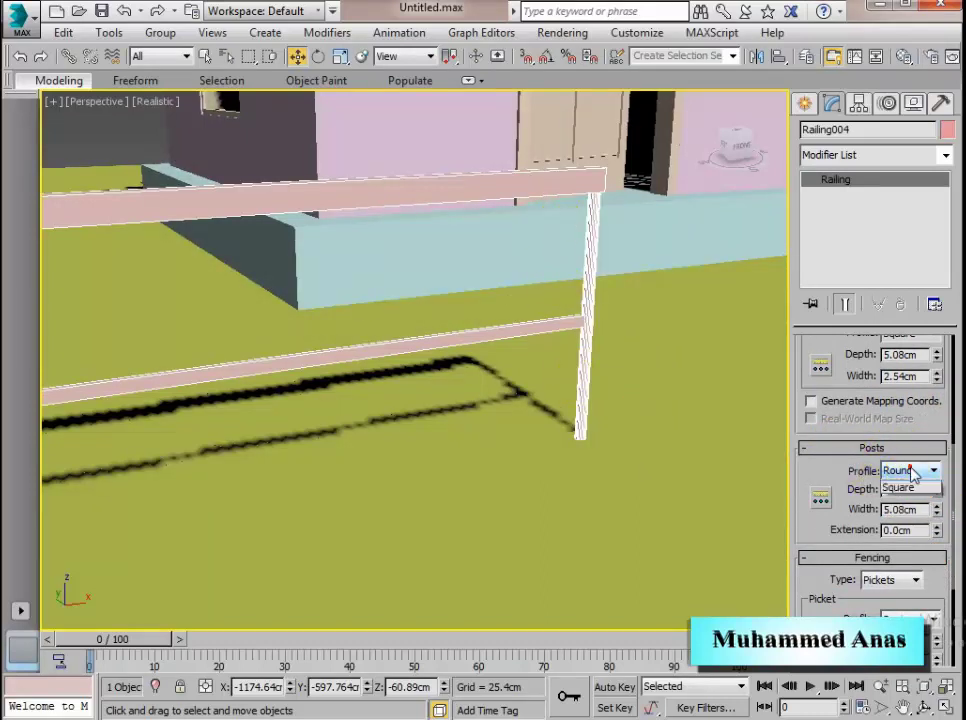
left_click(911, 471)
left_click(921, 509)
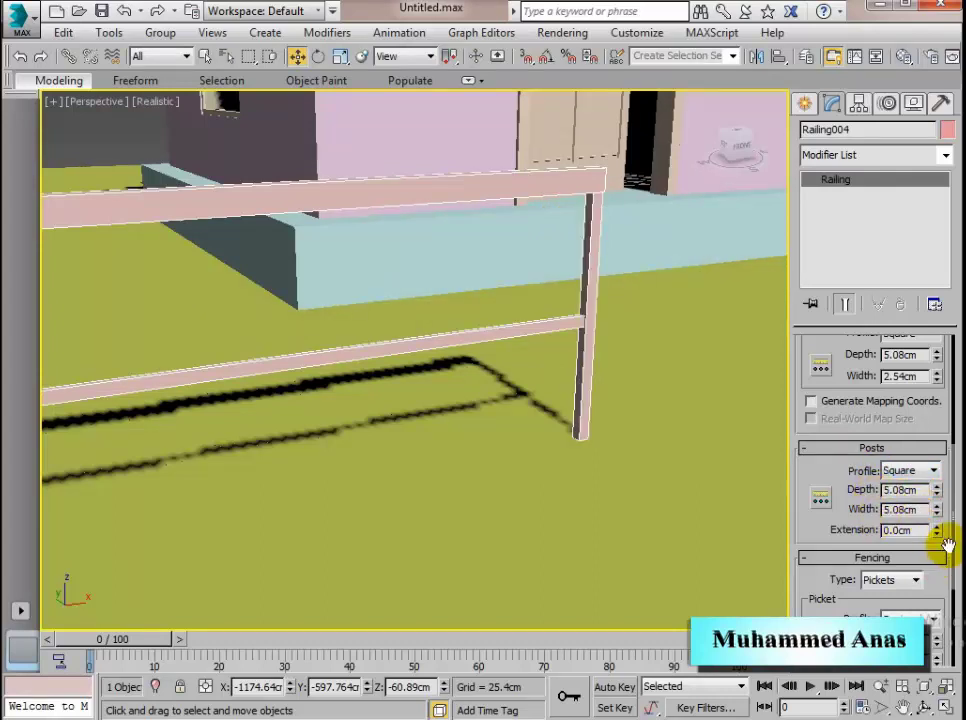
Try Solid Fill as the railing's fencing type, then return it to Pickets
left_click_drag(946, 545, 940, 384)
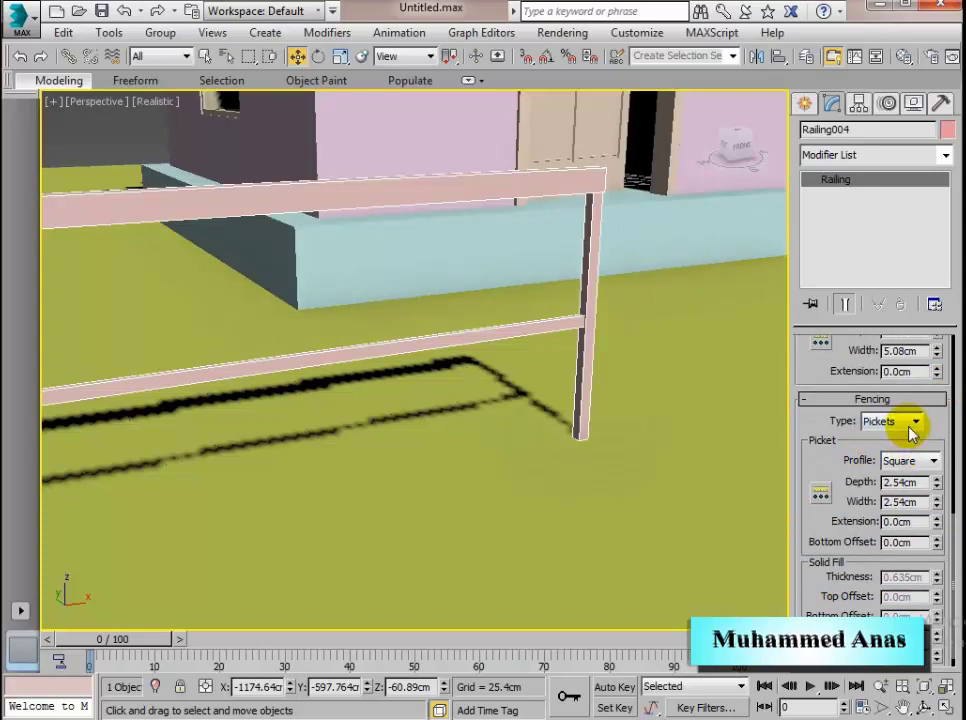
left_click(918, 425)
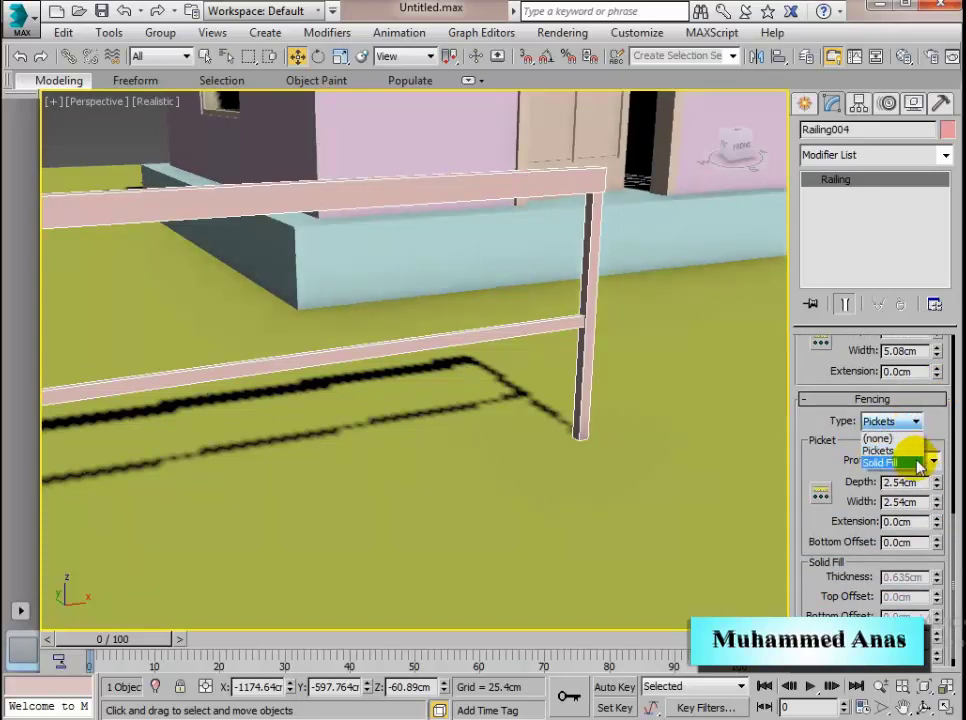
left_click(913, 461)
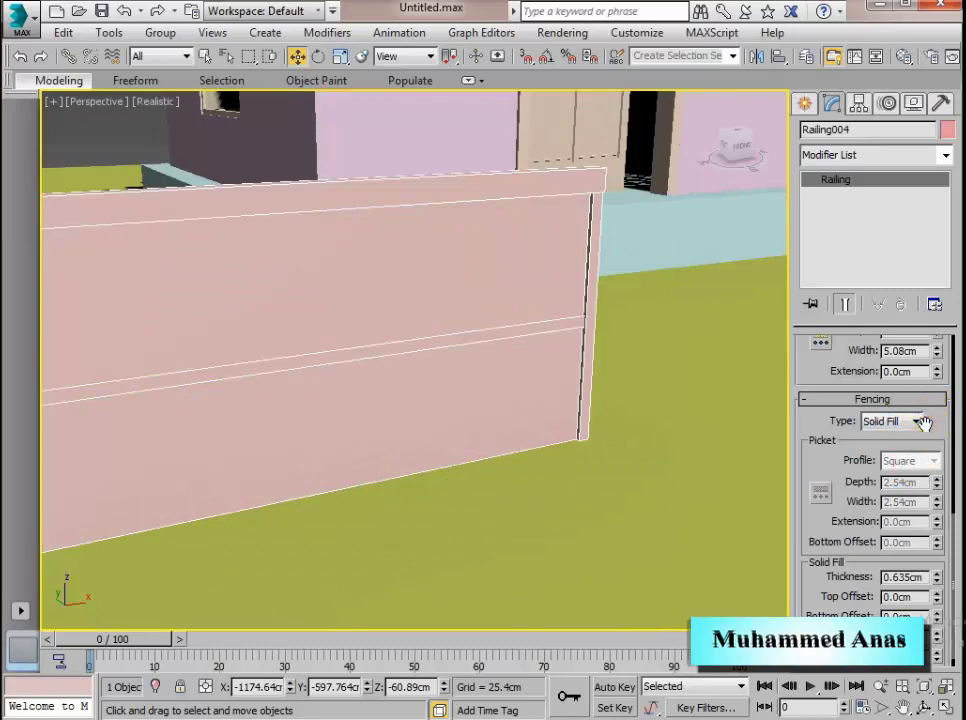
left_click(918, 424)
left_click(912, 451)
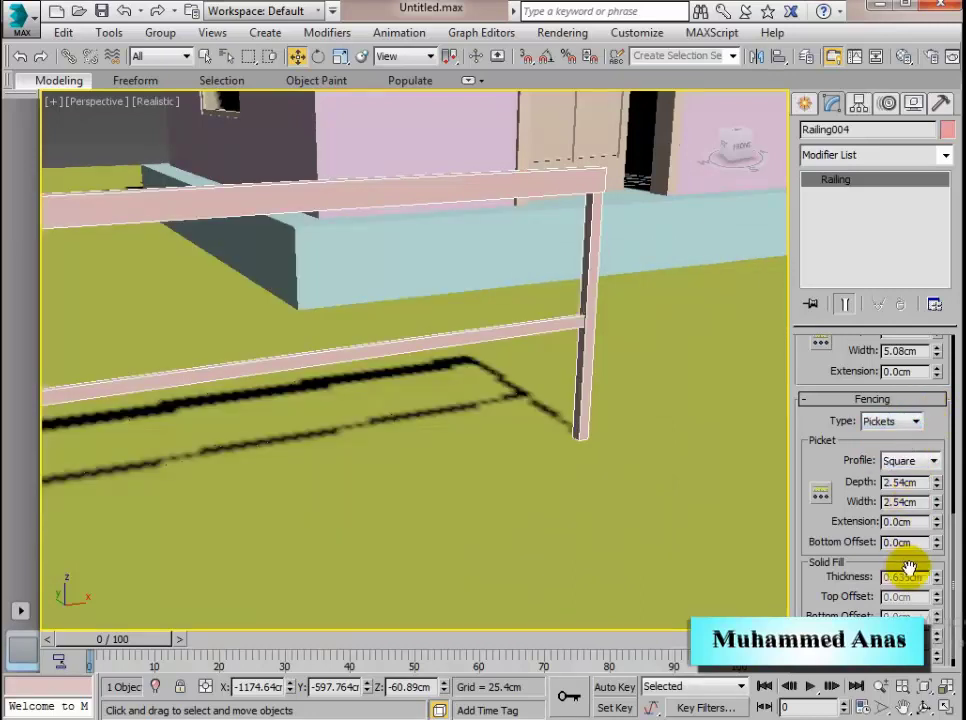
Assign the open, rounded spline surrounding the house as the railing's path
scroll(871, 442, "down", 1)
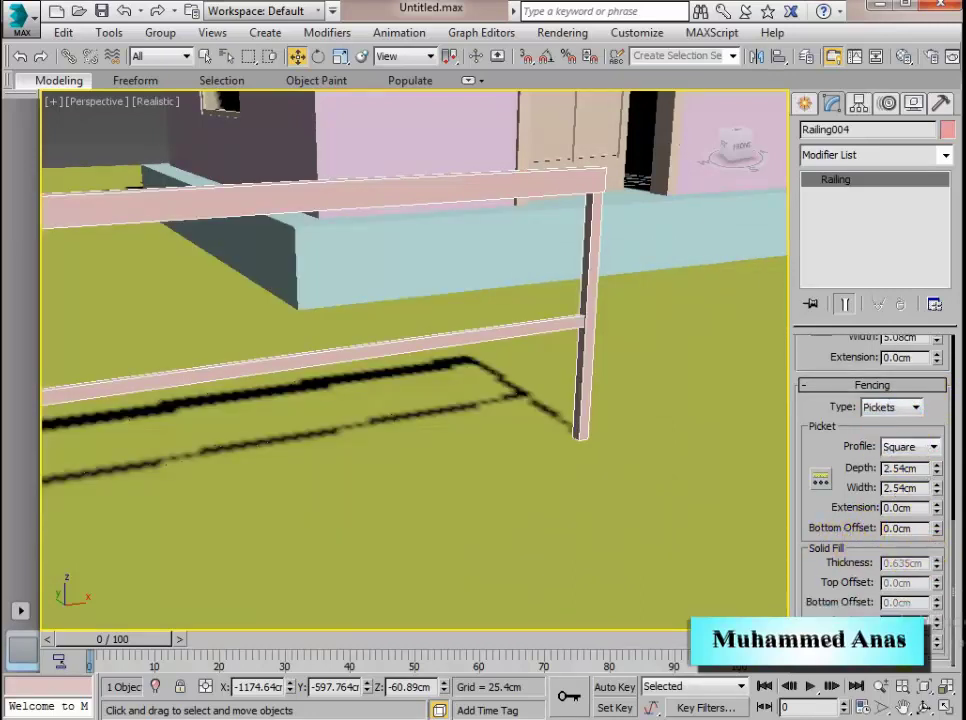
scroll(929, 410, "up", 5)
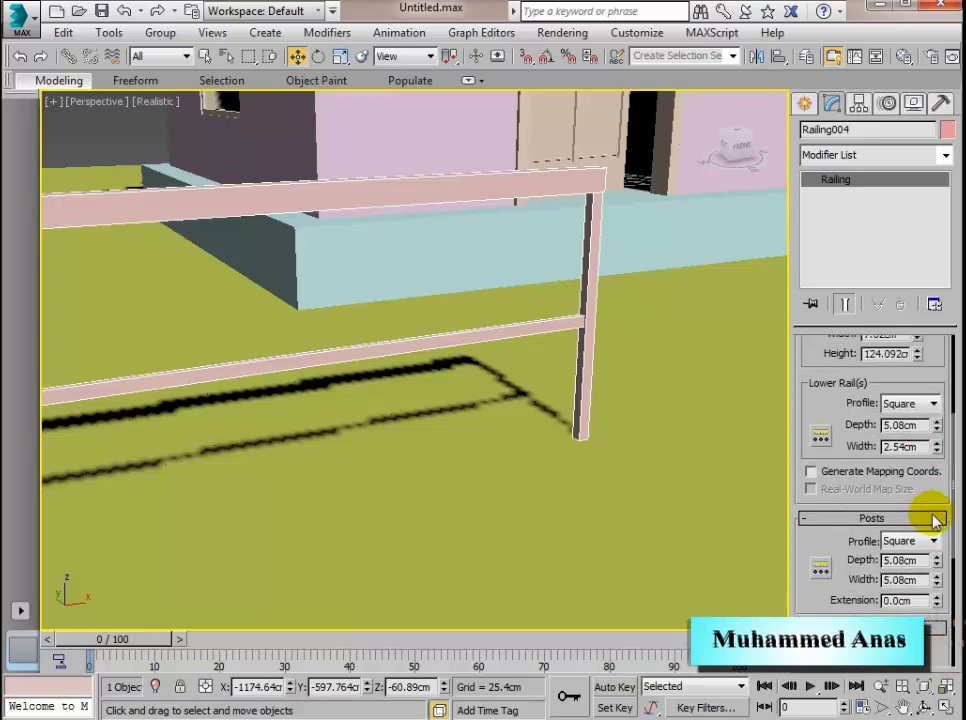
scroll(930, 500, "up", 5)
key("alt+w")
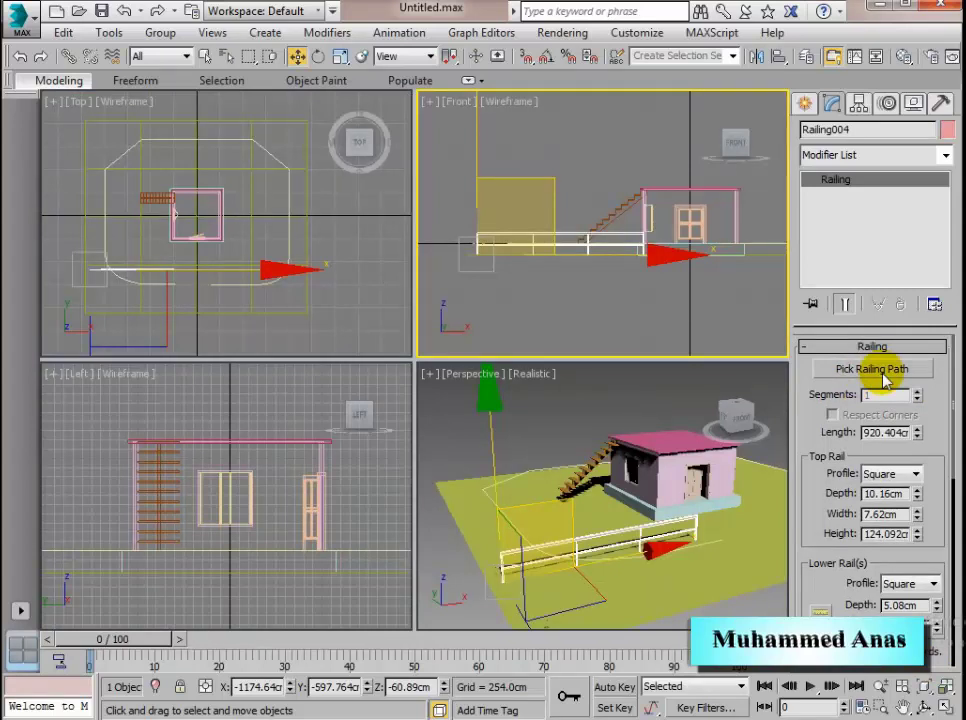
left_click(880, 372)
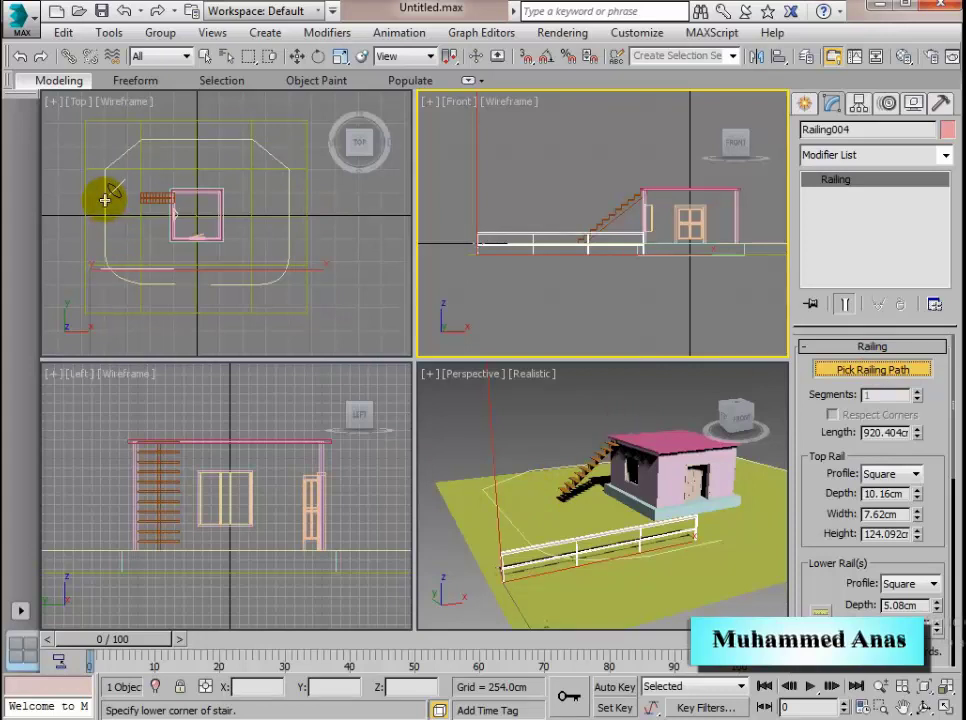
left_click(104, 200)
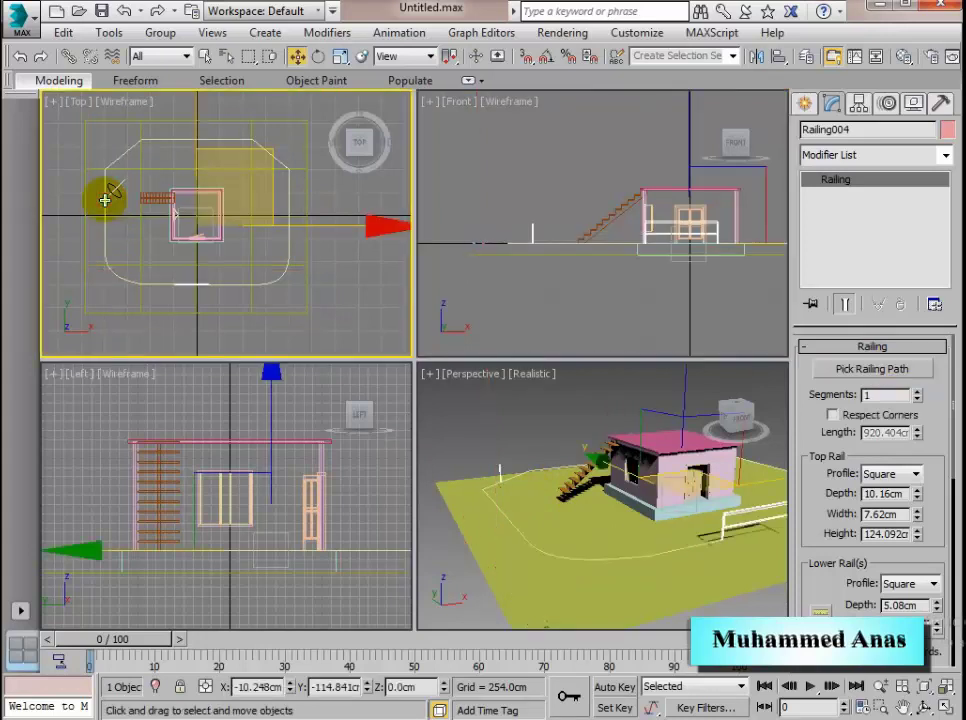
Raise the path railing's segments to 14 in a maximized Perspective view
middle_click_drag(632, 571, 617, 545, "alt")
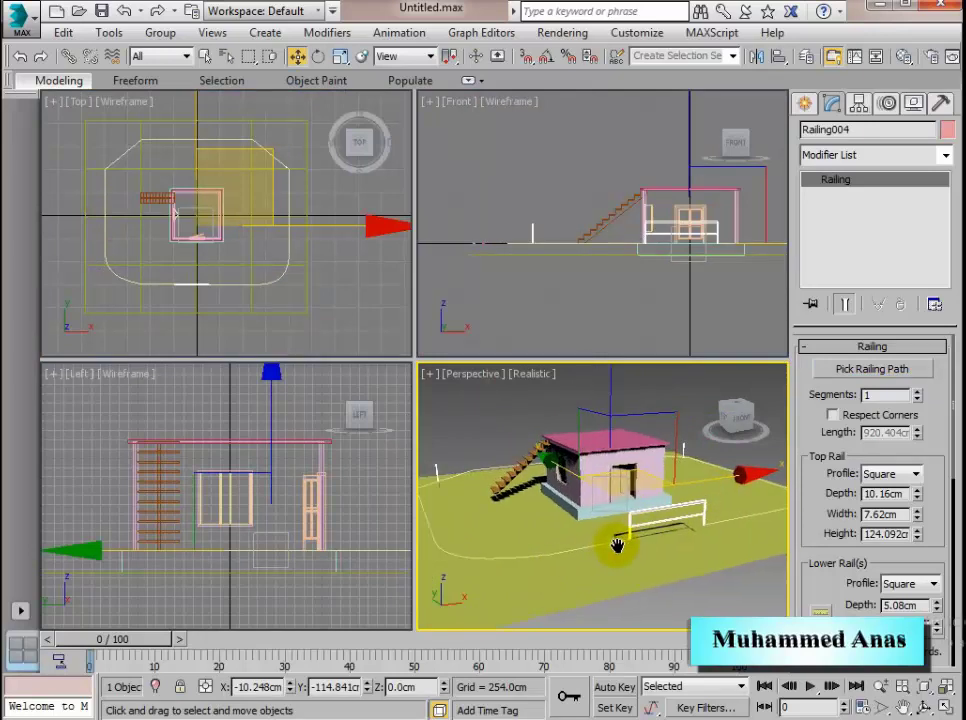
left_click(945, 704)
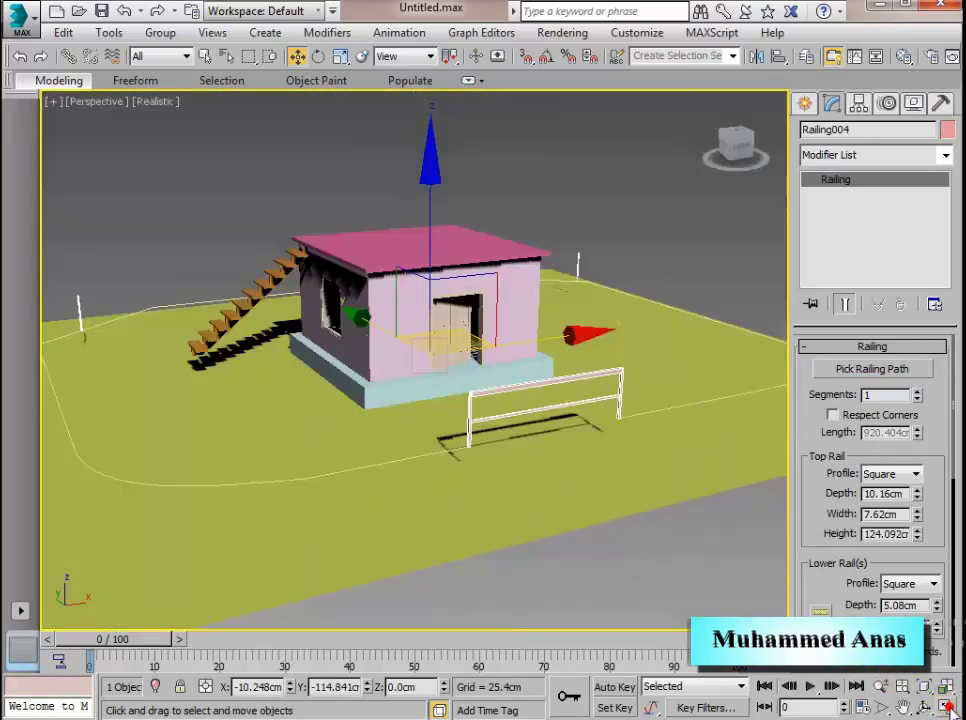
middle_click_drag(403, 489, 432, 498)
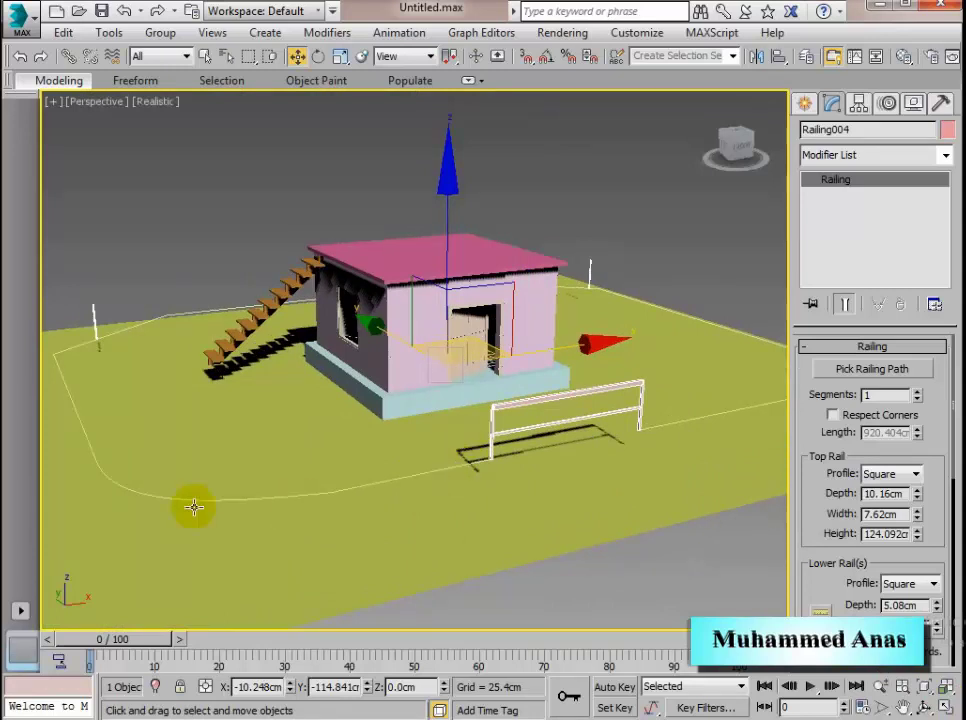
left_click(918, 391)
left_click(918, 391)
left_click(918, 391)
left_click(918, 391)
left_click(918, 391)
left_click(918, 391)
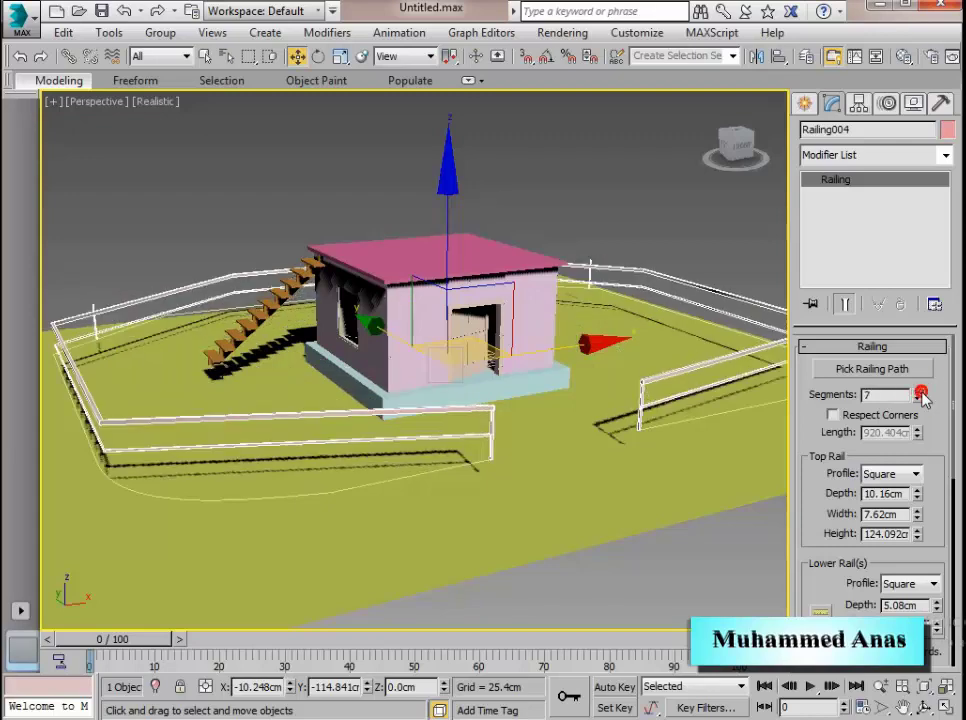
left_click(918, 391)
left_click(918, 391)
left_click(918, 391)
left_click(918, 391)
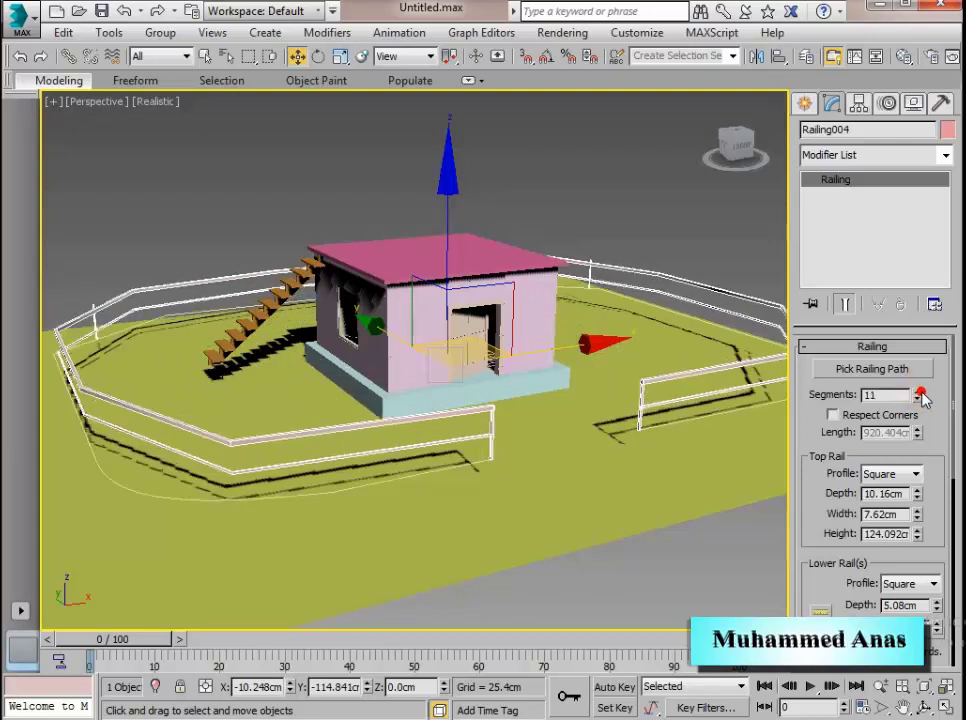
left_click(924, 706)
left_click_drag(398, 382, 429, 407)
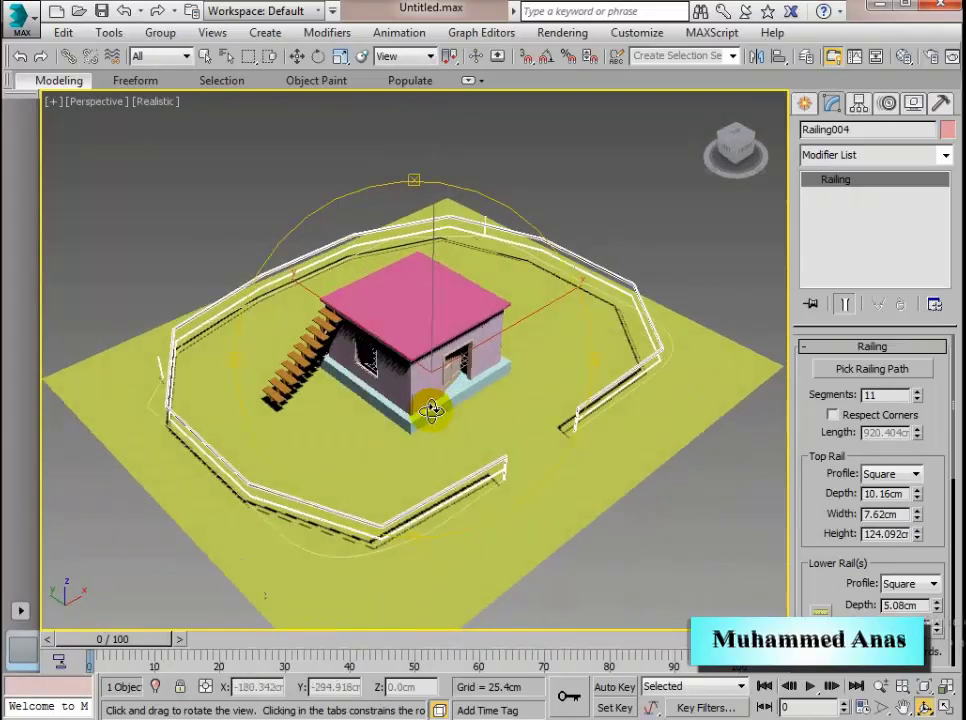
left_click(916, 392)
left_click(916, 392)
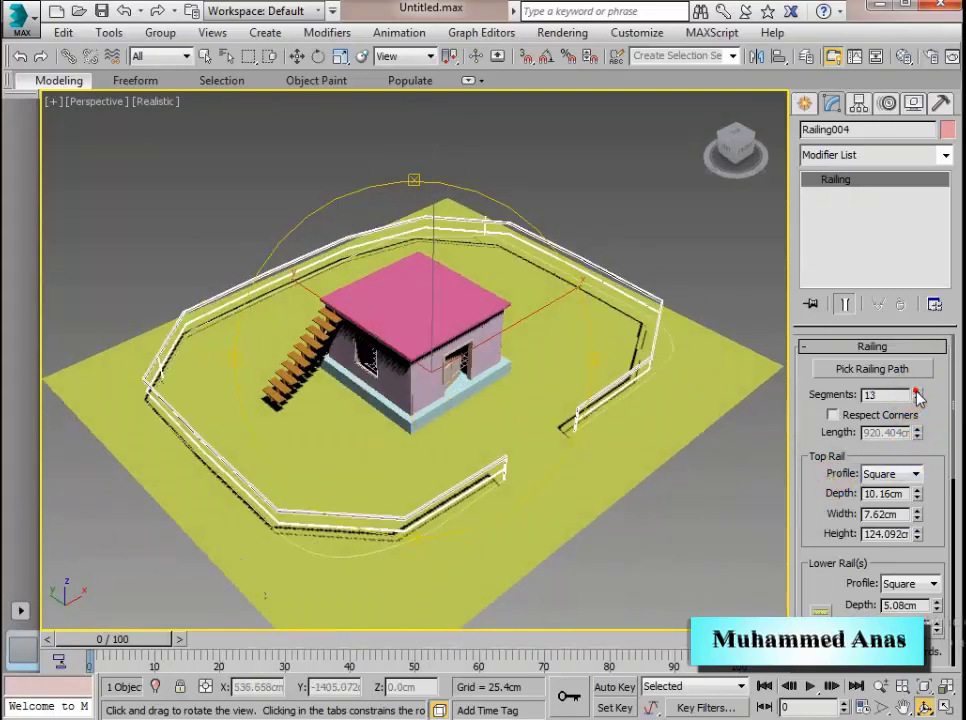
left_click(916, 392)
Make the railing respect the path's corners and raise its segments to 20
left_click(833, 415)
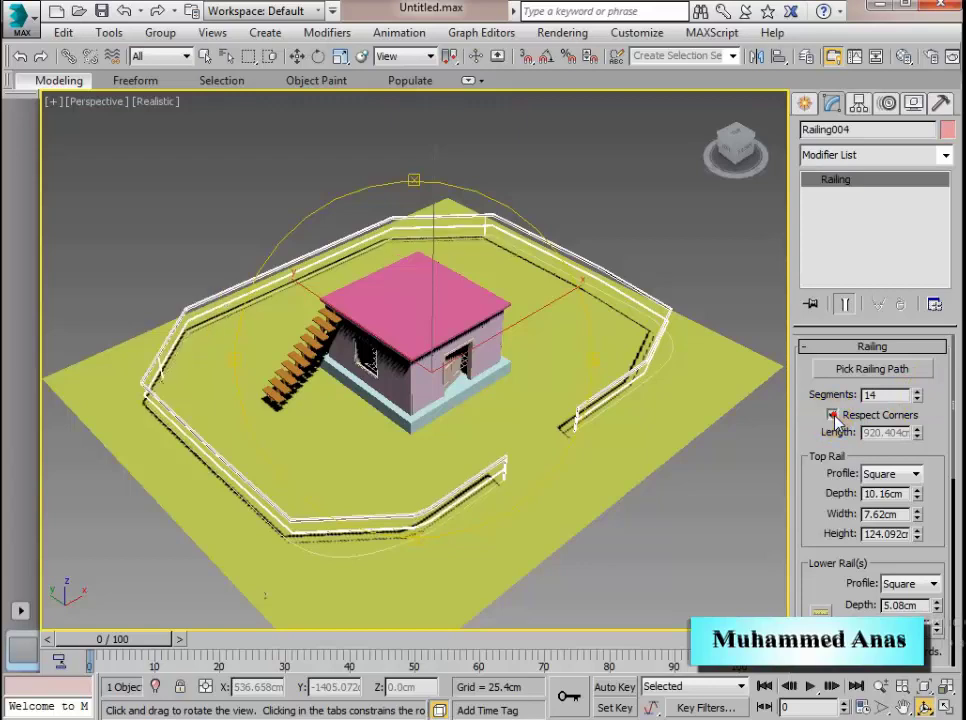
left_click(916, 392)
left_click(916, 392)
left_click(916, 392)
left_click(916, 392)
left_click(916, 392)
left_click(916, 392)
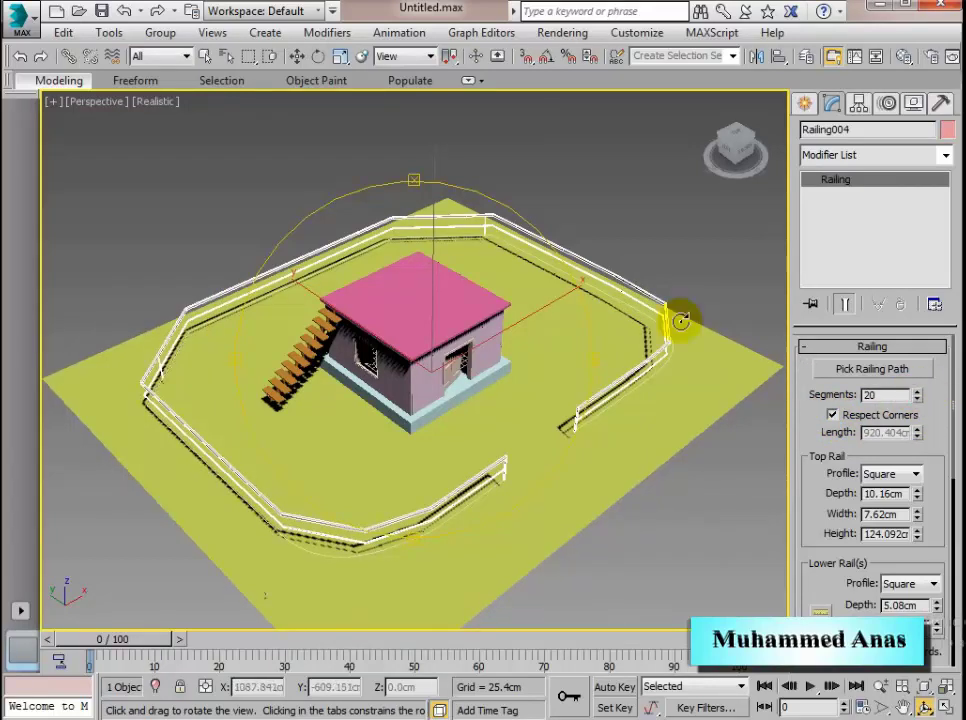
Increase the railing's segments to 73 to smooth its curved corners
left_click_drag(638, 414, 459, 448)
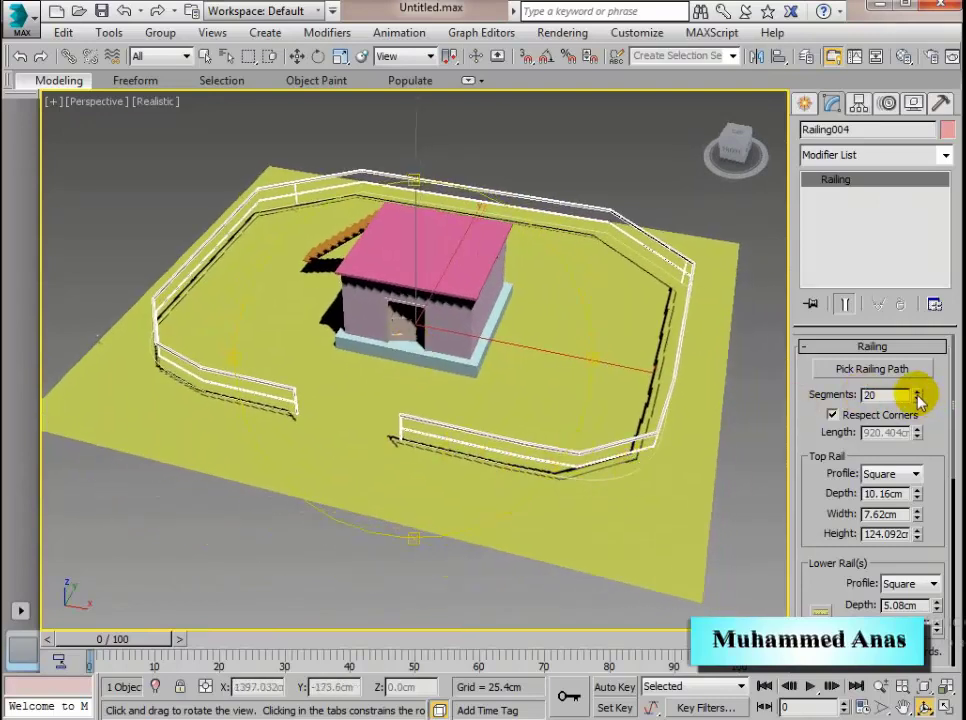
left_click_drag(918, 398, 904, 196)
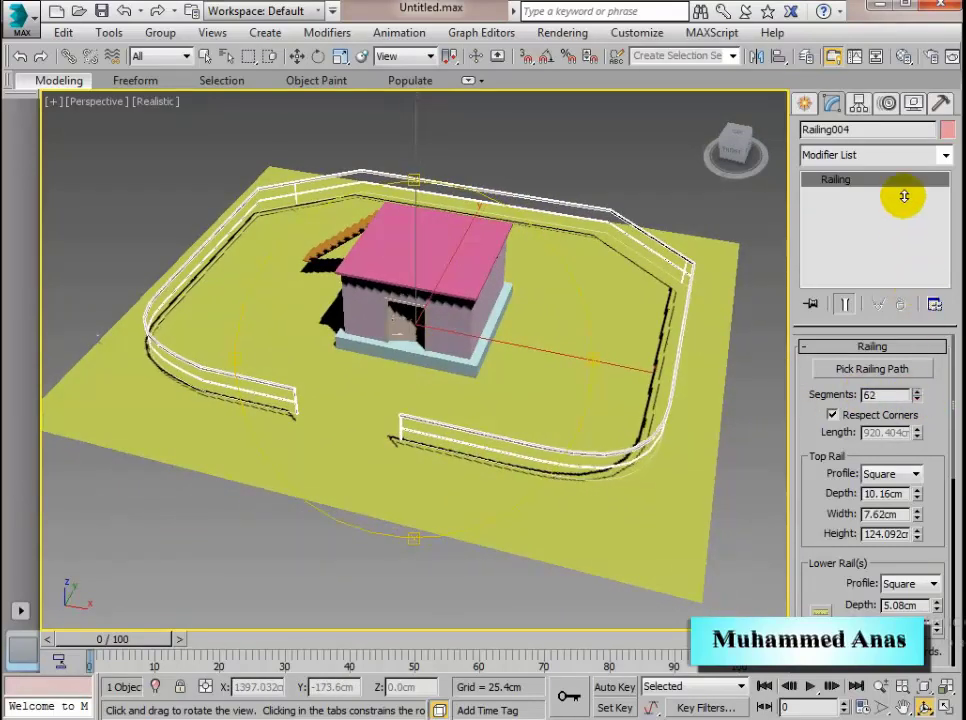
left_click_drag(916, 395, 917, 373)
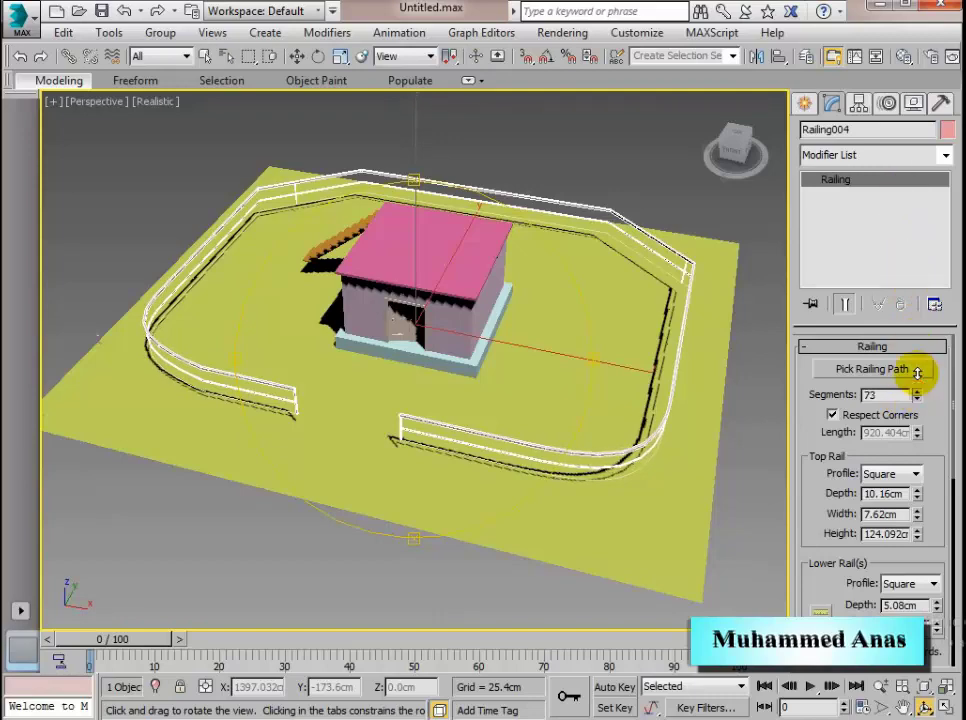
Set the railing's post spacing count to 15 evenly divided posts
left_click_drag(274, 356, 377, 301)
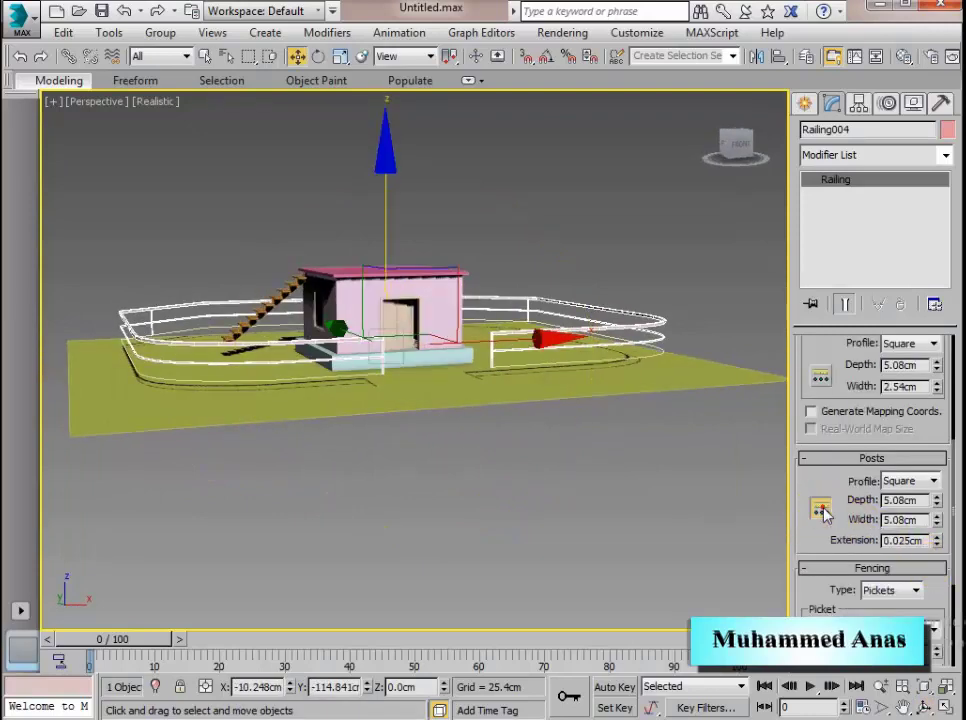
left_click(820, 508)
left_click_drag(104, 12, 656, 265)
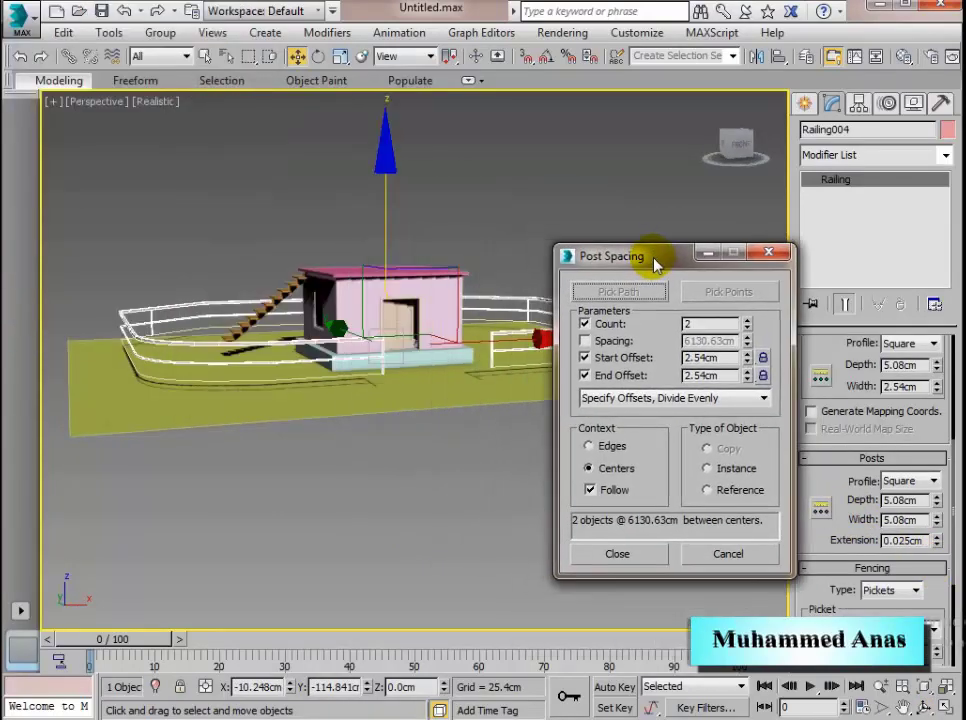
left_click(746, 320)
left_click(746, 321)
left_click(746, 321)
left_click(746, 321)
left_click(746, 321)
left_click(746, 321)
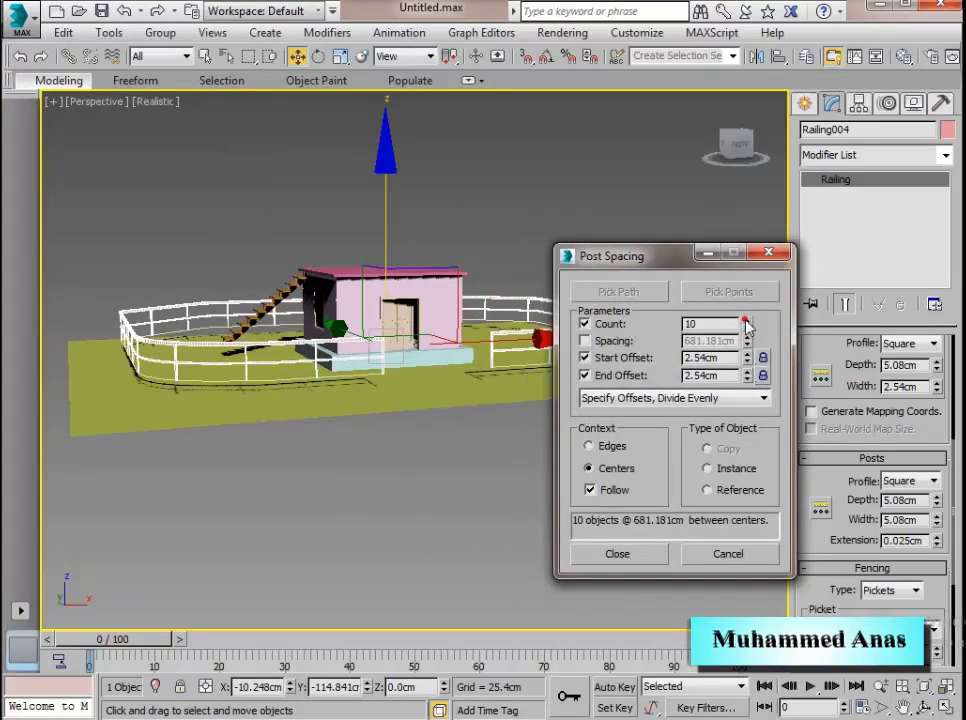
left_click(746, 321)
left_click(746, 321)
left_click(746, 321)
left_click(746, 321)
left_click(746, 321)
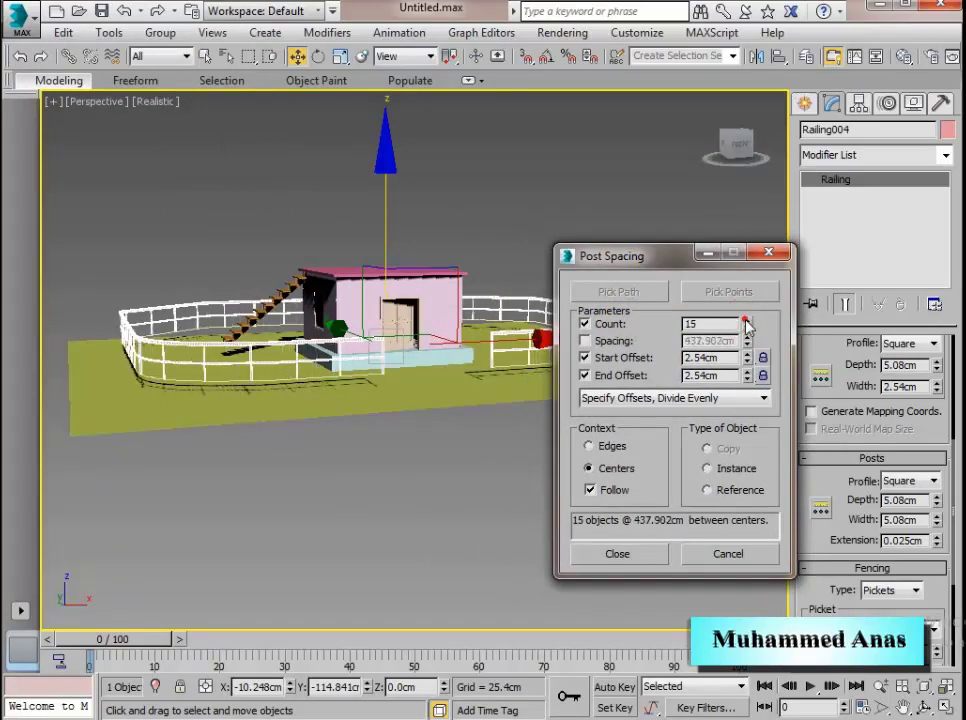
left_click_drag(647, 254, 759, 249)
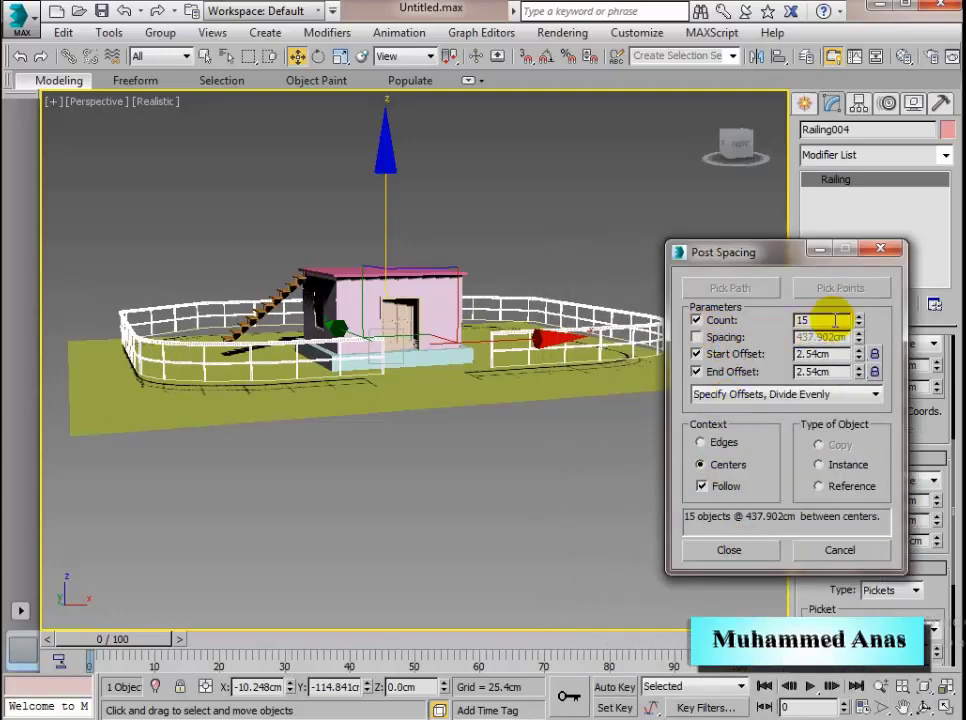
left_click(742, 551)
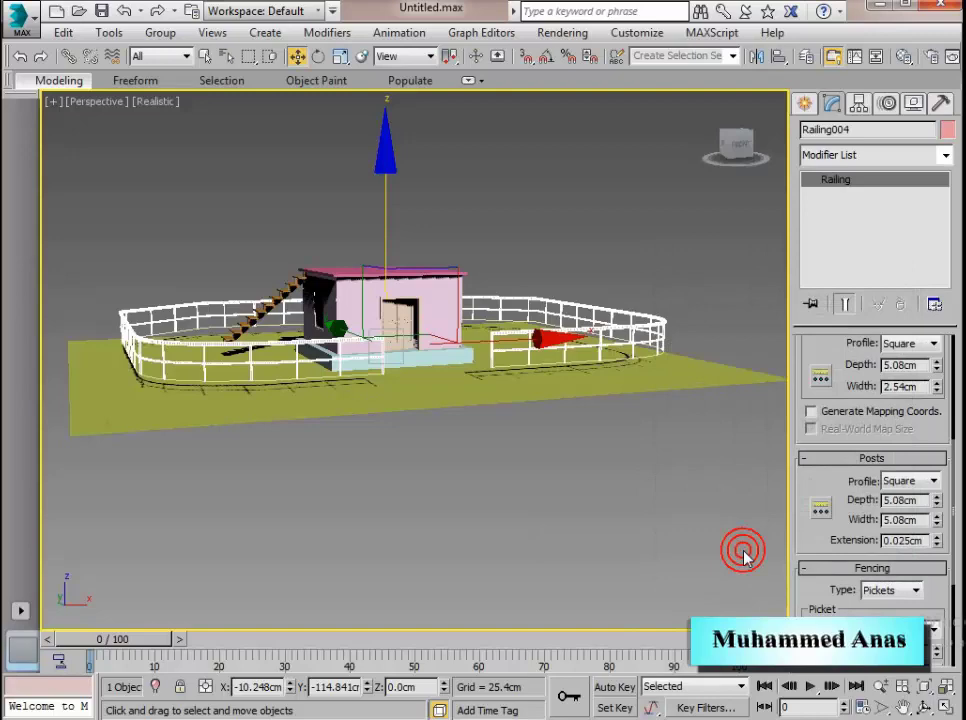
Place an AEC Extended Scotch Pine foliage tree inside the railing, next to the outside staircase
left_click(923, 707)
left_click_drag(470, 372, 410, 358)
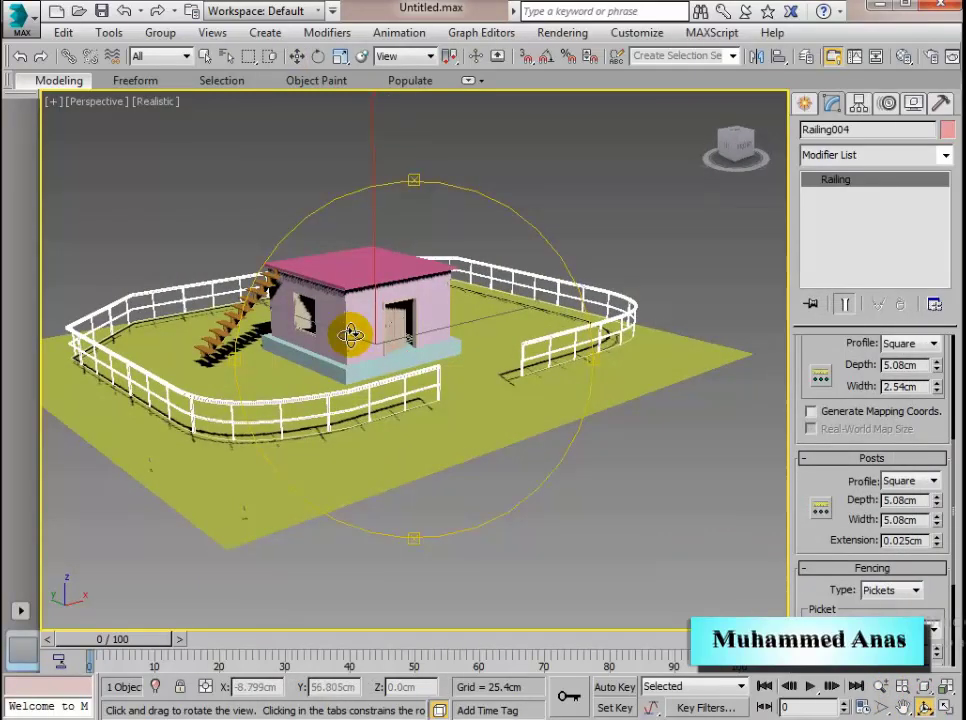
left_click_drag(350, 336, 390, 396)
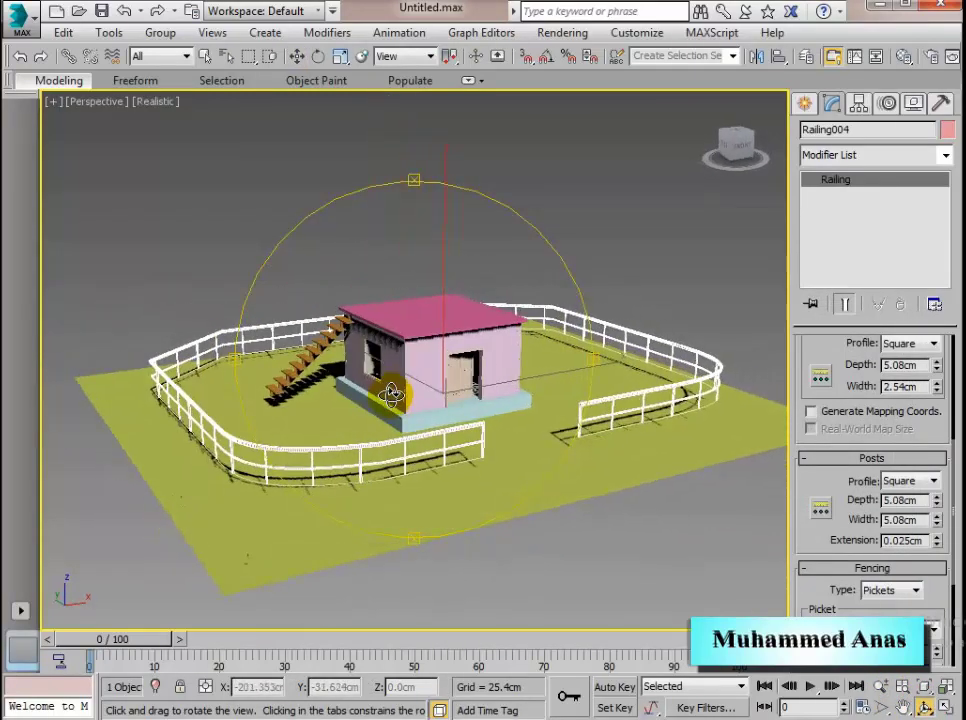
left_click(805, 104)
left_click(830, 160)
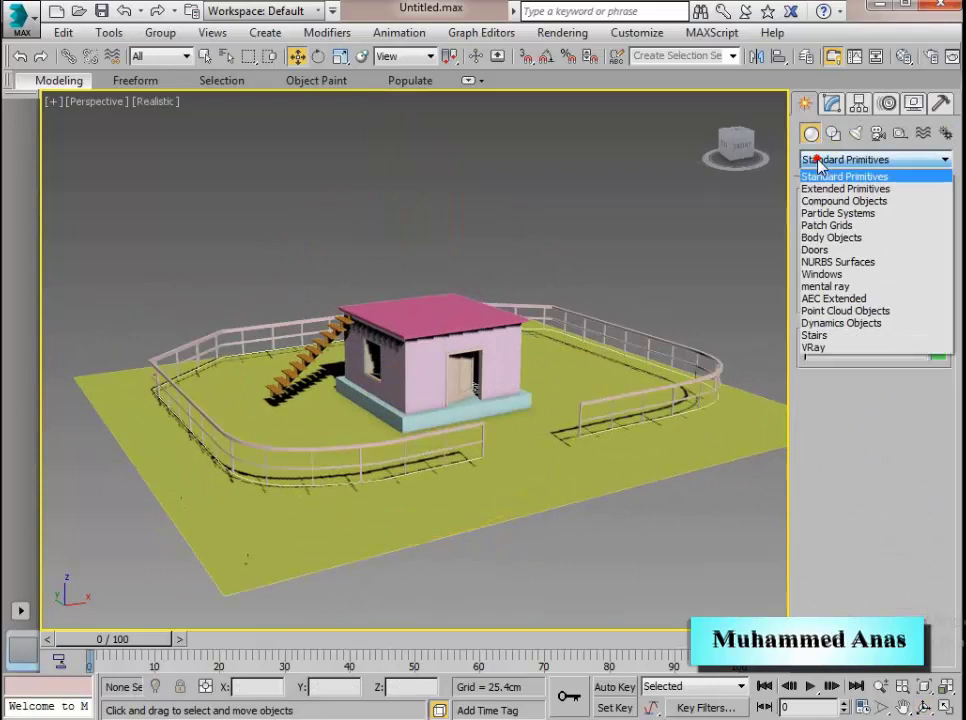
left_click(866, 298)
left_click(824, 225)
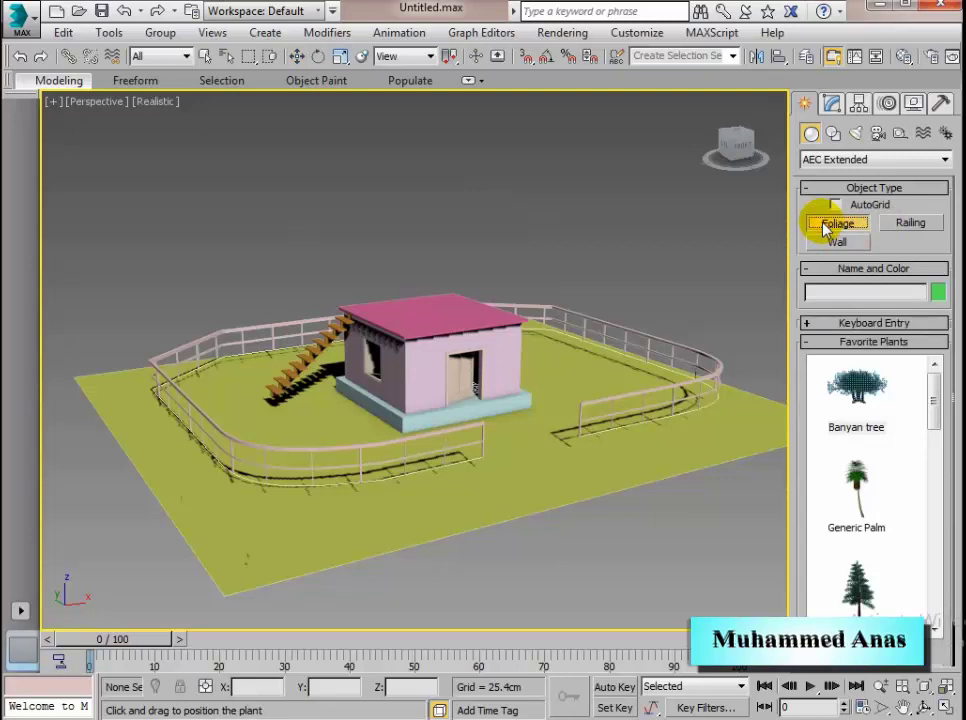
scroll(905, 470, "down", 1)
left_click(858, 510)
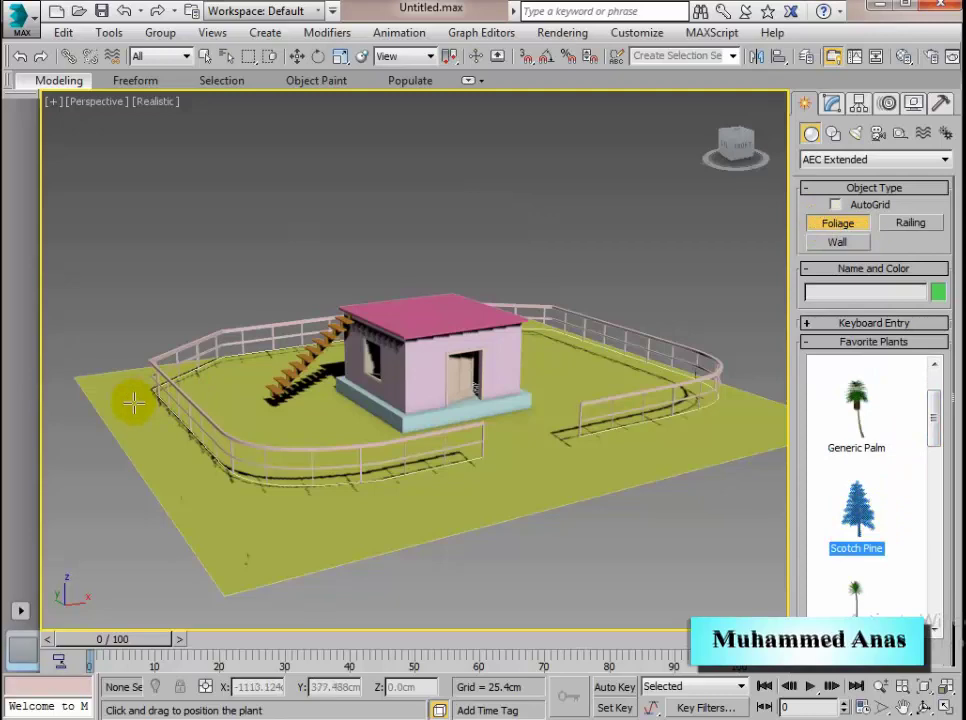
left_click(226, 395)
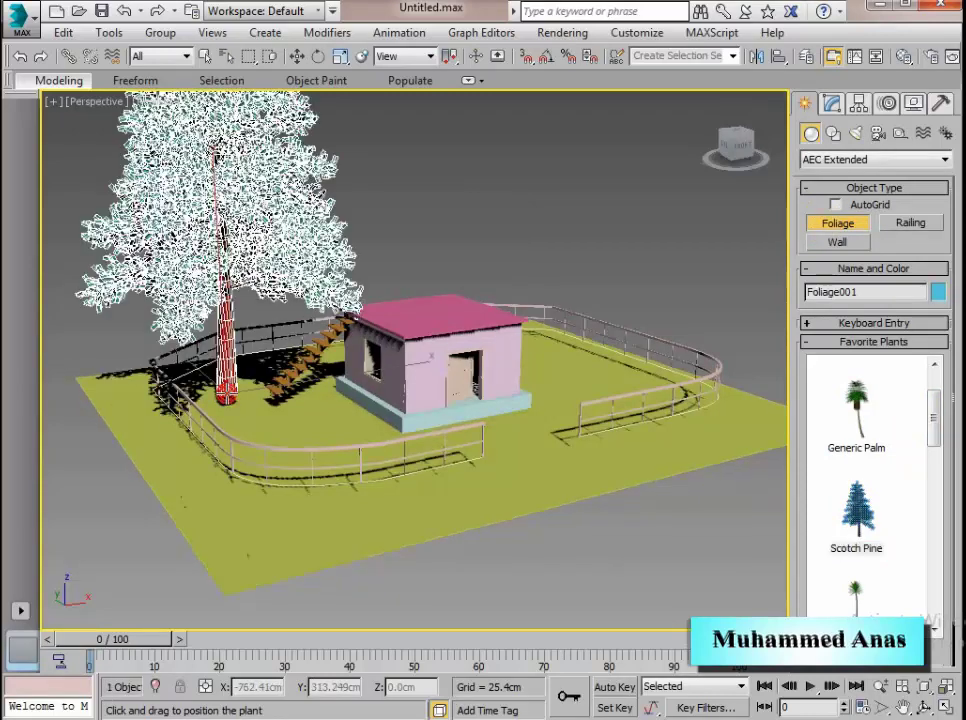
scroll(258, 400, "down", 4)
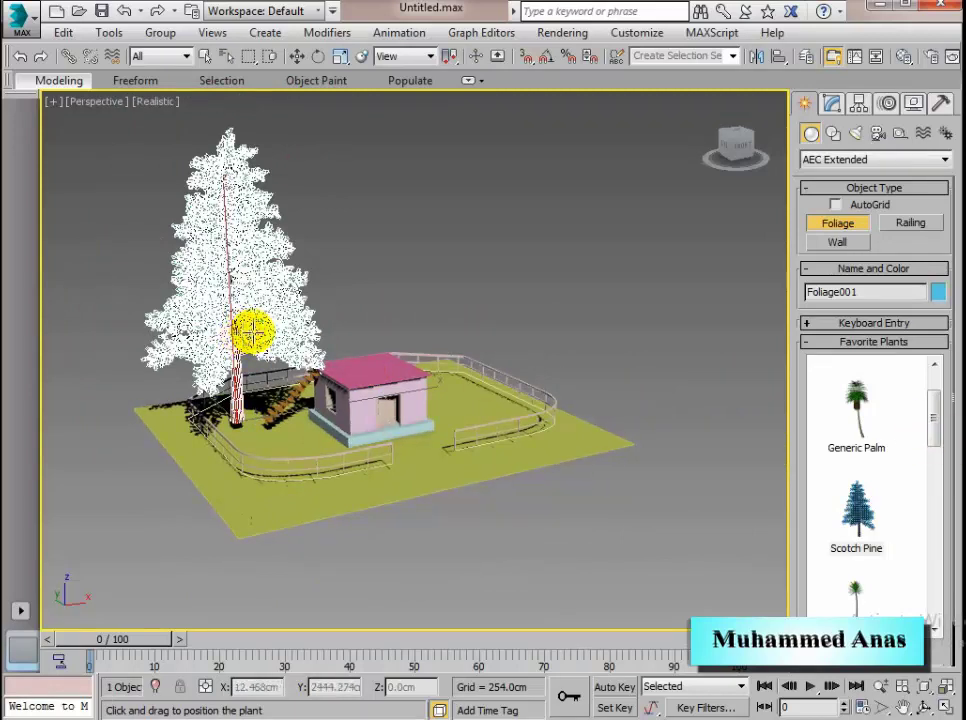
Place two Society Garlic foliage plants on the ground inside the railing, one on each side of the house
left_click_drag(934, 416, 938, 571)
left_click(860, 450)
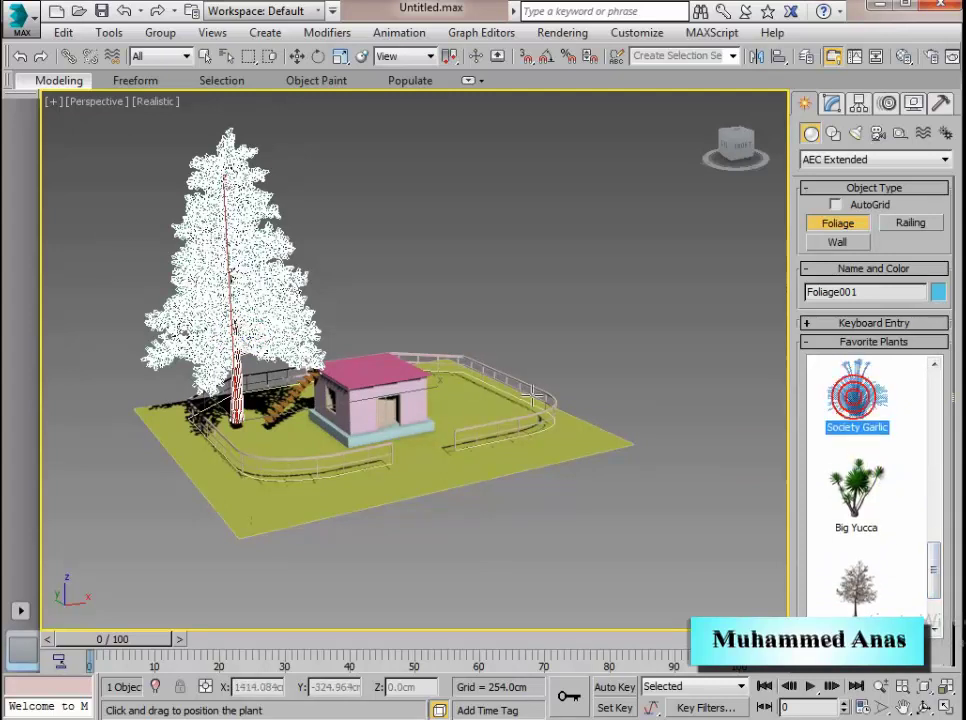
left_click(480, 405)
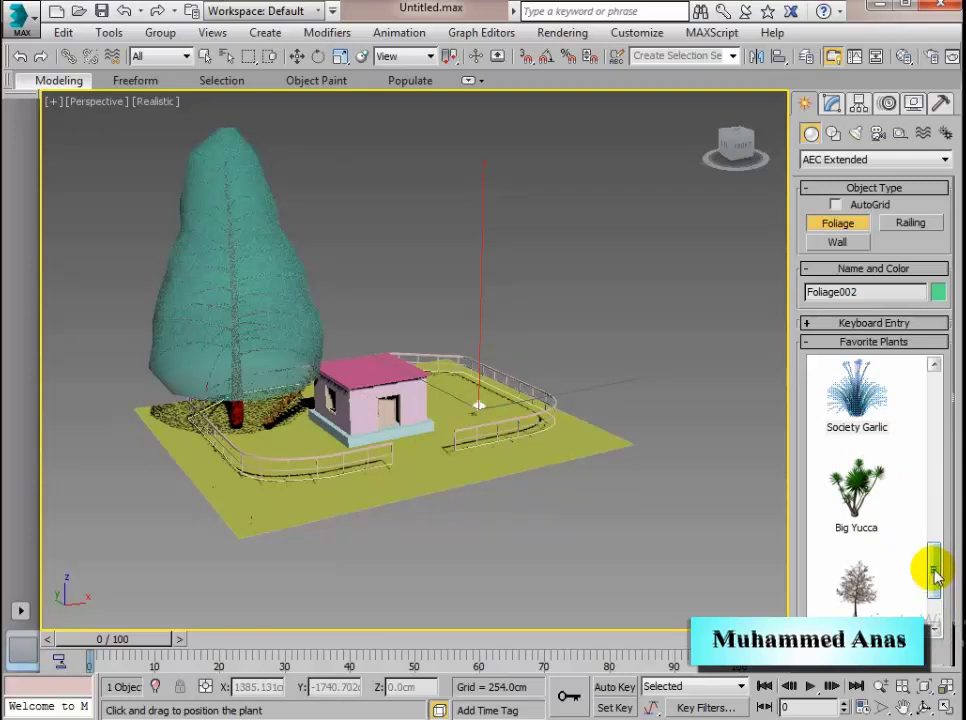
mouse_move(934, 569)
left_mouse_down()
mouse_move(940, 620)
mouse_move(936, 580)
left_mouse_up()
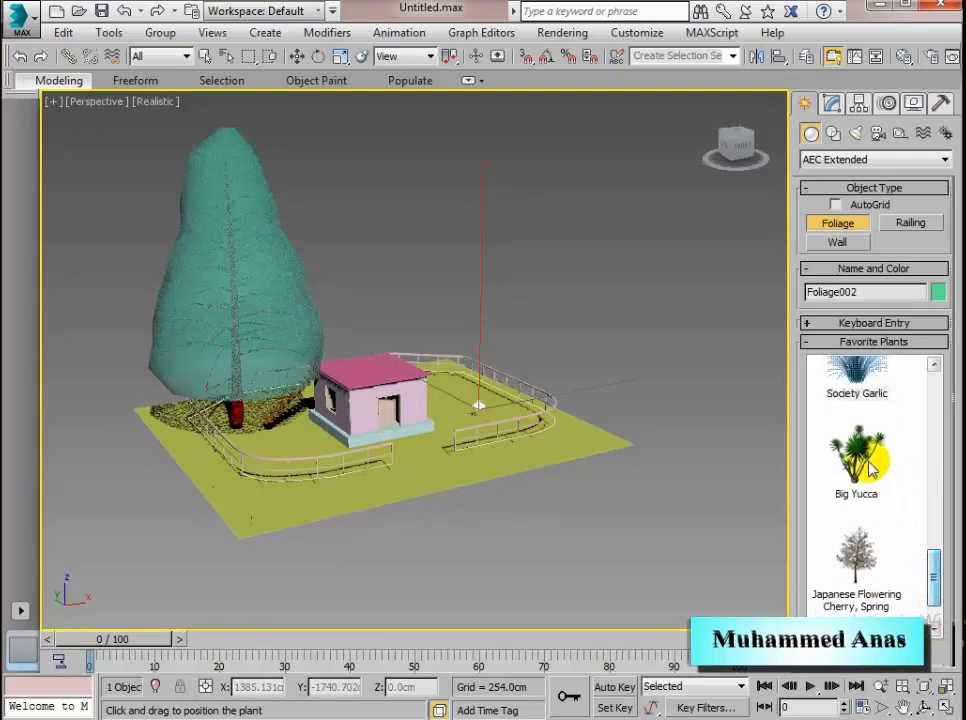
left_click(857, 460)
left_click(297, 446)
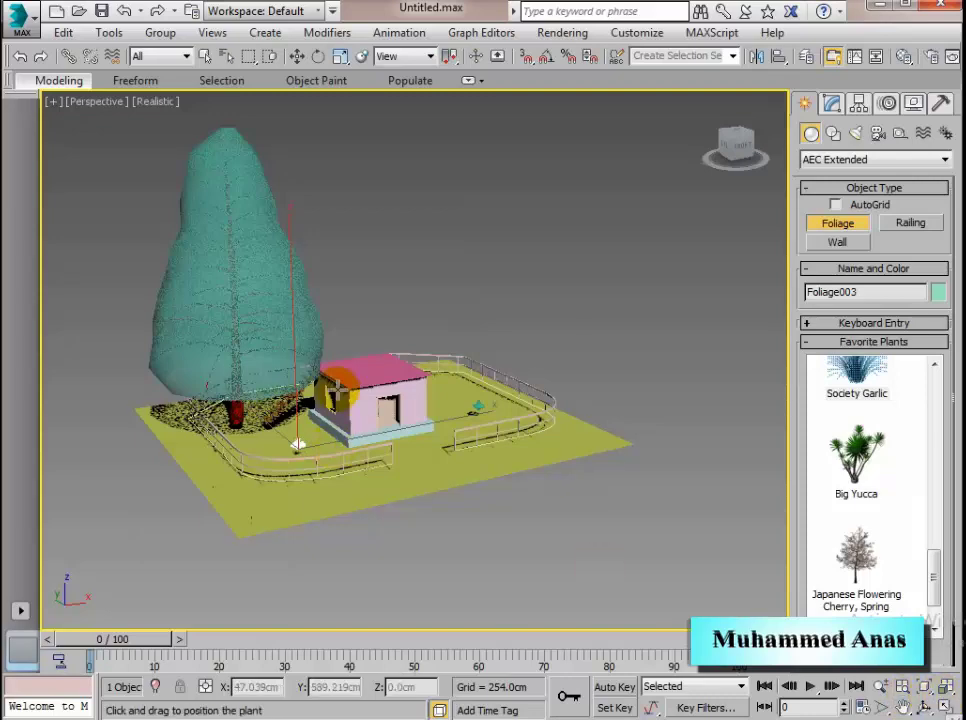
scroll(390, 503, "up", 5)
scroll(390, 503, "up", 5)
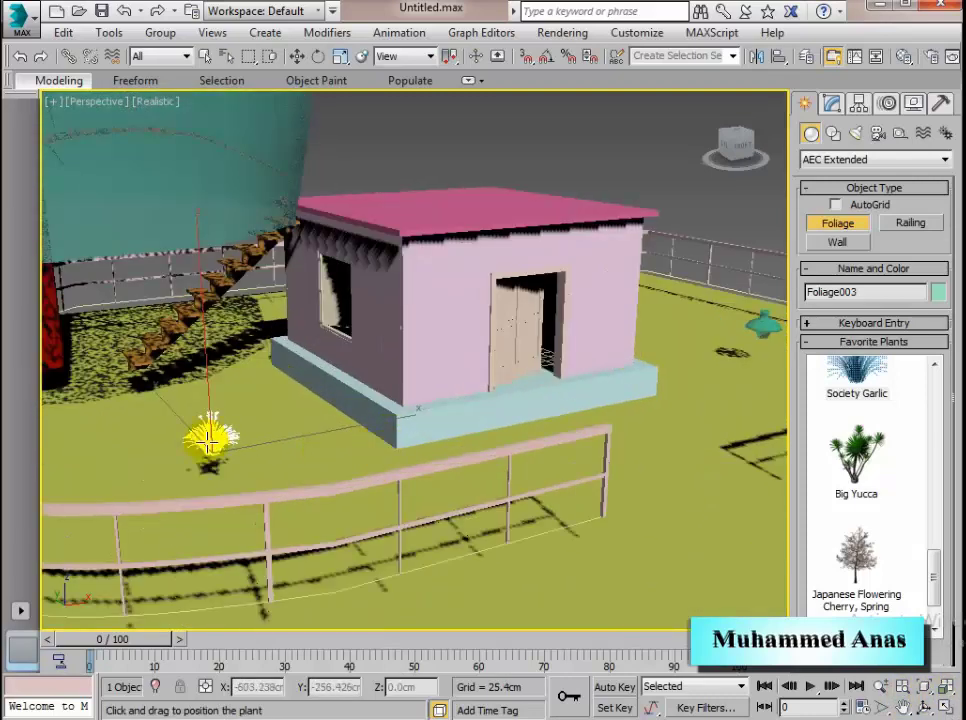
key("w")
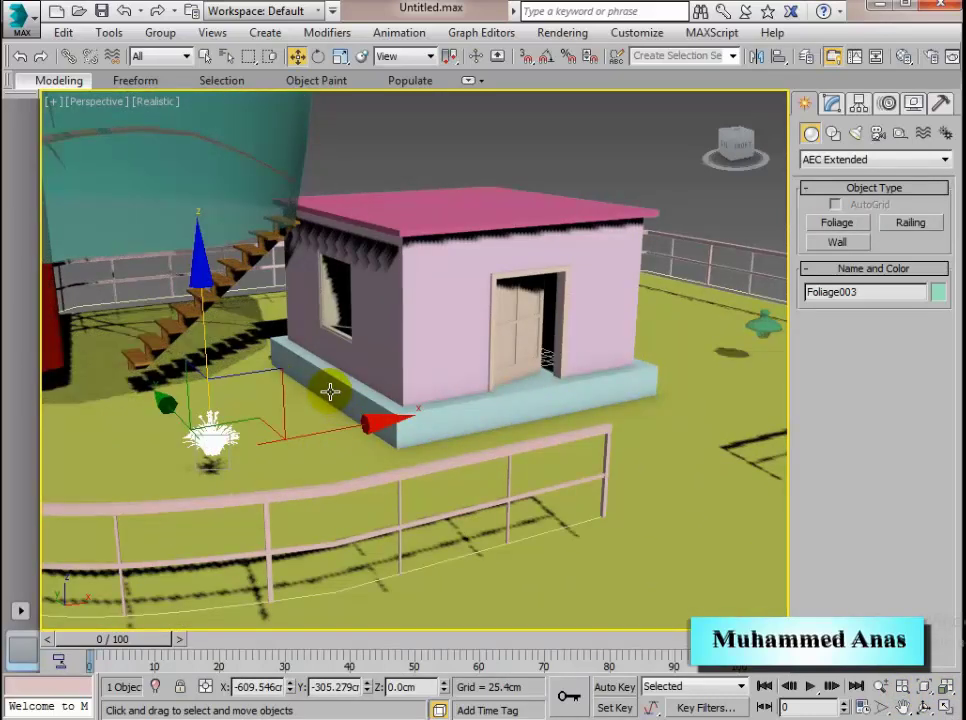
Select the house parts in the Front view and move them slightly upward
key("alt+w")
middle_click_drag(606, 270, 556, 307)
scroll(554, 306, "down", 2)
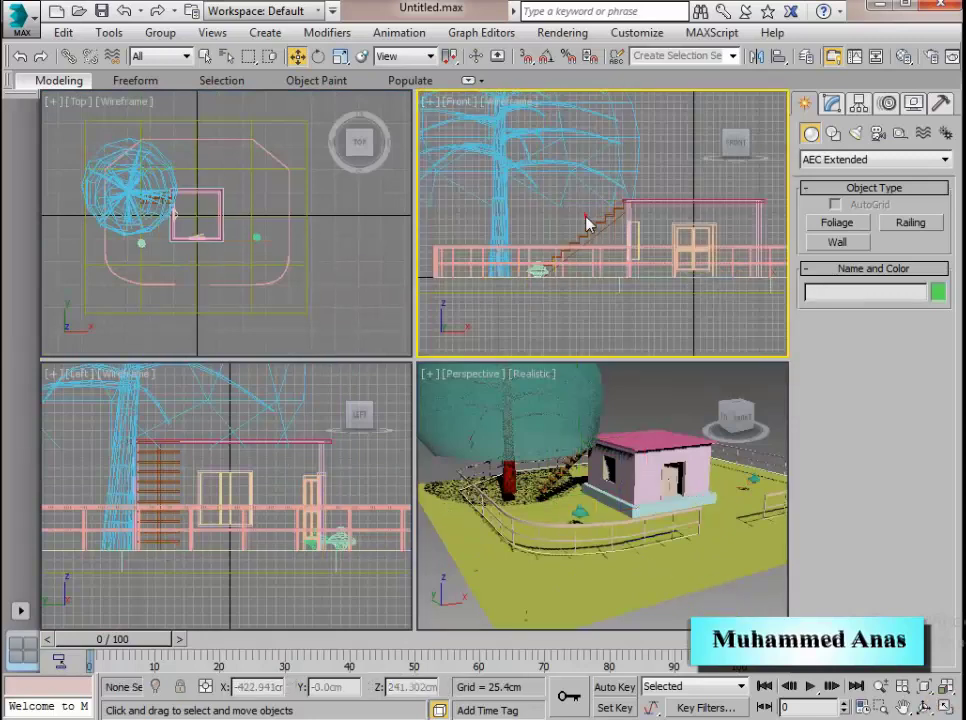
left_click_drag(584, 214, 770, 222)
left_click_drag(668, 139, 667, 128)
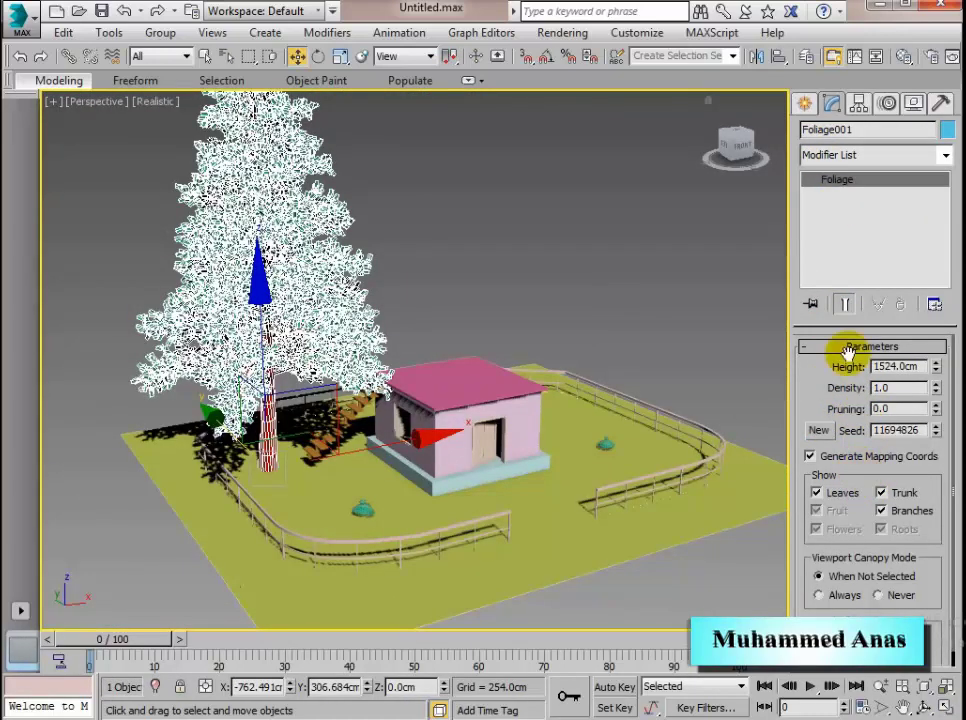
Try a higher pruning value on the Scotch Pine and reset it to 0.0
left_click(936, 405)
left_click(936, 405)
right_click(935, 411)
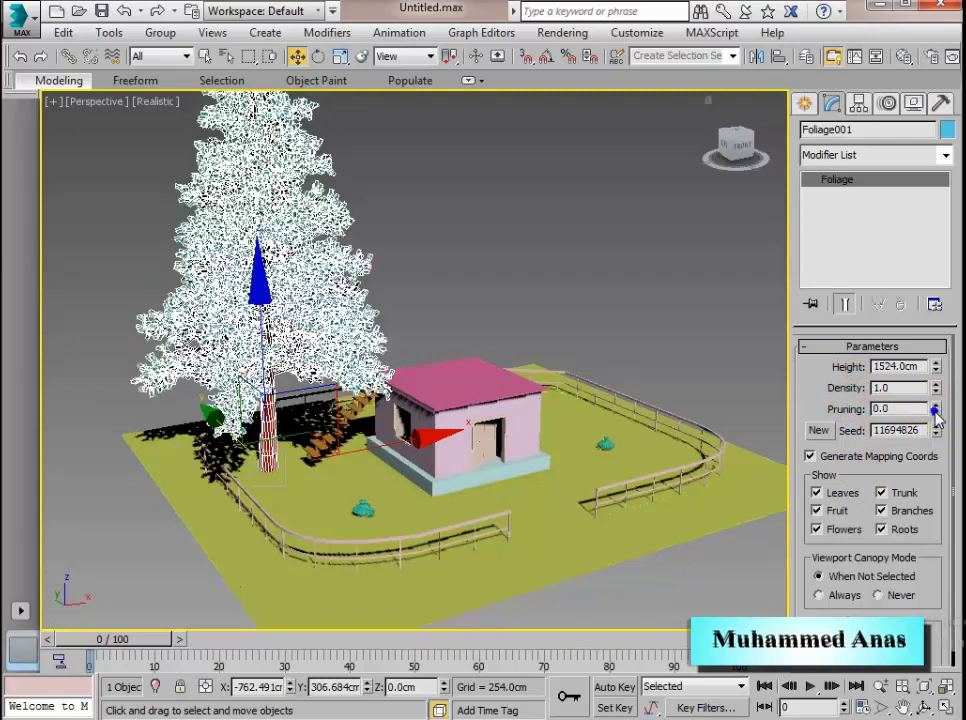
left_click_drag(928, 485, 921, 389)
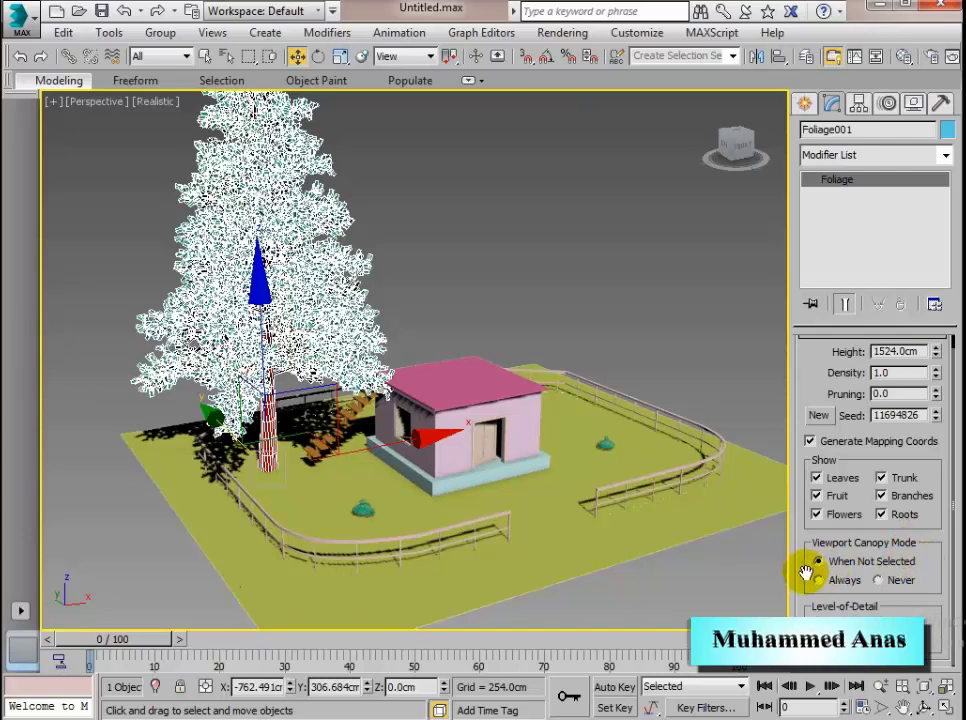
Try the Scotch Pine's viewport canopy mode on Always, and set it to Never to show the full foliage
left_click(505, 240)
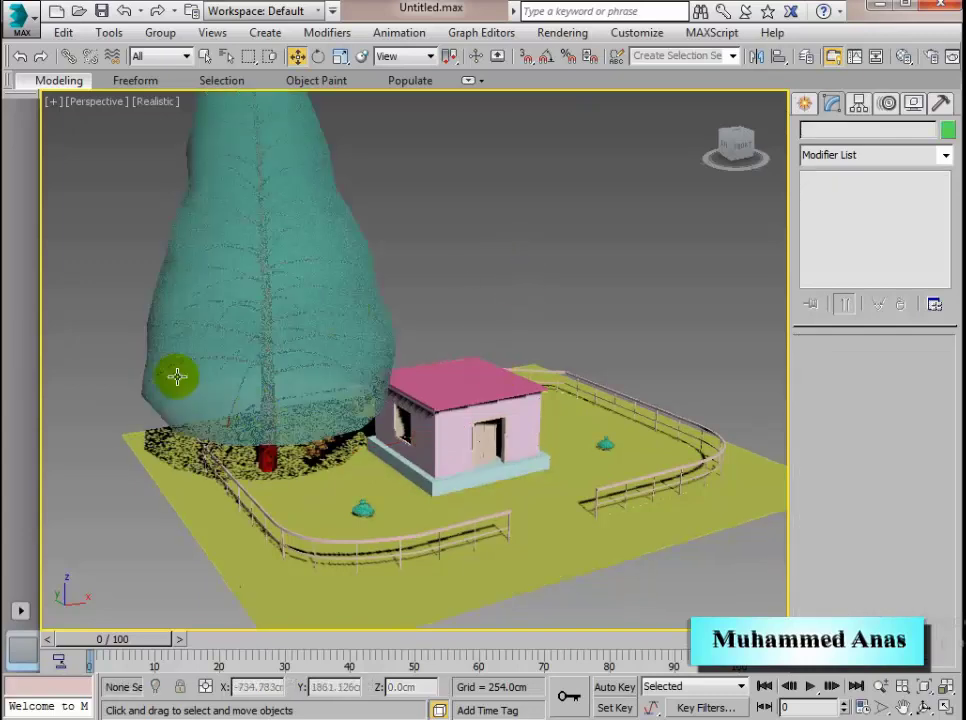
left_click(305, 259)
left_click(819, 595)
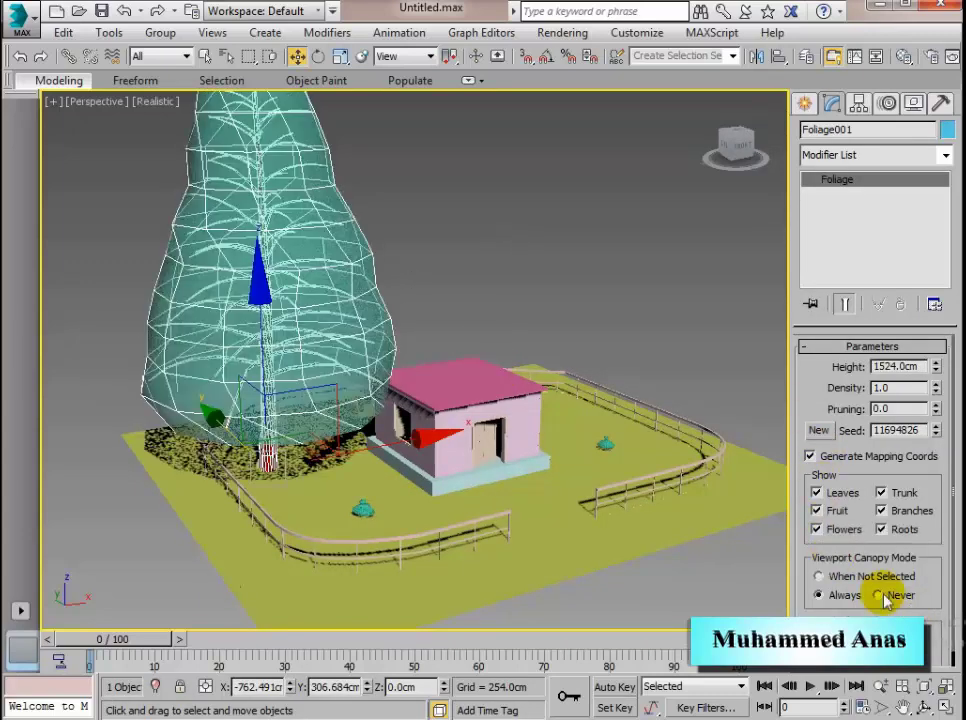
left_click(881, 595)
left_click(436, 233)
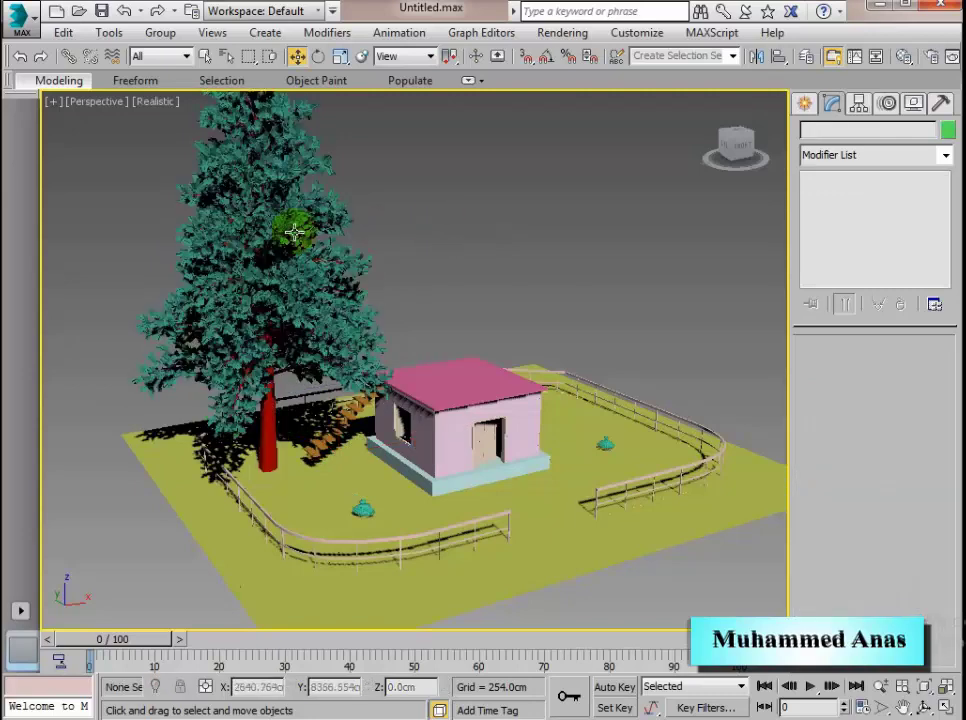
left_click(805, 103)
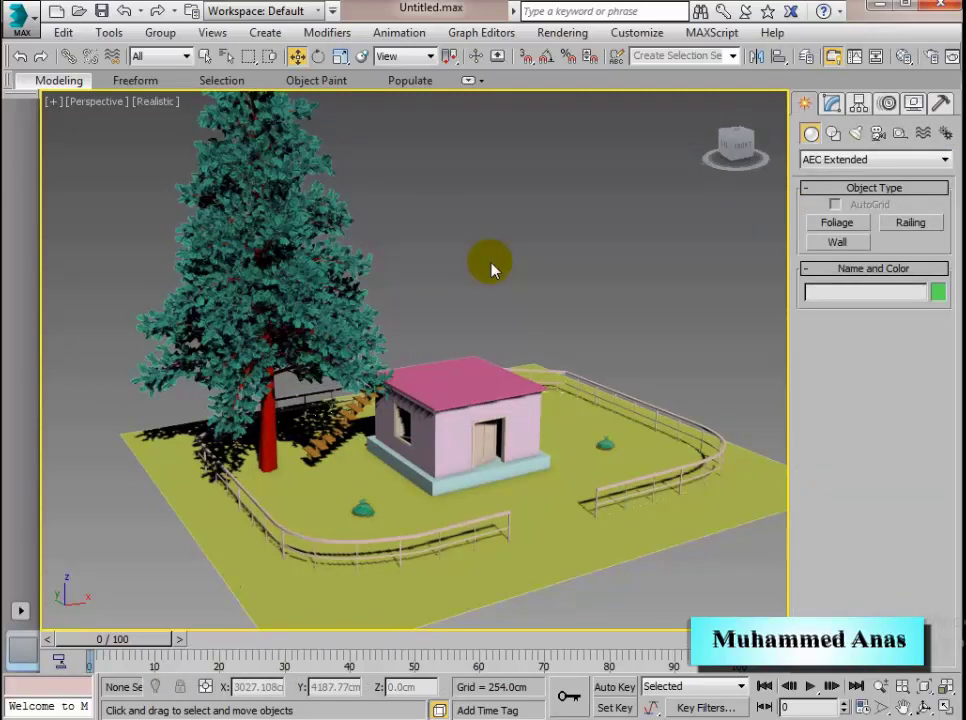
left_click(936, 158)
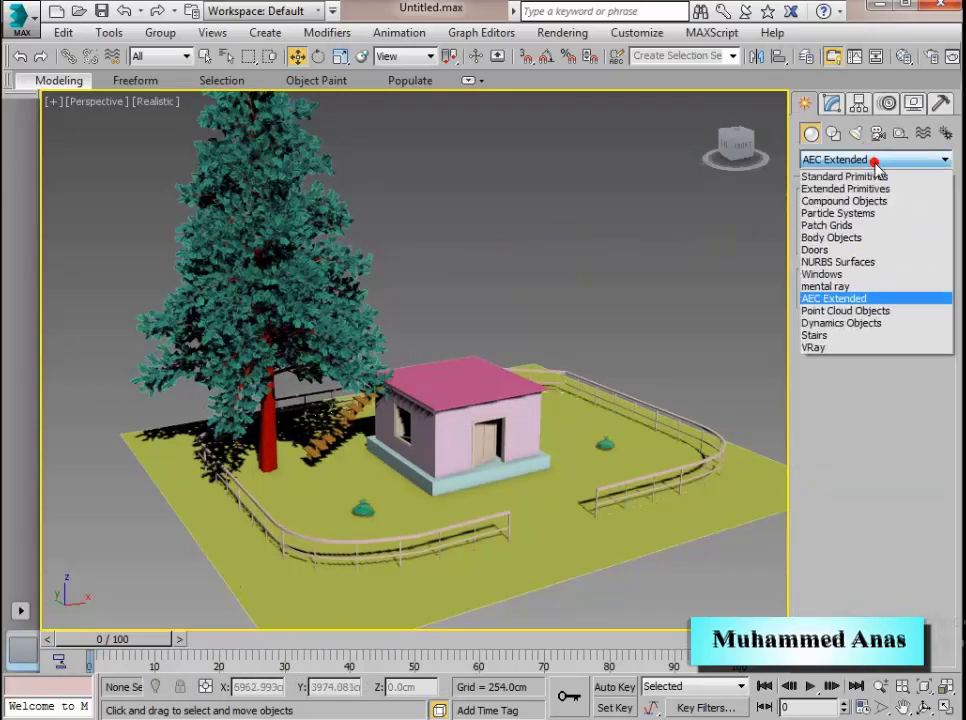
left_click(900, 162)
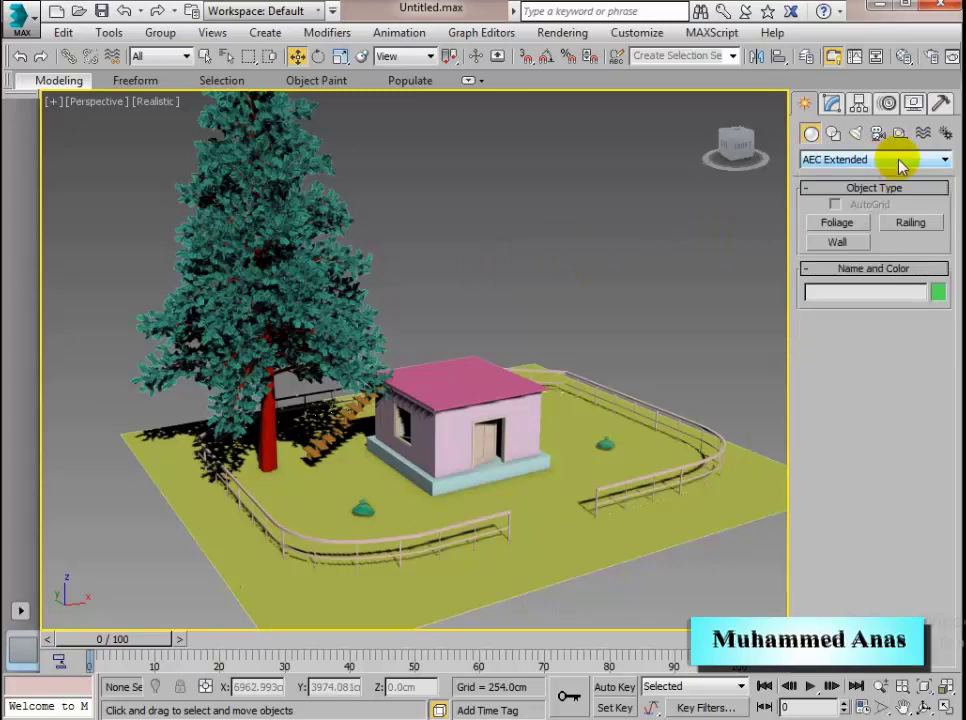